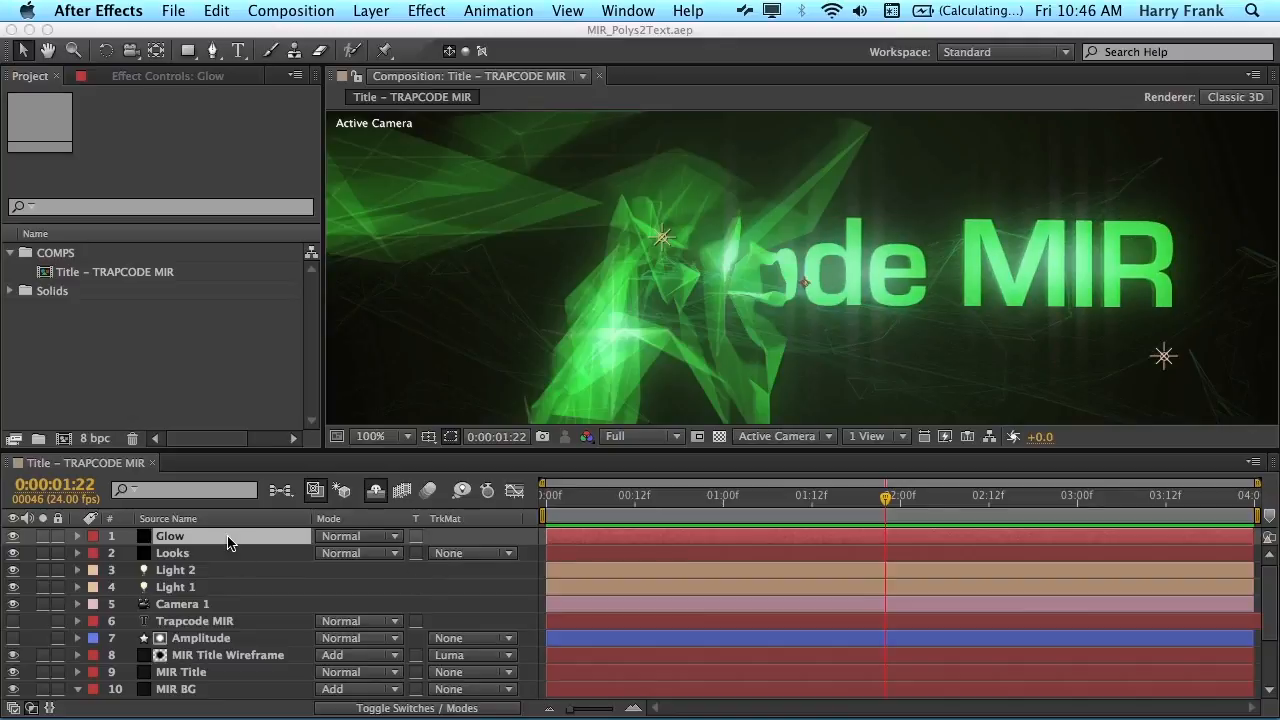
Create a 1280 x 720 composition named "Polys to Text" at 24 fps with a five-second duration.
{"action": "key", "text": "super+n"}
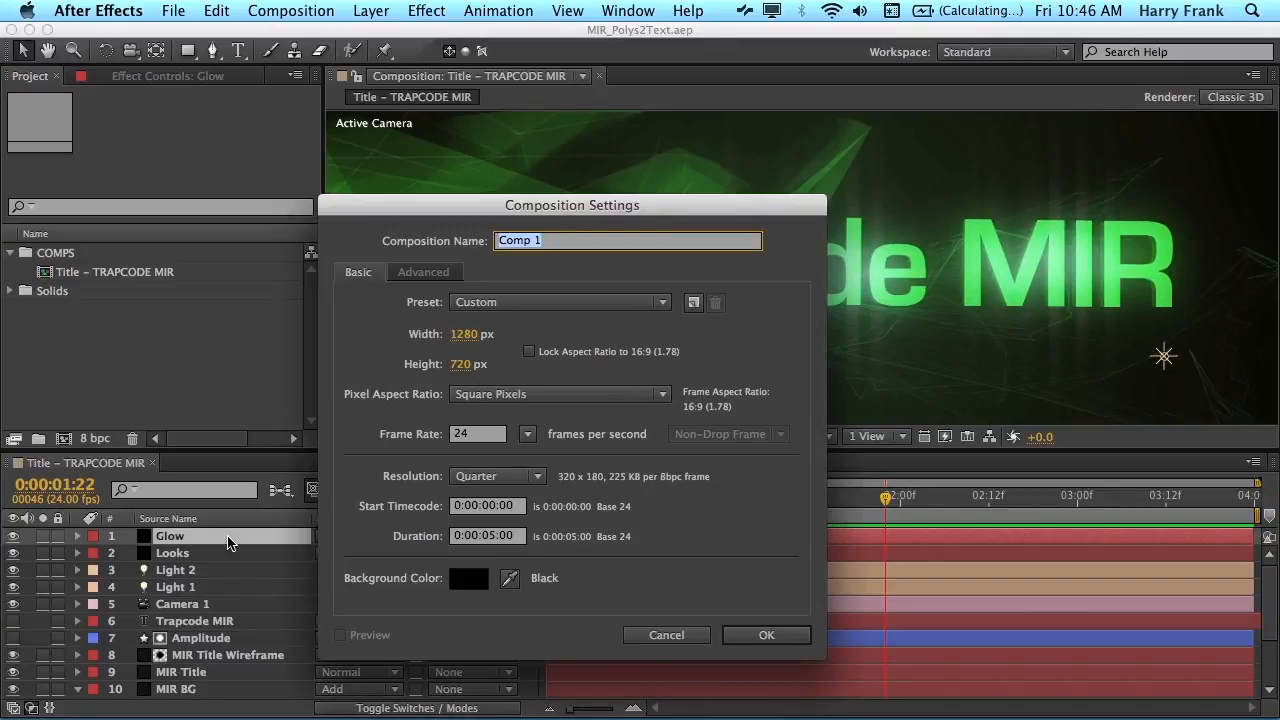
{"action": "type", "text": "Po"}
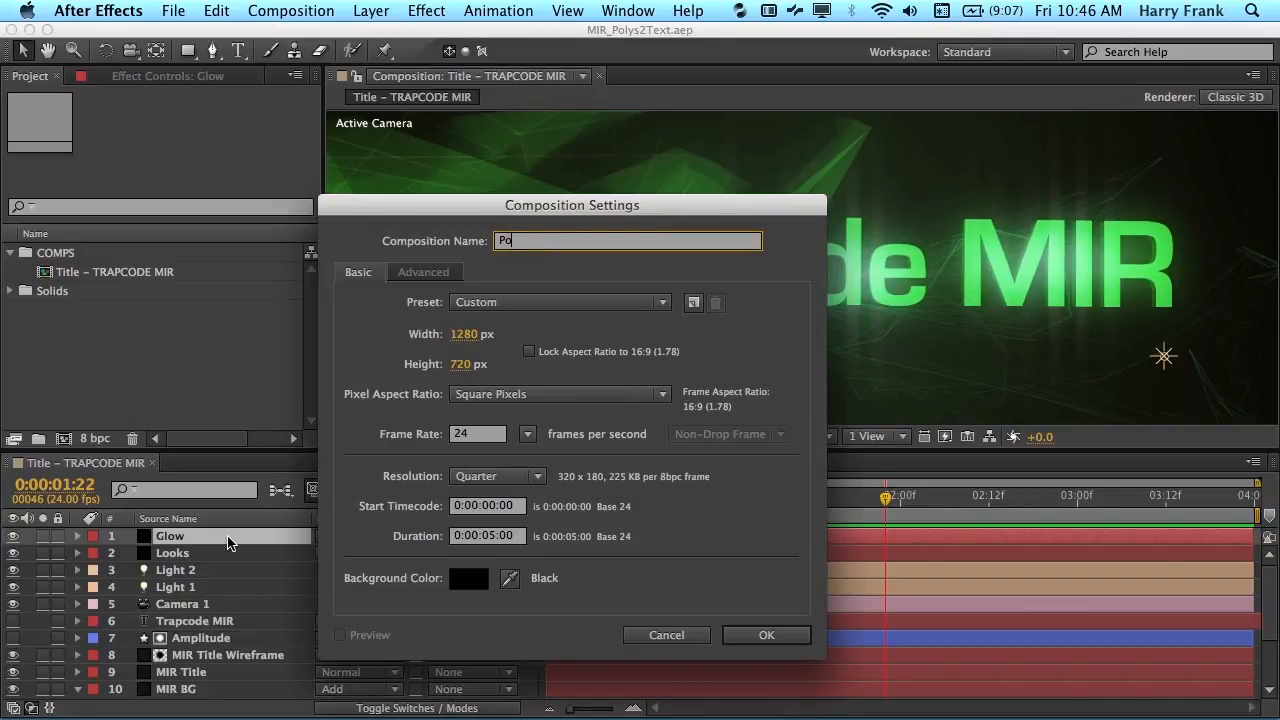
{"action": "type", "text": "lys to Text"}
{"action": "key", "text": "Return"}
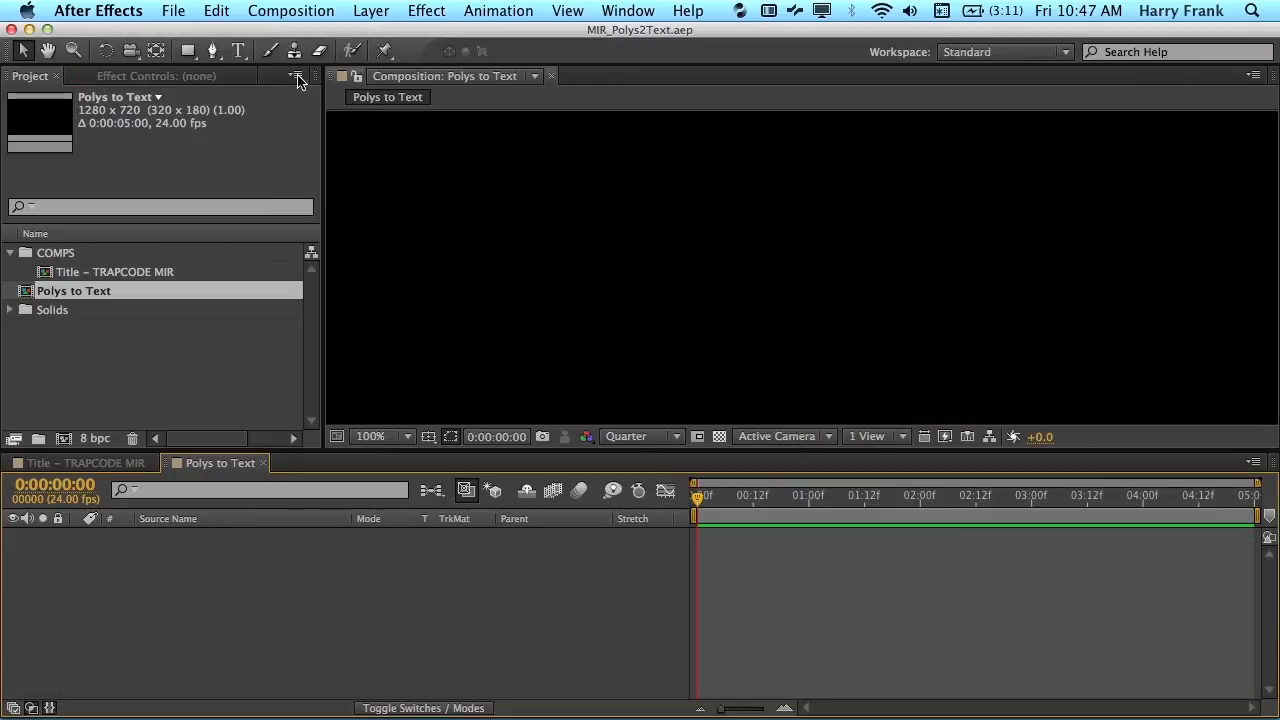
Add a text layer reading "Trapcode MIR" to the Polys to Text composition.
{"action": "left_click", "coordinate": [238, 52]}
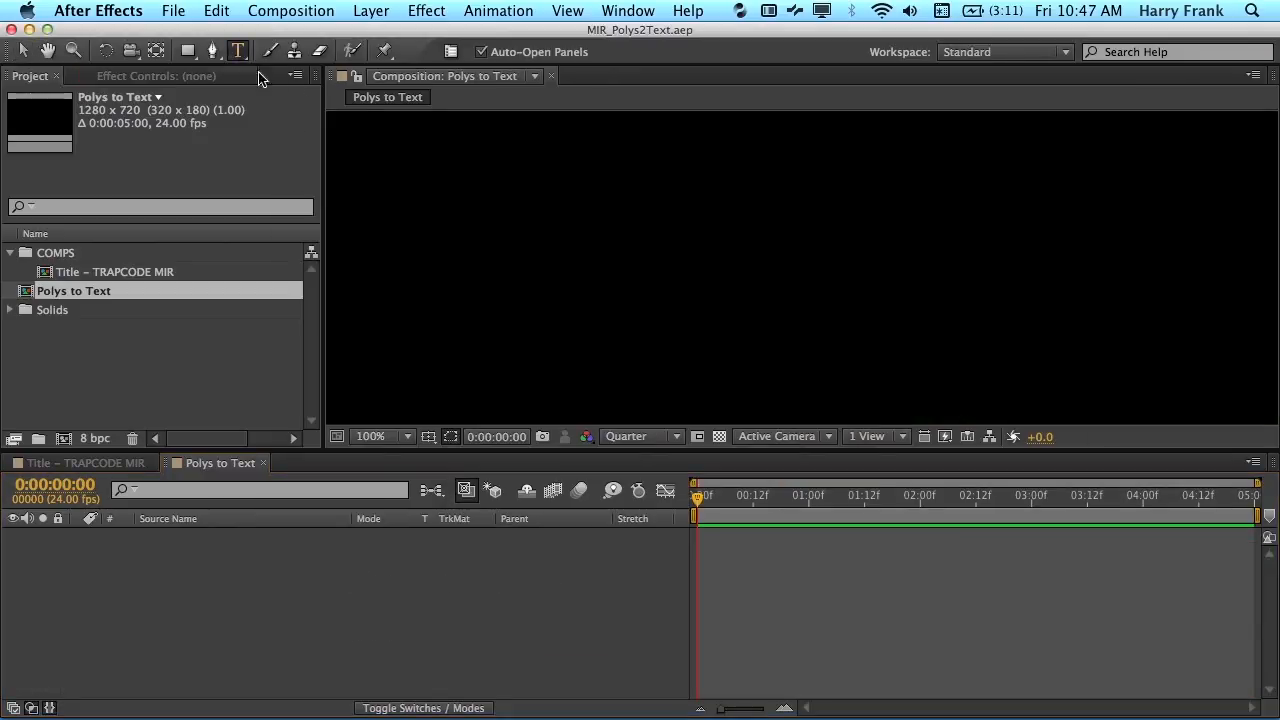
{"action": "left_click", "coordinate": [446, 222]}
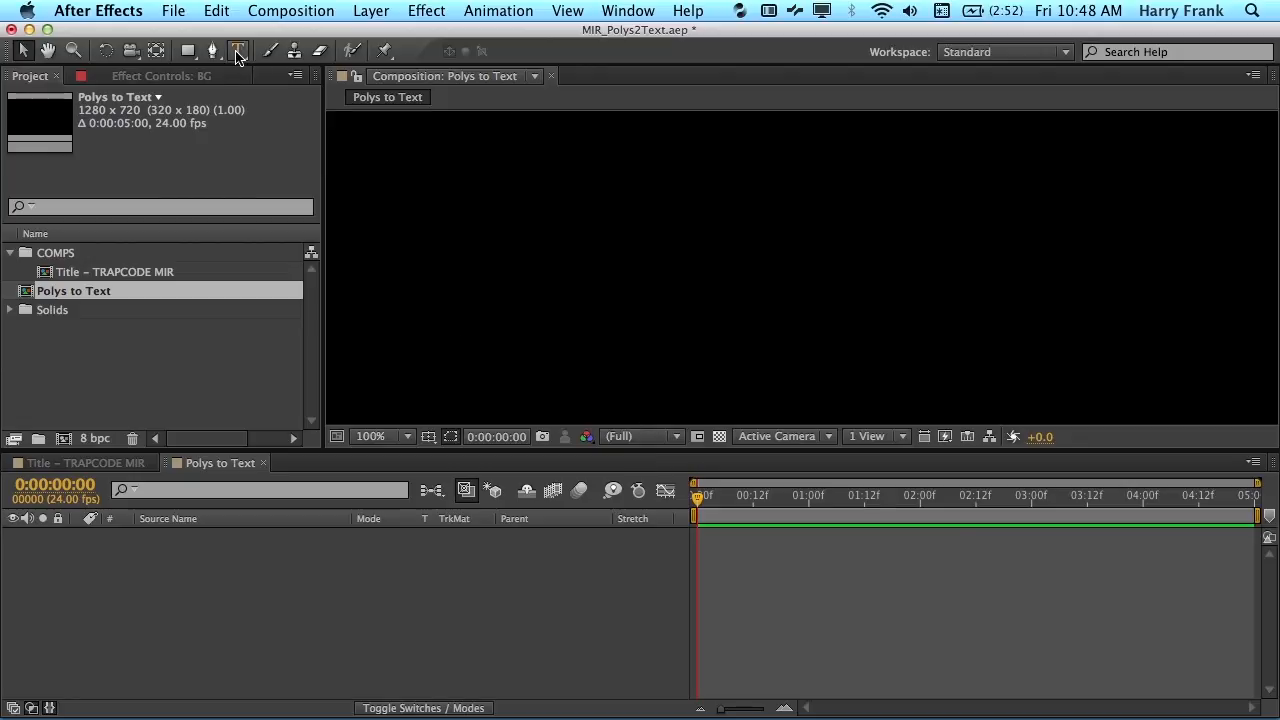
{"action": "left_click", "coordinate": [238, 52]}
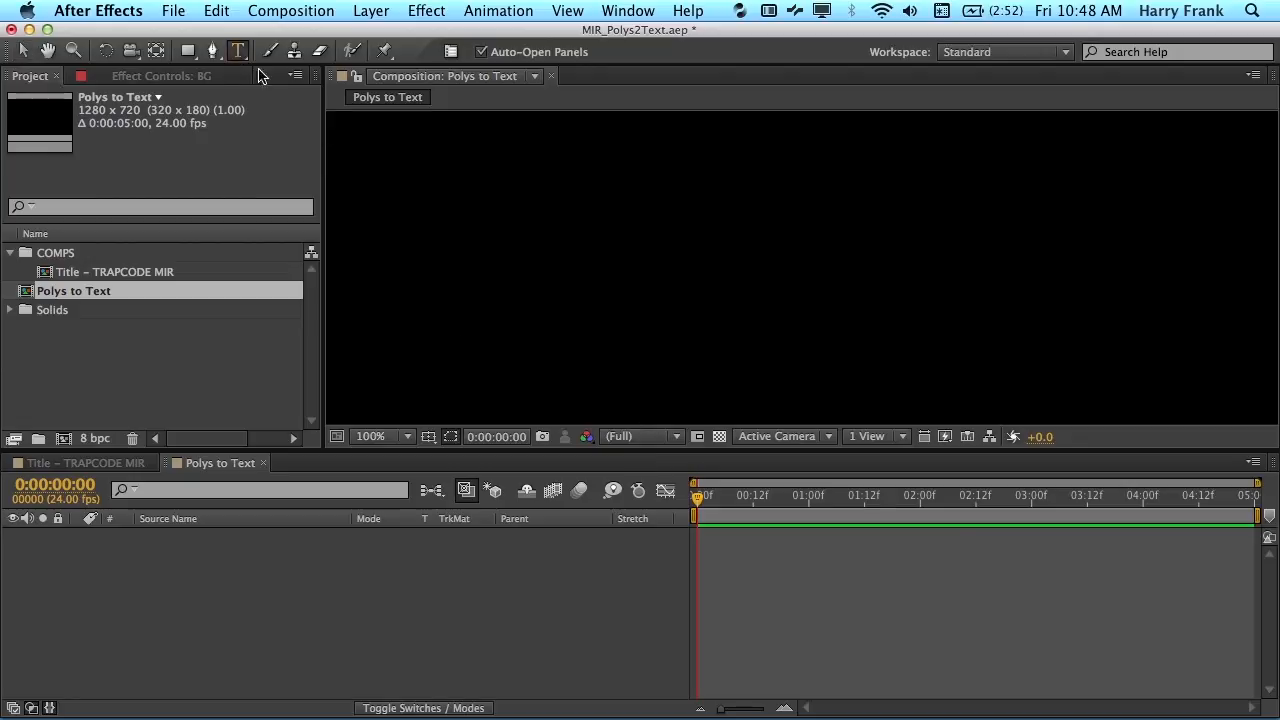
{"action": "left_click", "coordinate": [478, 192]}
{"action": "type", "text": "T"}
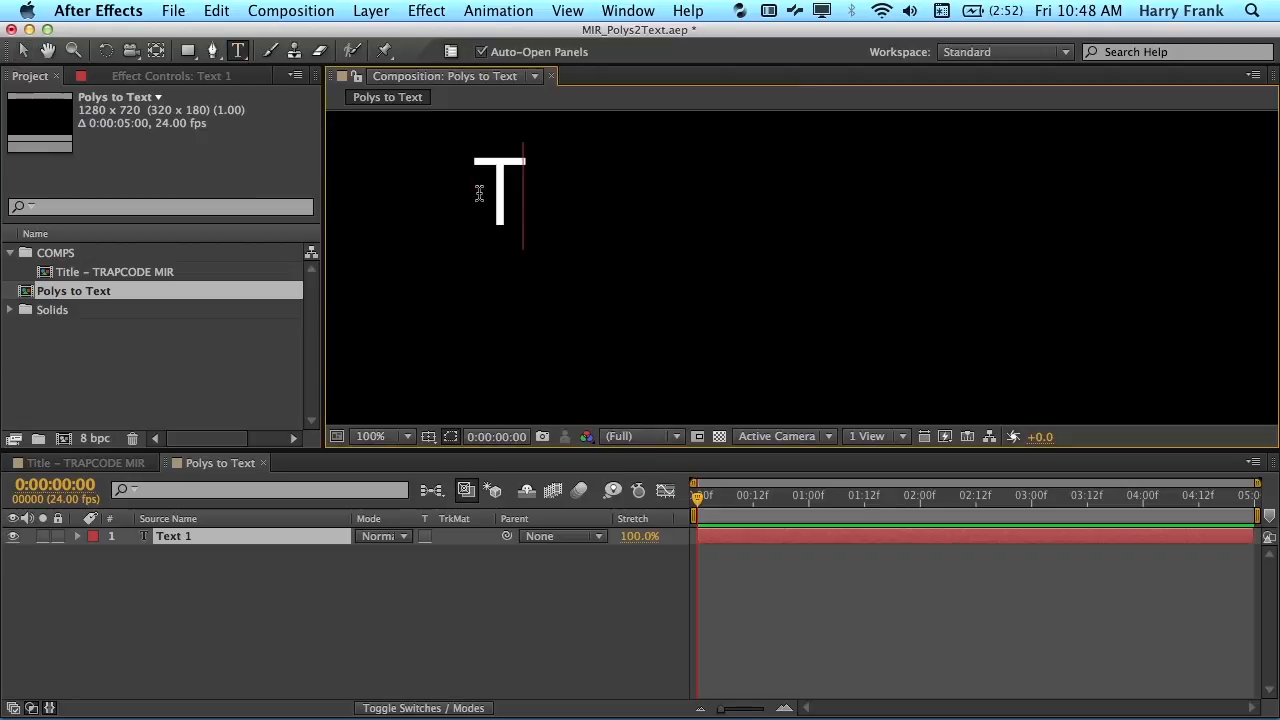
{"action": "type", "text": "rapcode MIR"}
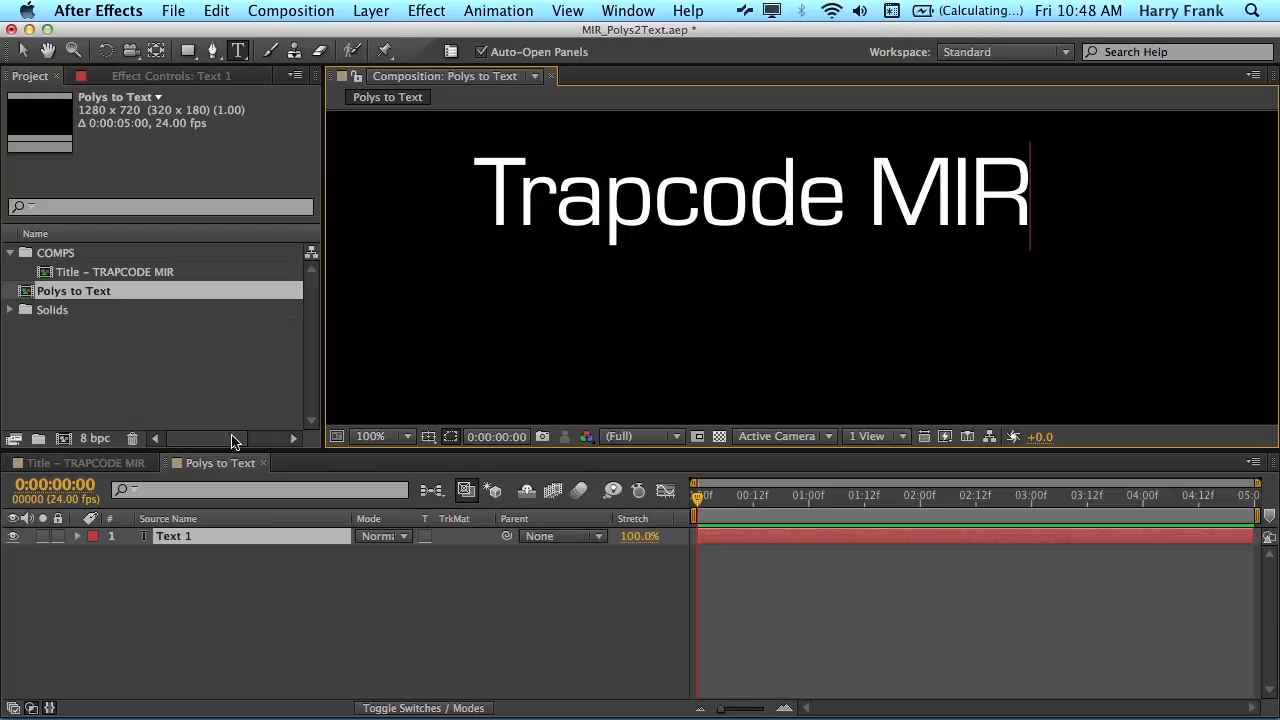
{"action": "left_click", "coordinate": [240, 586]}
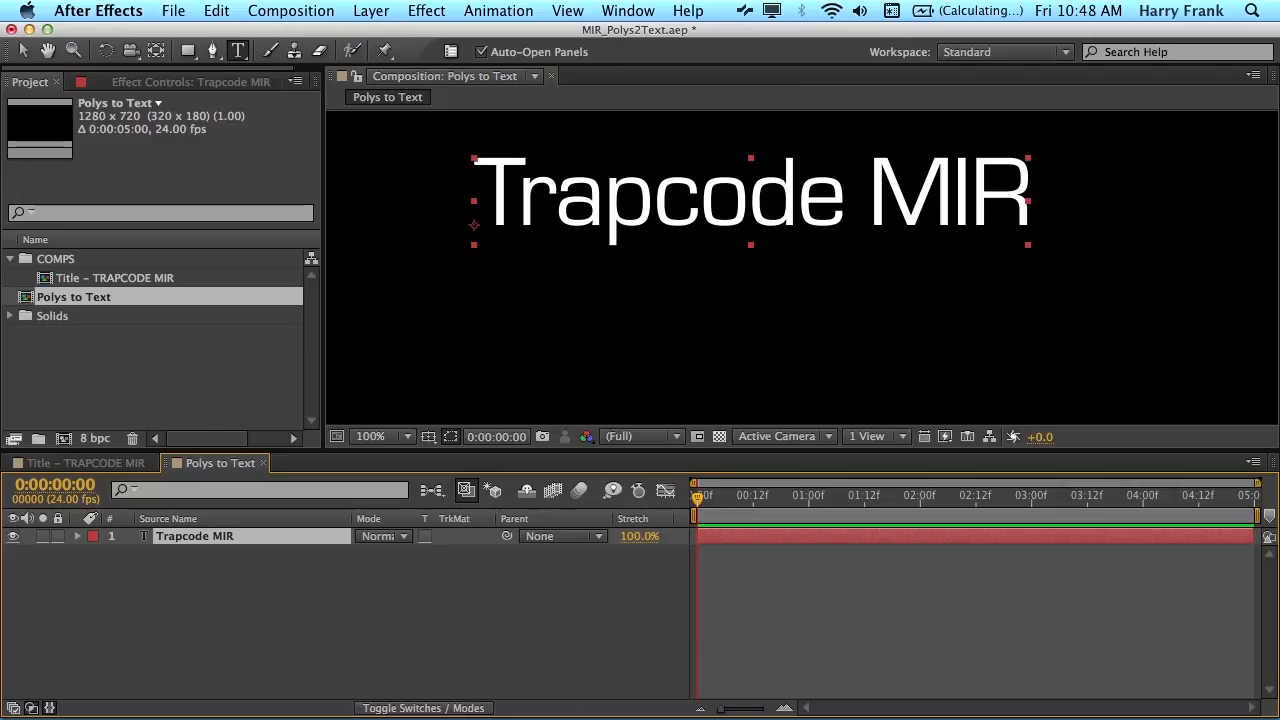
Set the font style of the Trapcode MIR text to Demi.
{"action": "key", "text": "super+6"}
{"action": "left_click", "coordinate": [630, 493]}
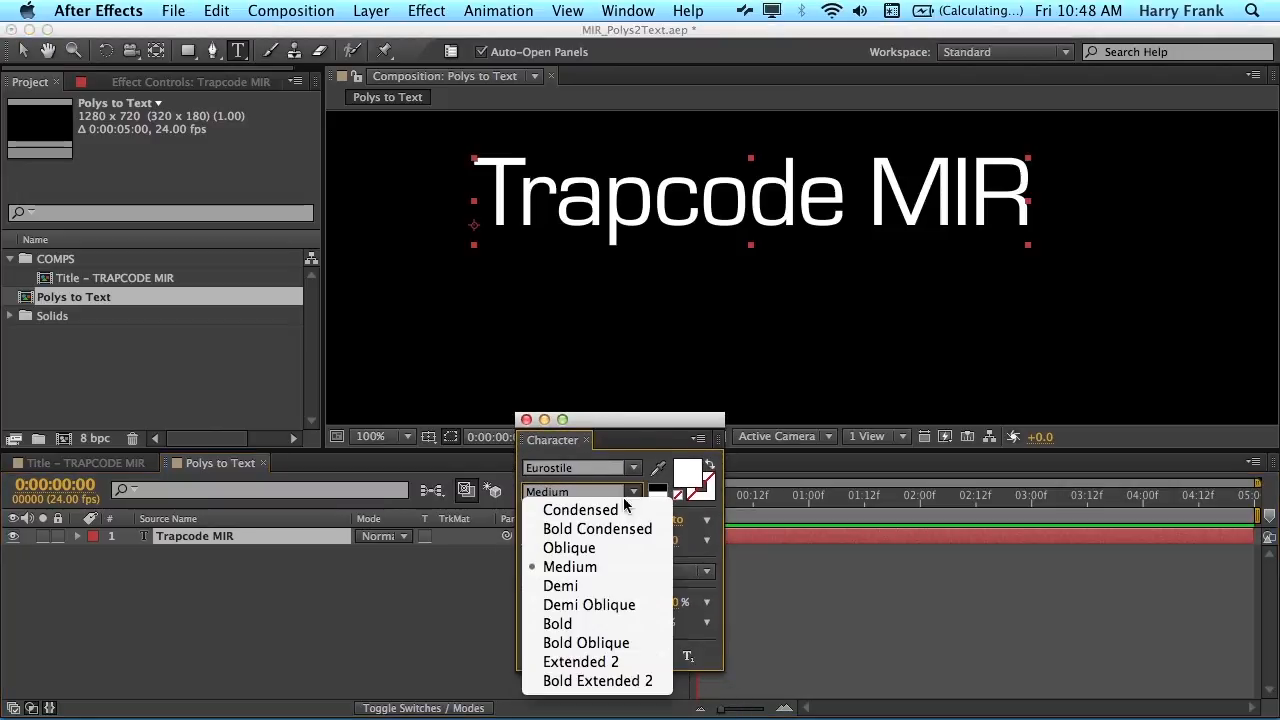
{"action": "left_click", "coordinate": [592, 588]}
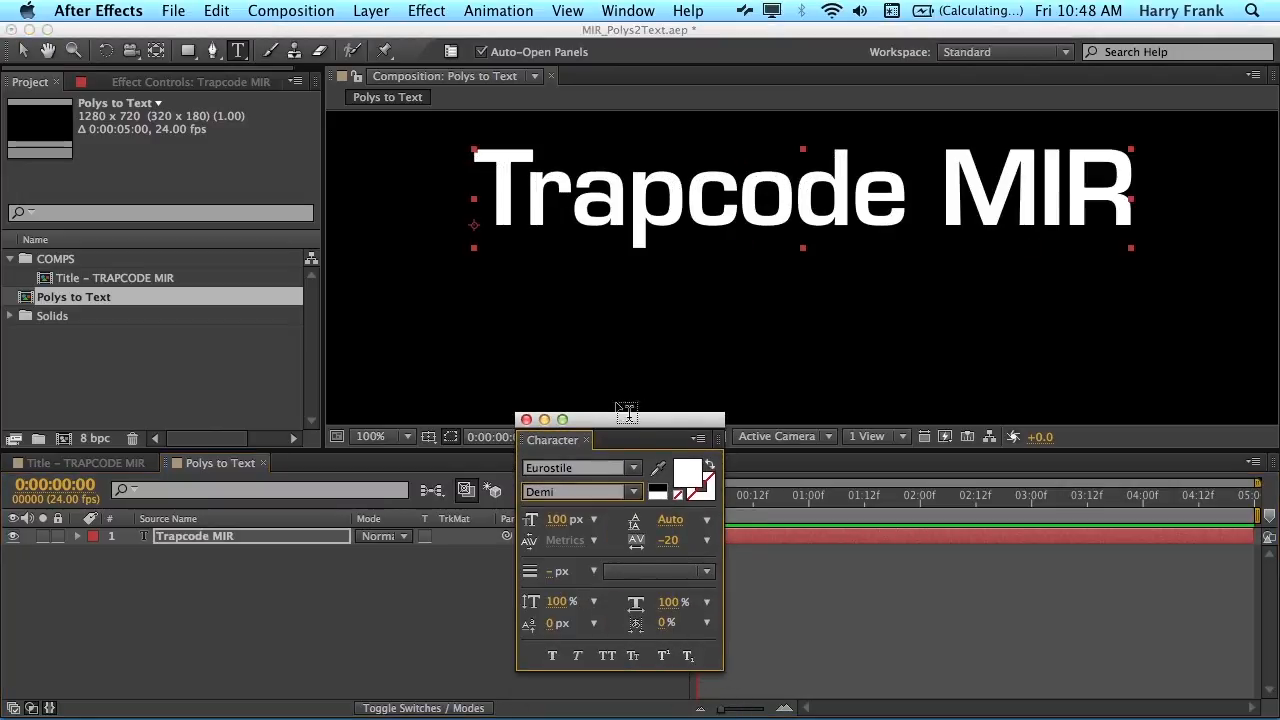
{"action": "left_click_drag", "start_coordinate": [580, 422], "coordinate": [580, 719]}
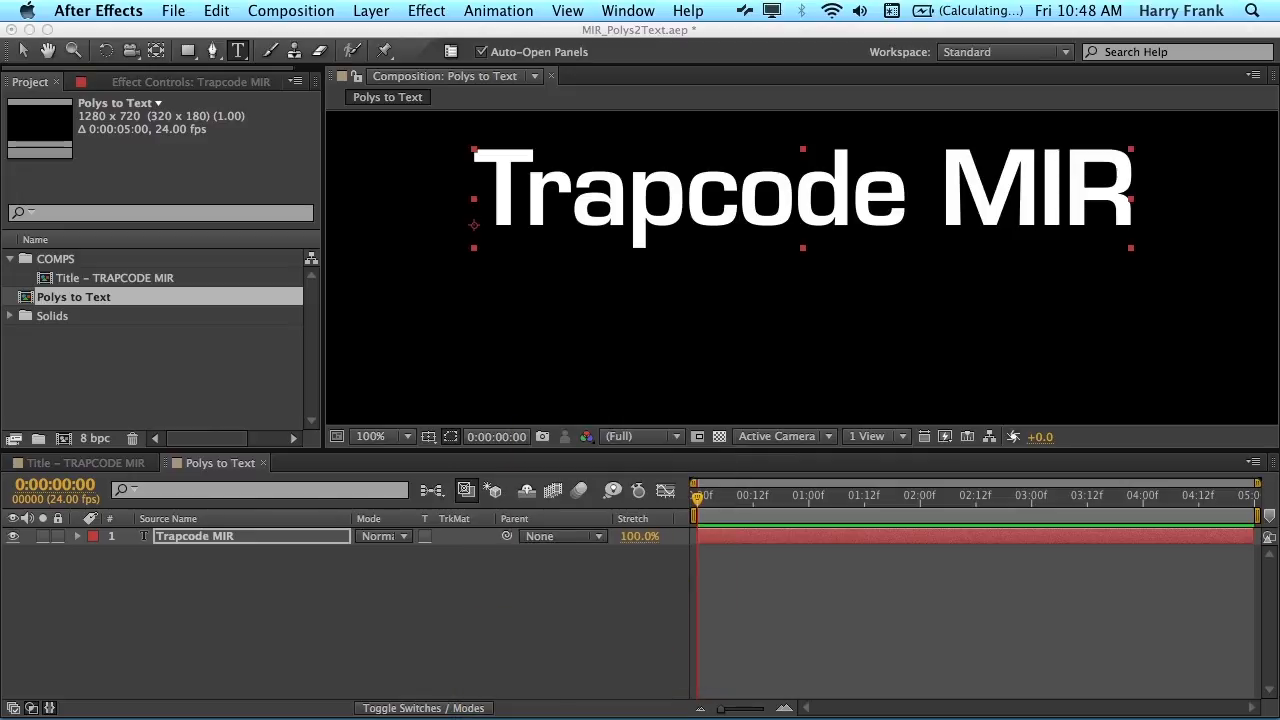
{"action": "left_click", "coordinate": [474, 588]}
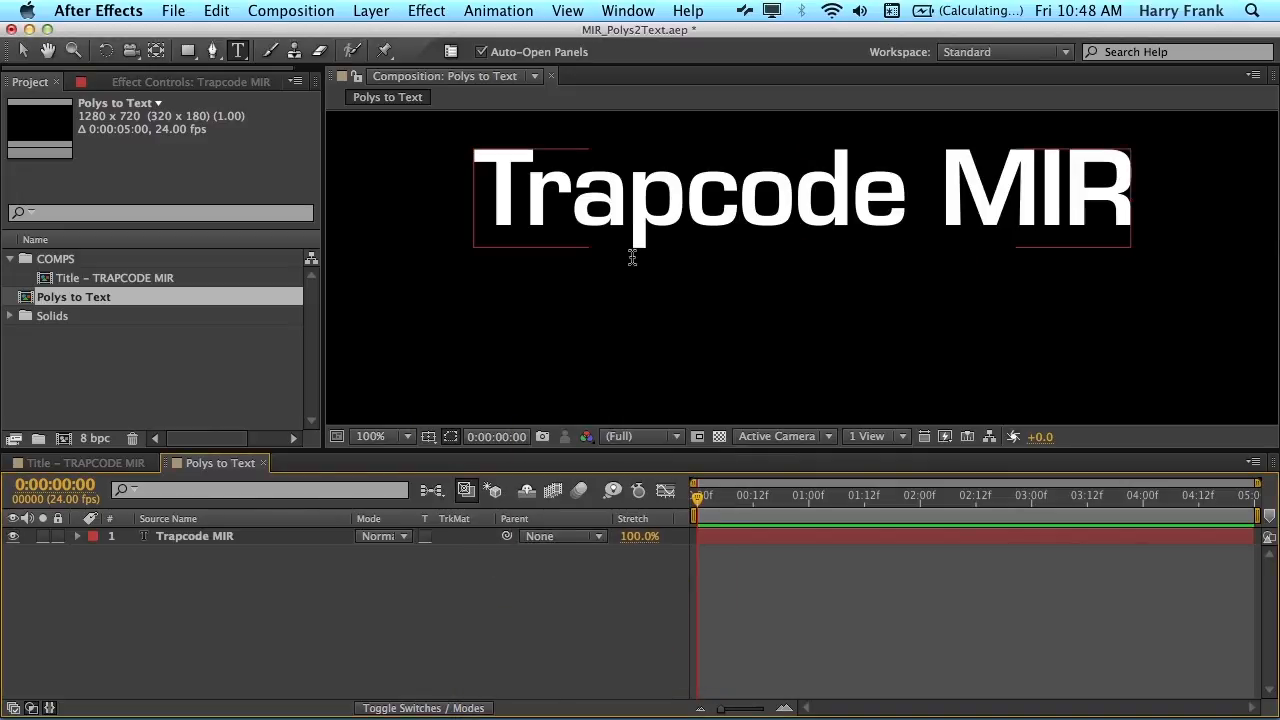
Show the title-safe guides and move the Trapcode MIR text to the centre of the frame.
{"action": "scroll", "coordinate": [632, 258], "scroll_direction": "down", "scroll_amount": 2}
{"action": "key", "text": "v"}
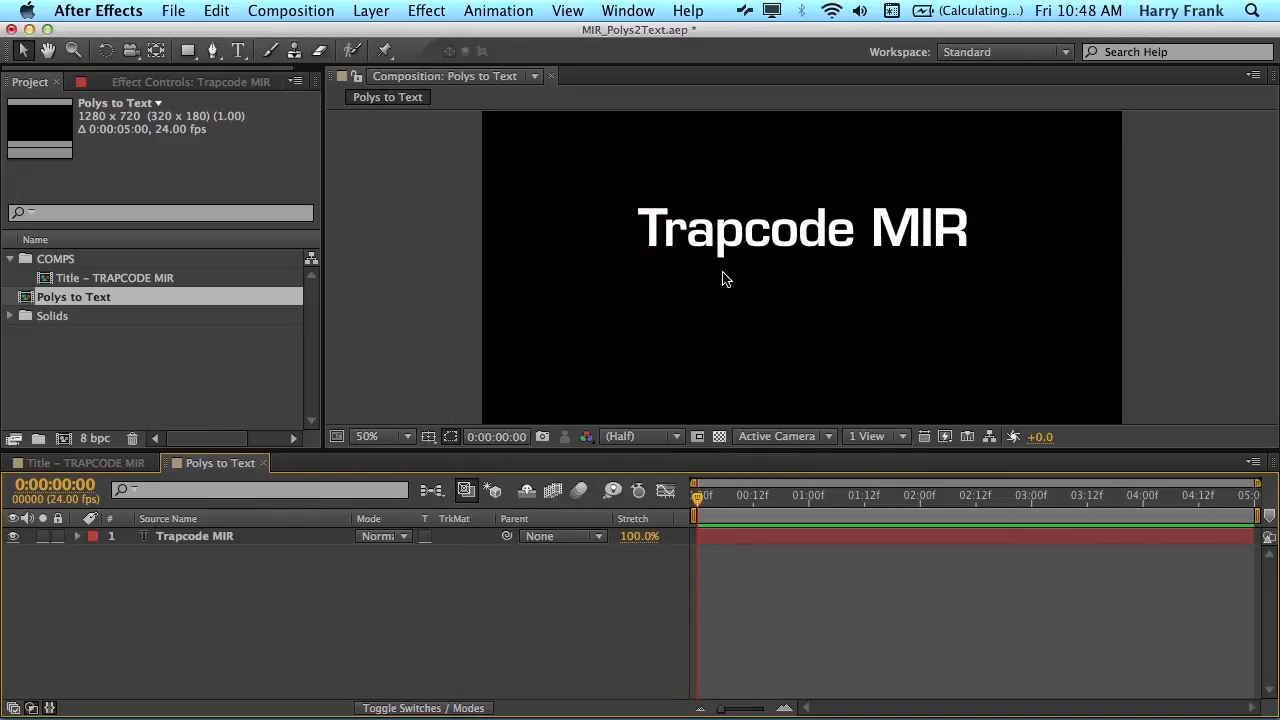
{"action": "left_click", "coordinate": [730, 250]}
{"action": "left_click_drag", "start_coordinate": [730, 244], "coordinate": [741, 262]}
{"action": "key", "text": "apostrophe"}
{"action": "key", "text": "shift+Right"}
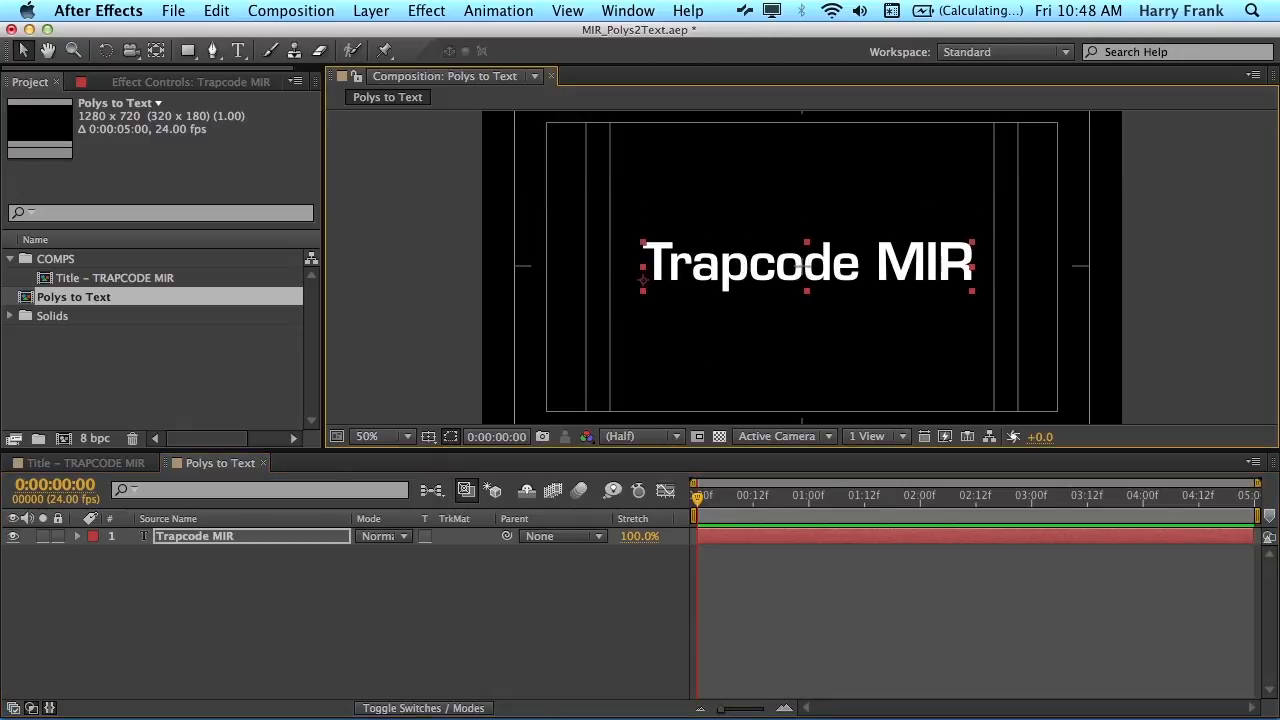
Enlarge the Trapcode MIR text to 138 px and recentre it in the frame, then hide the guides.
{"action": "left_click_drag", "start_coordinate": [550, 712], "coordinate": [505, 429]}
{"action": "left_click_drag", "start_coordinate": [475, 530], "coordinate": [505, 516]}
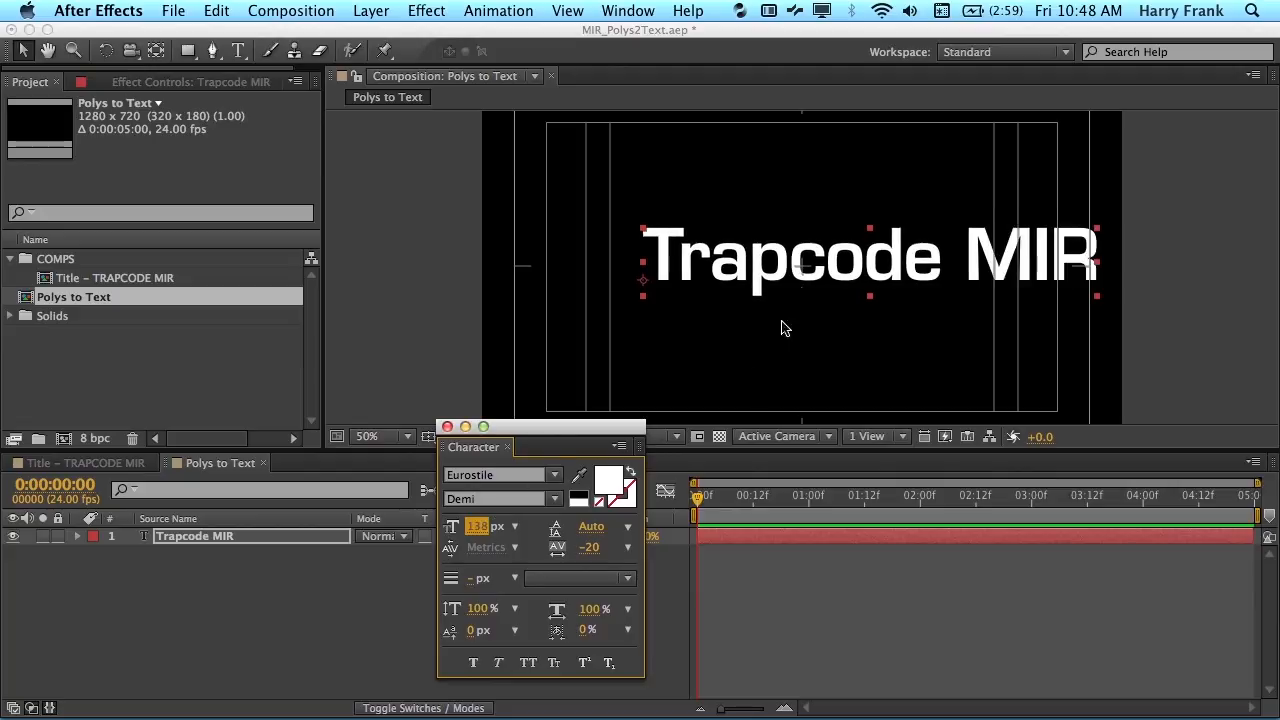
{"action": "left_click_drag", "start_coordinate": [775, 280], "coordinate": [715, 280]}
{"action": "left_click_drag", "start_coordinate": [523, 428], "coordinate": [551, 719]}
{"action": "left_click", "coordinate": [583, 648]}
{"action": "key", "text": "apostrophe"}
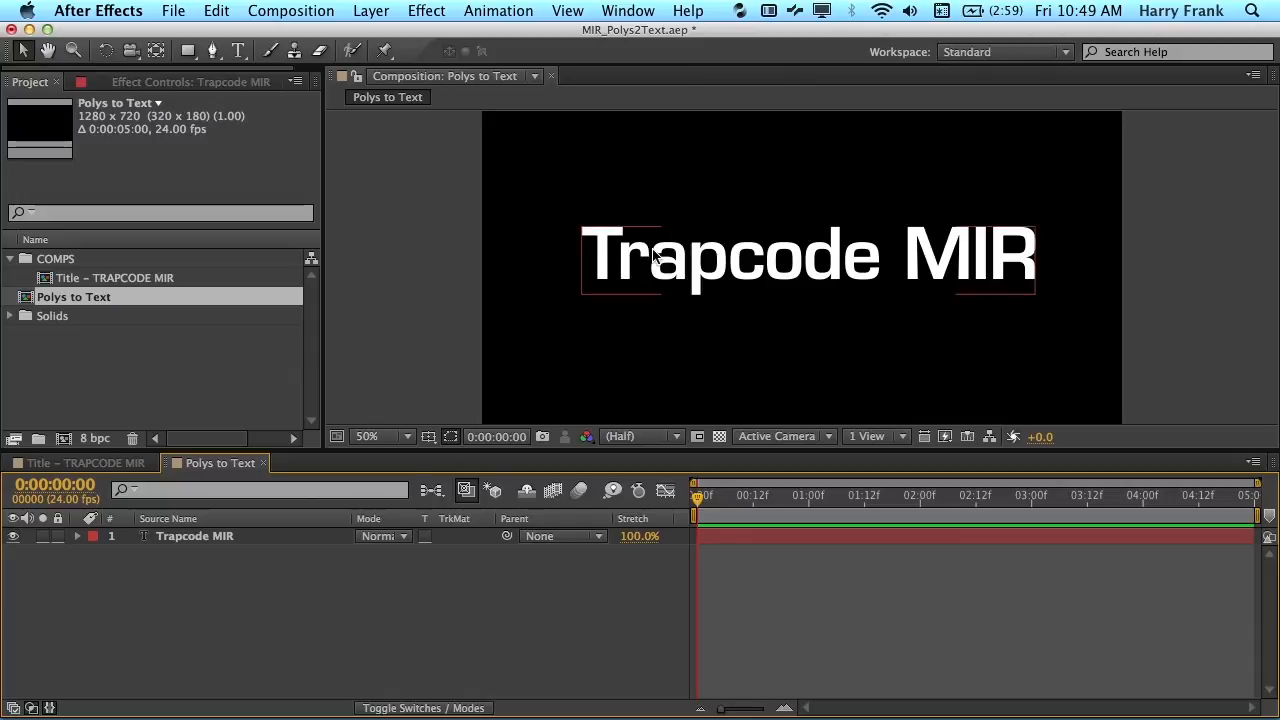
Create a 1280 x 720 dark gray solid named "MIR Text – Solid".
{"action": "left_click", "coordinate": [400, 467]}
{"action": "key", "text": "super+y"}
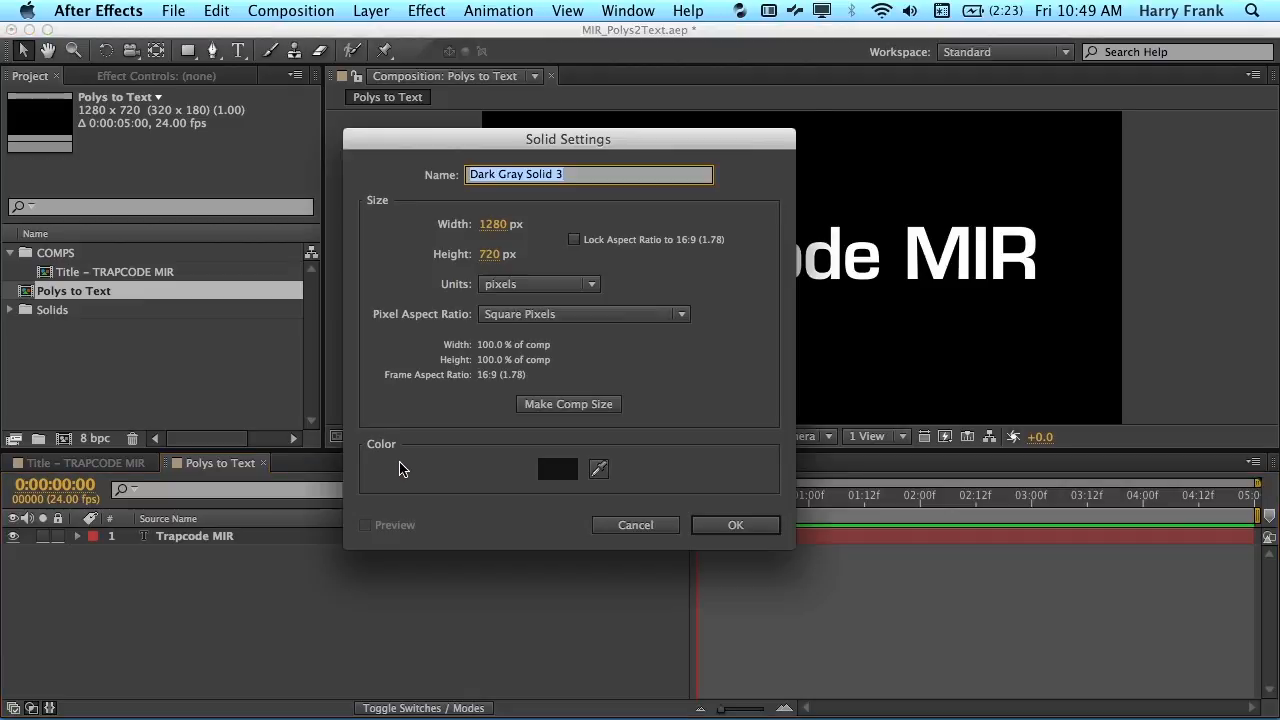
{"action": "type", "text": "MIR Text – Solid"}
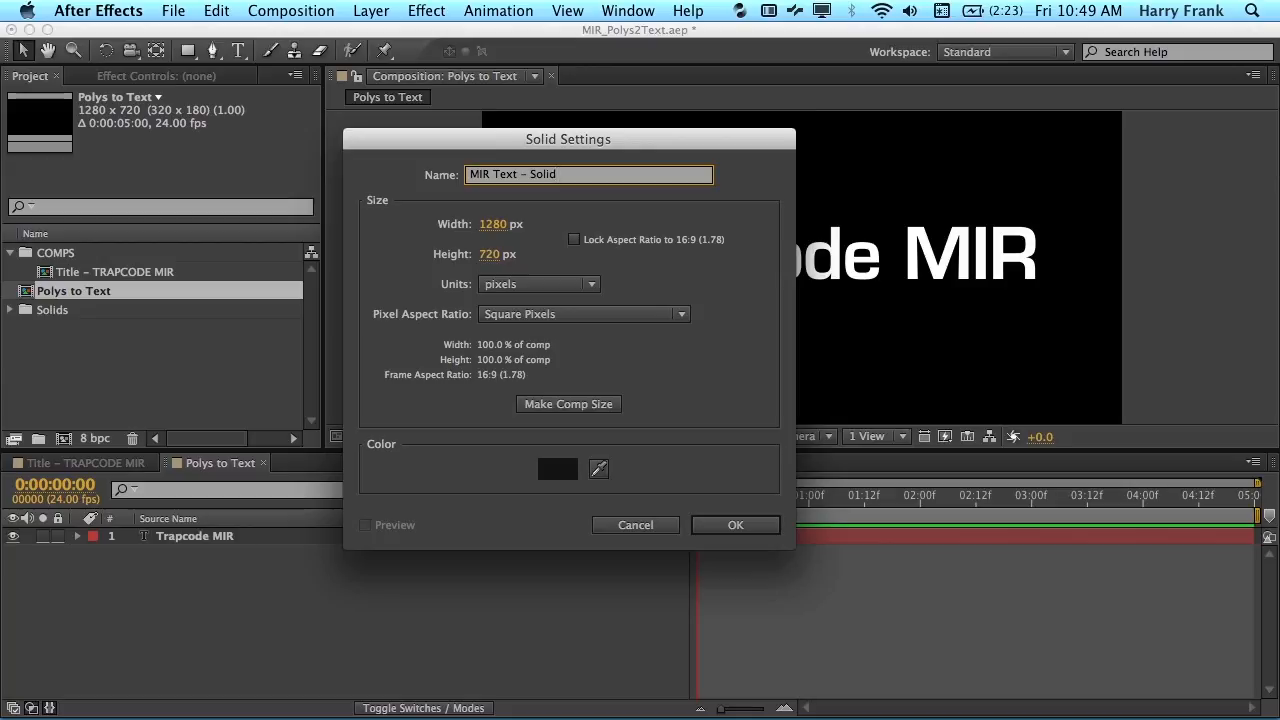
{"action": "key", "text": "Return"}
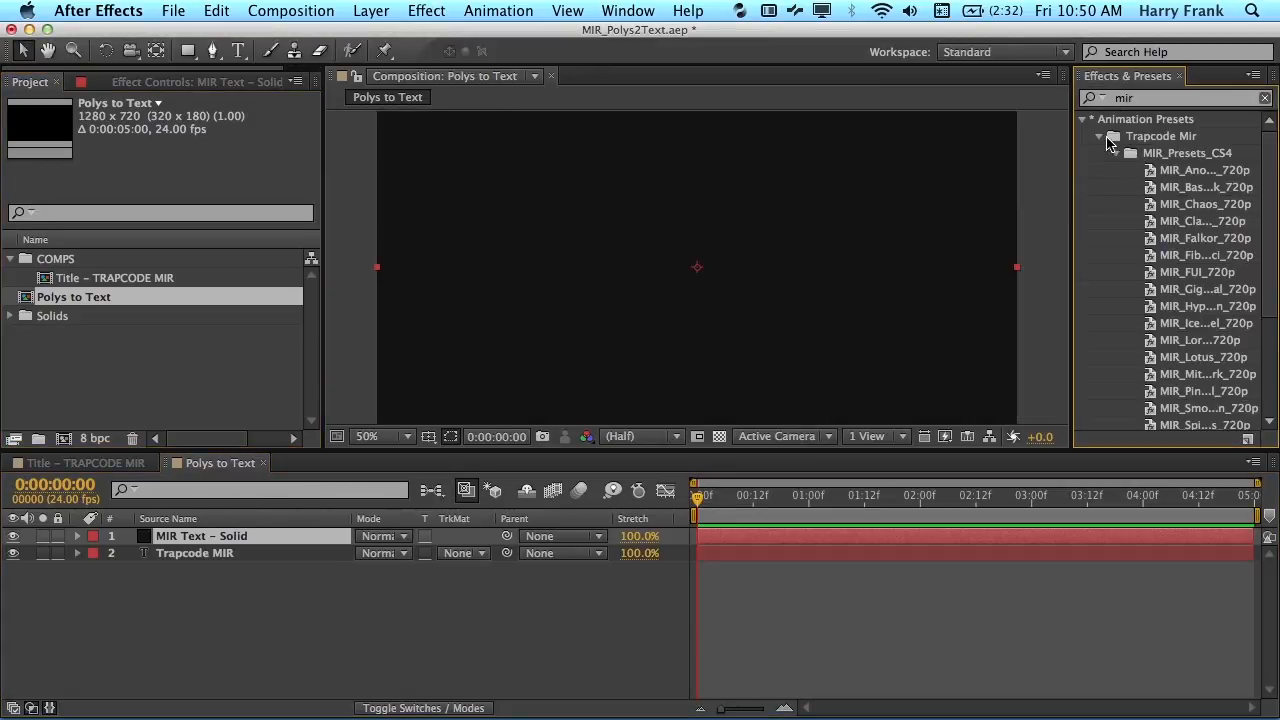
Apply the Trapcode Mir effect to the MIR Text – Solid layer and reveal its Geometry settings.
{"action": "left_click", "coordinate": [1083, 119]}
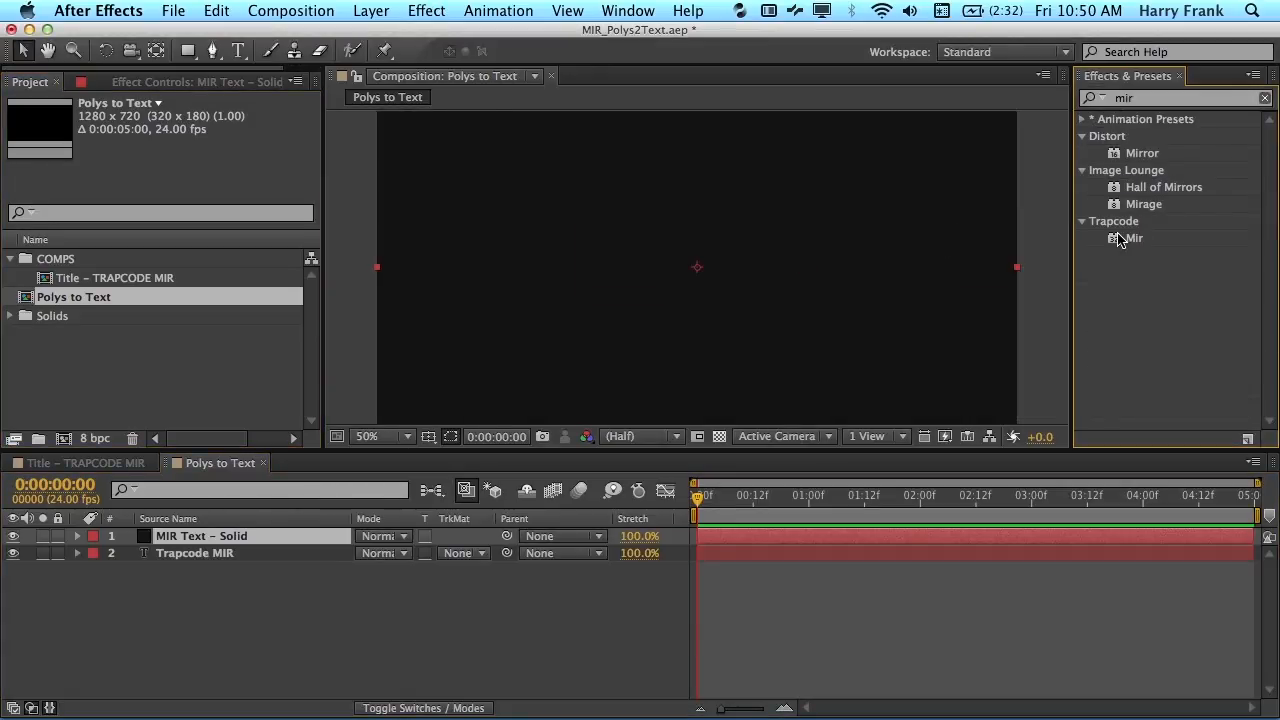
{"action": "left_click_drag", "start_coordinate": [1120, 240], "coordinate": [671, 289]}
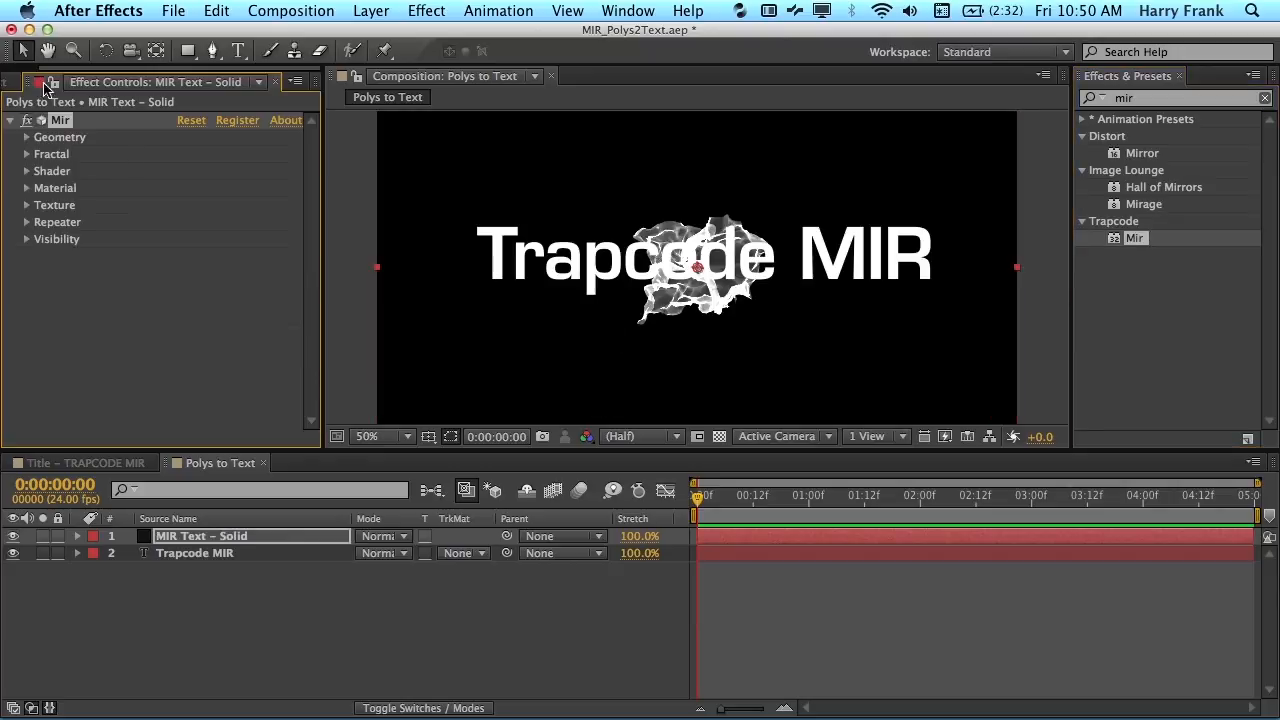
{"action": "left_click", "coordinate": [27, 138]}
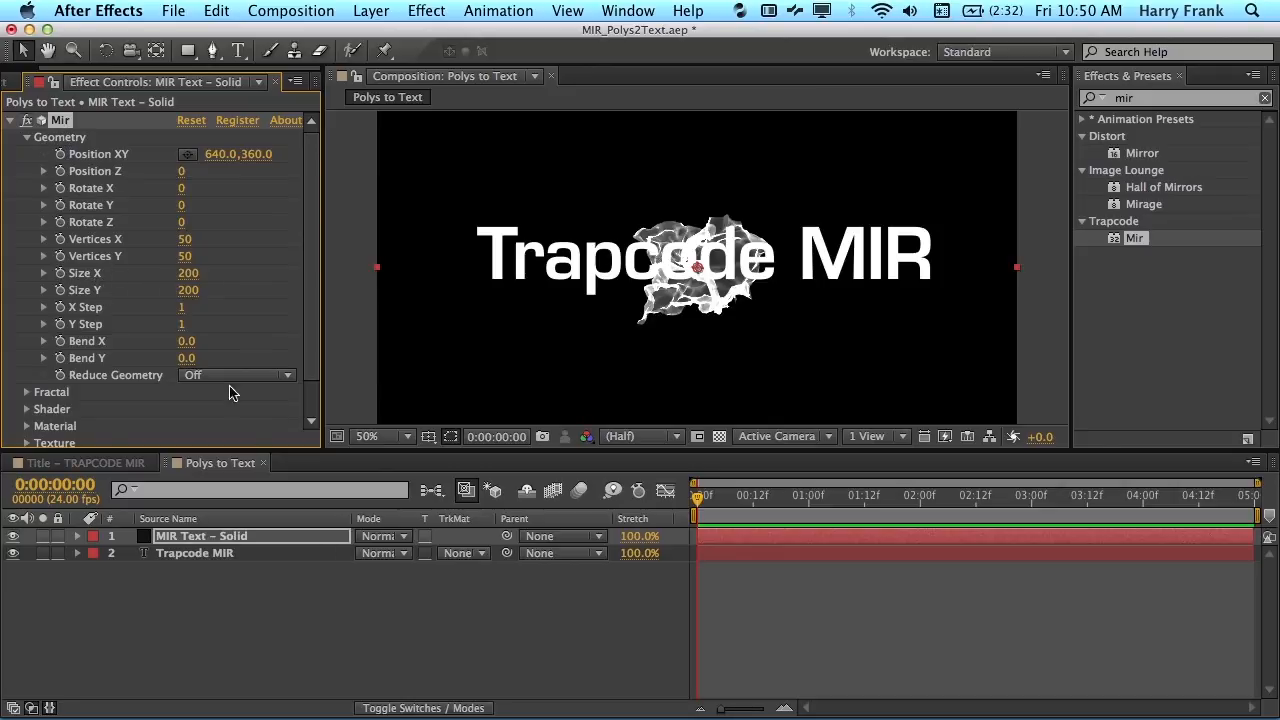
Set the Mir geometry on the solid to Size X 1280 and Size Y 720.
{"action": "left_click", "coordinate": [218, 557]}
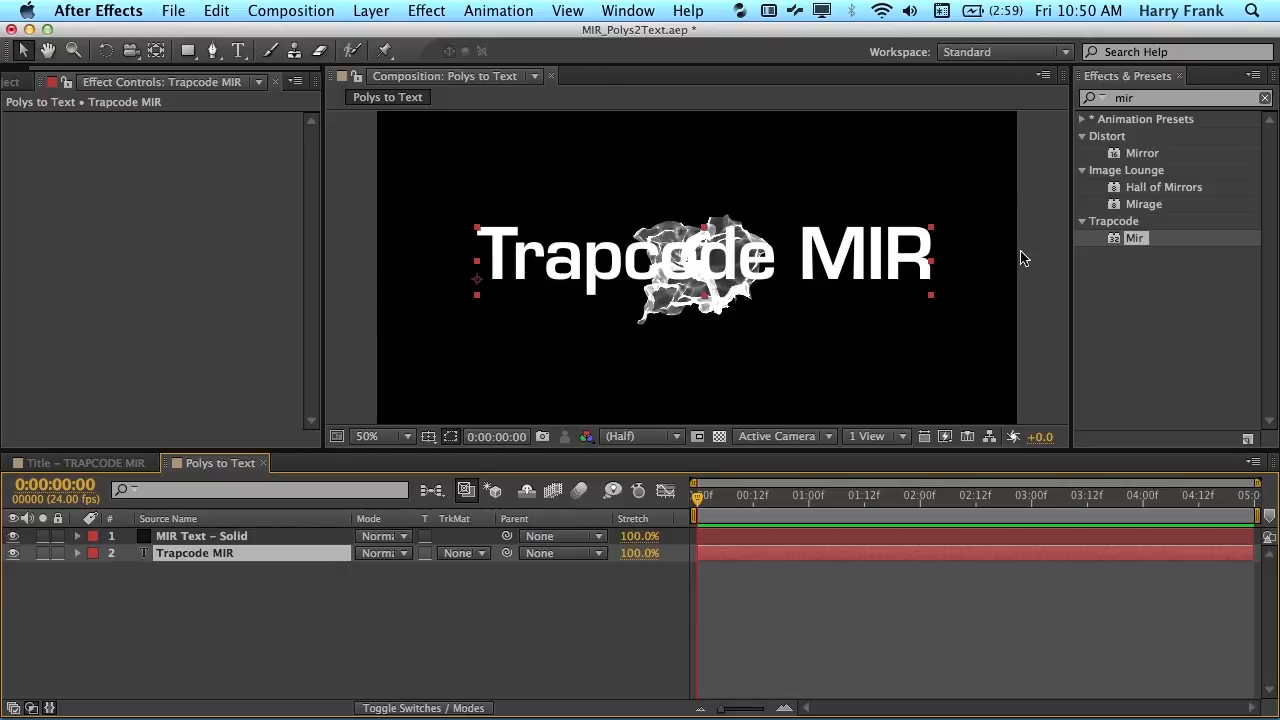
{"action": "left_click", "coordinate": [226, 537]}
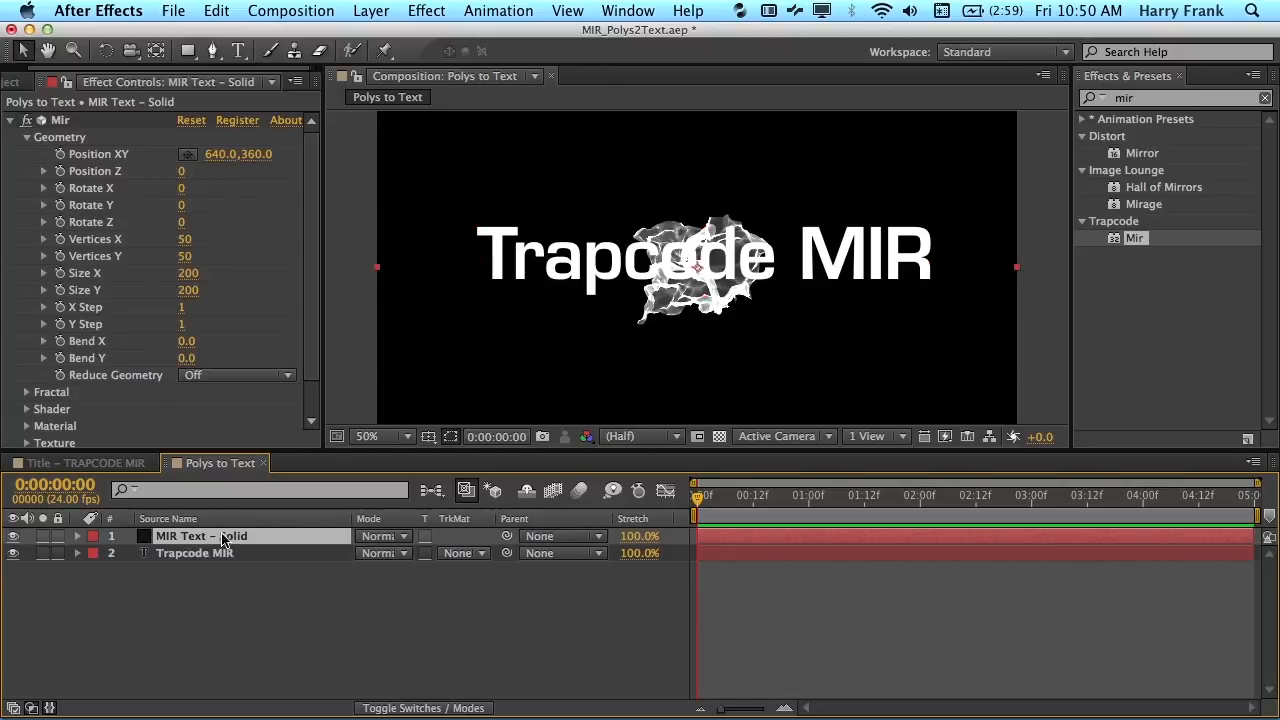
{"action": "left_click", "coordinate": [188, 272]}
{"action": "key", "text": "Tab"}
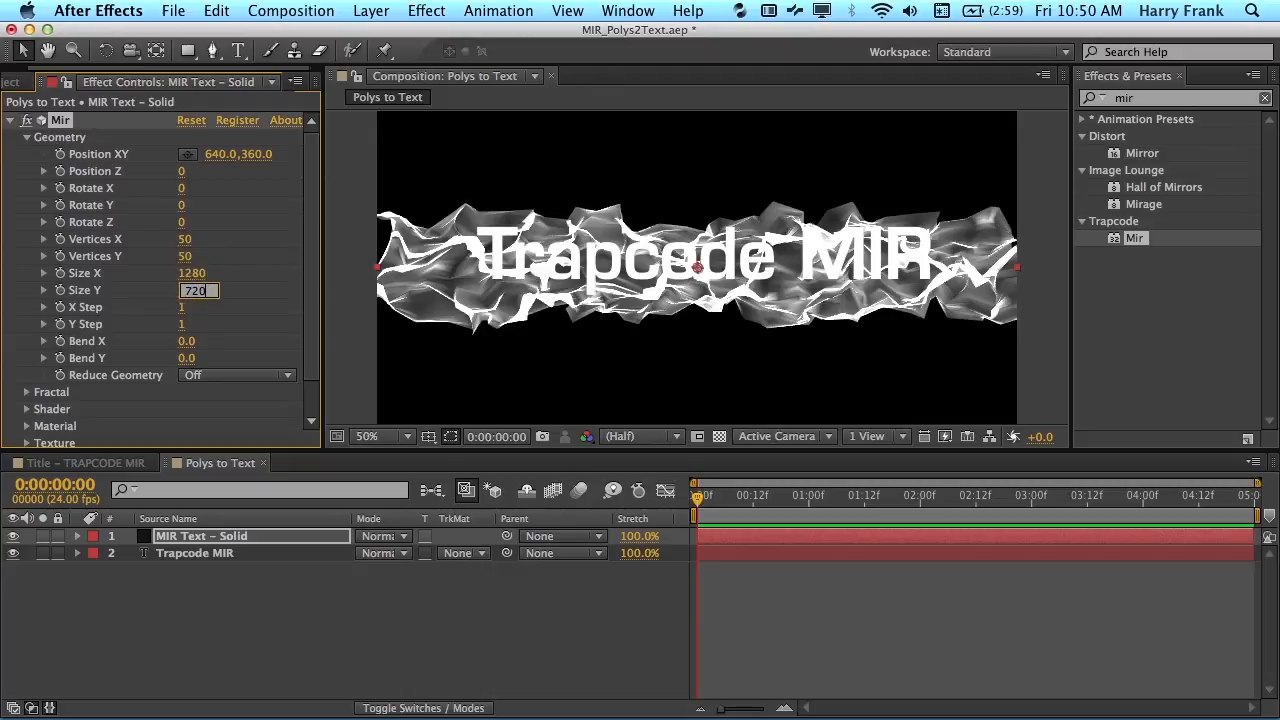
{"action": "key", "text": "Return"}
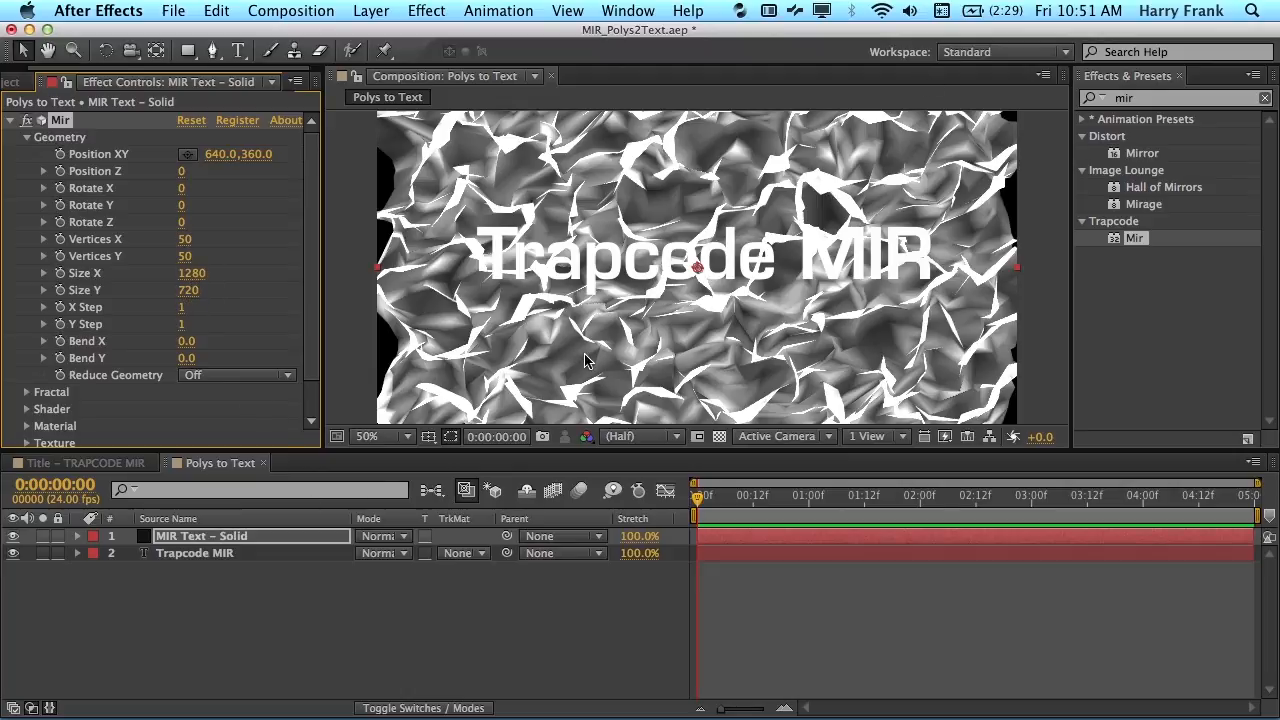
Assign the Trapcode MIR text layer as Mir's Texture Layer and hide the original text layer.
{"action": "left_click", "coordinate": [185, 553]}
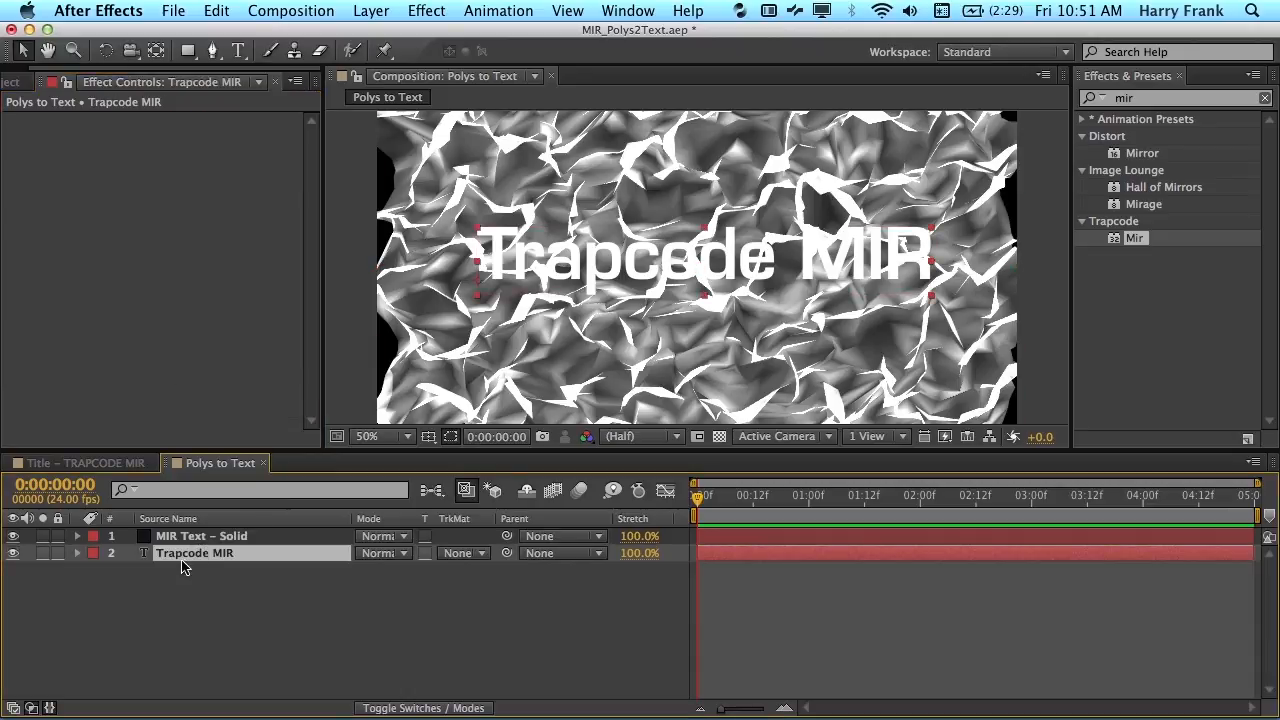
{"action": "left_click", "coordinate": [175, 538]}
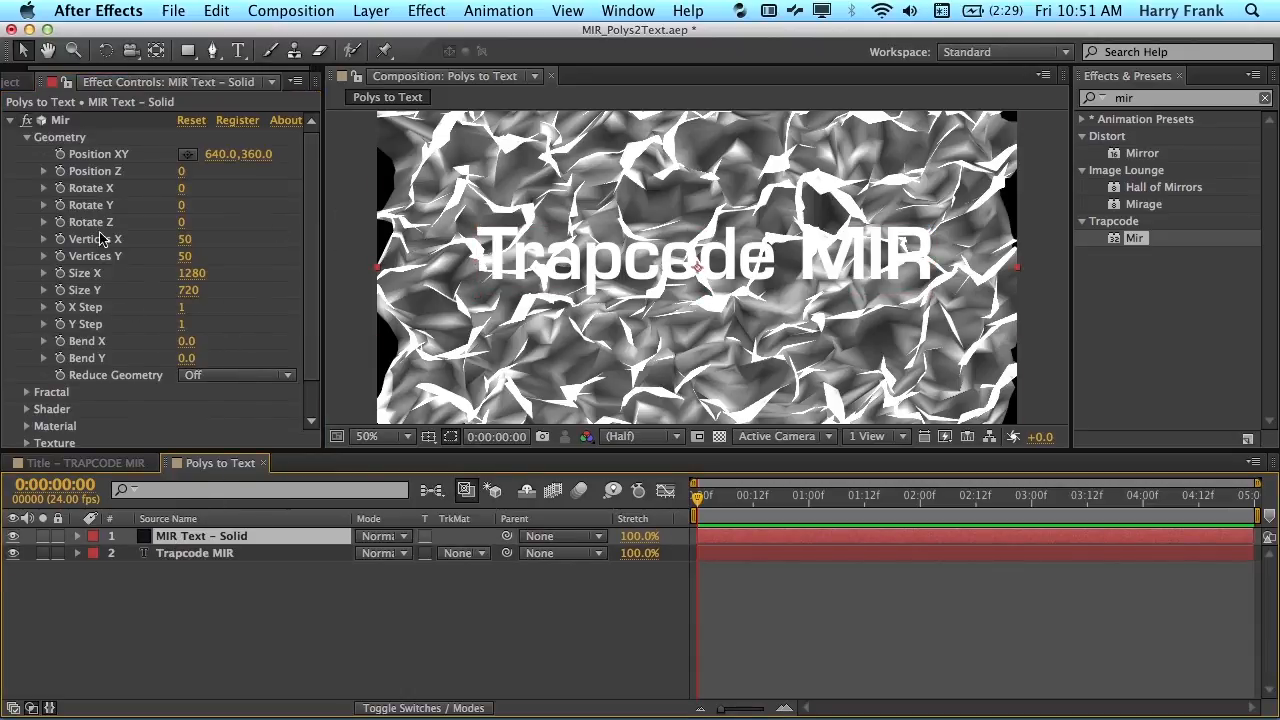
{"action": "left_click", "coordinate": [27, 137]}
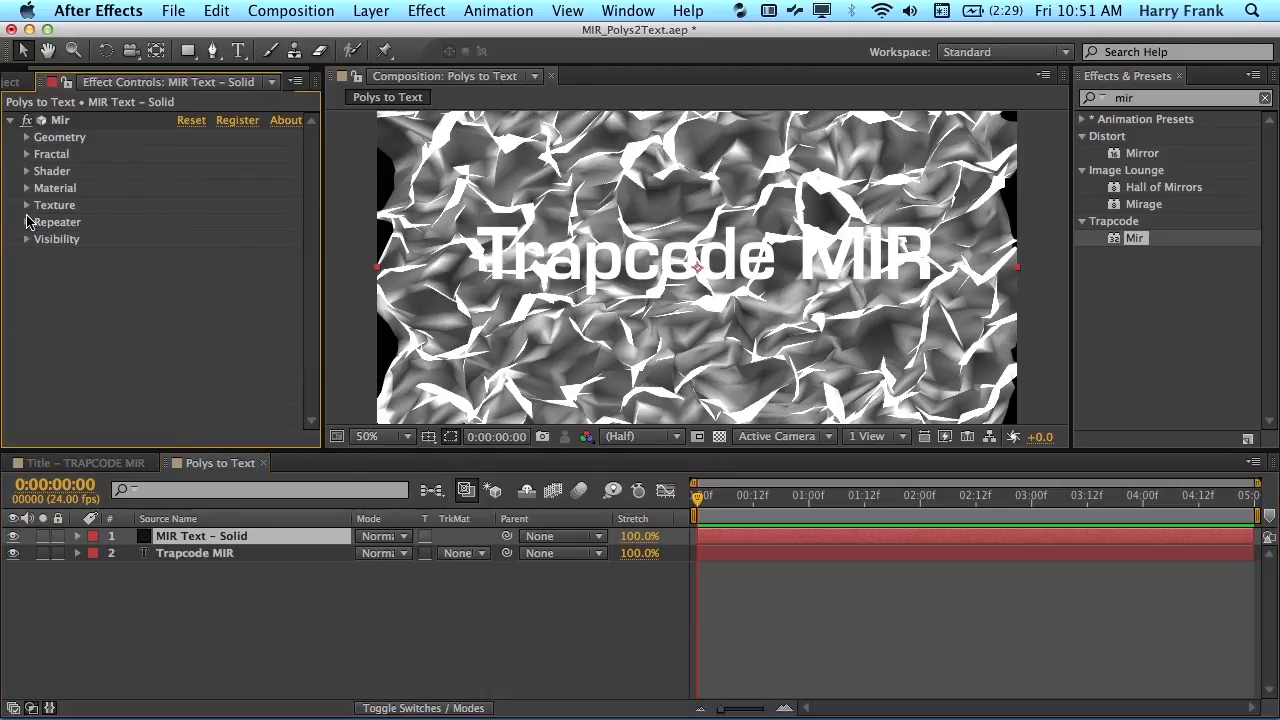
{"action": "left_click", "coordinate": [27, 205]}
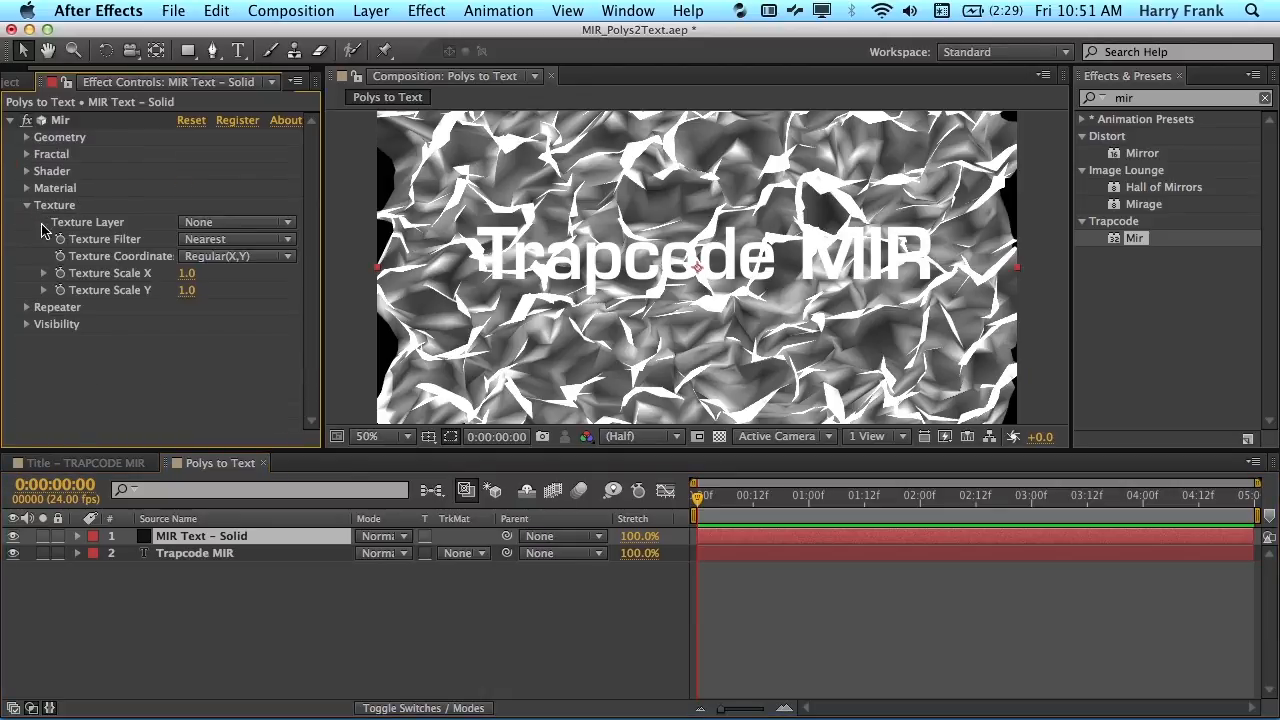
{"action": "left_click", "coordinate": [203, 223]}
{"action": "left_click", "coordinate": [251, 291]}
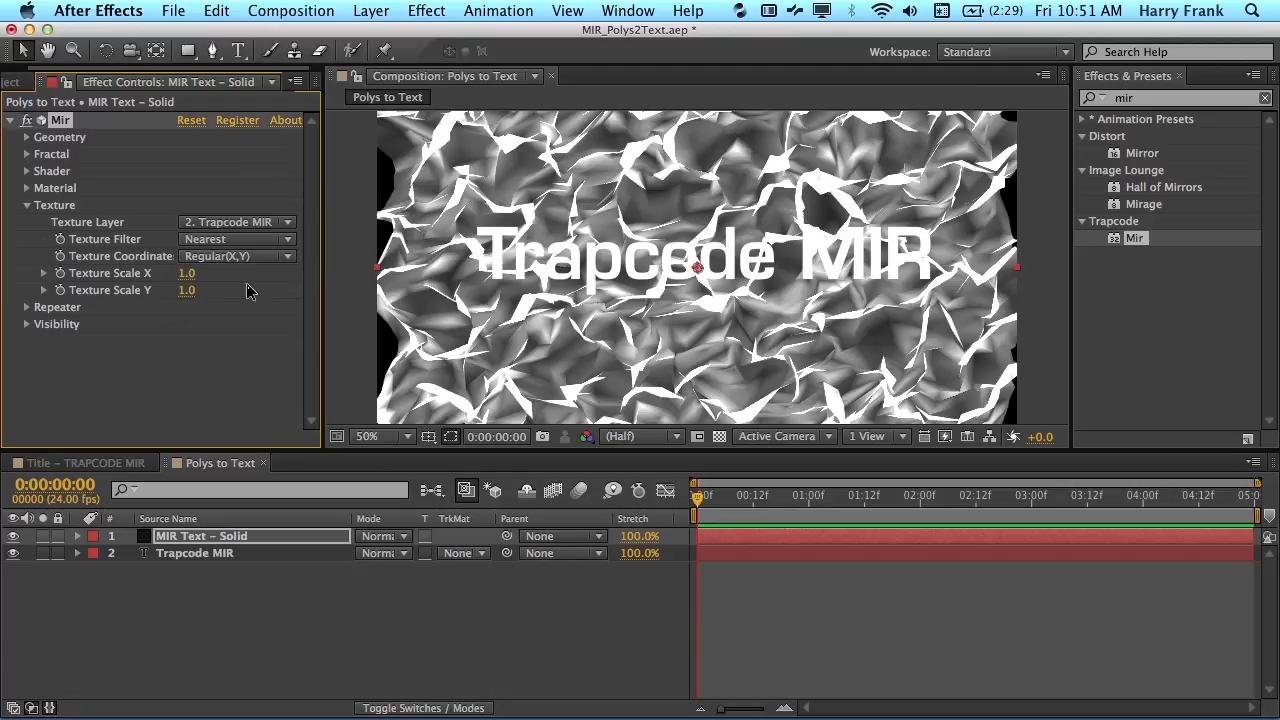
{"action": "left_click", "coordinate": [13, 553]}
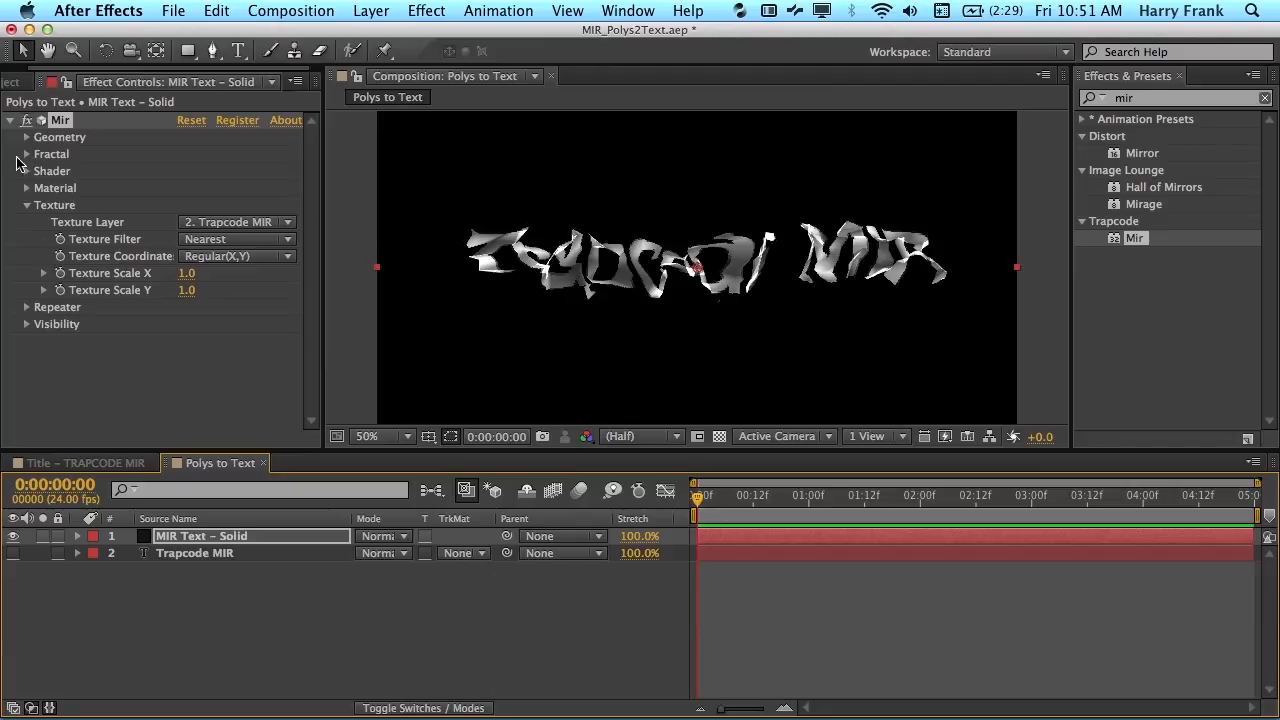
{"action": "left_click", "coordinate": [25, 154]}
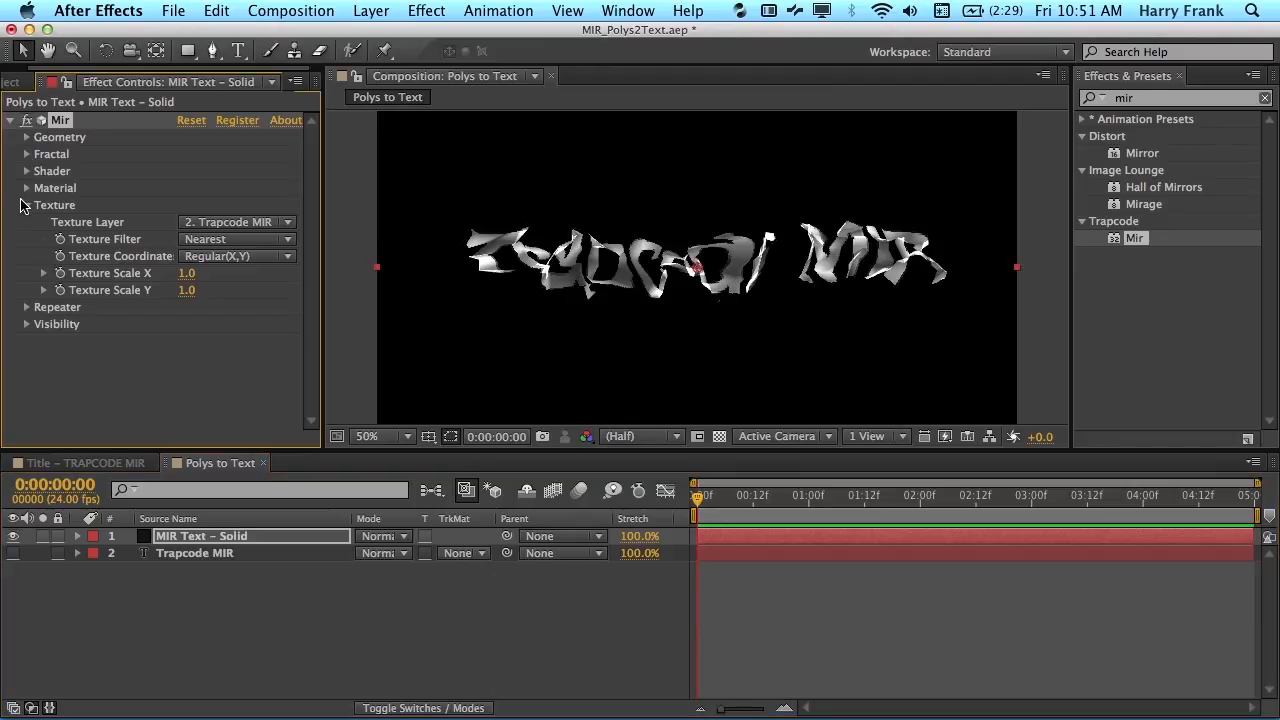
{"action": "left_click", "coordinate": [27, 206]}
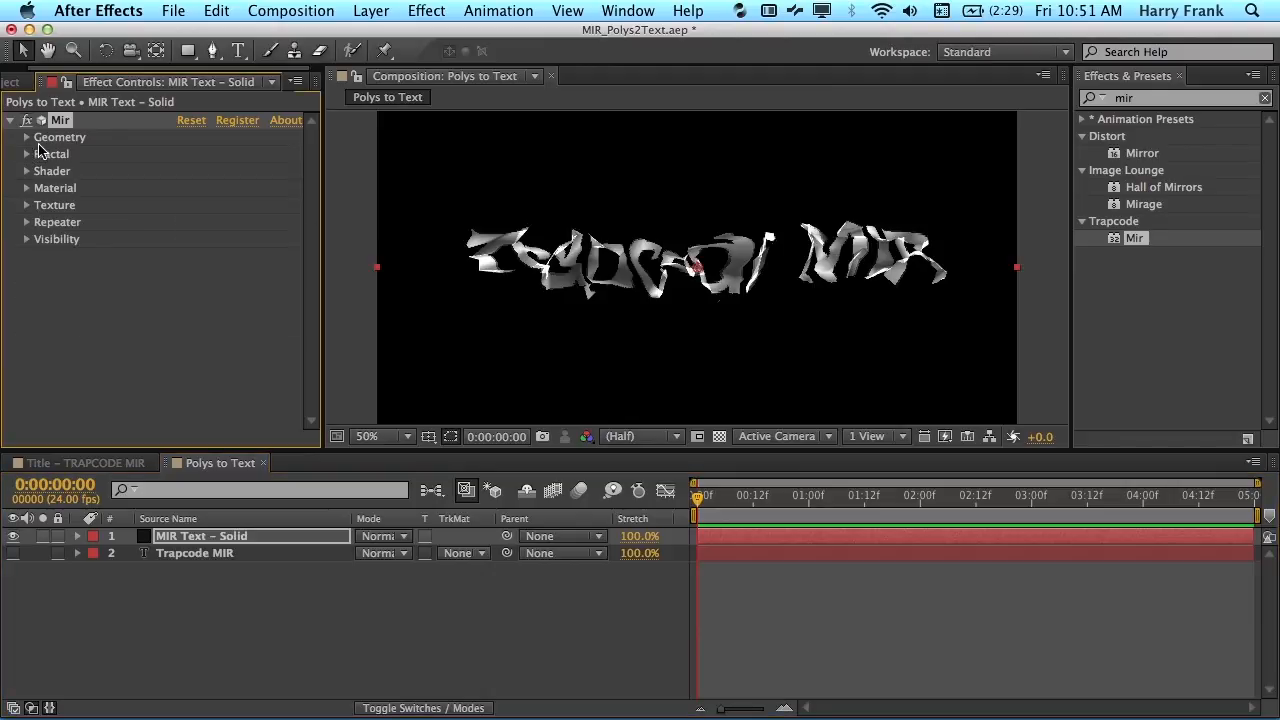
Set the Fractal Amplitude of the Mir effect to 0 on the MIR Text – Solid layer.
{"action": "left_click", "coordinate": [27, 138]}
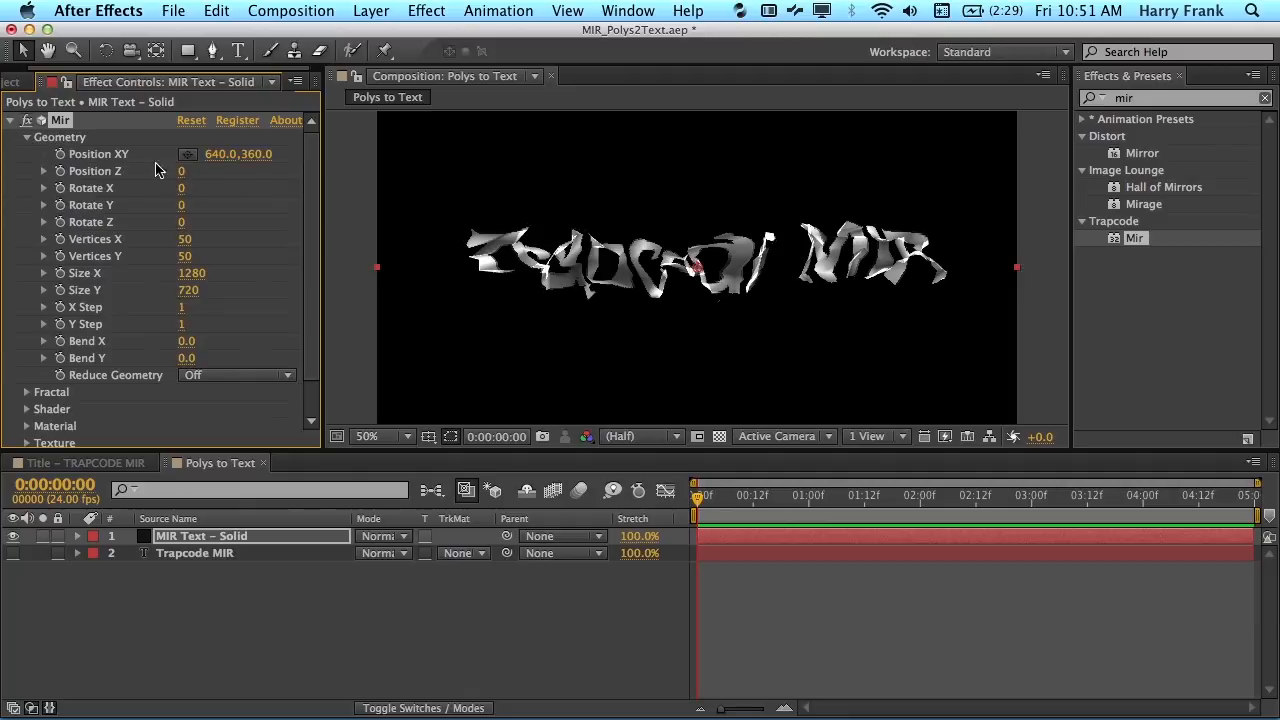
{"action": "left_click", "coordinate": [28, 138]}
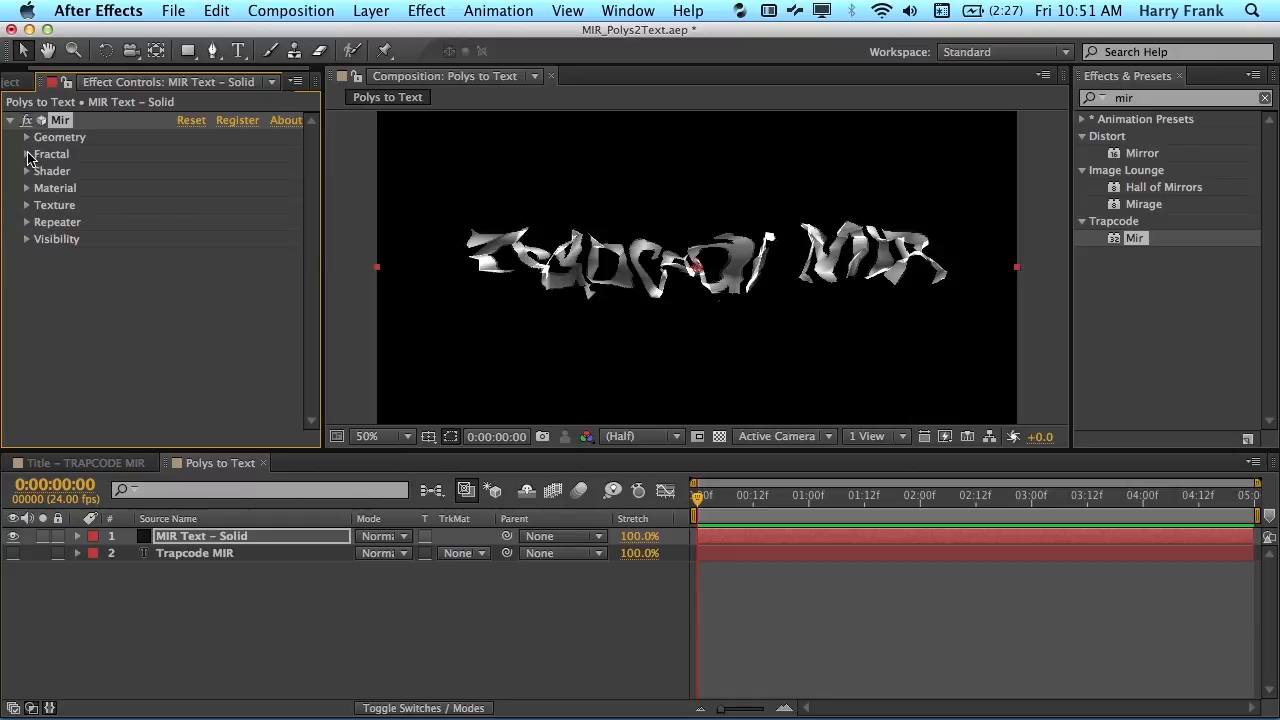
{"action": "left_click", "coordinate": [28, 155]}
{"action": "scroll", "coordinate": [145, 171], "scroll_direction": "down", "scroll_amount": 3}
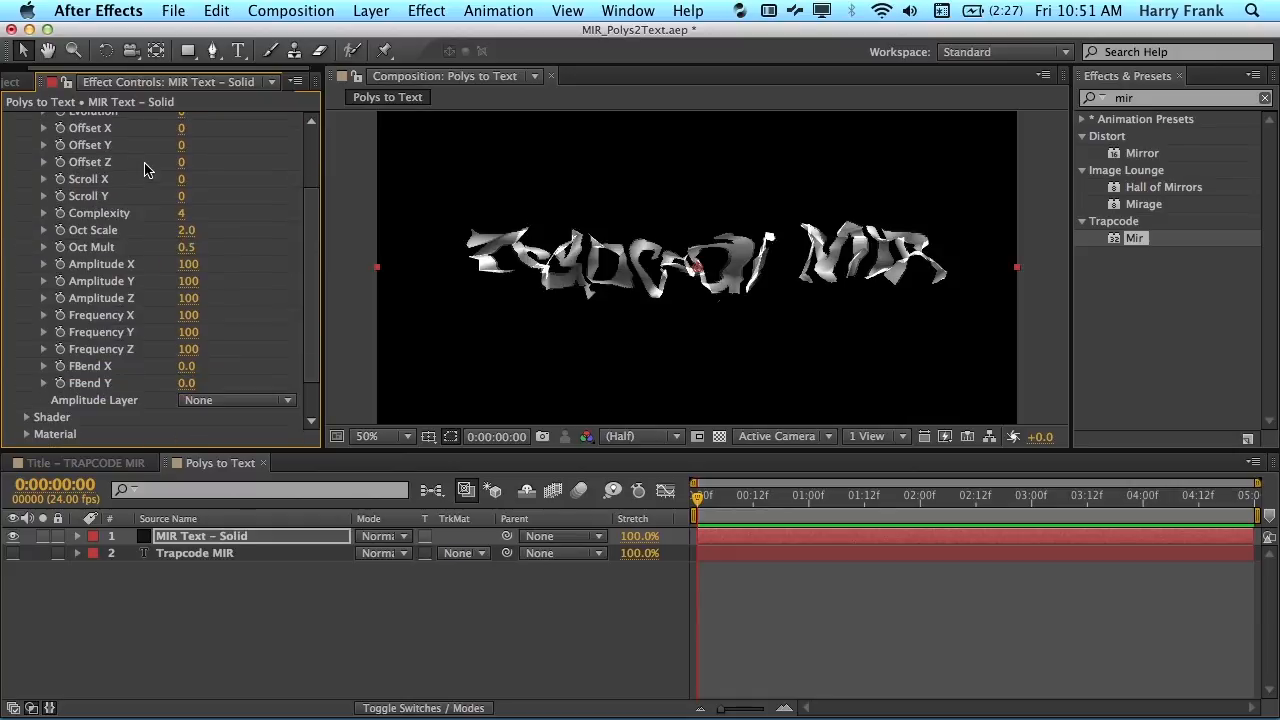
{"action": "scroll", "coordinate": [145, 171], "scroll_direction": "up", "scroll_amount": 3}
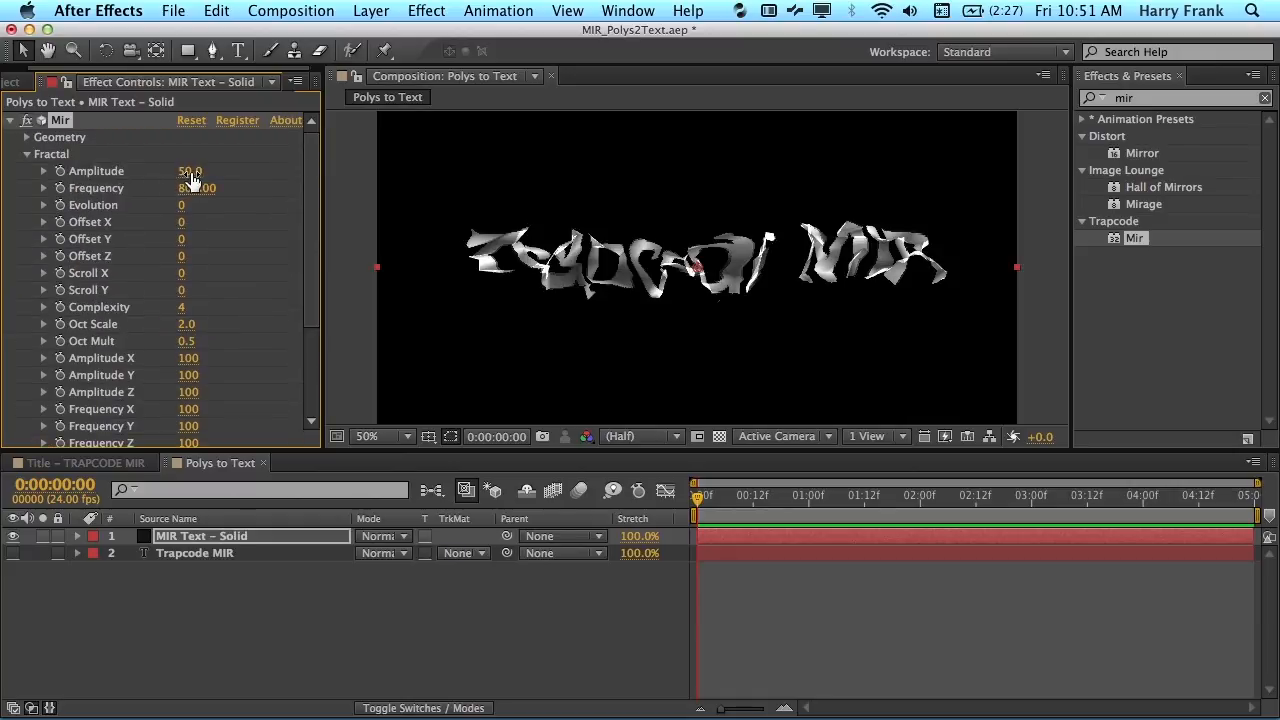
{"action": "left_click", "coordinate": [190, 172]}
{"action": "type", "text": "0"}
{"action": "key", "text": "Return"}
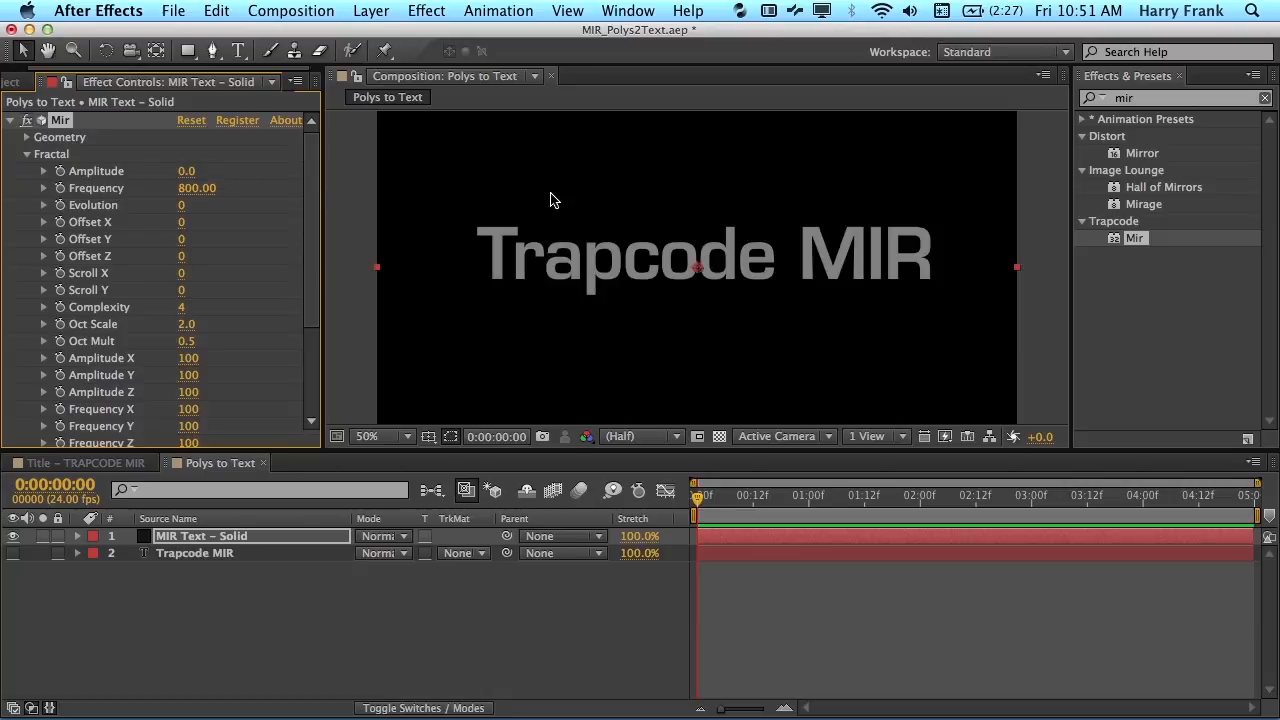
Try a negative Fractal Amplitude to distort the text mesh, and return the value to 0.
{"action": "scroll", "coordinate": [551, 200], "scroll_direction": "up", "scroll_amount": 1}
{"action": "scroll", "coordinate": [551, 200], "scroll_direction": "down", "scroll_amount": 1}
{"action": "left_click_drag", "start_coordinate": [519, 239], "coordinate": [568, 232]}
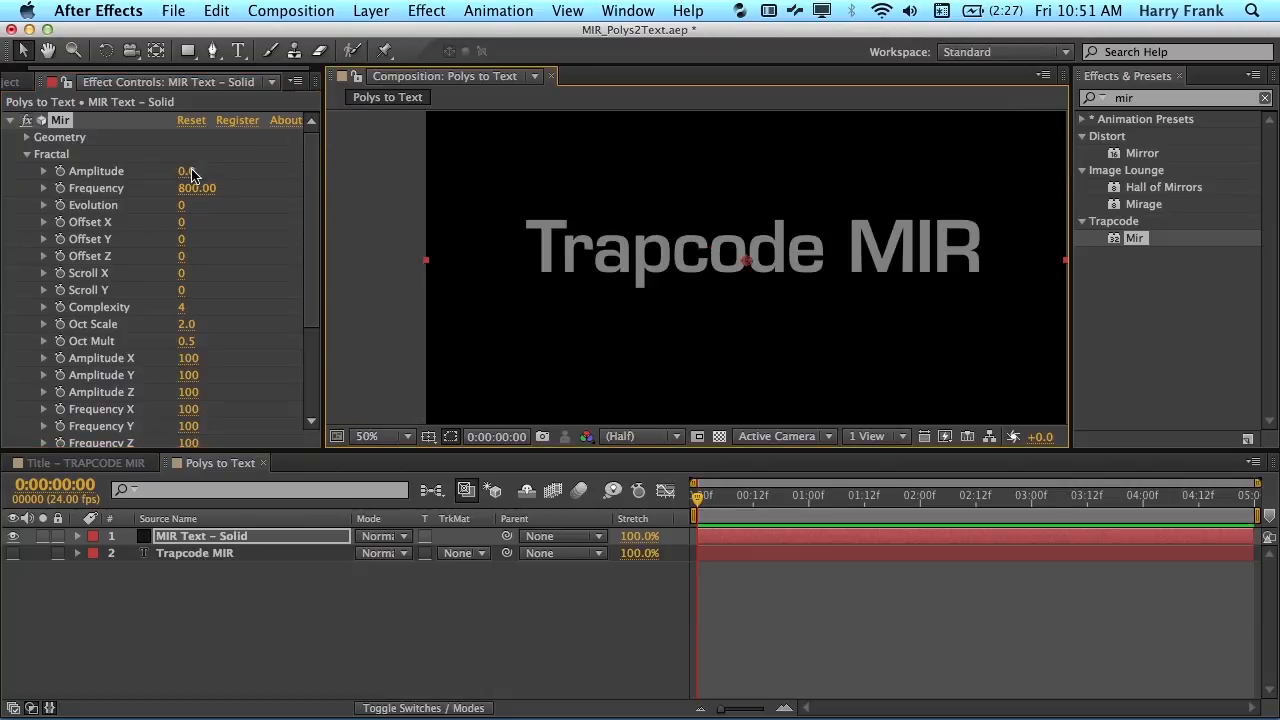
{"action": "mouse_move", "coordinate": [193, 174]}
{"action": "left_mouse_down"}
{"action": "mouse_move", "coordinate": [300, 162]}
{"action": "mouse_move", "coordinate": [184, 168]}
{"action": "left_mouse_up"}
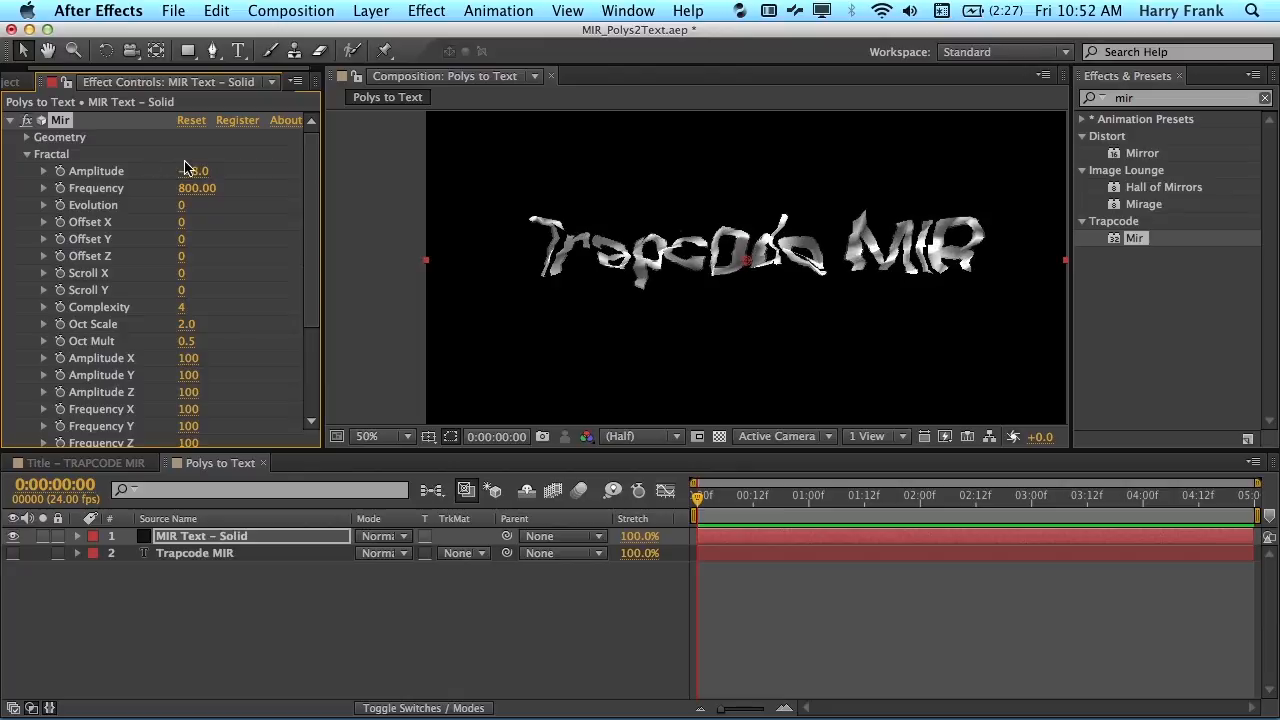
{"action": "left_click", "coordinate": [190, 167]}
{"action": "type", "text": "0"}
{"action": "key", "text": "Return"}
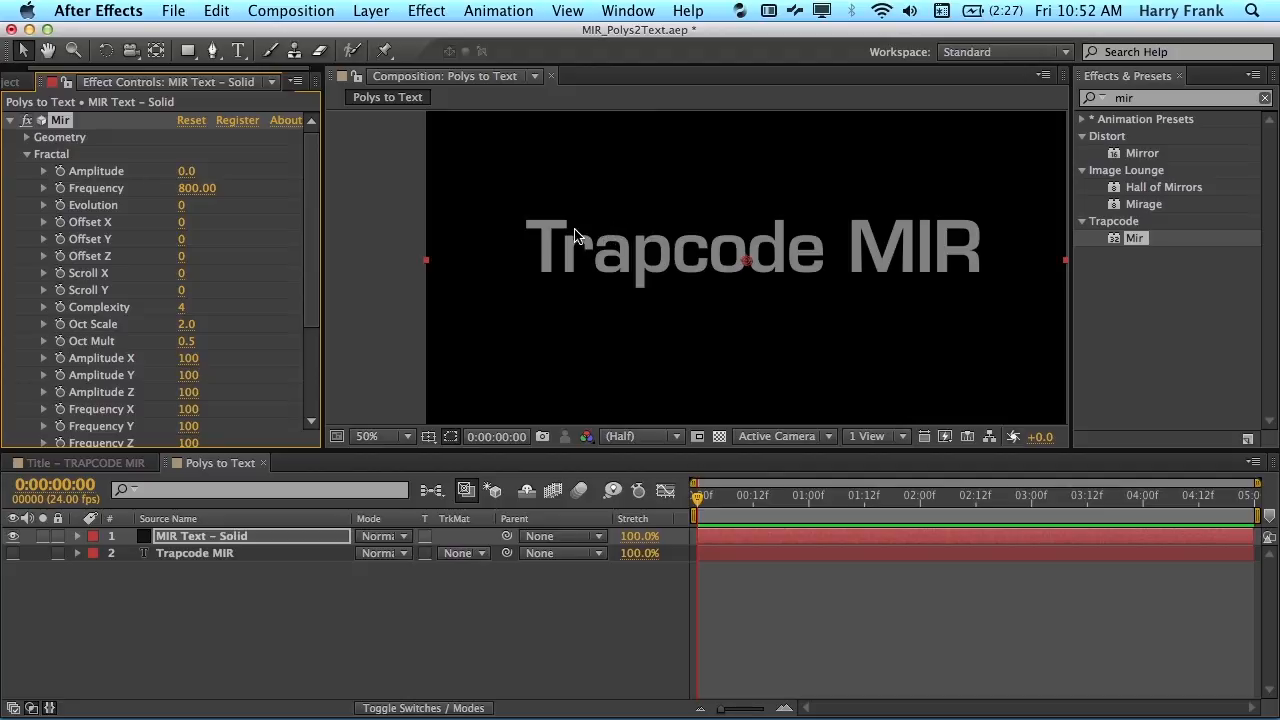
Scrub through the Title – TRAPCODE MIR composition to review how its polygons form the title, and return to Polys to Text.
{"action": "left_click", "coordinate": [86, 463]}
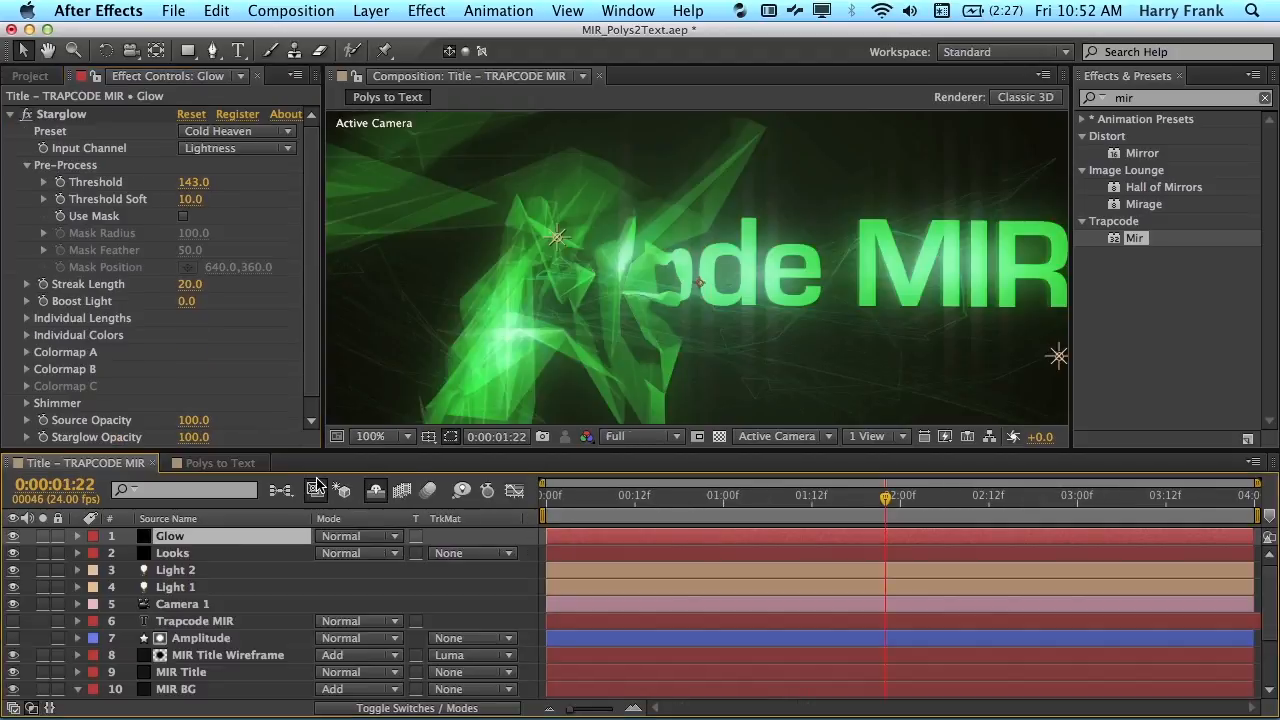
{"action": "left_click_drag", "start_coordinate": [590, 505], "coordinate": [856, 518]}
{"action": "left_click", "coordinate": [215, 463]}
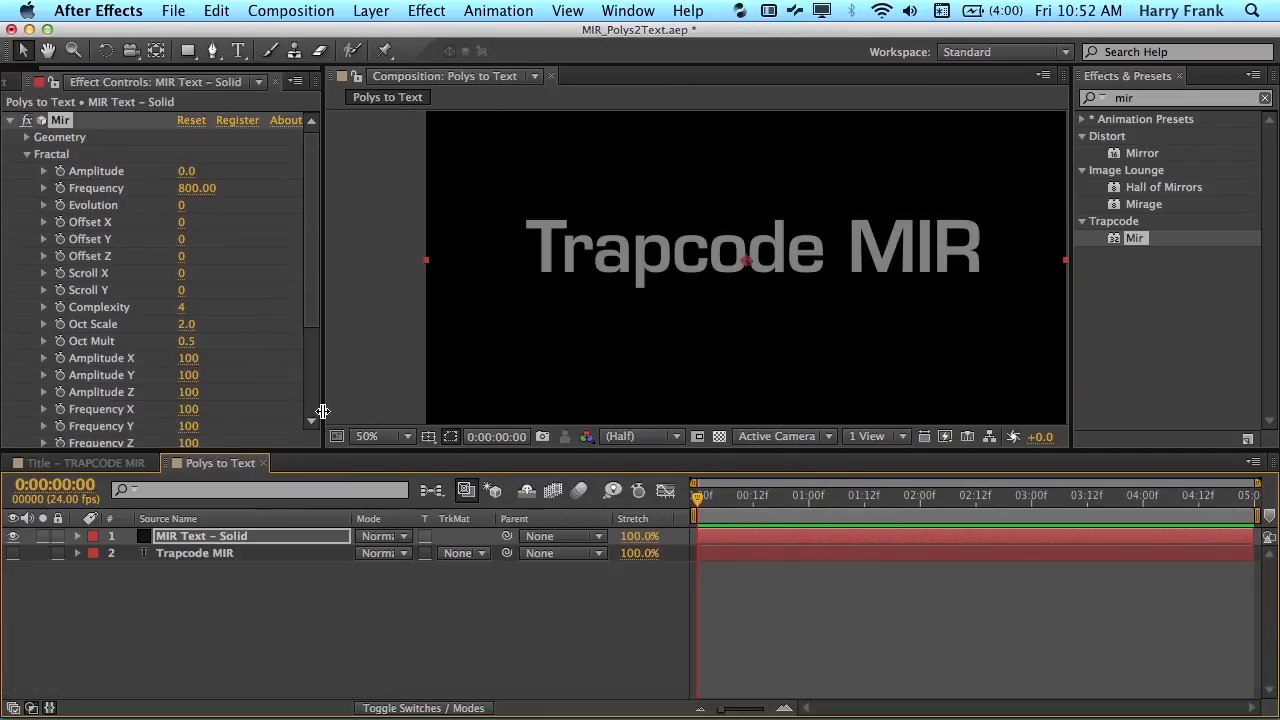
Look through Mir's Fractal settings to locate the Amplitude Layer option.
{"action": "scroll", "coordinate": [195, 318], "scroll_direction": "down", "scroll_amount": 3}
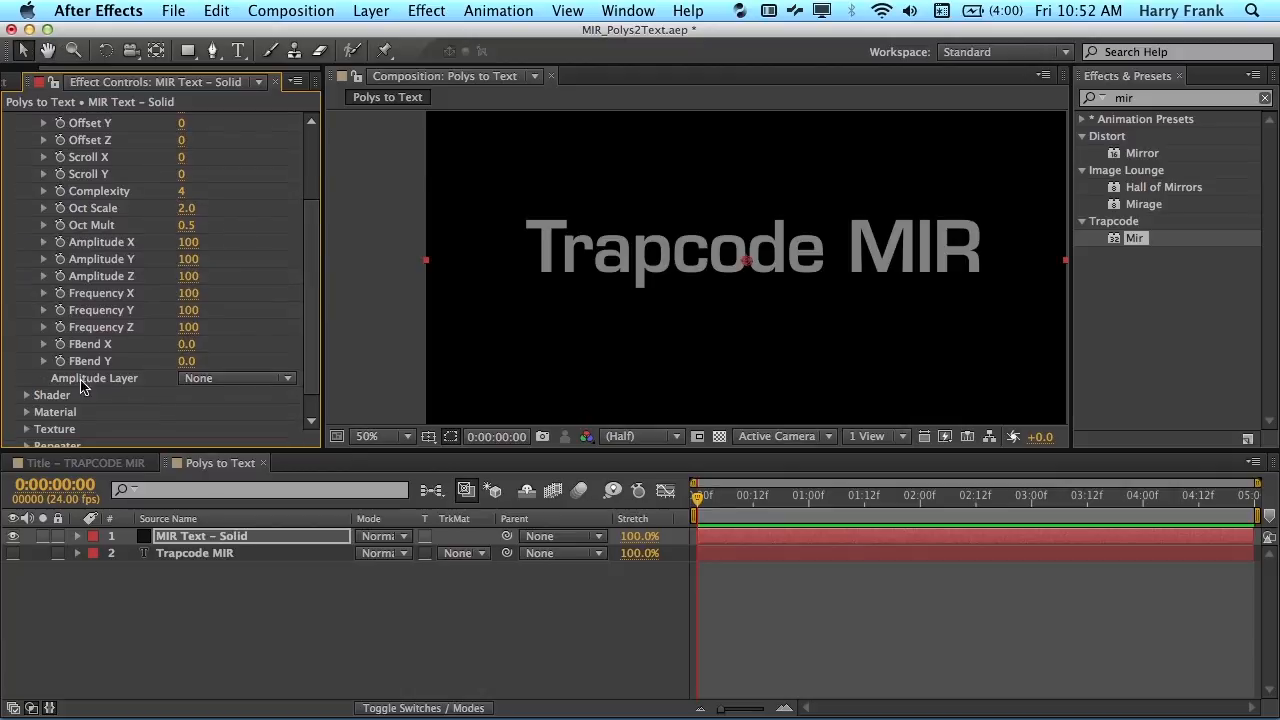
{"action": "key", "text": "space"}
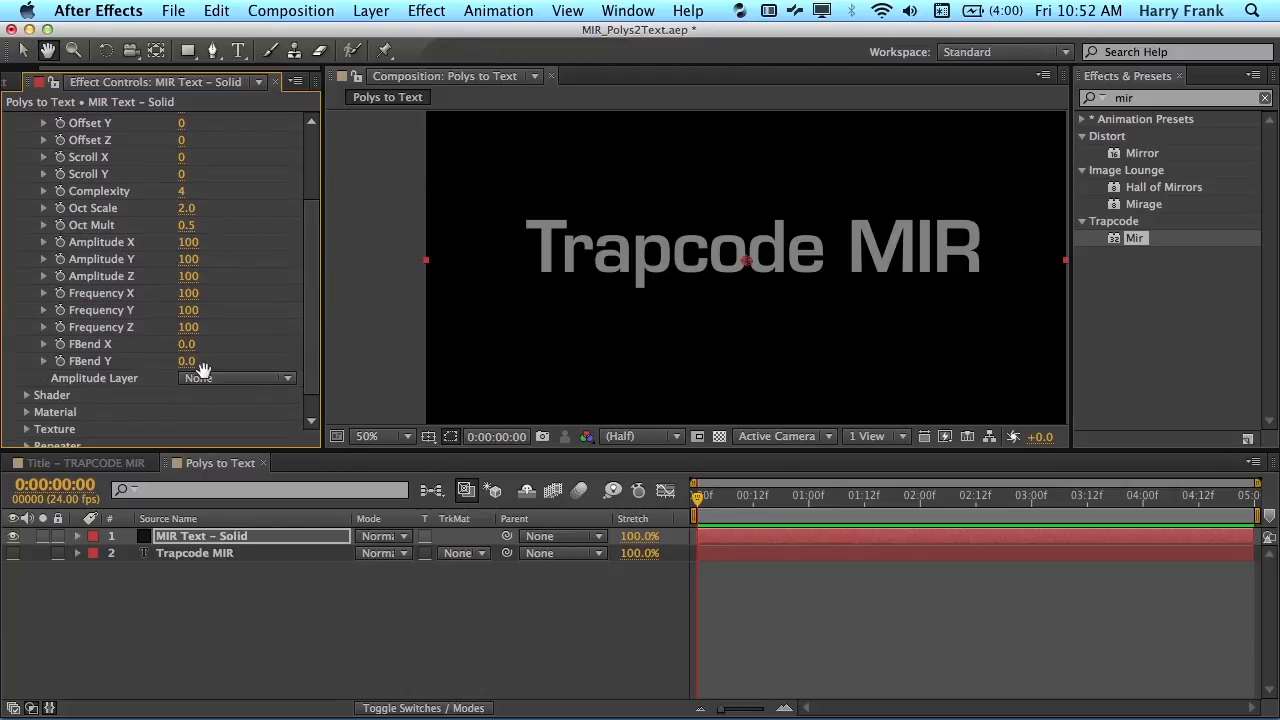
{"action": "left_click_drag", "start_coordinate": [203, 370], "coordinate": [204, 376]}
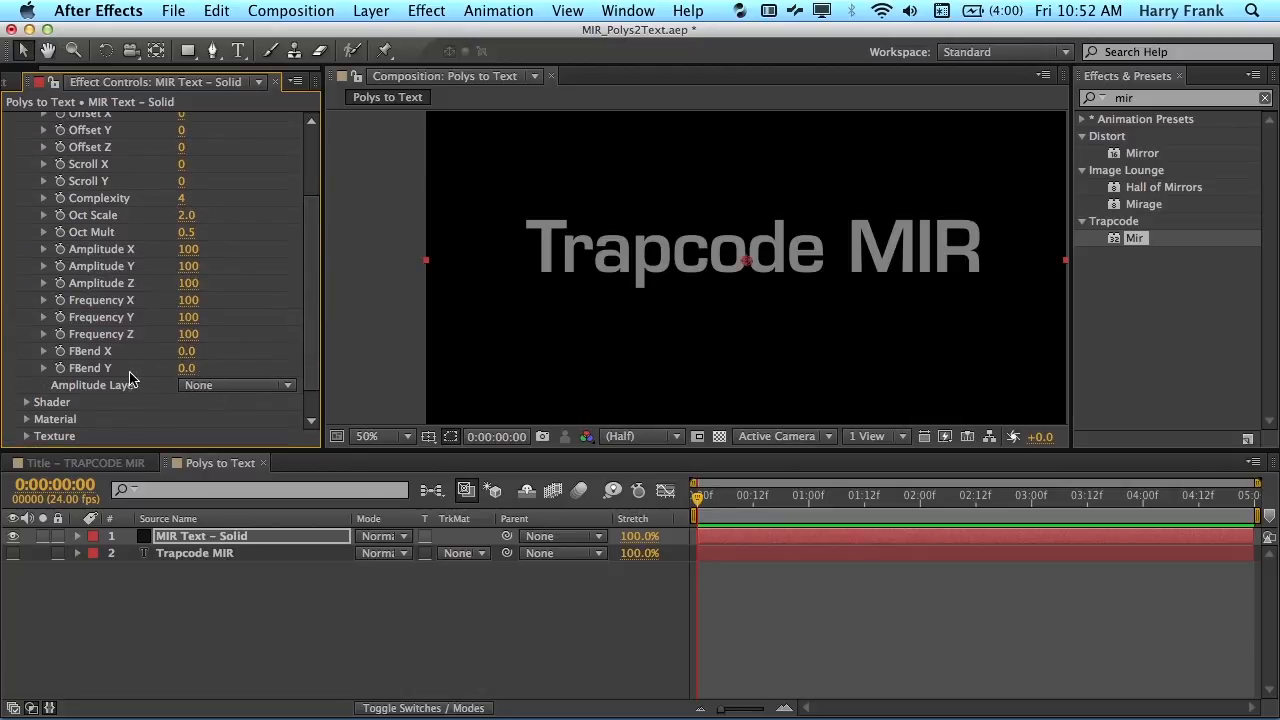
{"action": "key", "text": "space"}
{"action": "left_click_drag", "start_coordinate": [224, 336], "coordinate": [230, 437]}
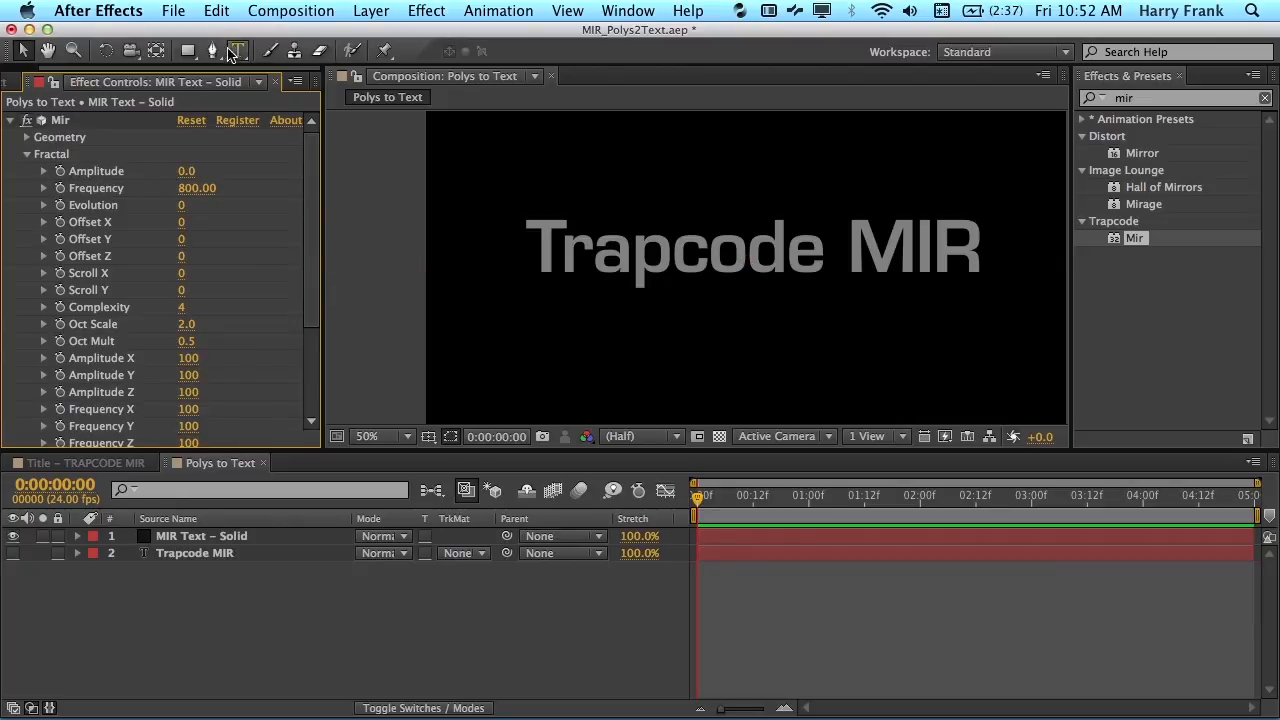
Add a full-frame rectangle shape layer with a white-to-black linear gradient fill and hide the layer.
{"action": "double_click", "coordinate": [188, 51]}
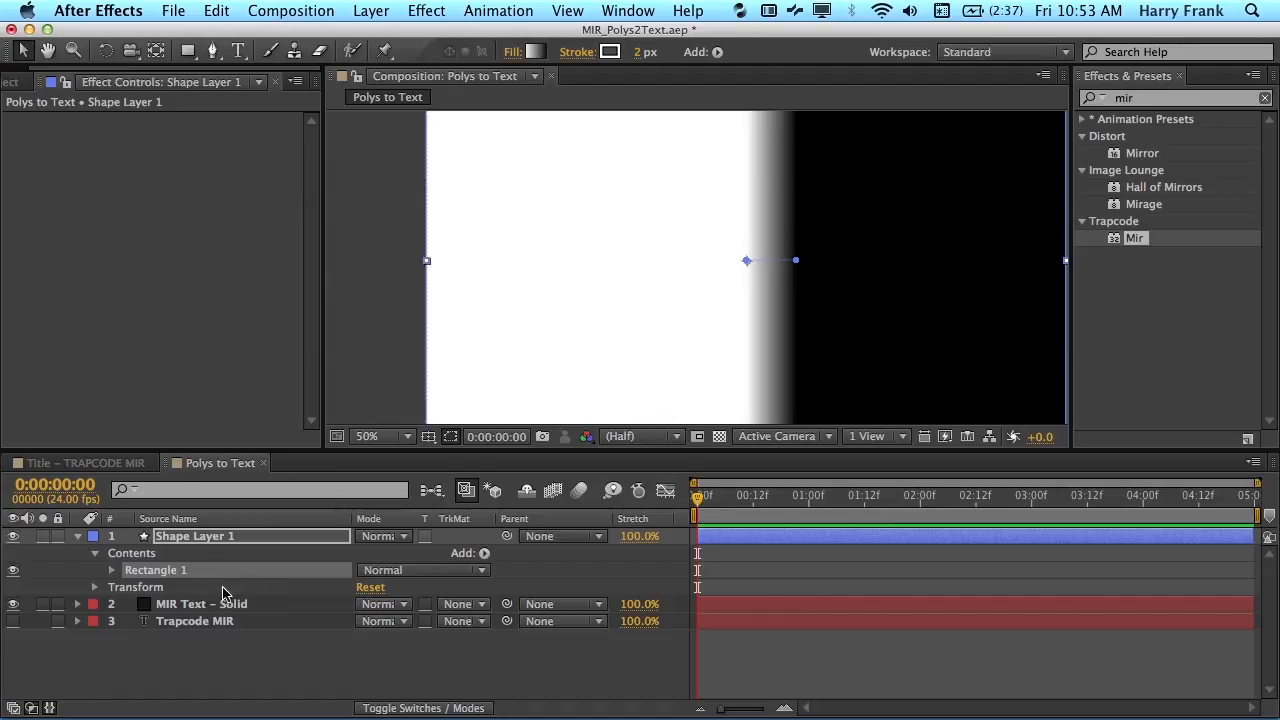
{"action": "left_click", "coordinate": [13, 536]}
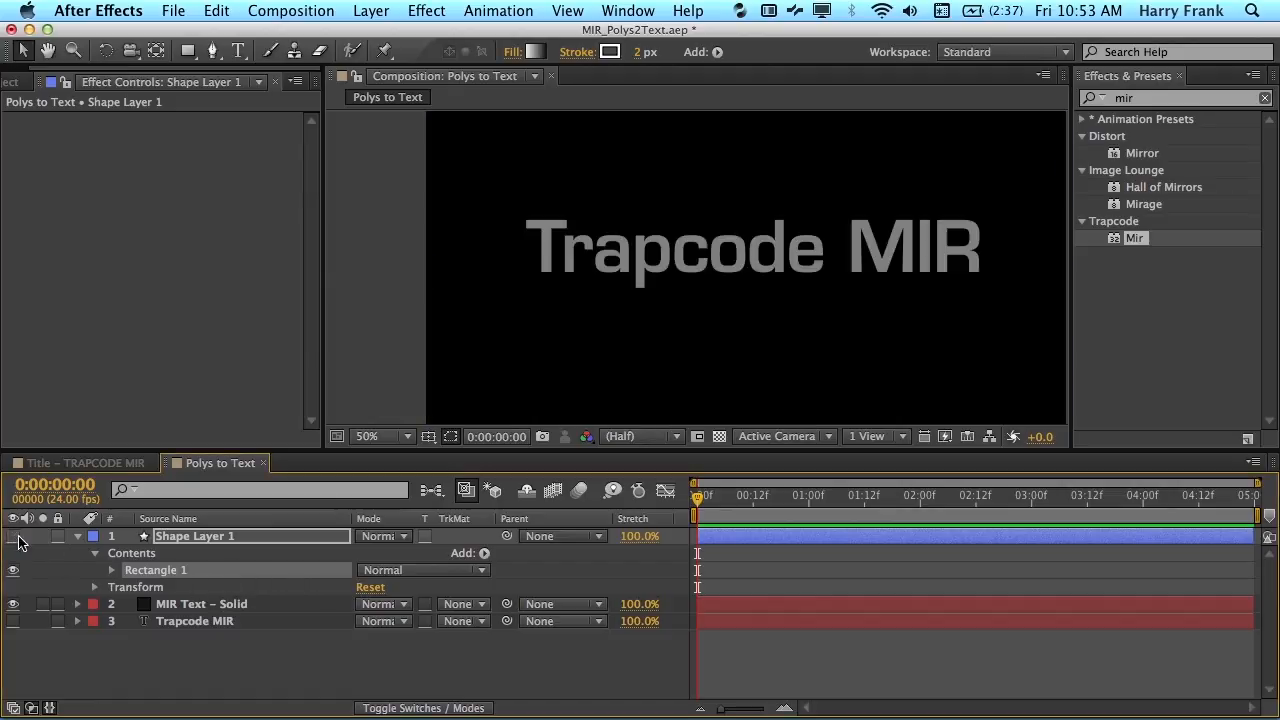
{"action": "left_click", "coordinate": [203, 606]}
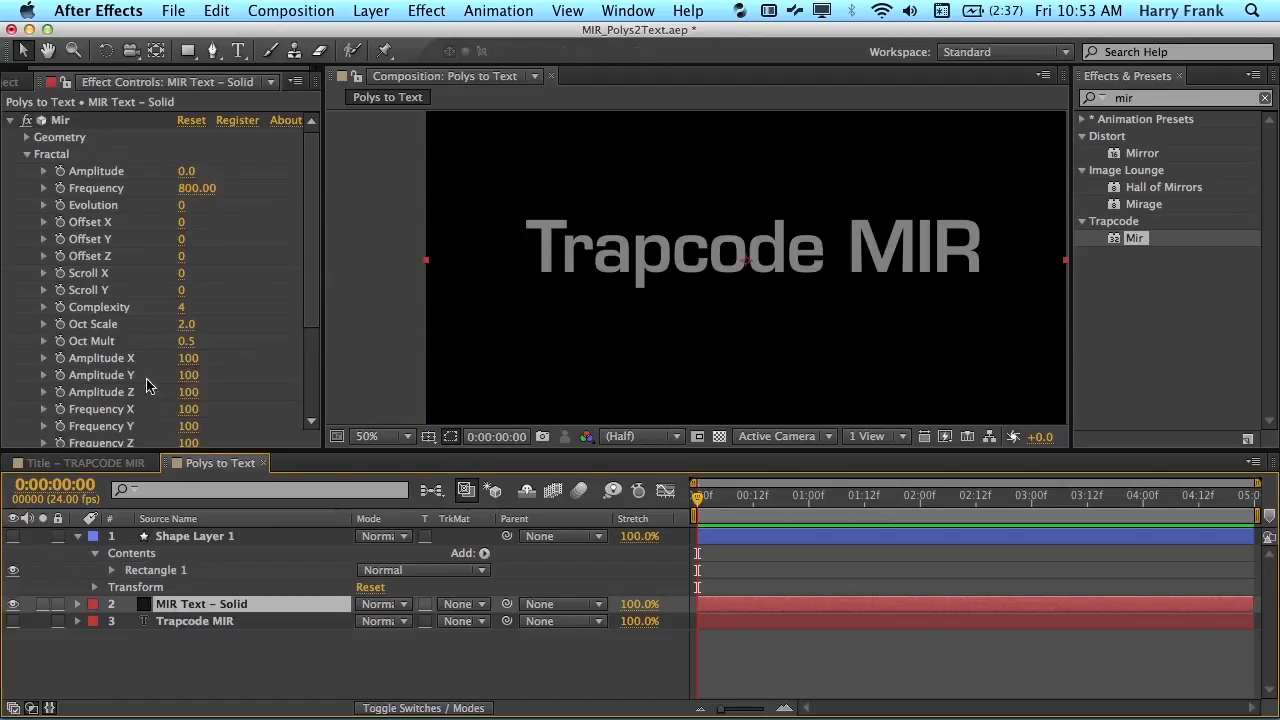
{"action": "scroll", "coordinate": [157, 279], "scroll_direction": "down", "scroll_amount": 4}
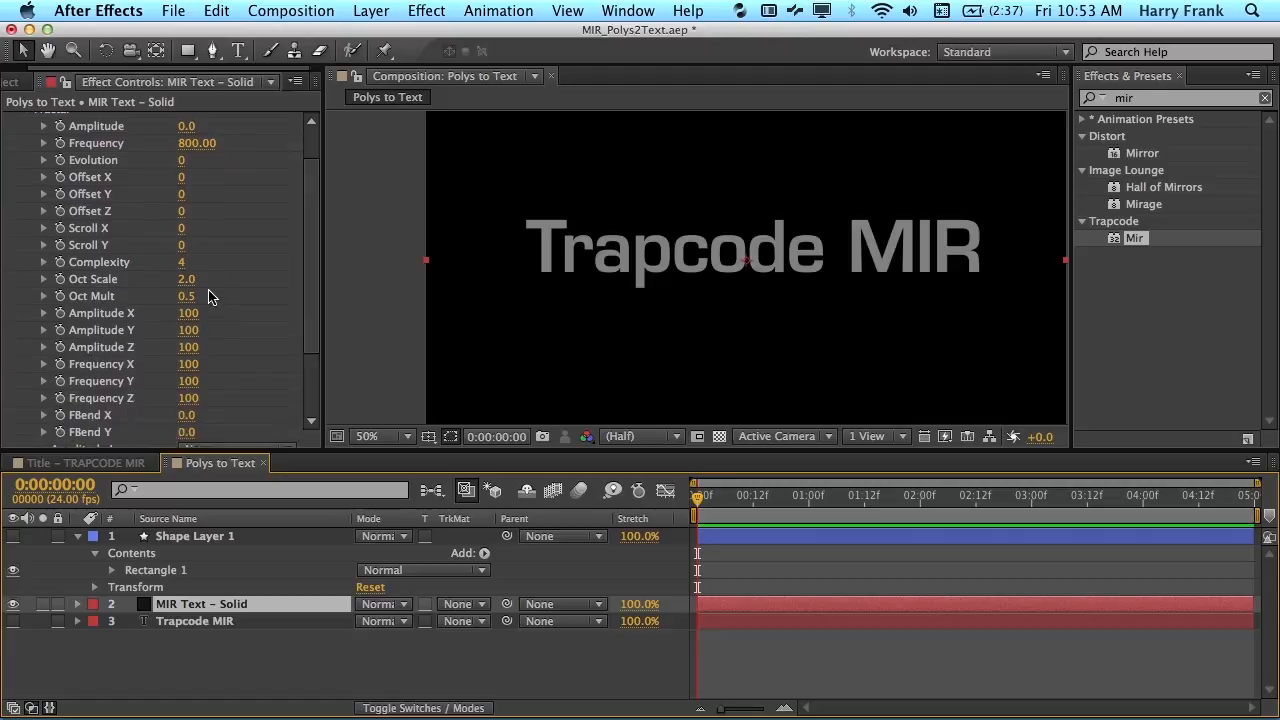
{"action": "left_click", "coordinate": [225, 420]}
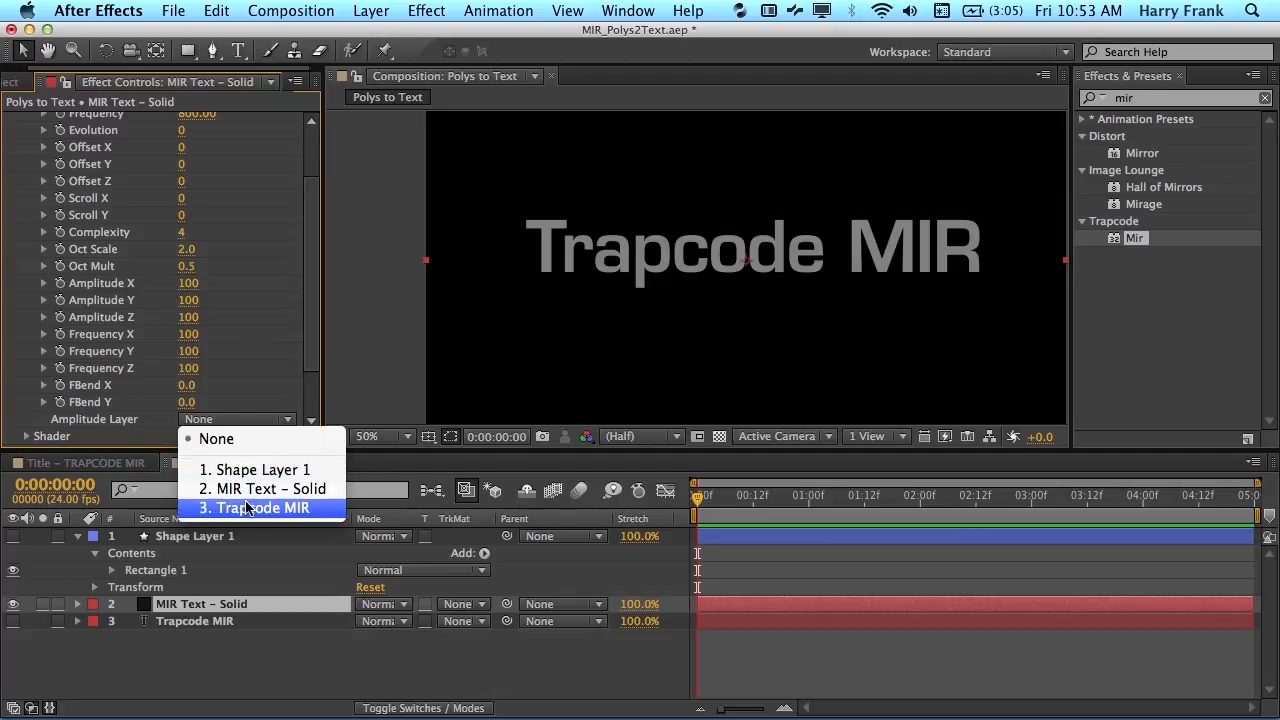
{"action": "left_click", "coordinate": [200, 584]}
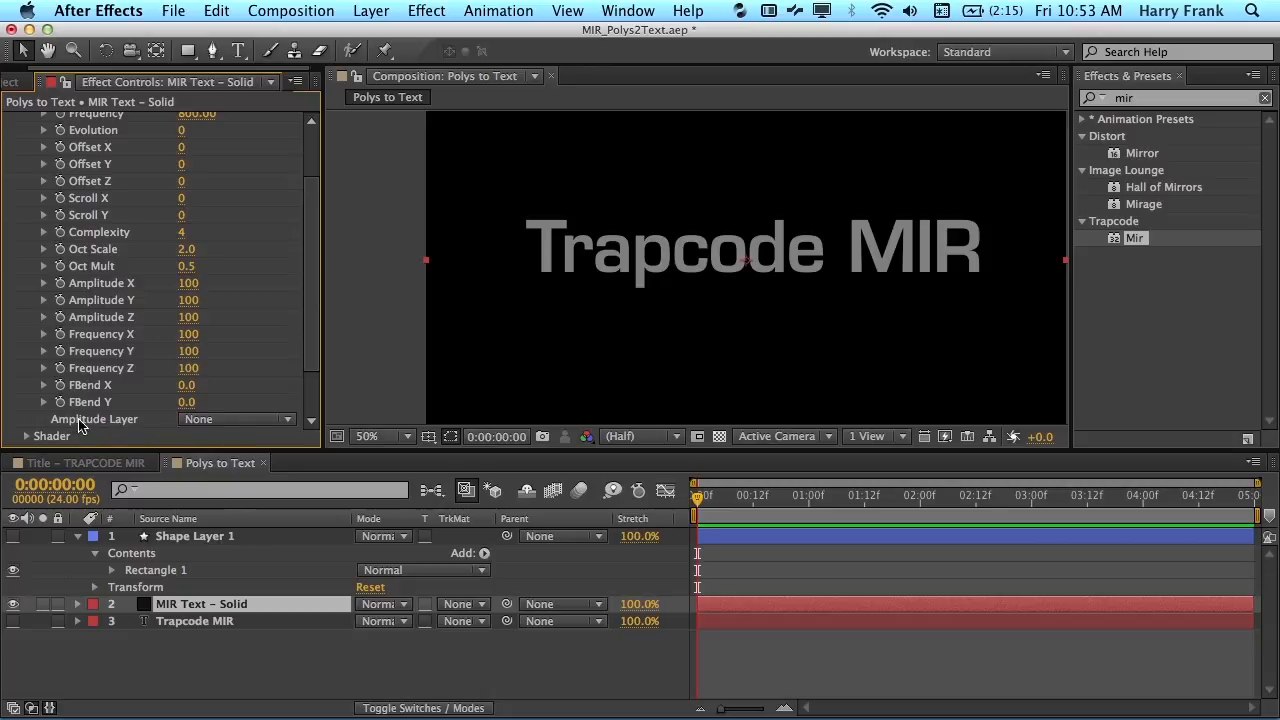
Rename the gradient shape layer as Gradient Map.
{"action": "left_click", "coordinate": [200, 540]}
{"action": "key", "text": "Return"}
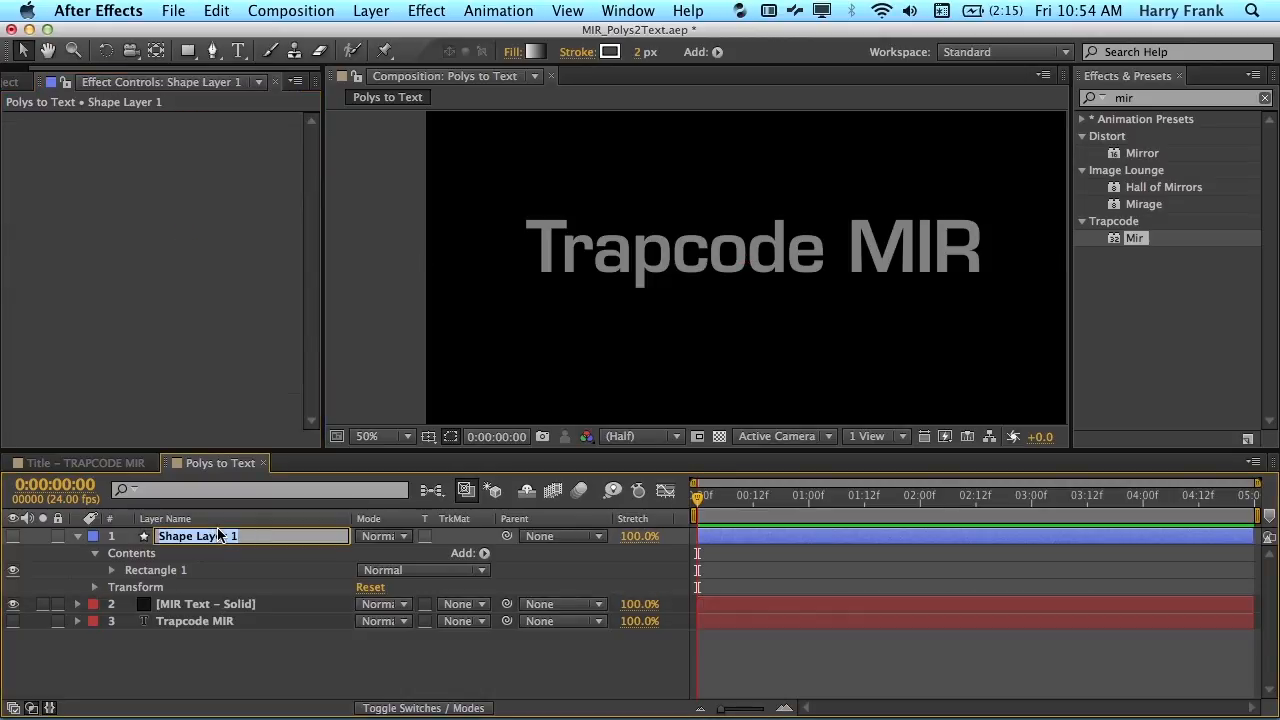
{"action": "type", "text": "A"}
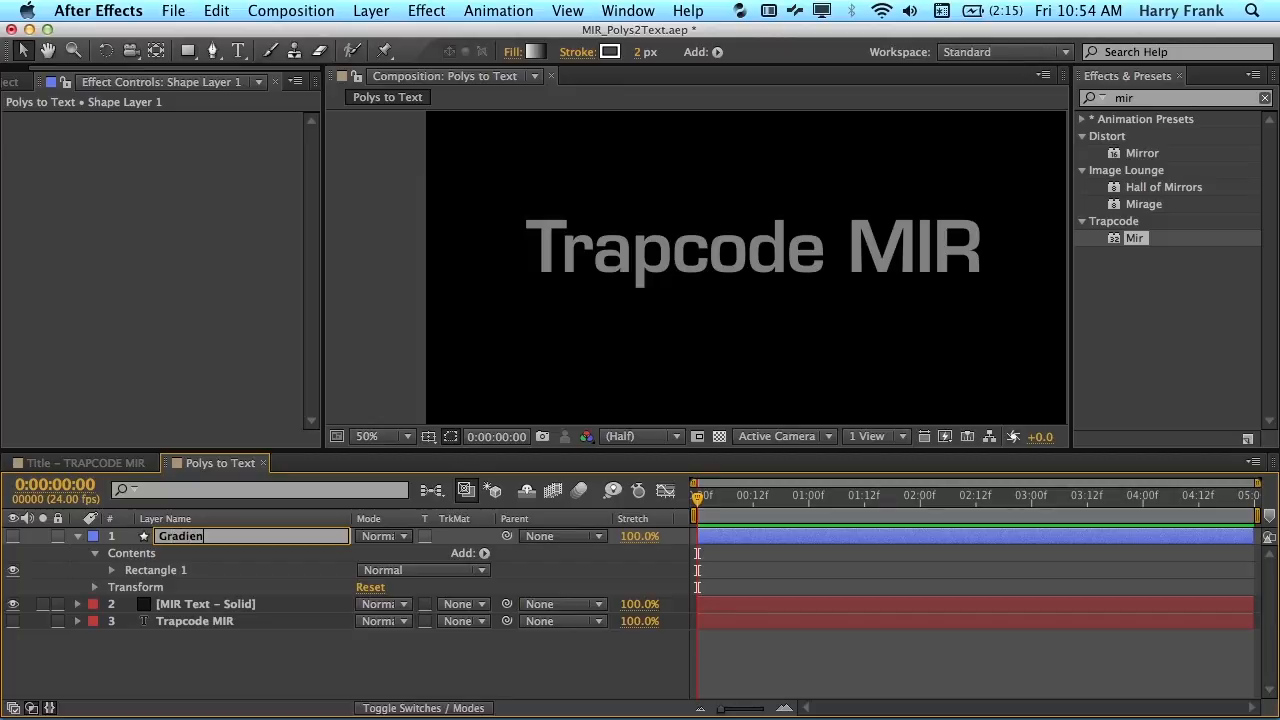
{"action": "type", "text": "radient Map"}
{"action": "key", "text": "Return"}
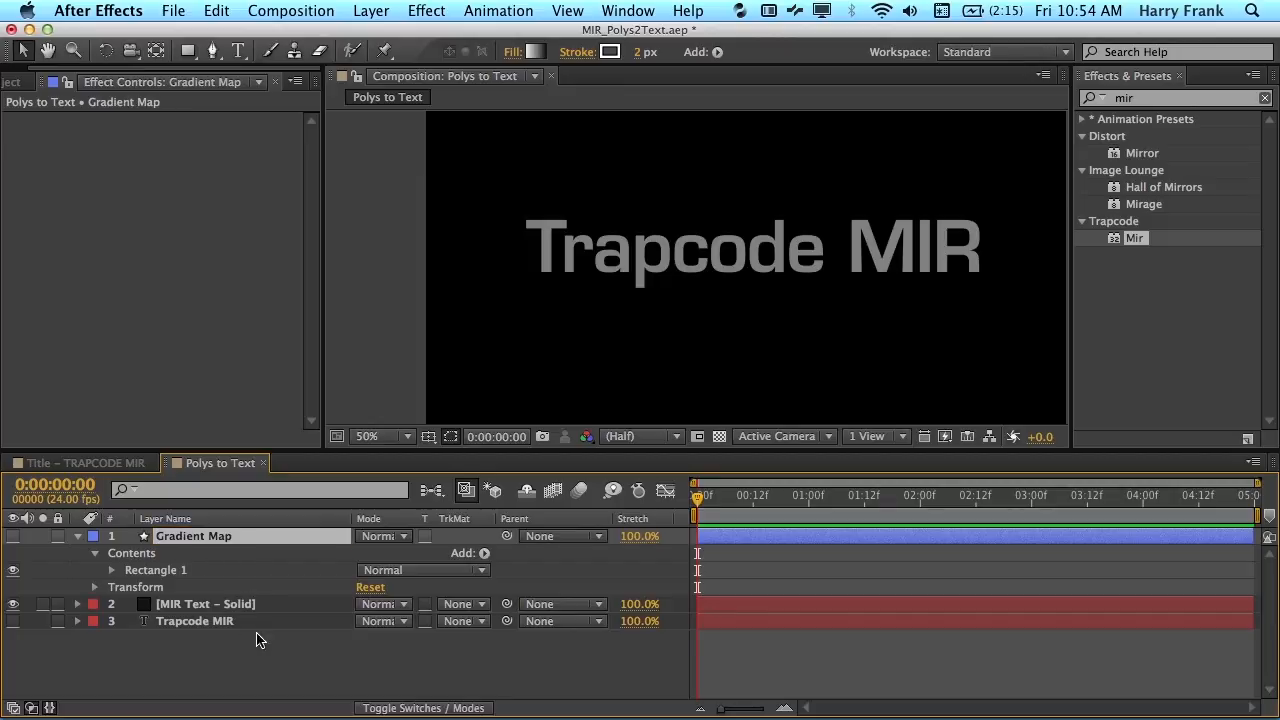
Assign Gradient Map as Mir's Amplitude Layer on the MIR Text solid and raise the Fractal Amplitude to strongly distort the text.
{"action": "left_click", "coordinate": [205, 604]}
{"action": "scroll", "coordinate": [150, 330], "scroll_direction": "down", "scroll_amount": 5}
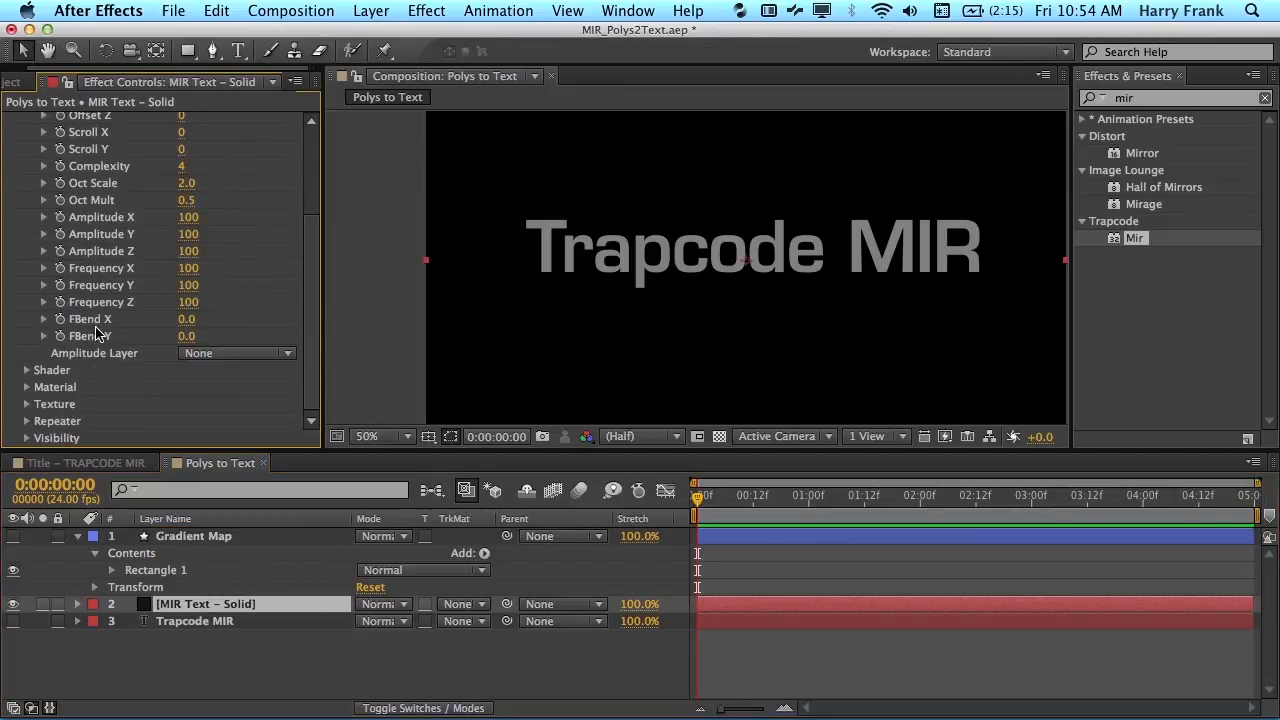
{"action": "left_click", "coordinate": [210, 354]}
{"action": "left_click", "coordinate": [268, 406]}
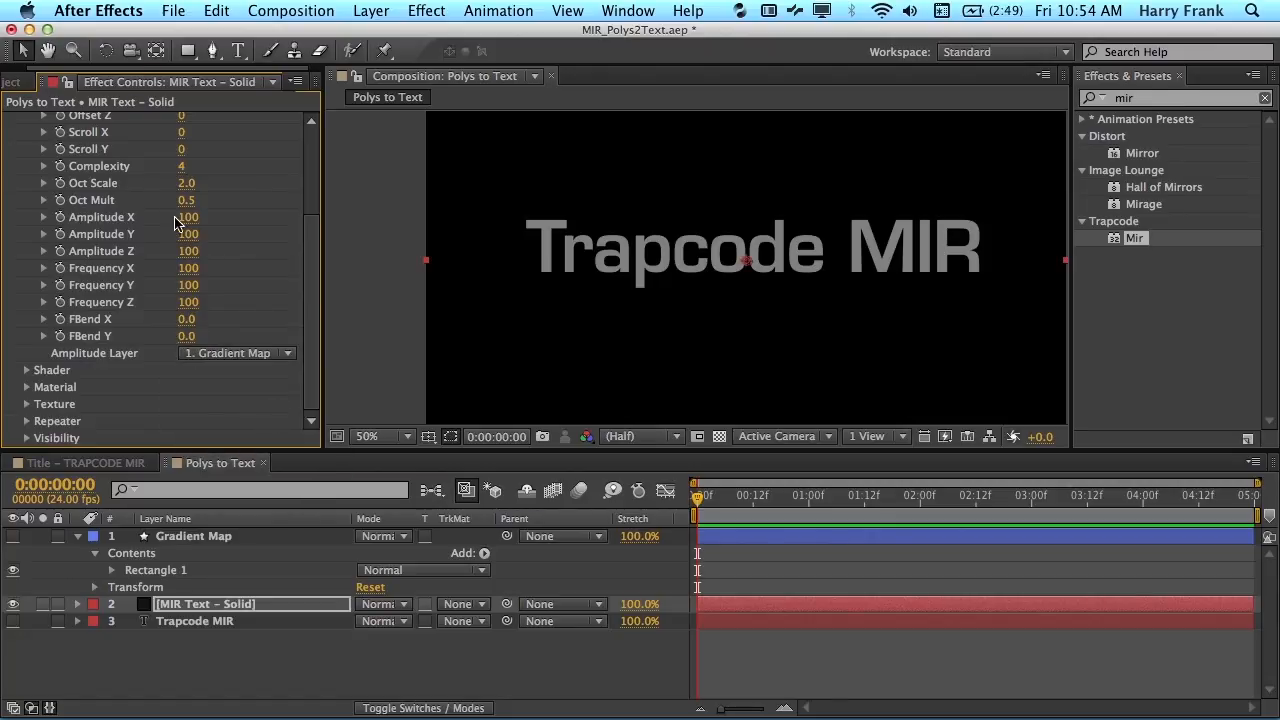
{"action": "scroll", "coordinate": [177, 225], "scroll_direction": "up", "scroll_amount": 8}
{"action": "left_click_drag", "start_coordinate": [188, 172], "coordinate": [207, 168]}
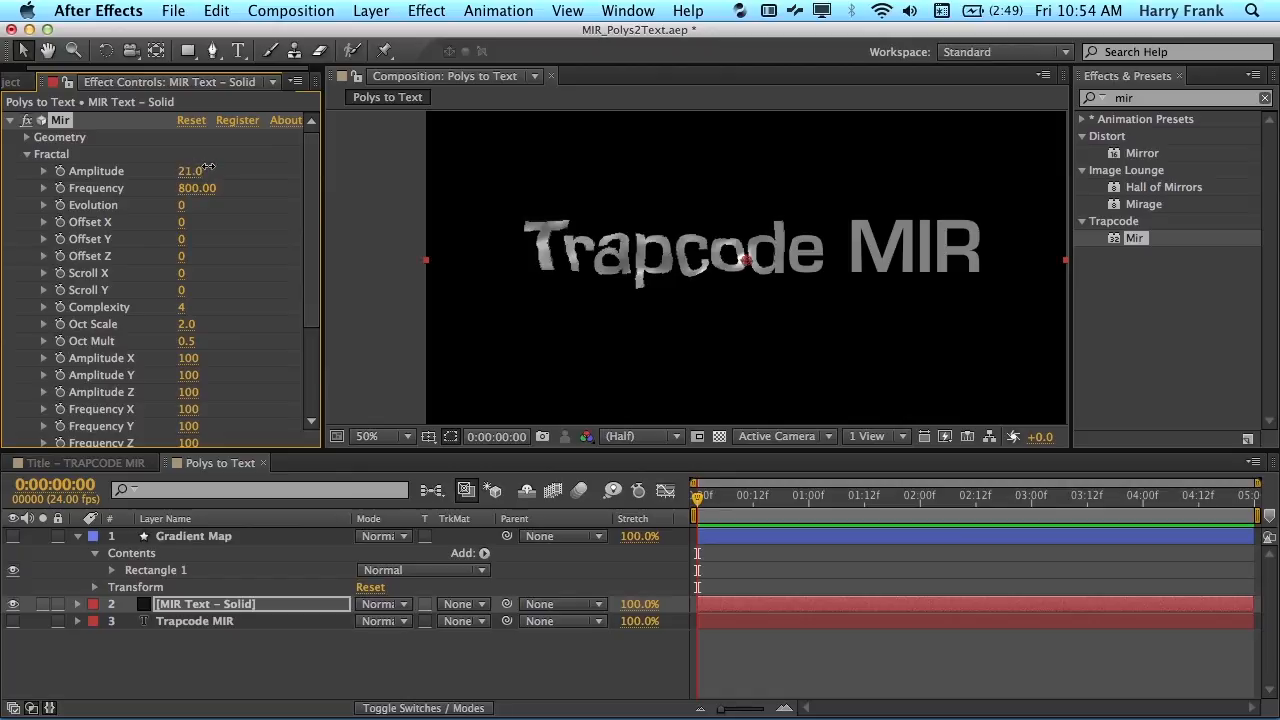
Expand Rectangle 1 in the Gradient Map layer, move the layer below MIR Text – Solid and make it visible.
{"action": "left_click", "coordinate": [112, 570]}
{"action": "left_click", "coordinate": [183, 538]}
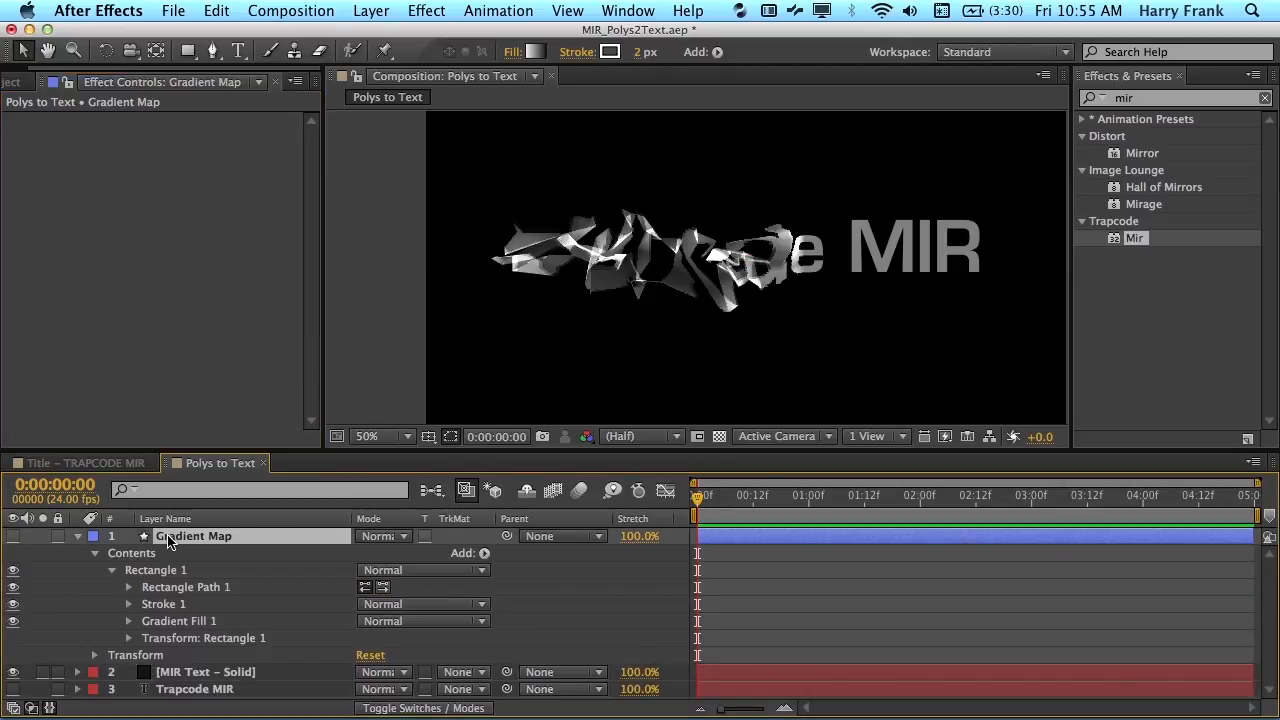
{"action": "left_click_drag", "start_coordinate": [168, 541], "coordinate": [184, 686]}
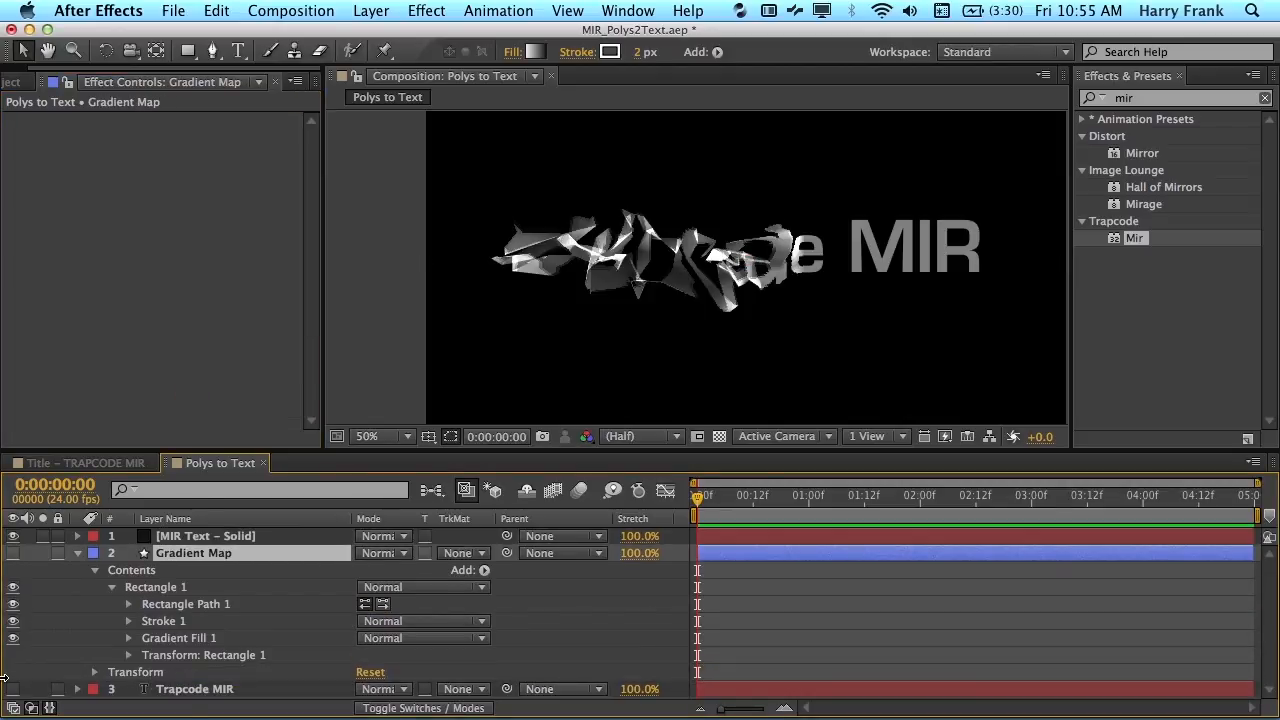
{"action": "left_click", "coordinate": [13, 553]}
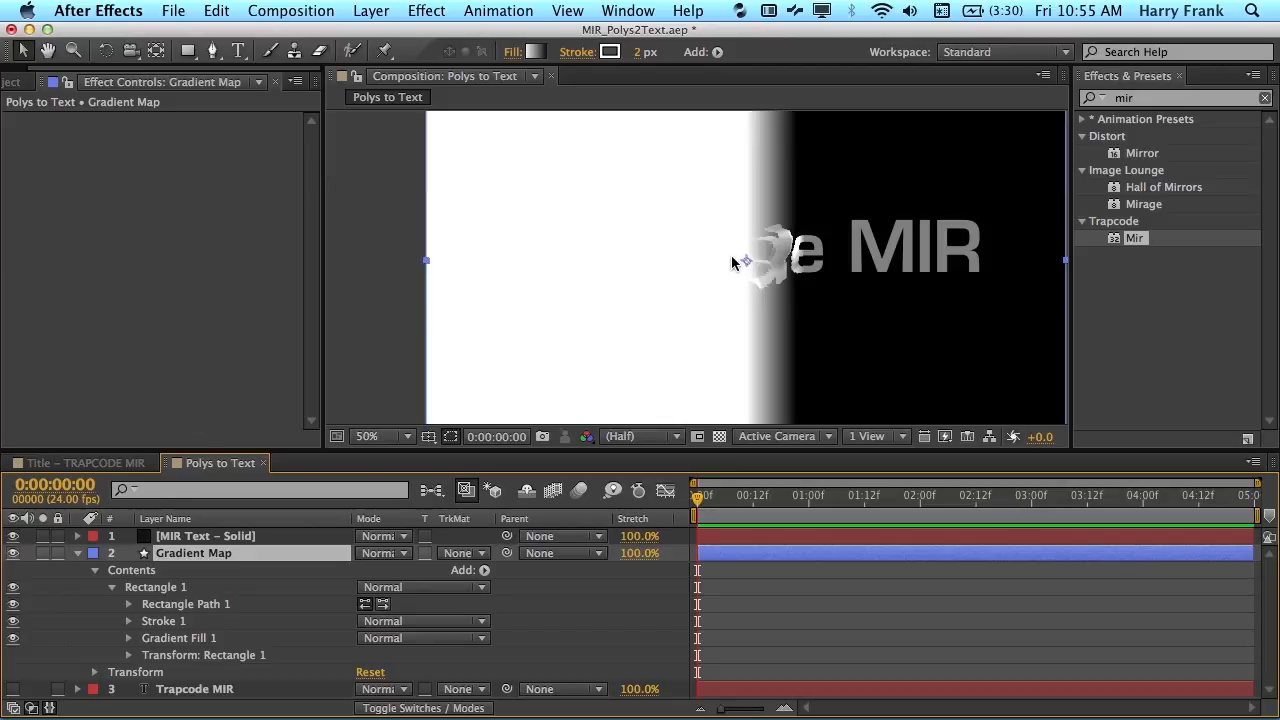
Widen the Gradient Fill 1 ramp across the text, with its start point at about -391, -21 and end point at about 397, -27.
{"action": "left_click", "coordinate": [175, 646]}
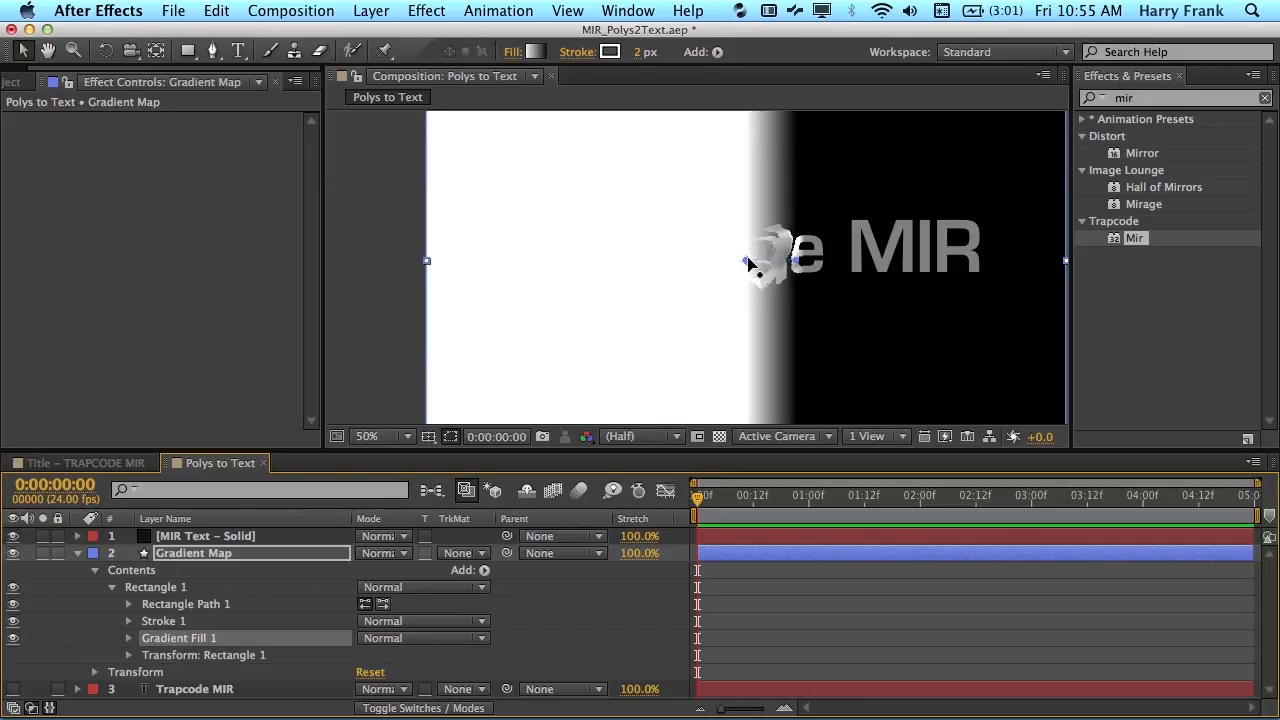
{"action": "left_click_drag", "start_coordinate": [748, 263], "coordinate": [559, 253]}
{"action": "left_click_drag", "start_coordinate": [800, 262], "coordinate": [947, 253]}
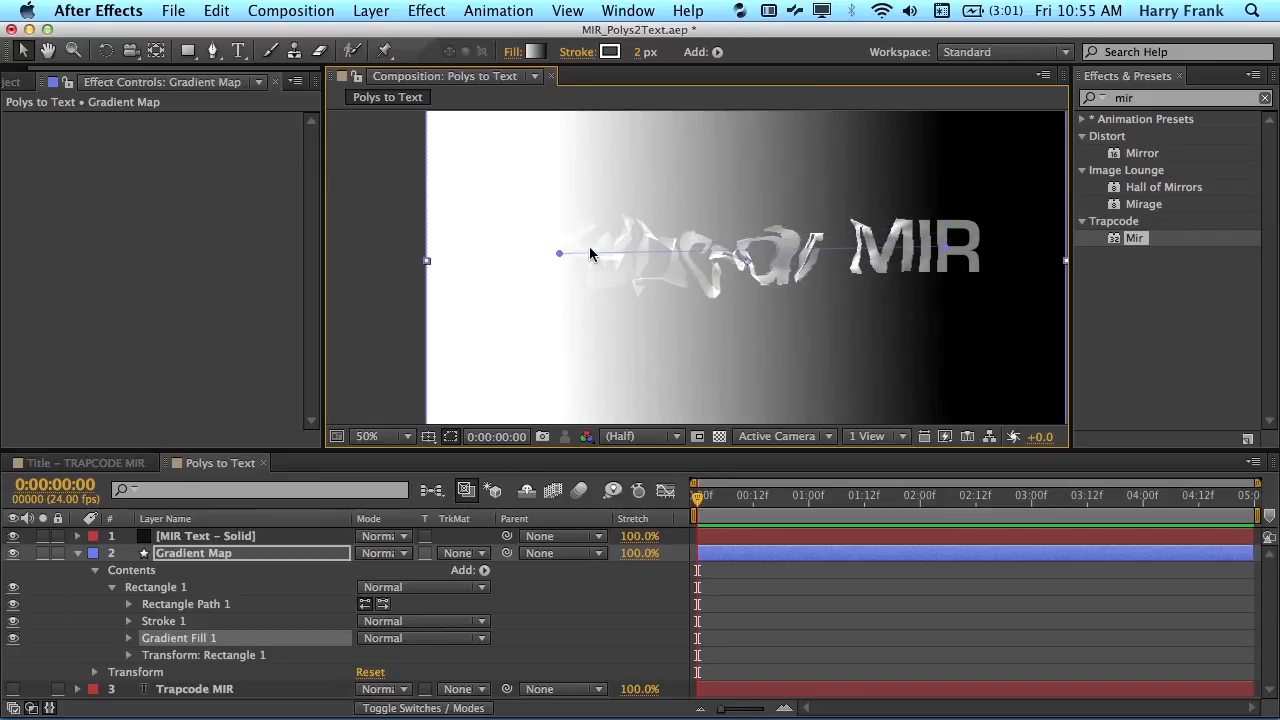
{"action": "mouse_move", "coordinate": [559, 257]}
{"action": "left_mouse_down"}
{"action": "mouse_move", "coordinate": [471, 263]}
{"action": "mouse_move", "coordinate": [751, 271]}
{"action": "mouse_move", "coordinate": [436, 256]}
{"action": "mouse_move", "coordinate": [547, 255]}
{"action": "left_mouse_up"}
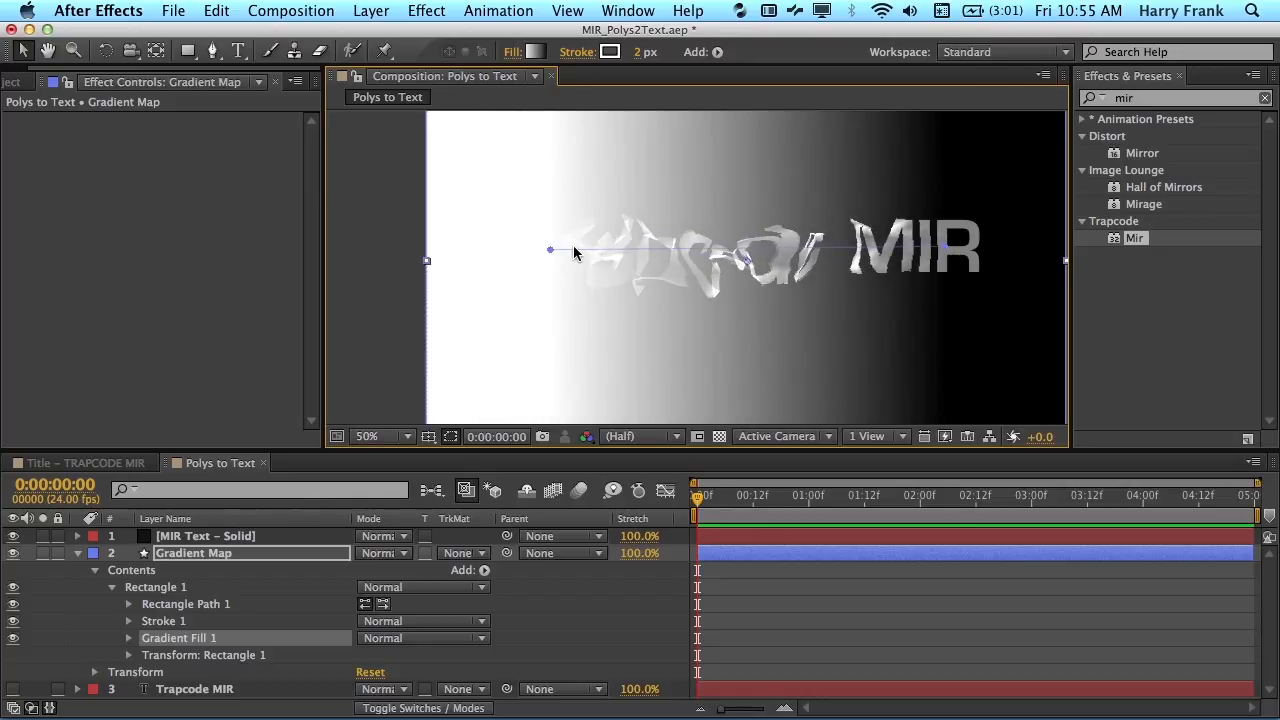
Reveal the Start Point and End Point properties of Gradient Fill 1 in the Gradient Map layer.
{"action": "left_click", "coordinate": [129, 638]}
{"action": "scroll", "coordinate": [220, 630], "scroll_direction": "down", "scroll_amount": 2}
{"action": "key", "text": "space"}
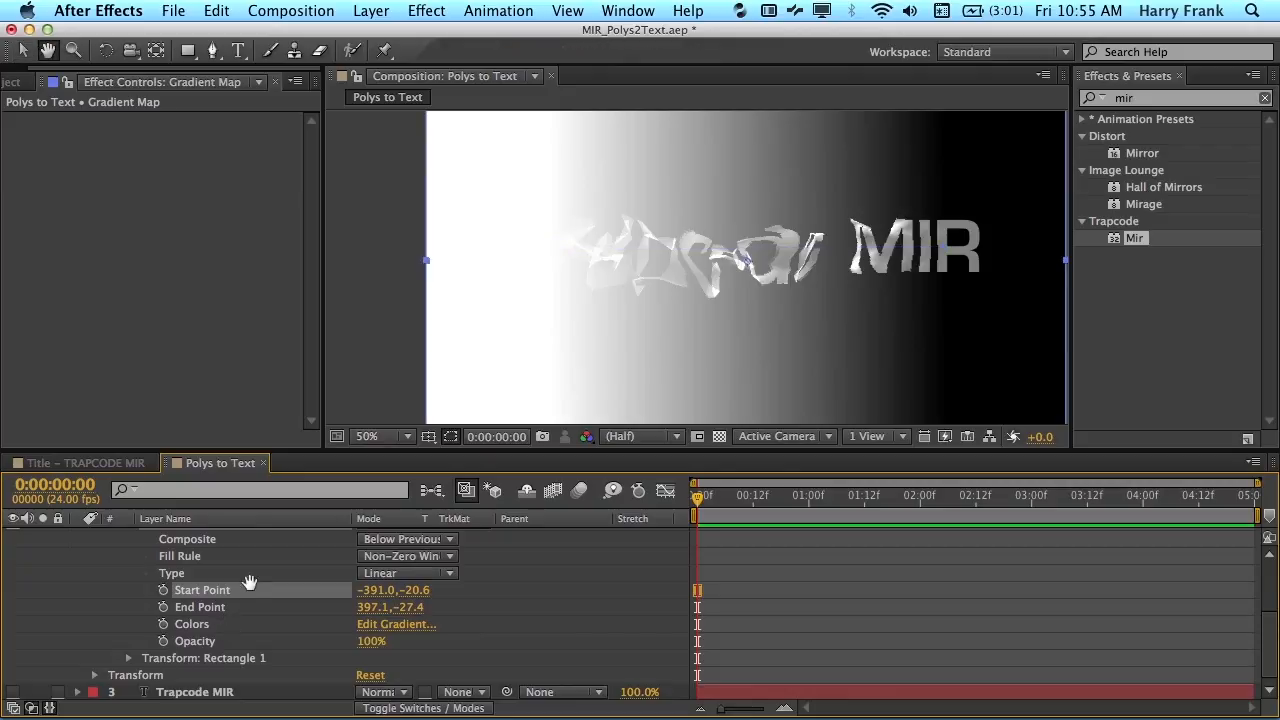
{"action": "mouse_move", "coordinate": [249, 583]}
{"action": "left_mouse_down"}
{"action": "mouse_move", "coordinate": [249, 643]}
{"action": "mouse_move", "coordinate": [259, 627]}
{"action": "left_mouse_up"}
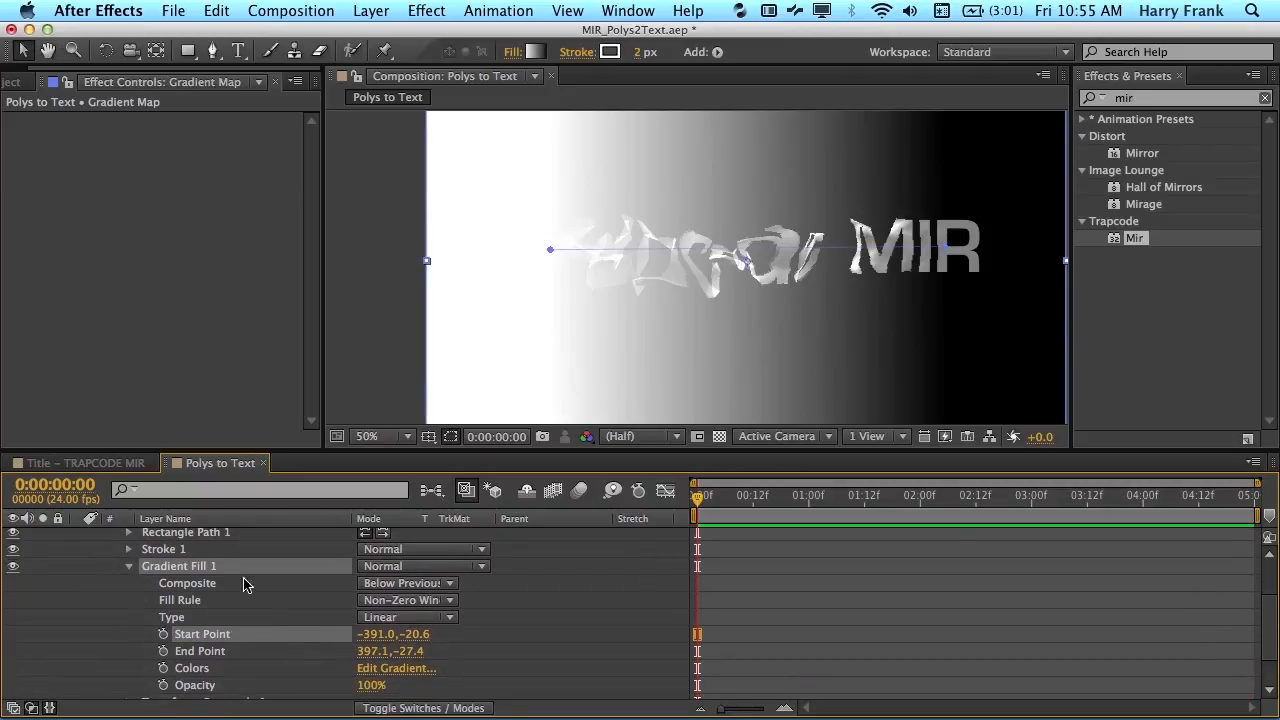
Create a null object in the composition and rename it Null 1.
{"action": "left_click", "coordinate": [368, 6]}
{"action": "mouse_move", "coordinate": [570, 36]}
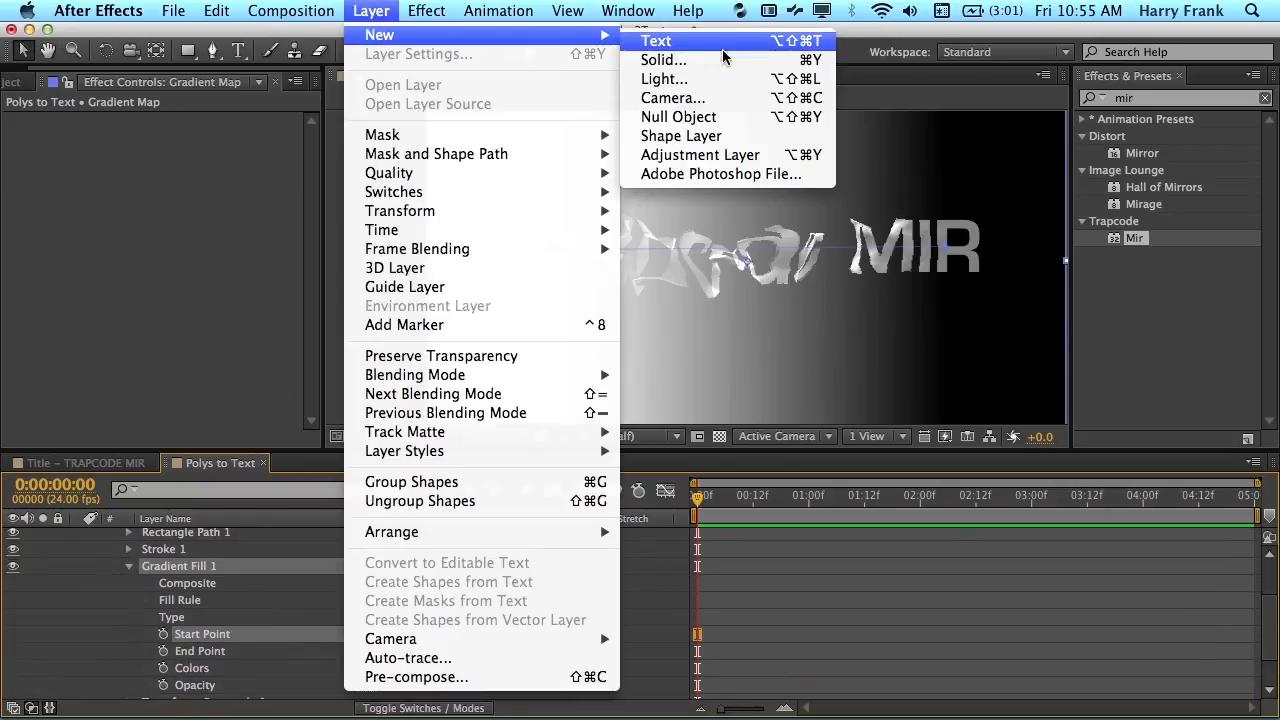
{"action": "left_click", "coordinate": [700, 117]}
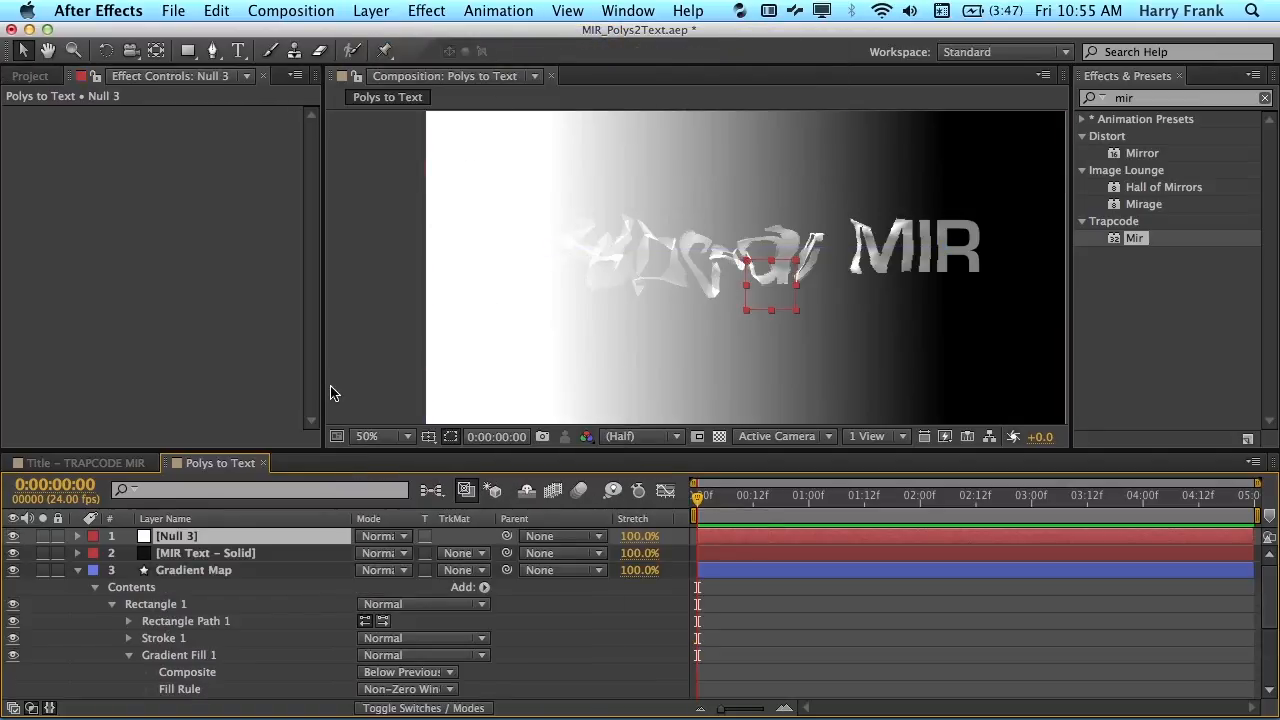
{"action": "key", "text": "Return"}
{"action": "key", "text": "Right"}
{"action": "key", "text": "BackSpace"}
{"action": "key", "text": "Return"}
Create a second null object above Null 1 and rename it Null 2.
{"action": "left_click", "coordinate": [371, 10]}
{"action": "mouse_move", "coordinate": [400, 35]}
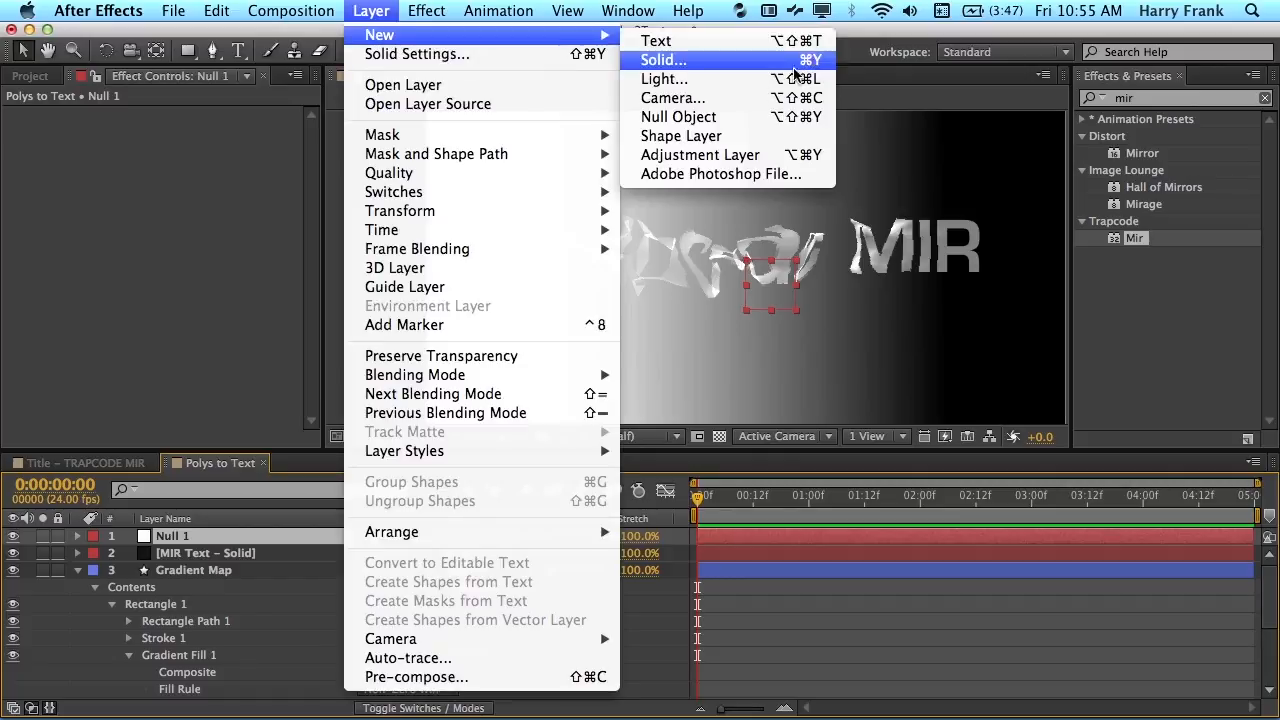
{"action": "left_click", "coordinate": [721, 118]}
{"action": "key", "text": "Return"}
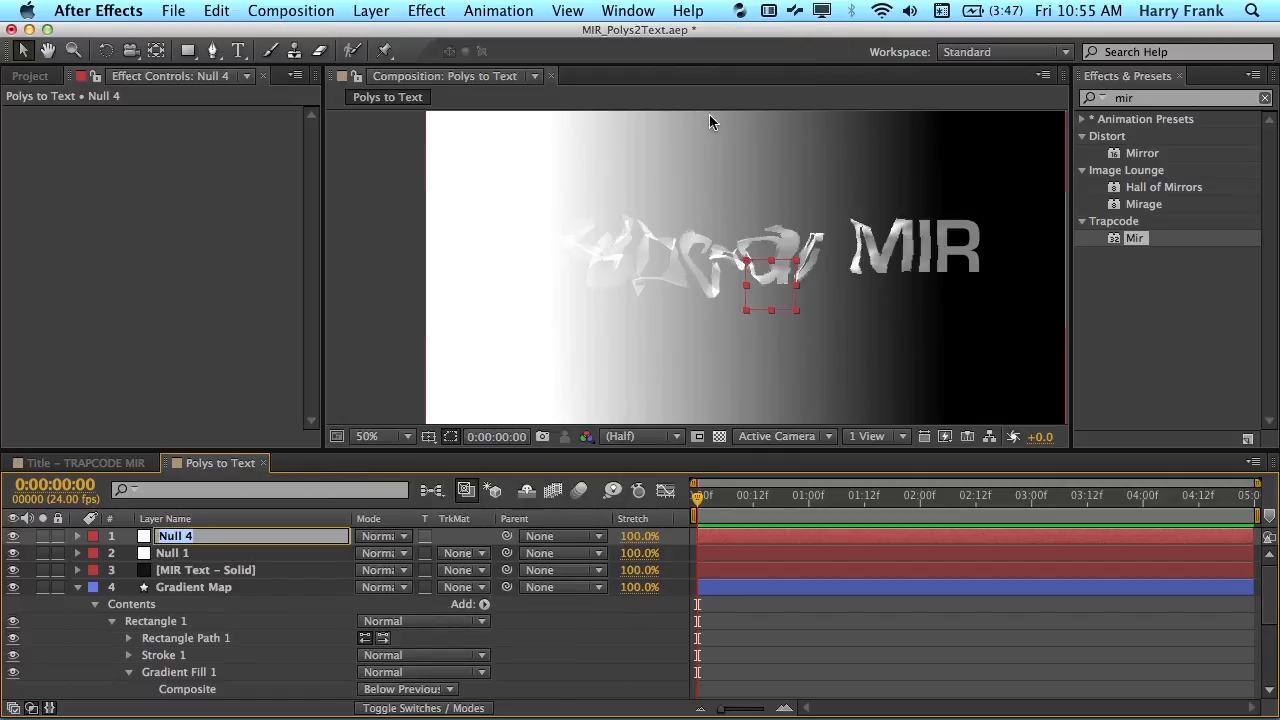
{"action": "key", "text": "Right"}
{"action": "key", "text": "BackSpace"}
{"action": "type", "text": "2"}
{"action": "key", "text": "Return"}
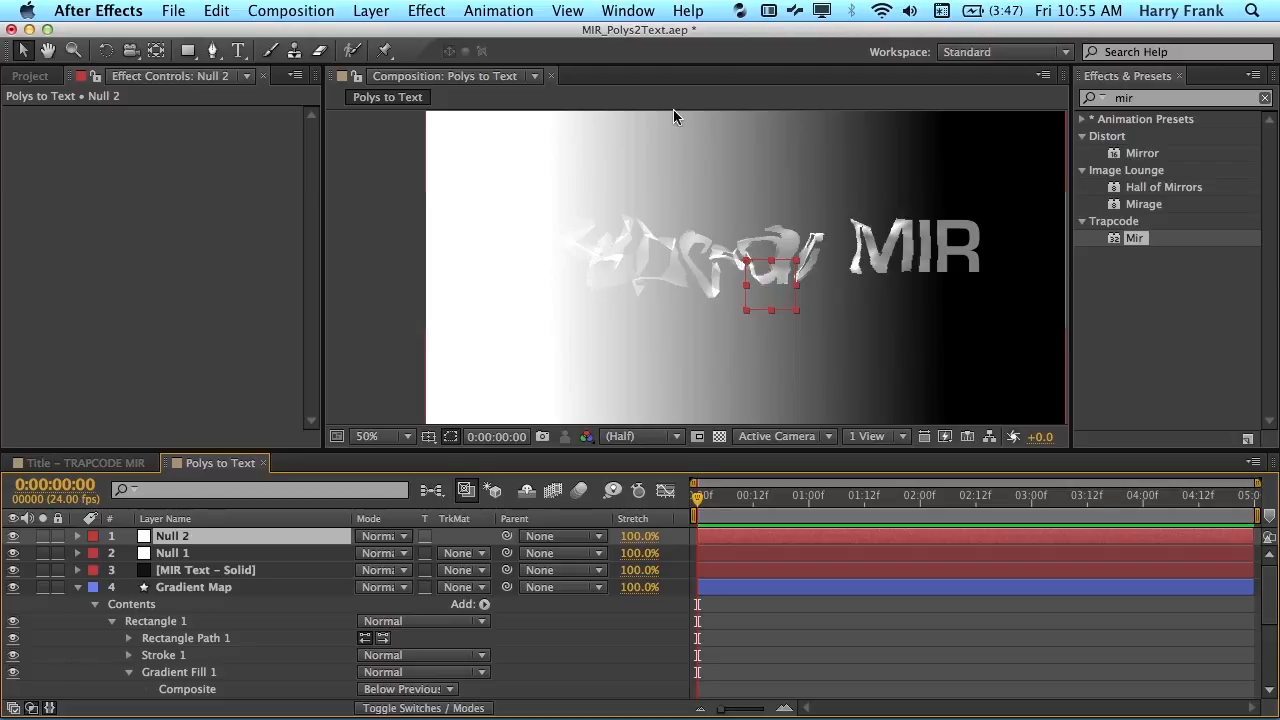
Save the project and reveal the Position properties of Null 1 and Null 2 in the maximized timeline.
{"action": "key", "text": "grave"}
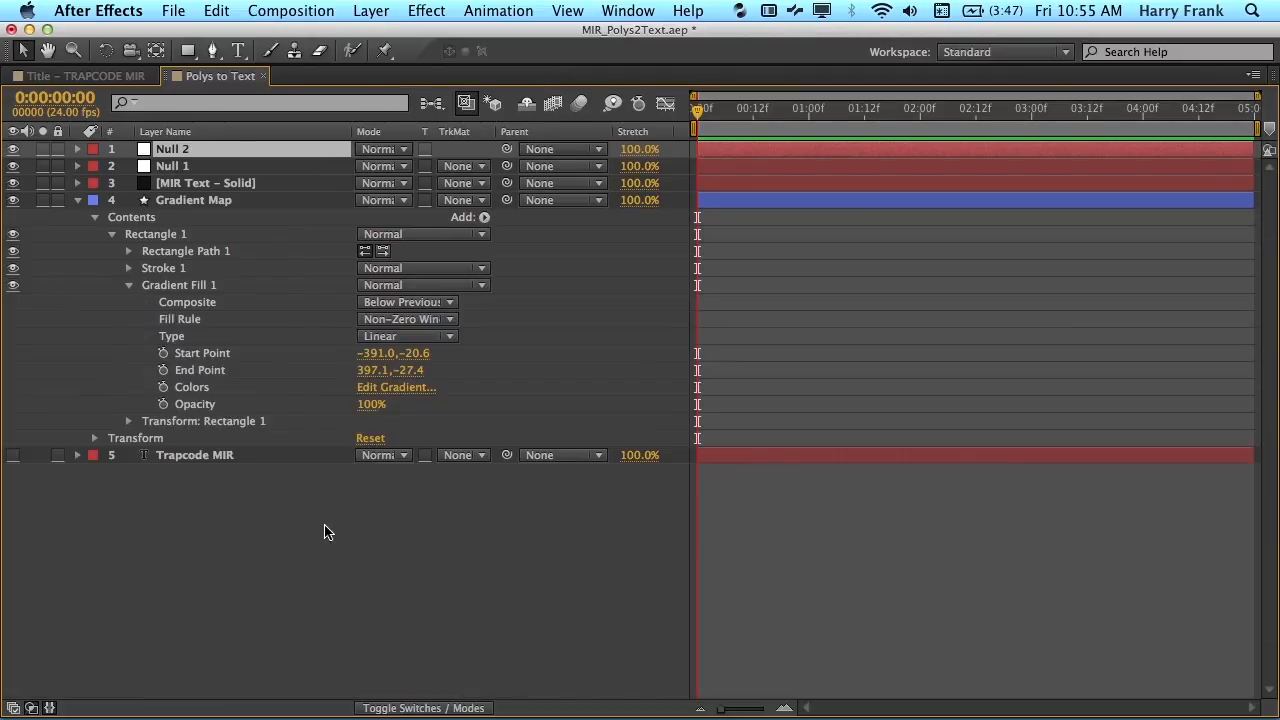
{"action": "key", "text": "cmd+s"}
{"action": "left_click", "coordinate": [195, 167], "text": "shift"}
{"action": "key", "text": "p"}
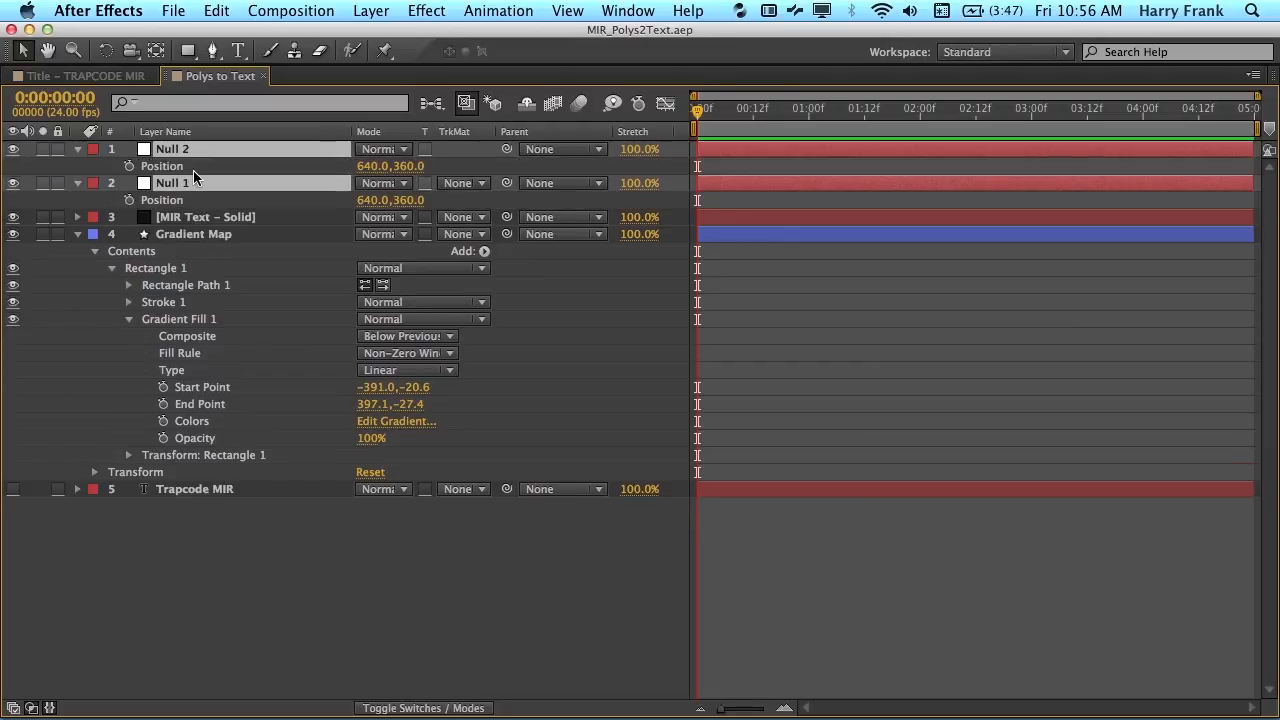
{"action": "left_click", "coordinate": [87, 387]}
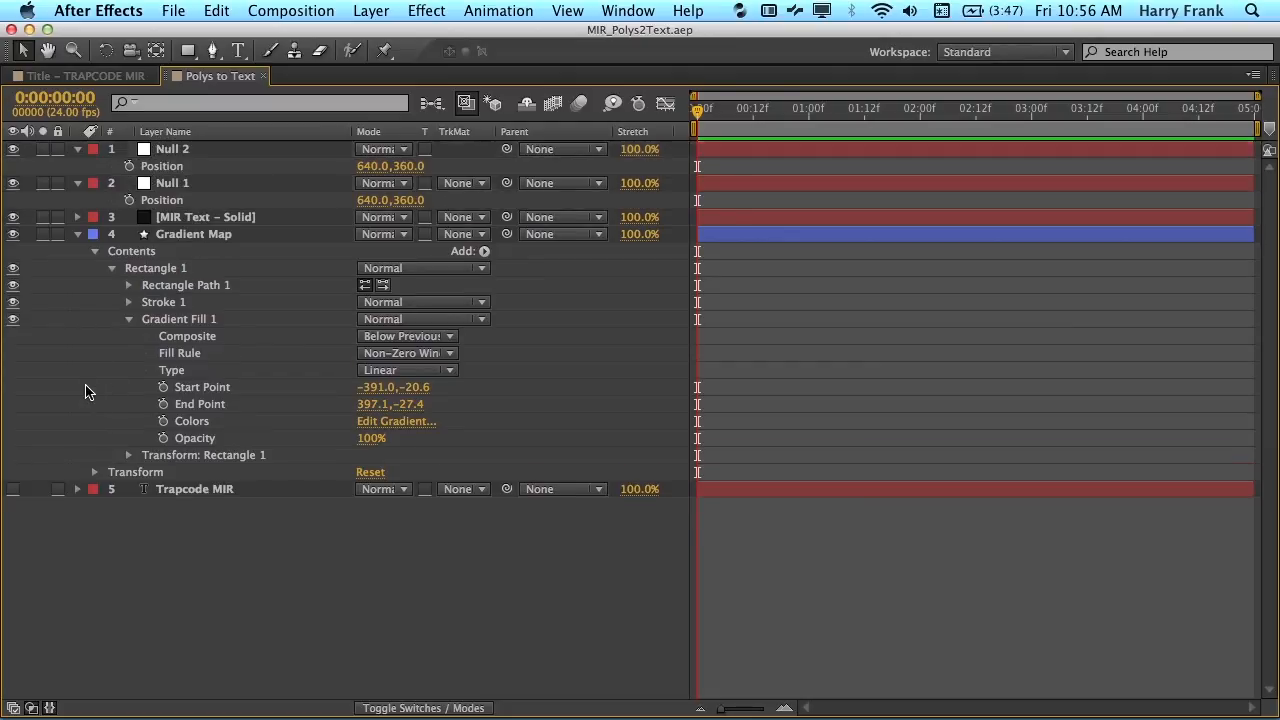
Add expressions to Gradient Fill 1 linking Start Point to the Position of Null 1 and End Point to the Position of Null 2.
{"action": "left_click", "coordinate": [163, 388], "text": "alt"}
{"action": "left_click", "coordinate": [163, 421], "text": "alt"}
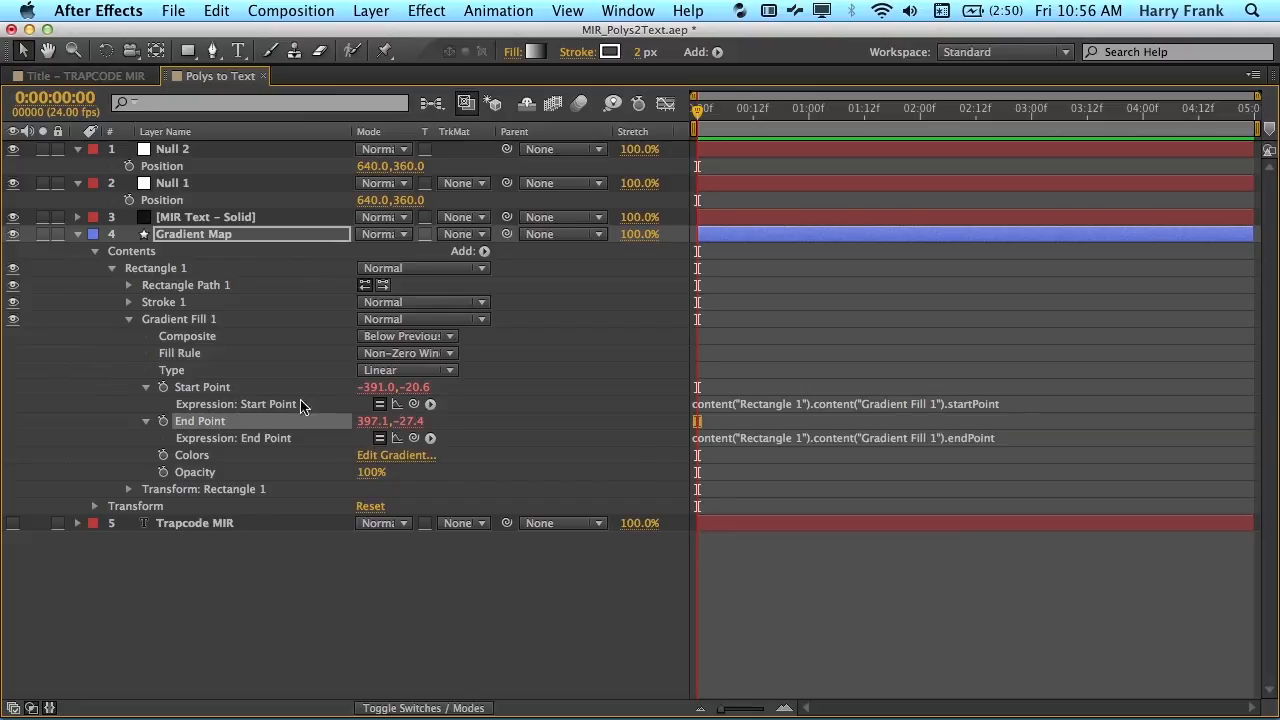
{"action": "left_click_drag", "start_coordinate": [415, 404], "coordinate": [232, 203]}
{"action": "left_click", "coordinate": [645, 364]}
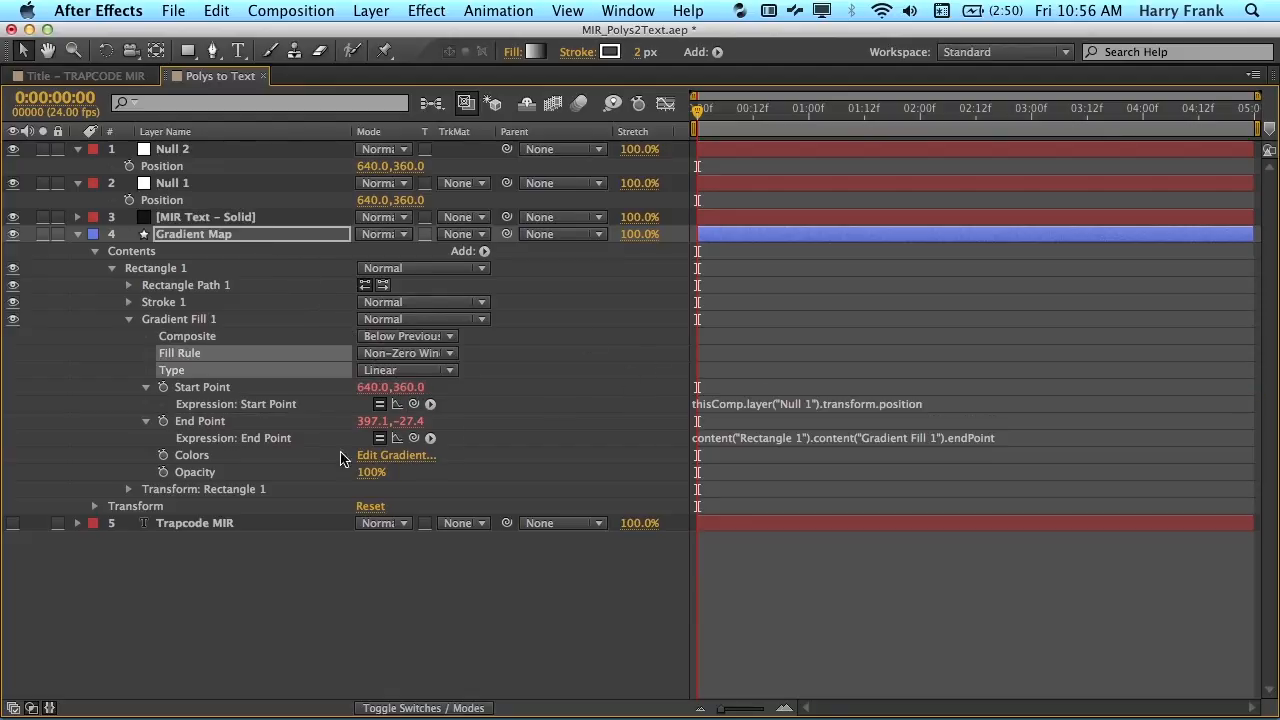
{"action": "left_click_drag", "start_coordinate": [418, 445], "coordinate": [224, 166]}
{"action": "left_click", "coordinate": [648, 373]}
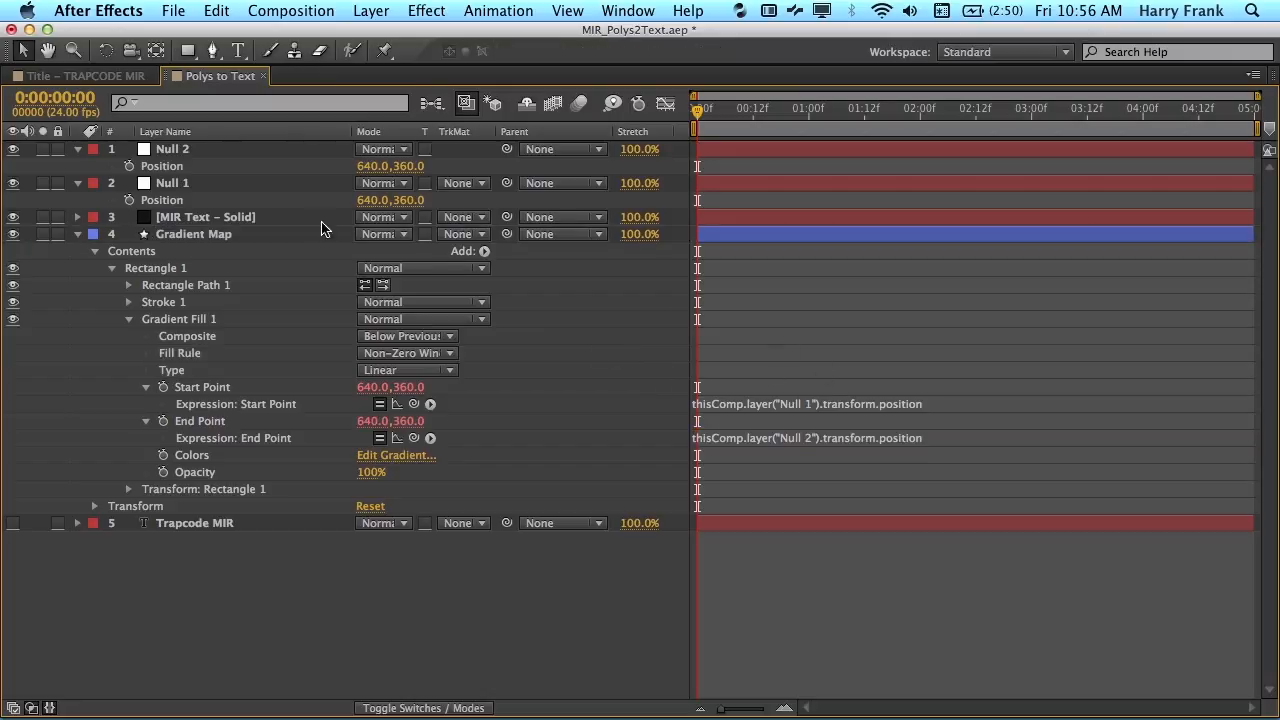
Restore the normal panel layout and close the Effects & Presets panel to give the composition view more room.
{"action": "key", "text": "grave"}
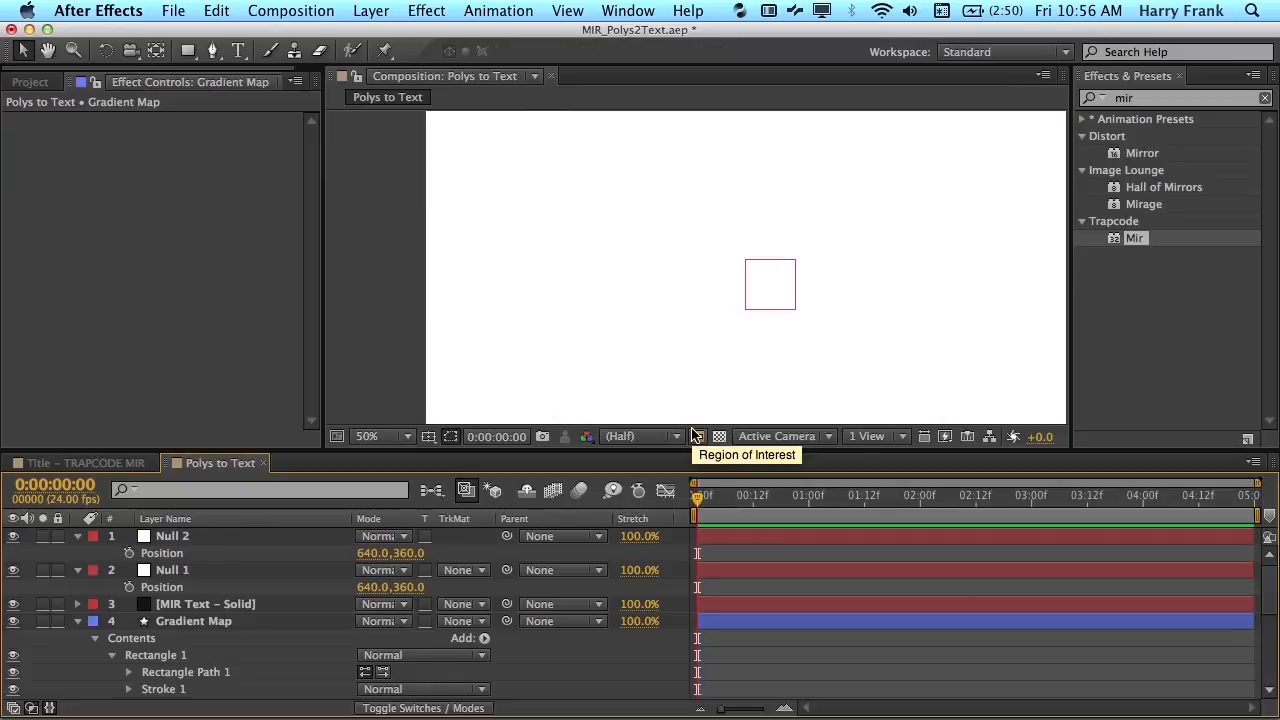
{"action": "key", "text": "grave"}
{"action": "key", "text": "grave"}
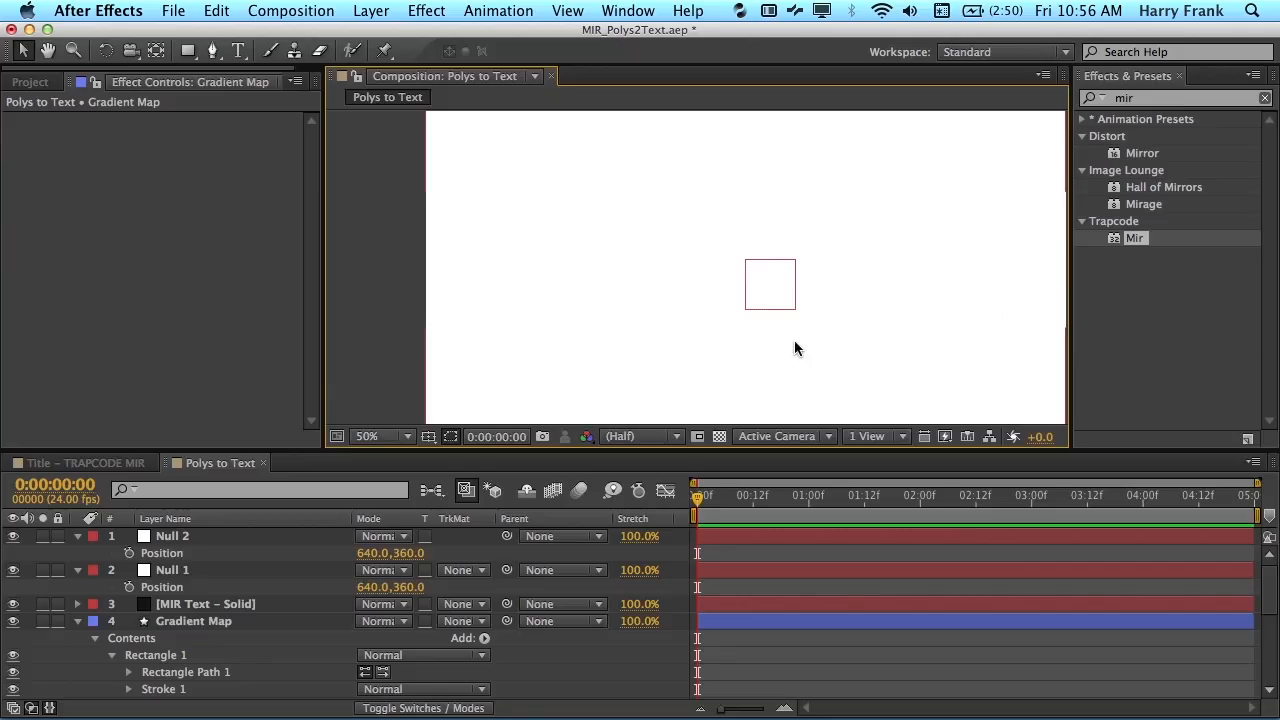
{"action": "key", "text": "space"}
{"action": "left_click_drag", "start_coordinate": [771, 323], "coordinate": [770, 312]}
{"action": "left_click", "coordinate": [1179, 76]}
{"action": "key", "text": "space"}
{"action": "left_click_drag", "start_coordinate": [911, 235], "coordinate": [846, 229]}
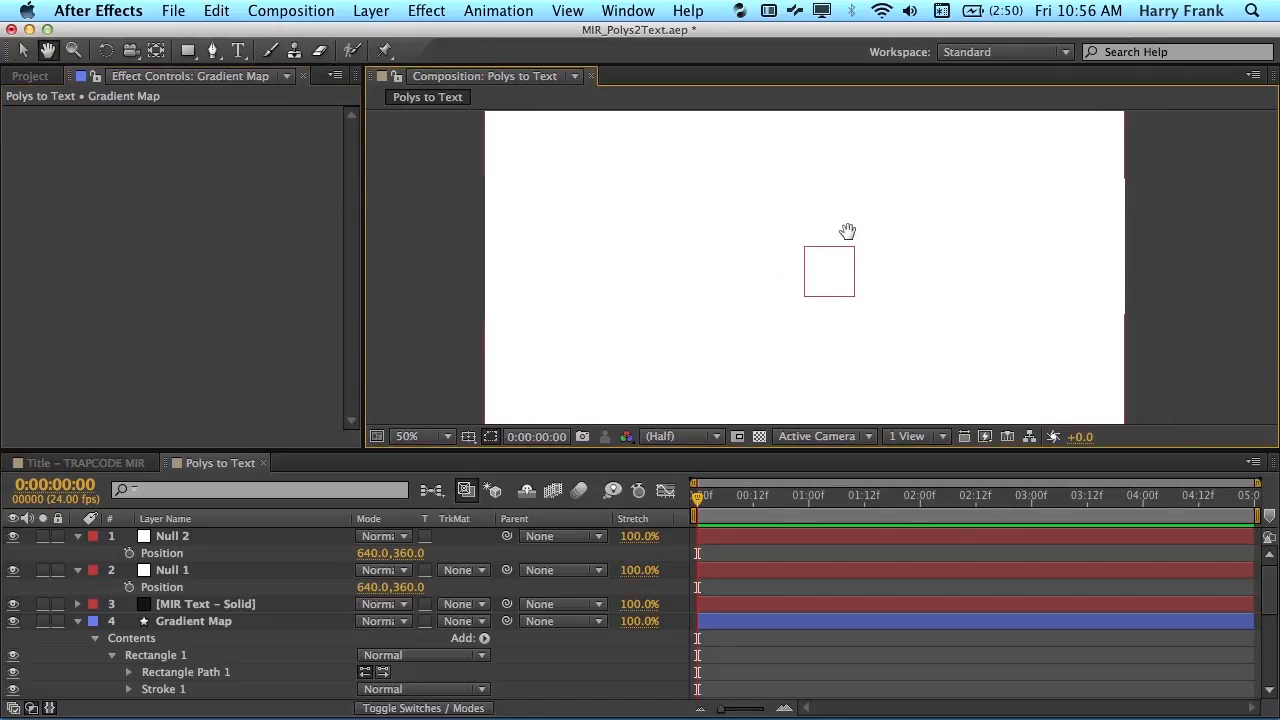
Disable the Start Point and End Point expressions of Gradient Fill 1 and show its gradient handles in the composition.
{"action": "key", "text": "grave"}
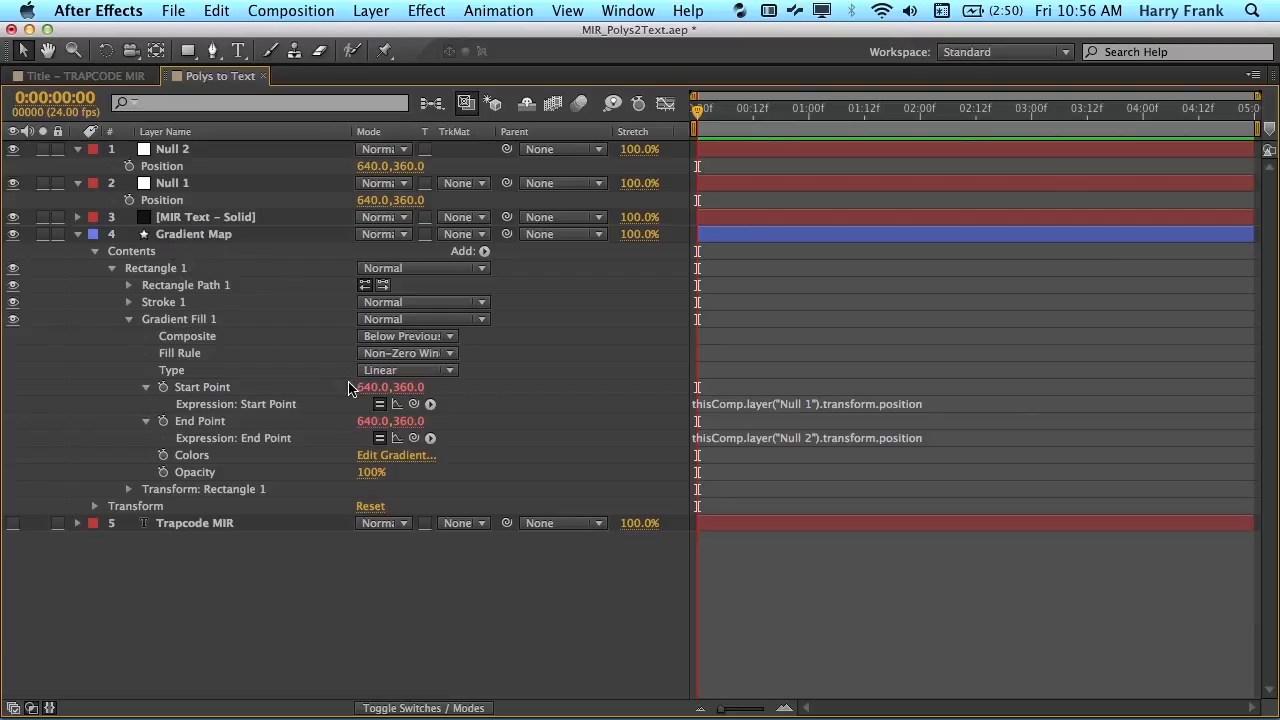
{"action": "left_click", "coordinate": [380, 404]}
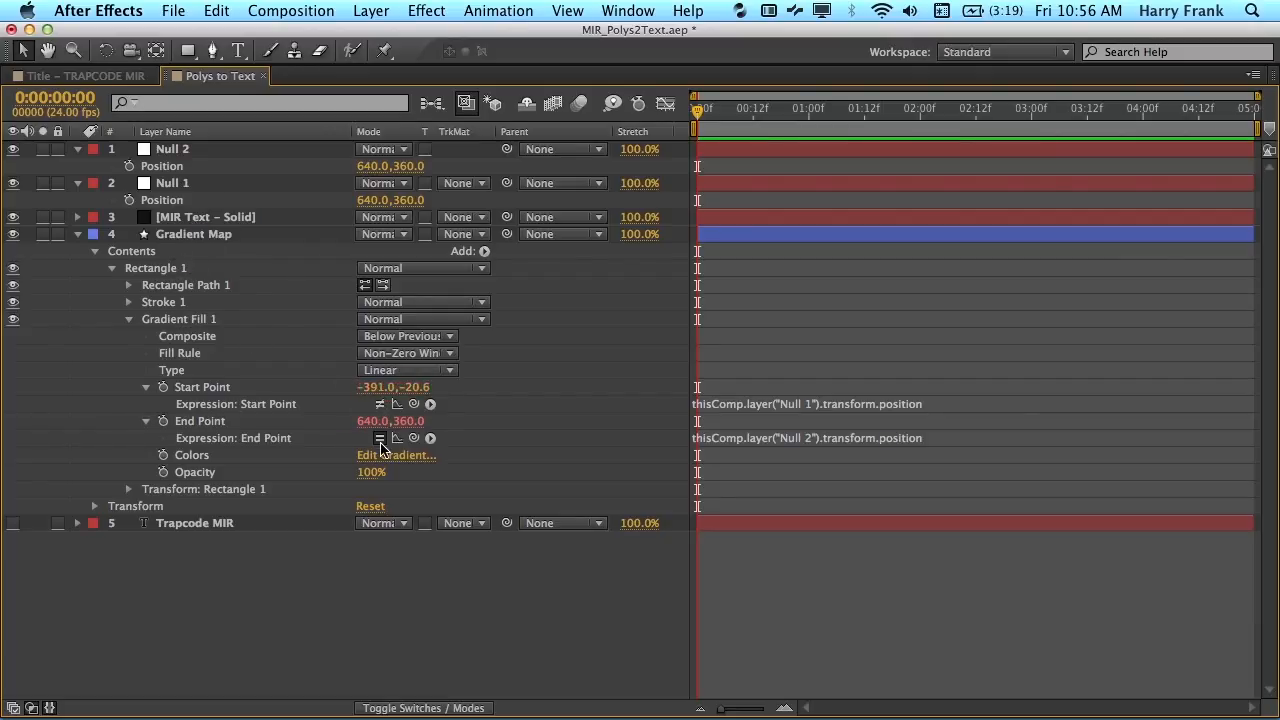
{"action": "left_click", "coordinate": [380, 438]}
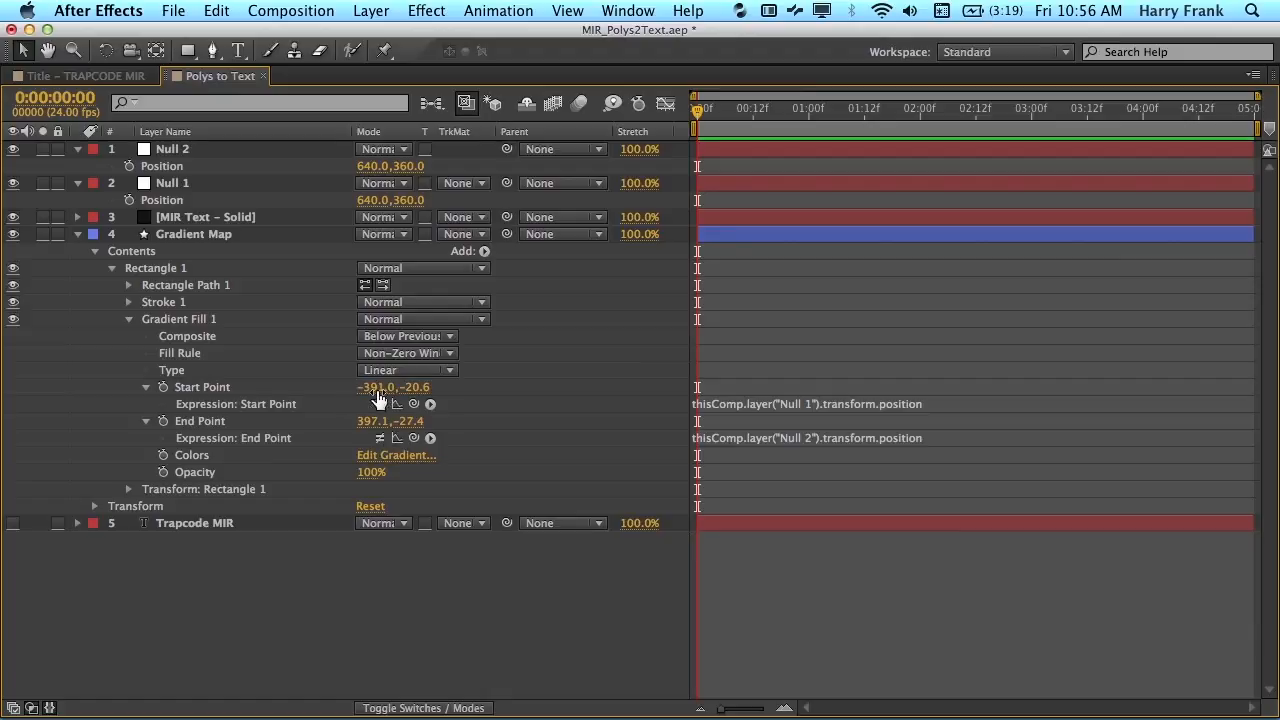
{"action": "left_click", "coordinate": [218, 387]}
{"action": "key", "text": "grave"}
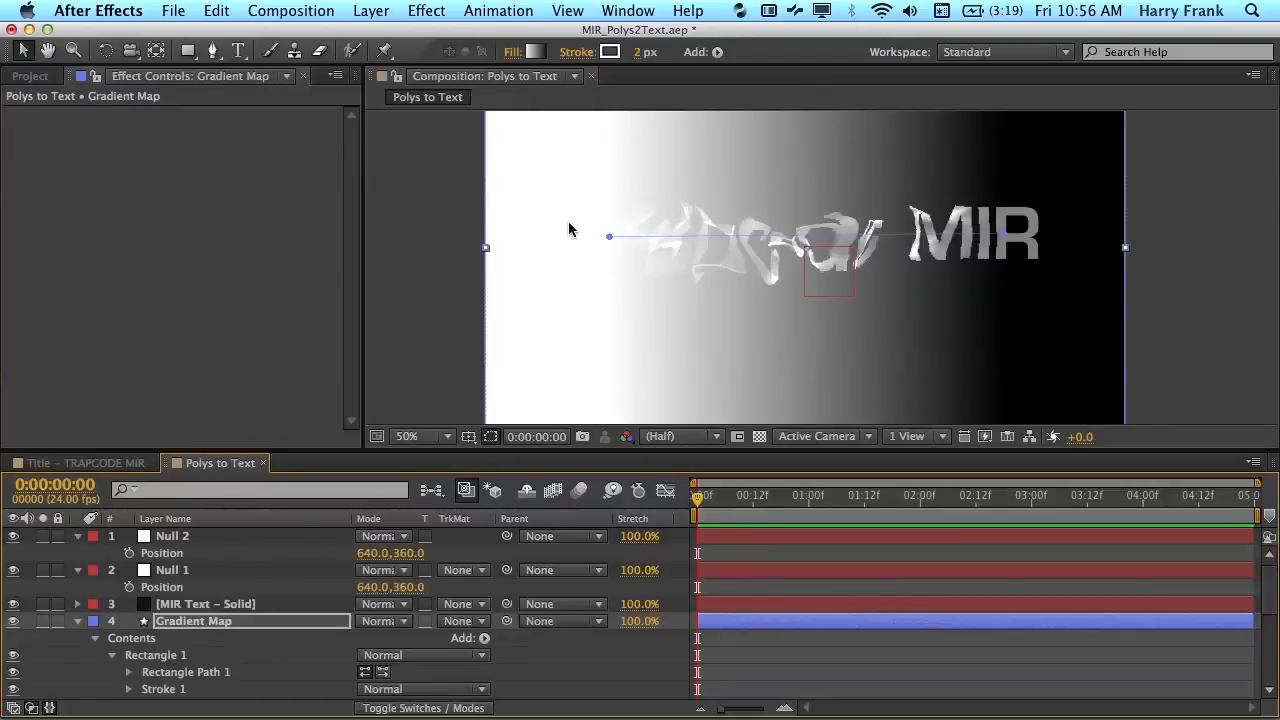
Narrow the Gradient Fill 1 ramp near the layer's center, with start point at about -26, 9 and end point at about 43, 12.
{"action": "left_click_drag", "start_coordinate": [606, 240], "coordinate": [795, 250]}
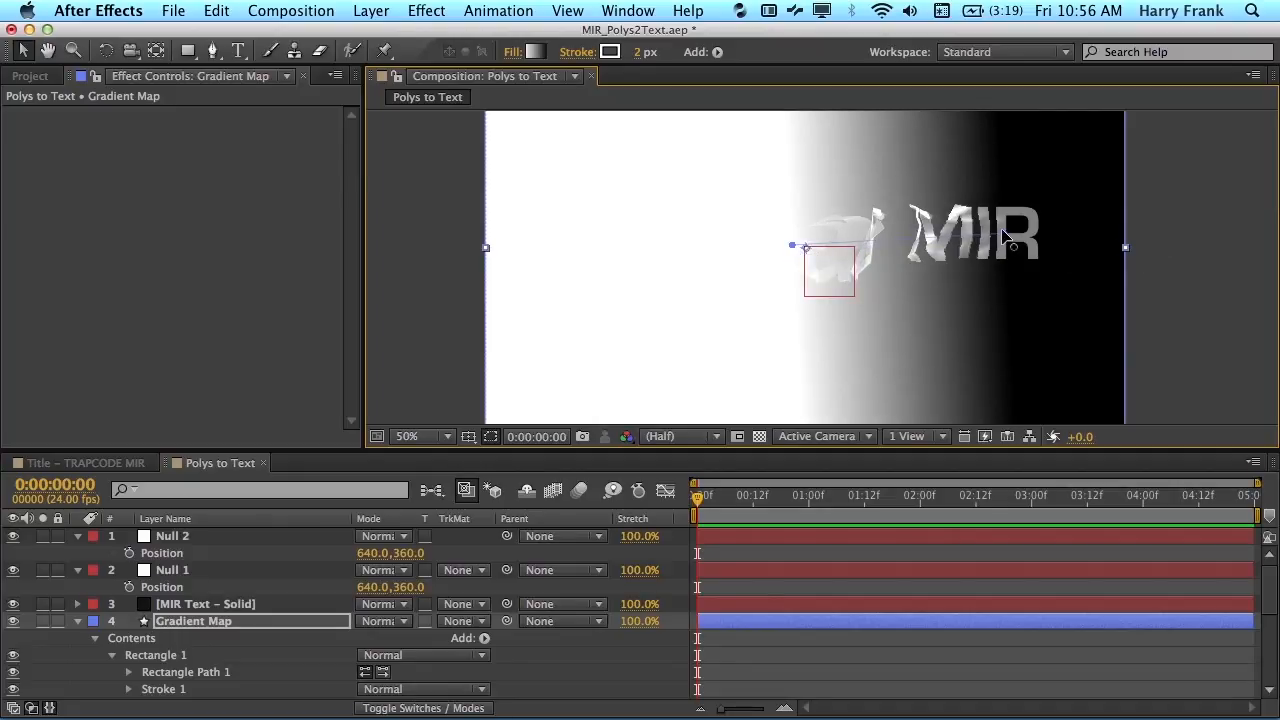
{"action": "left_click_drag", "start_coordinate": [1003, 235], "coordinate": [816, 242]}
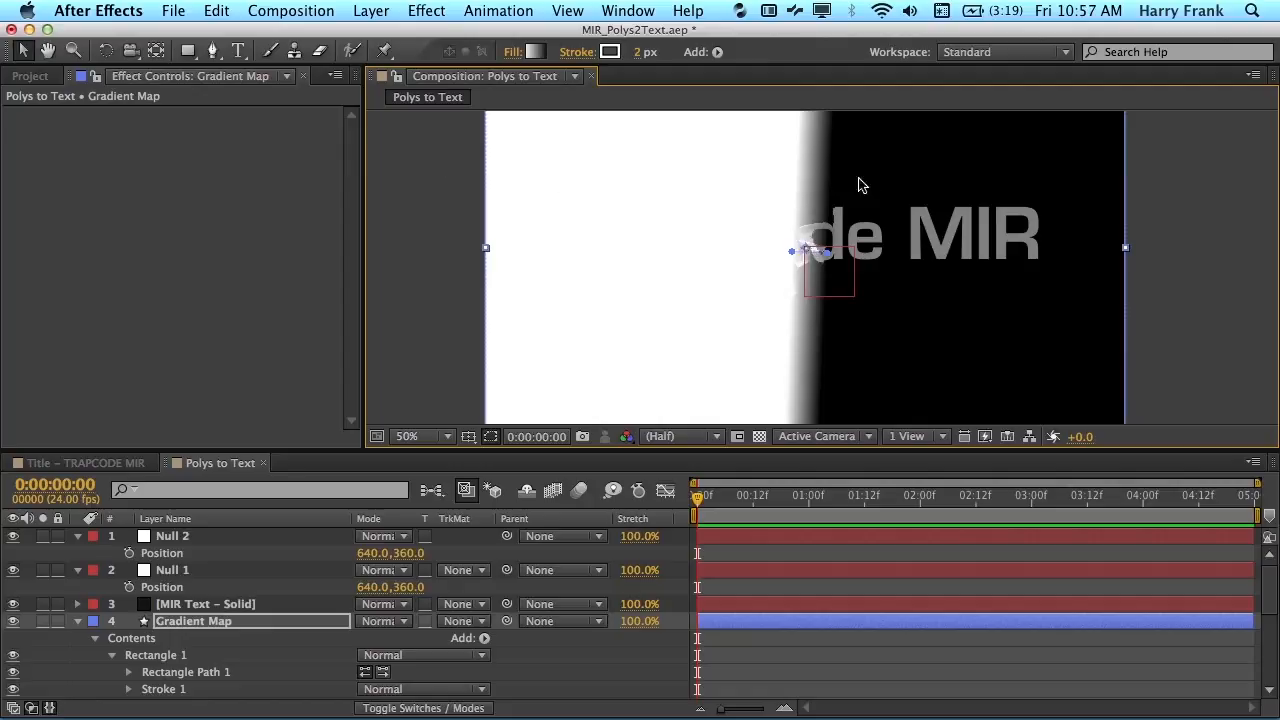
Set the X value of the Gradient Fill 1 Start Point to 0 to check it against the layer's center.
{"action": "key", "text": "space"}
{"action": "left_click_drag", "start_coordinate": [893, 340], "coordinate": [903, 320]}
{"action": "key", "text": "space"}
{"action": "left_click_drag", "start_coordinate": [357, 630], "coordinate": [371, 499]}
{"action": "left_click_drag", "start_coordinate": [371, 606], "coordinate": [373, 587]}
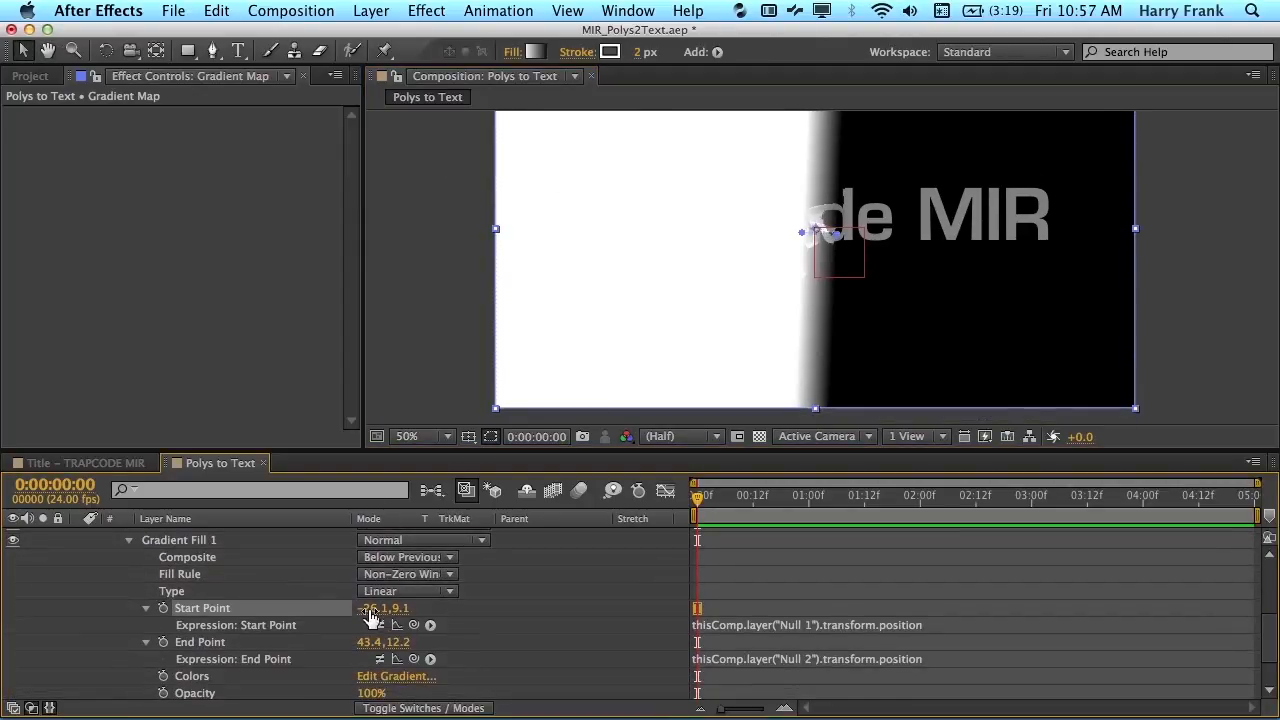
{"action": "left_click", "coordinate": [369, 608]}
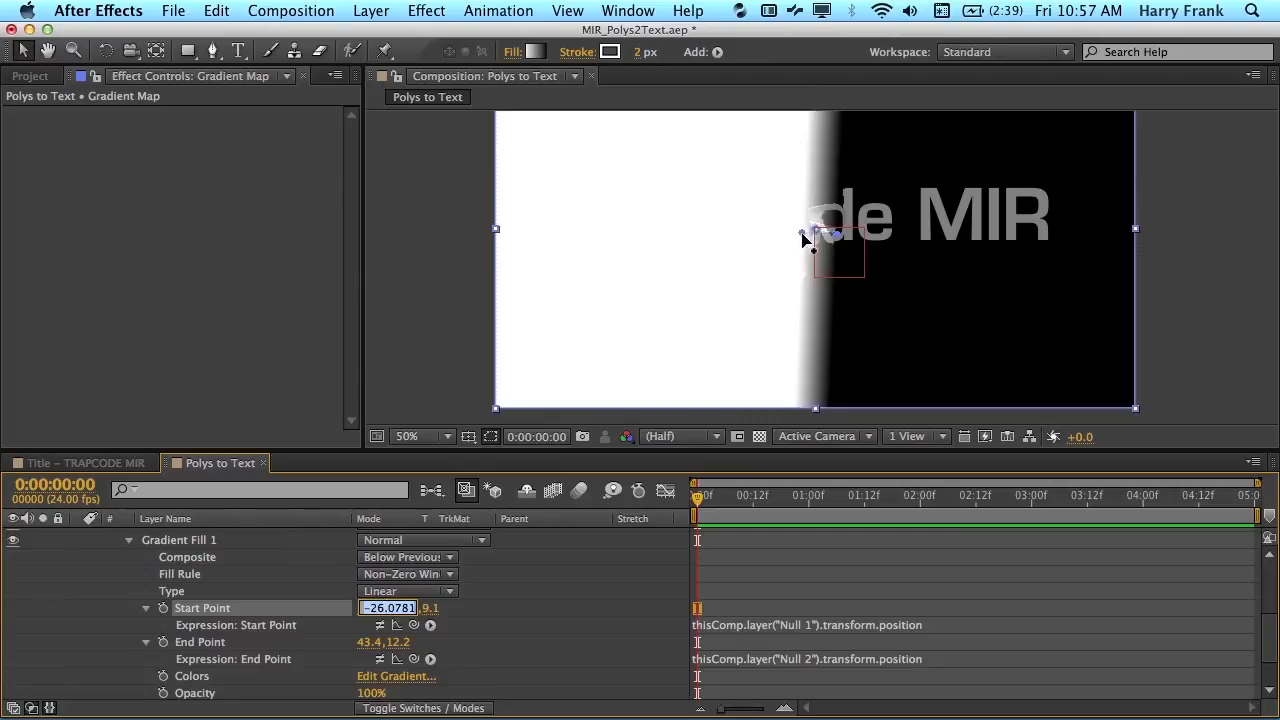
{"action": "type", "text": "0"}
{"action": "key", "text": "Return"}
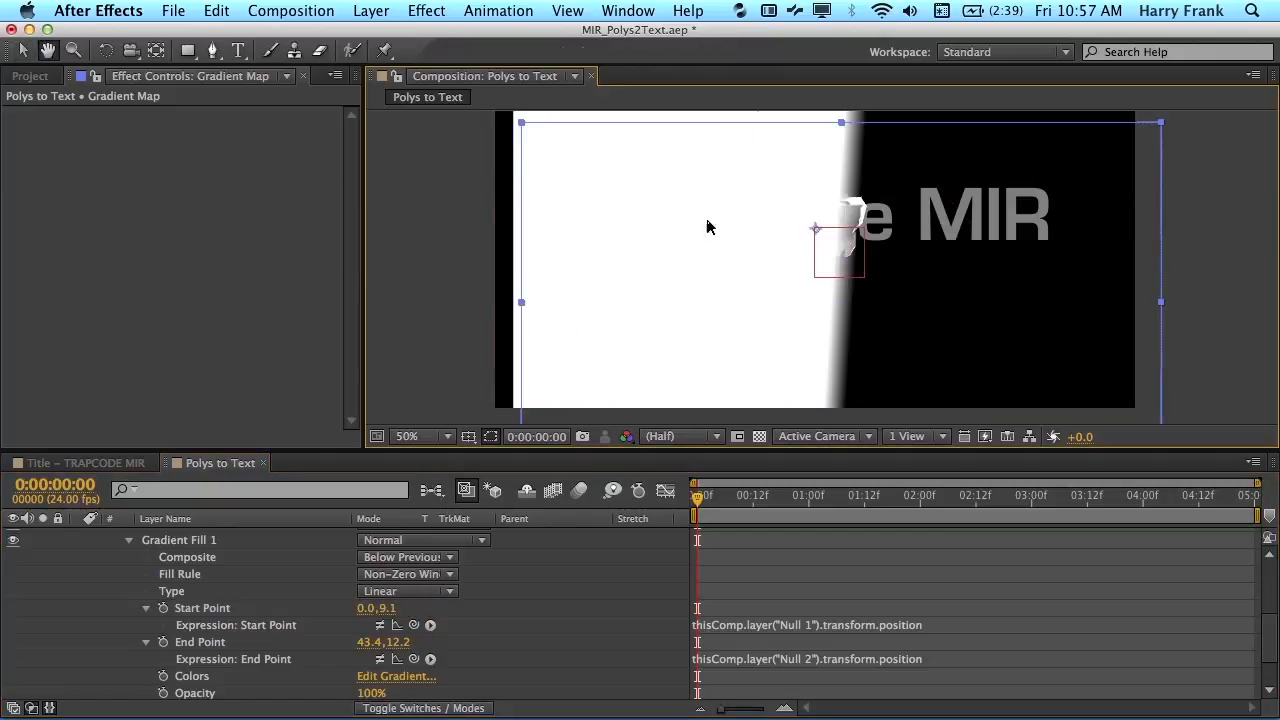
{"action": "key", "text": "space"}
{"action": "left_click_drag", "start_coordinate": [635, 187], "coordinate": [645, 309]}
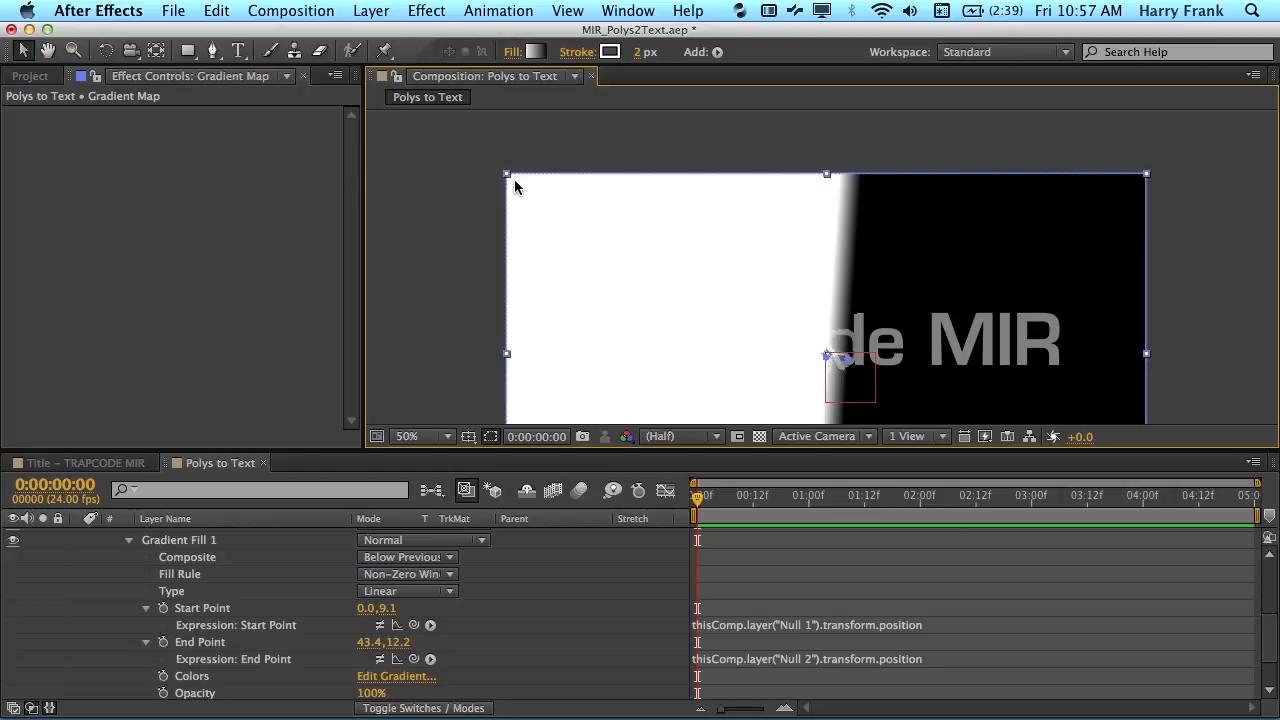
{"action": "key", "text": "h"}
{"action": "mouse_move", "coordinate": [689, 240]}
{"action": "left_mouse_down"}
{"action": "mouse_move", "coordinate": [635, 98]}
{"action": "mouse_move", "coordinate": [657, 163]}
{"action": "left_mouse_up"}
{"action": "key", "text": "v"}
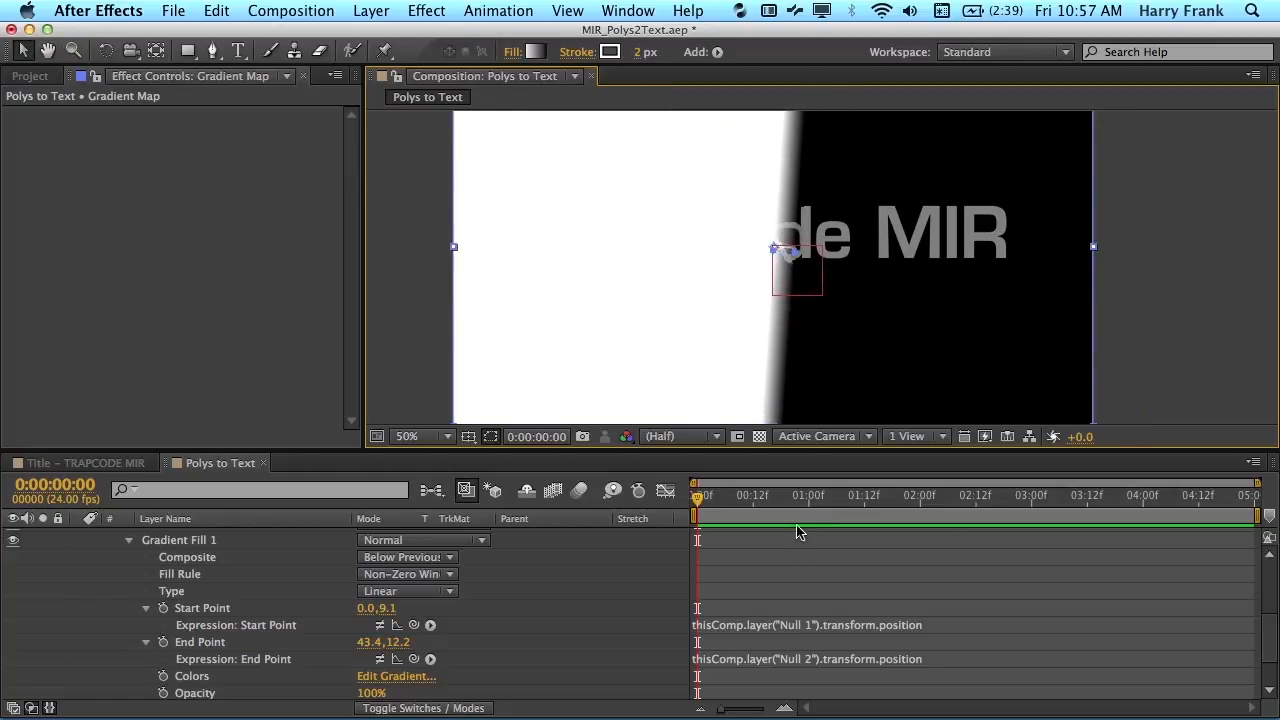
Append "- 640" to the Start Point expression and "-360" to the End Point expression of Gradient Fill 1.
{"action": "scroll", "coordinate": [791, 543], "scroll_direction": "down", "scroll_amount": 1}
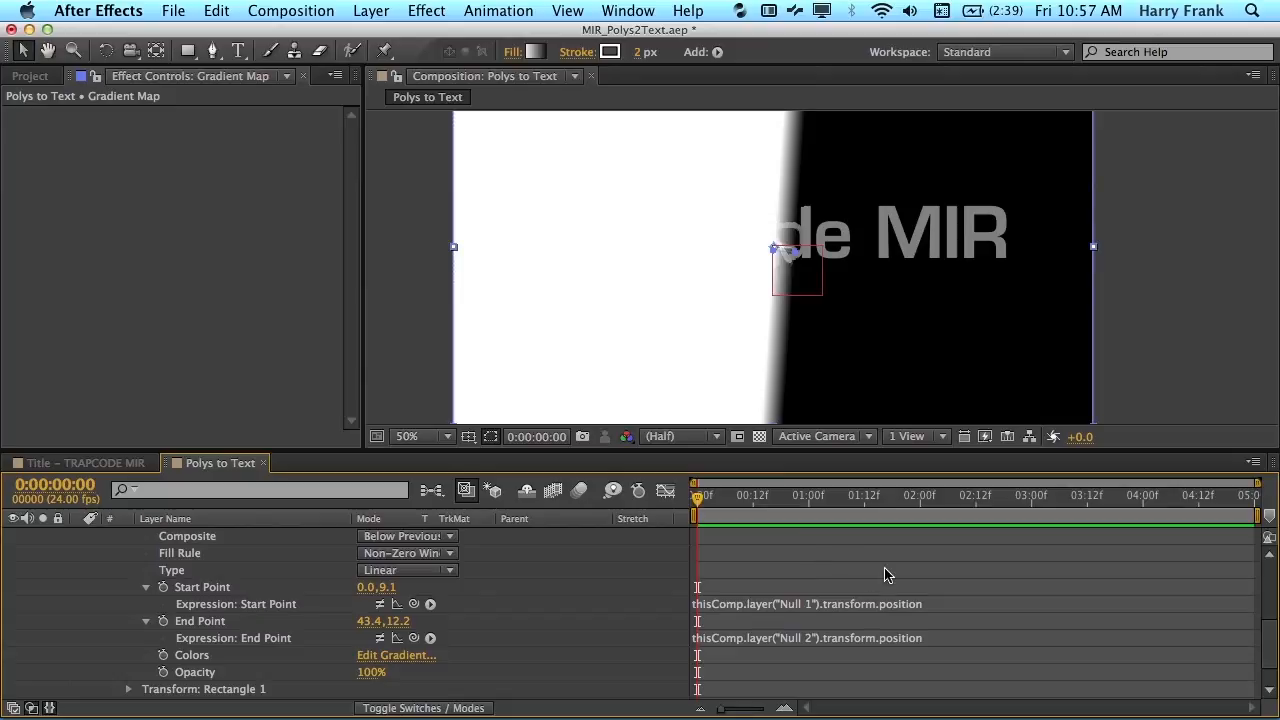
{"action": "left_click", "coordinate": [979, 604]}
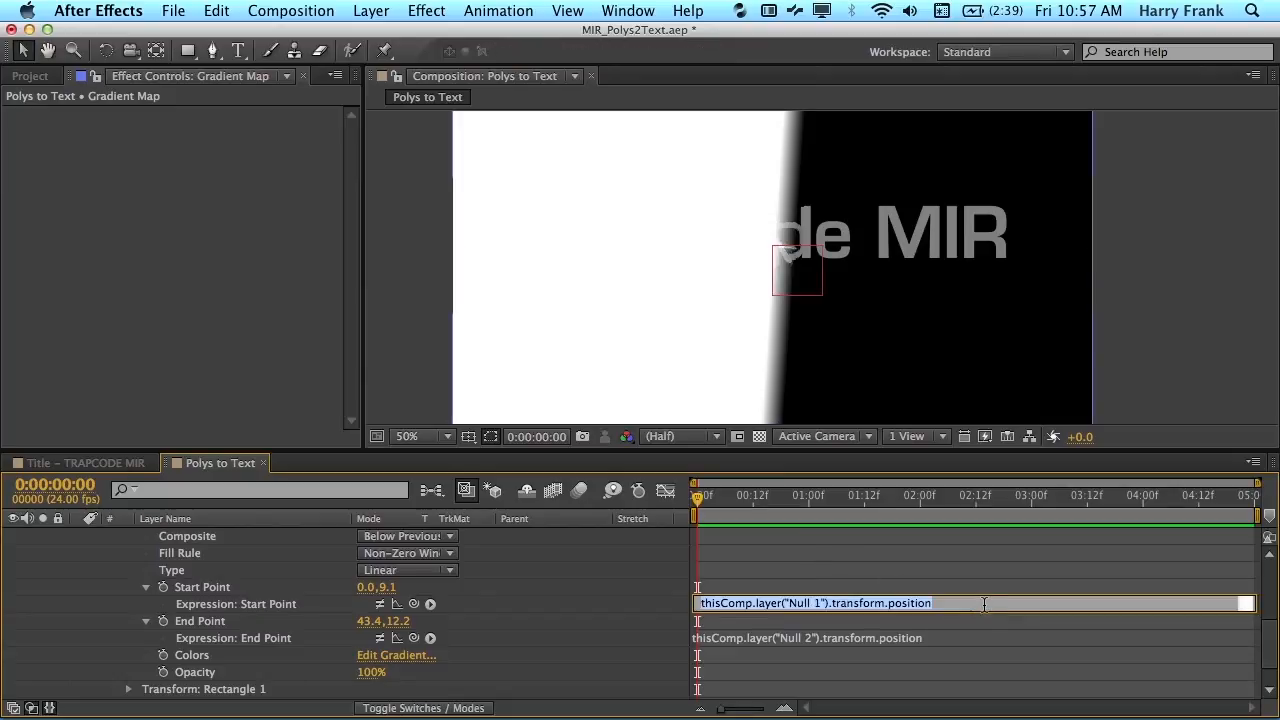
{"action": "left_click", "coordinate": [984, 604]}
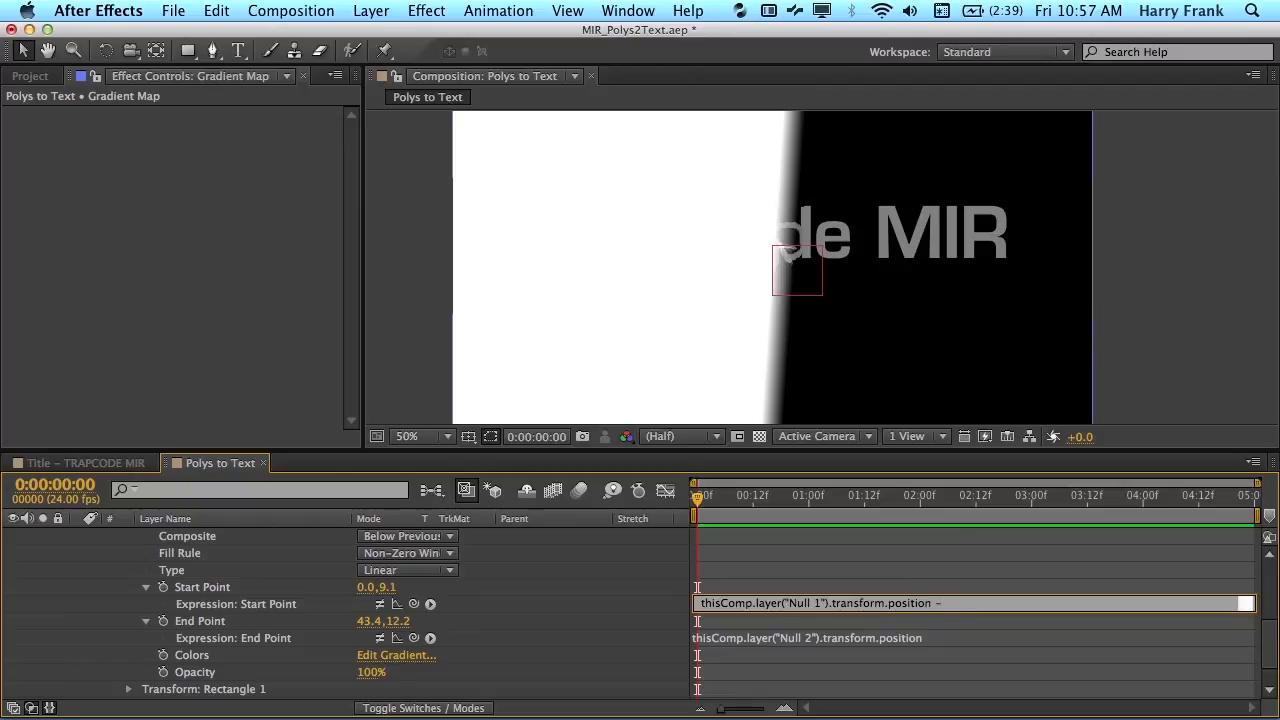
{"action": "type", "text": "-"}
{"action": "left_click", "coordinate": [999, 637]}
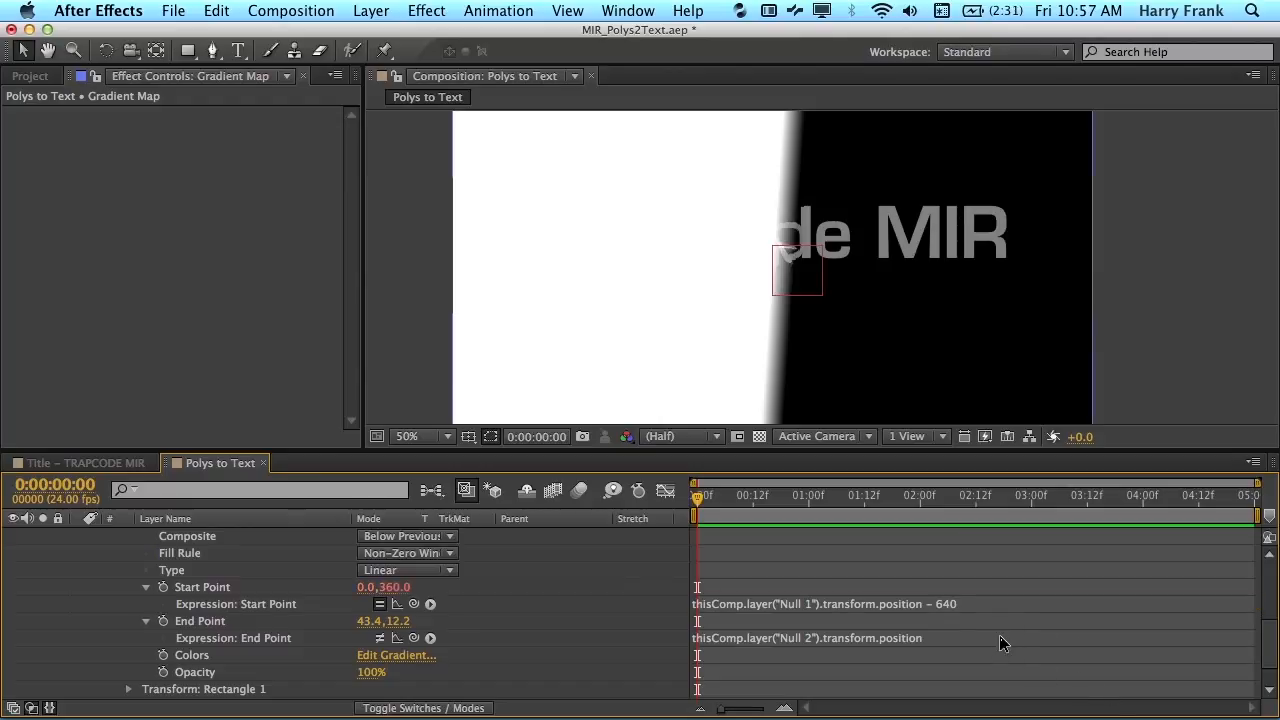
{"action": "left_click", "coordinate": [1000, 638]}
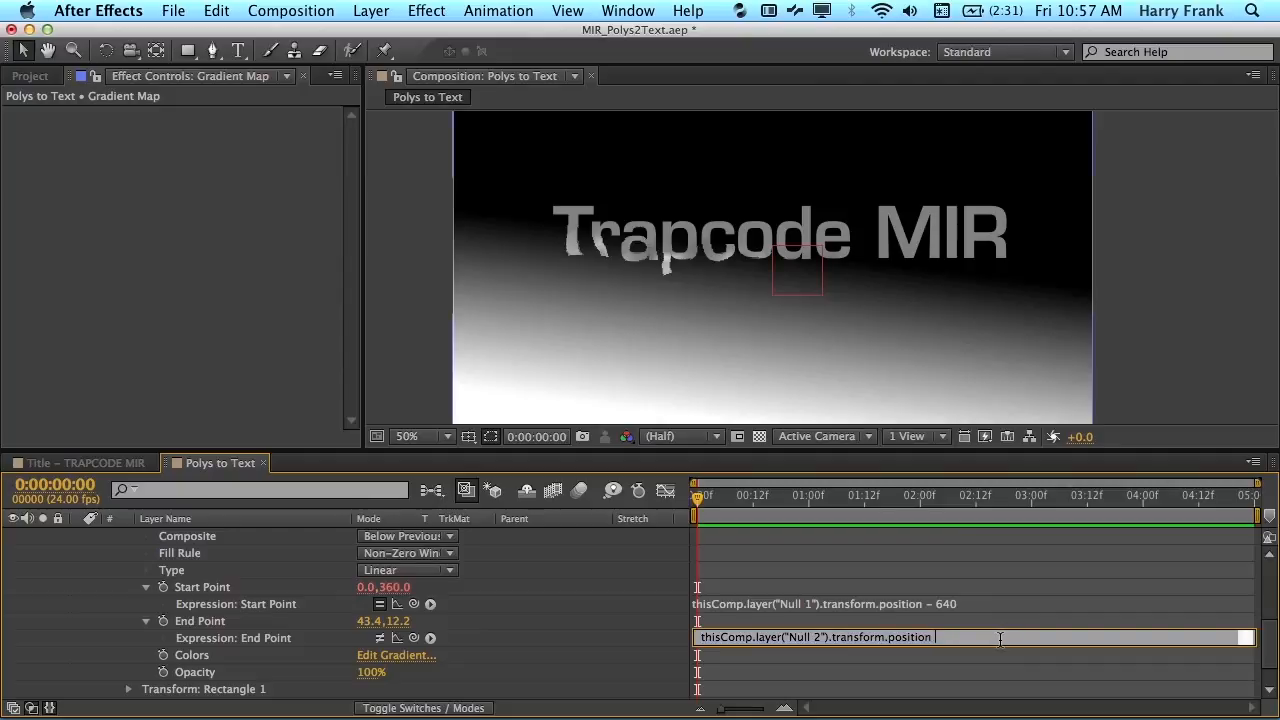
{"action": "left_click", "coordinate": [558, 638]}
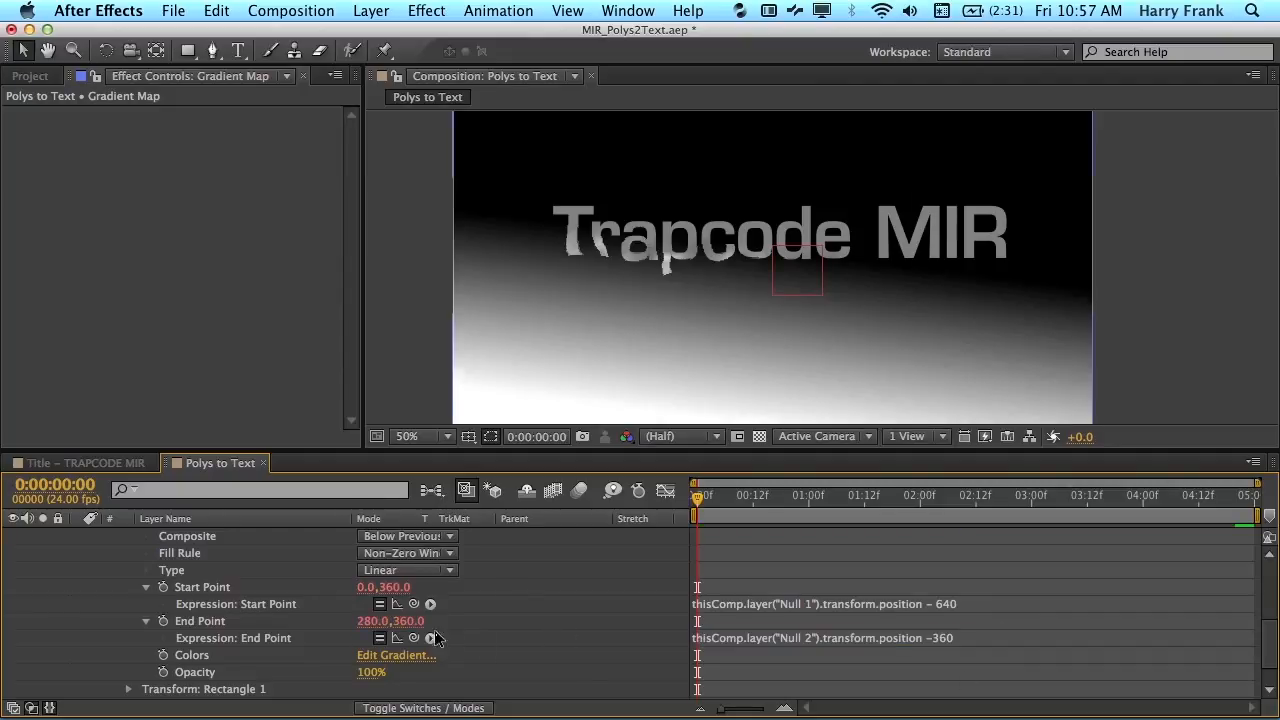
Collapse the Gradient Map layer and spread the nulls across the text, Null 1 at about 124, 330 and Null 2 at about 810, 324.
{"action": "left_click_drag", "start_coordinate": [254, 590], "coordinate": [236, 712]}
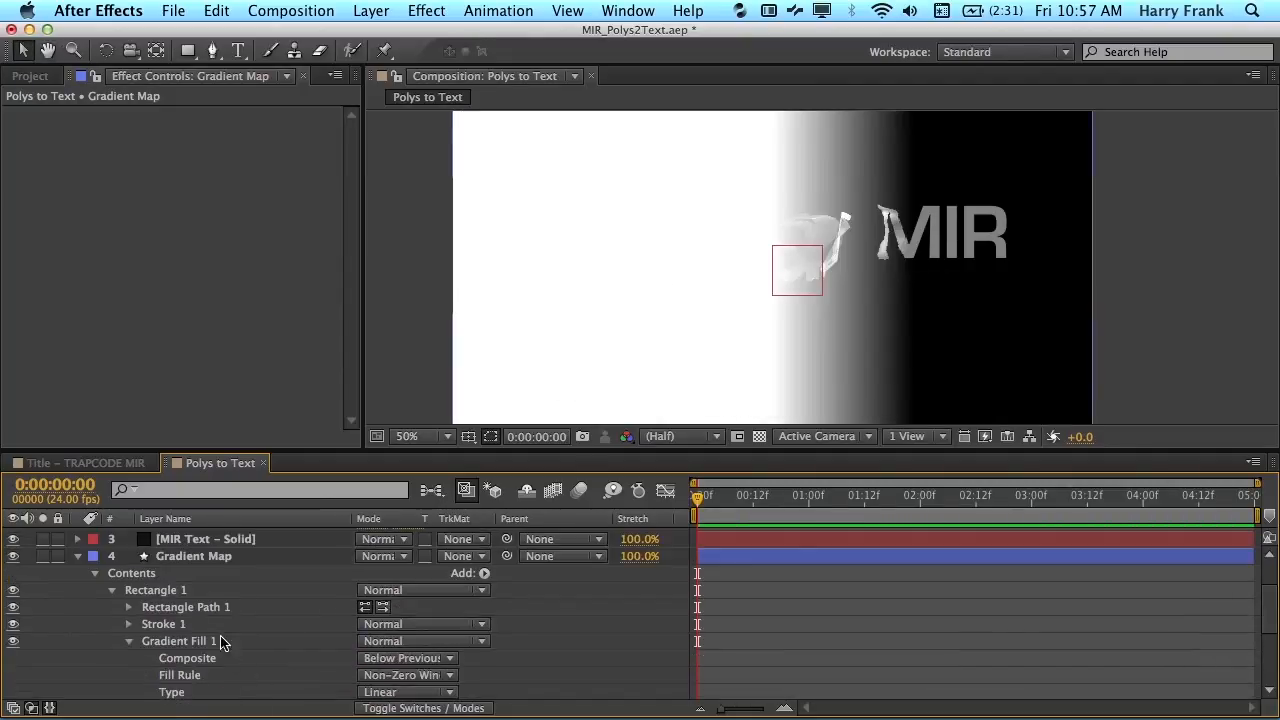
{"action": "left_click", "coordinate": [186, 560]}
{"action": "key", "text": "u"}
{"action": "left_click", "coordinate": [205, 571]}
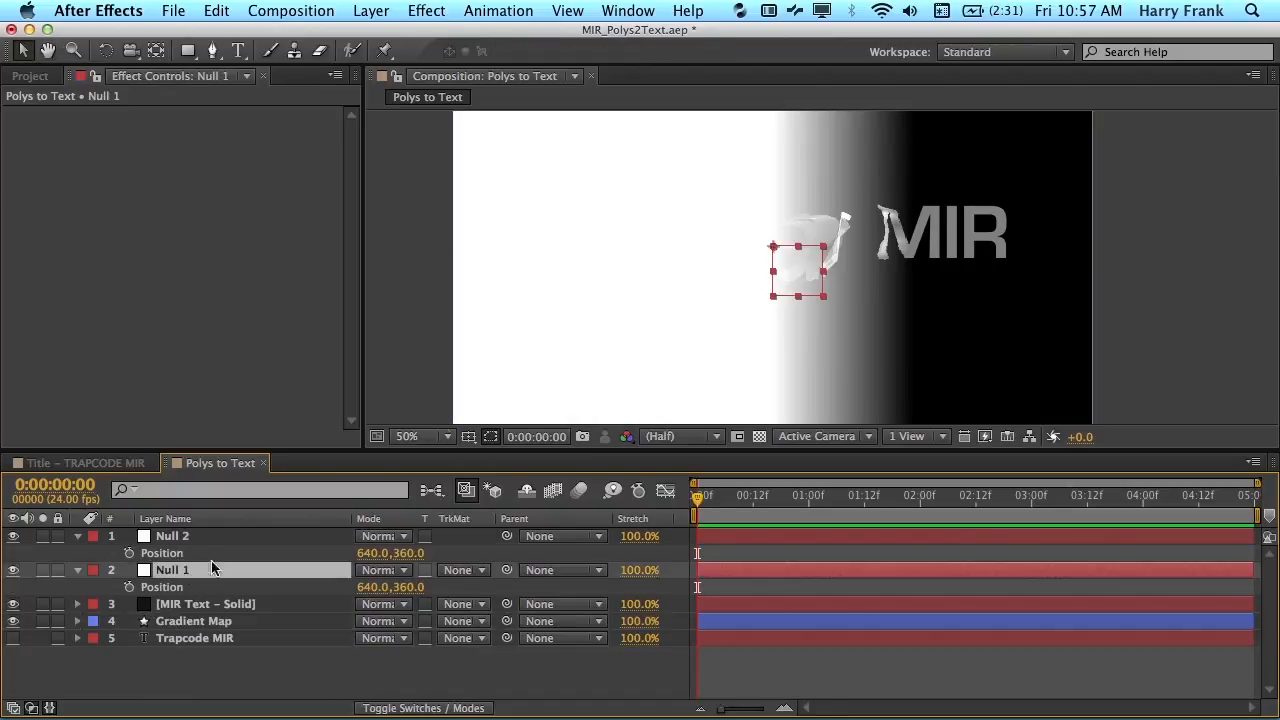
{"action": "left_click_drag", "start_coordinate": [789, 268], "coordinate": [618, 265]}
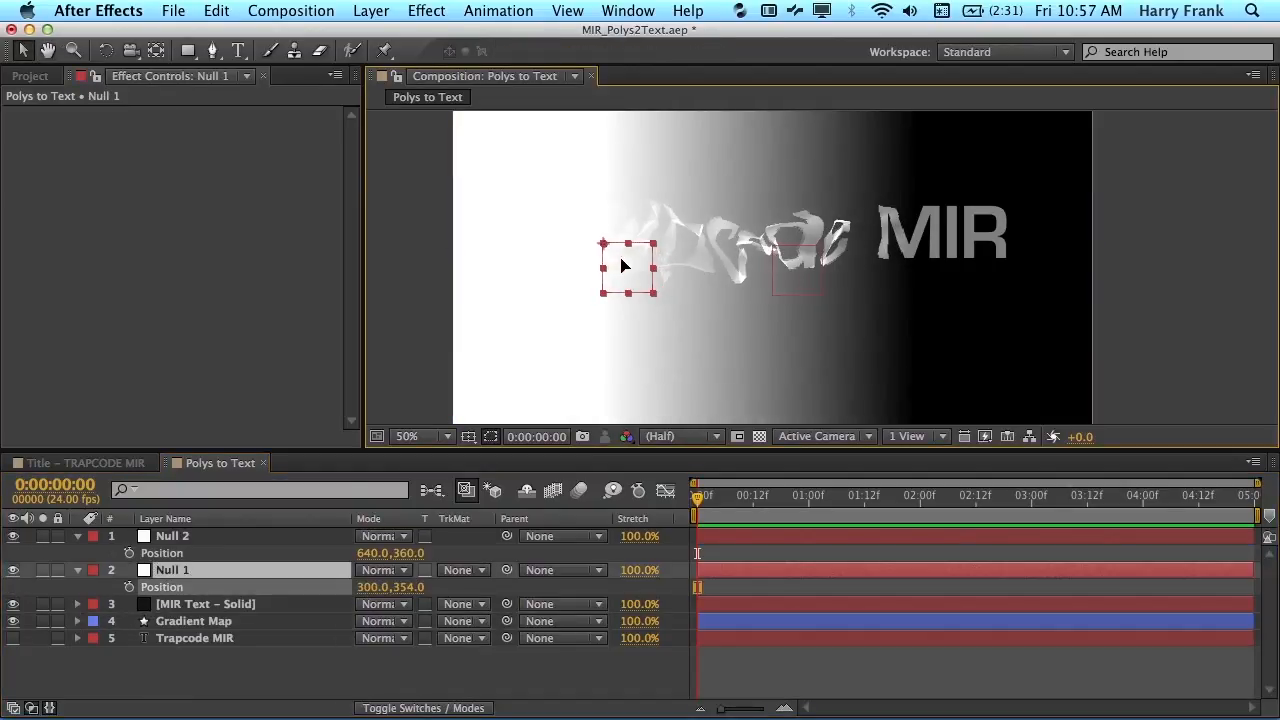
{"action": "left_click", "coordinate": [234, 541]}
{"action": "left_click_drag", "start_coordinate": [795, 269], "coordinate": [880, 252]}
{"action": "left_click_drag", "start_coordinate": [622, 266], "coordinate": [535, 255]}
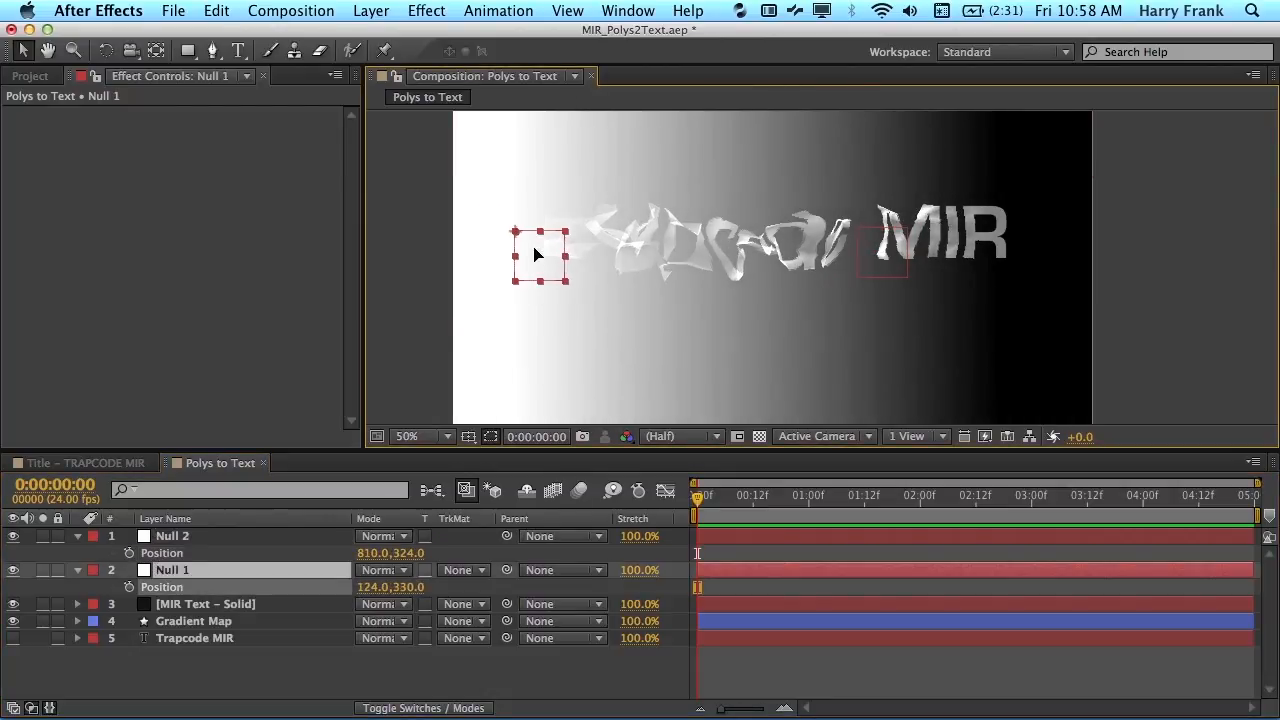
Replace 640 in the Gradient Map layer's Start Point expression with thisComp.width/2.
{"action": "left_click", "coordinate": [193, 606]}
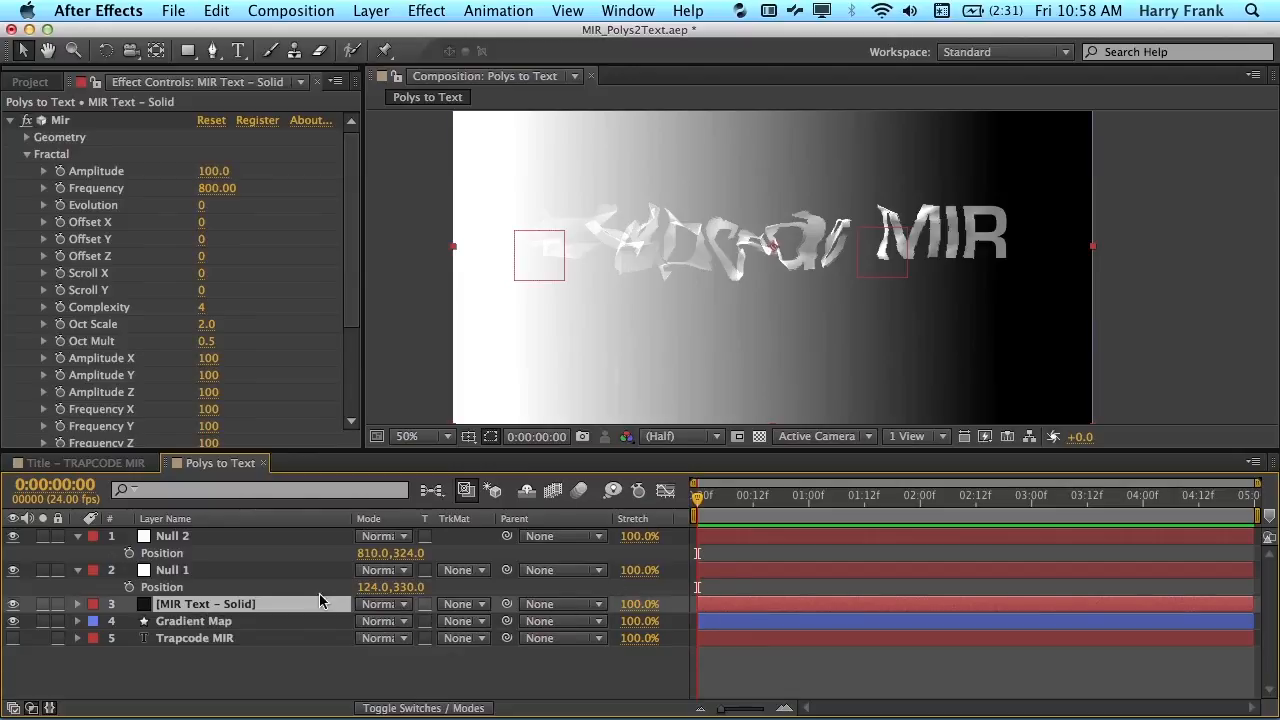
{"action": "left_click", "coordinate": [190, 621]}
{"action": "key", "text": "e"}
{"action": "key", "text": "e"}
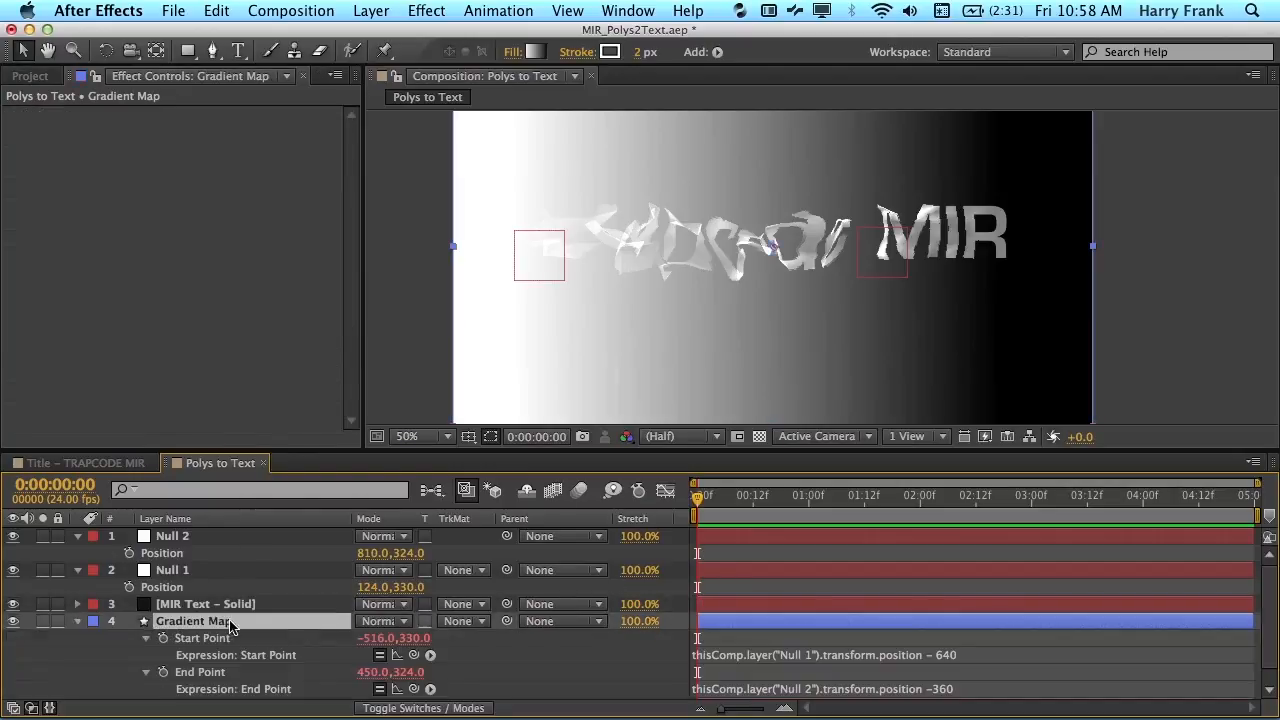
{"action": "key", "text": "grave"}
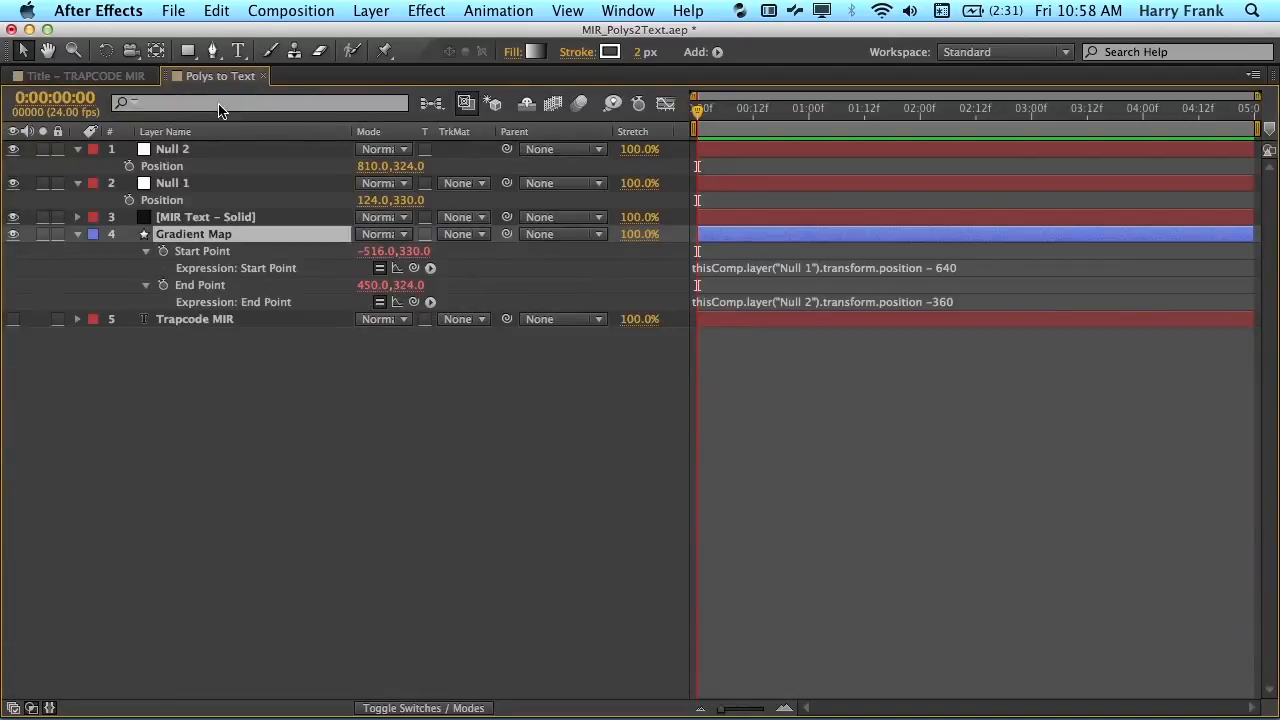
{"action": "left_click", "coordinate": [973, 268]}
{"action": "double_click", "coordinate": [956, 267]}
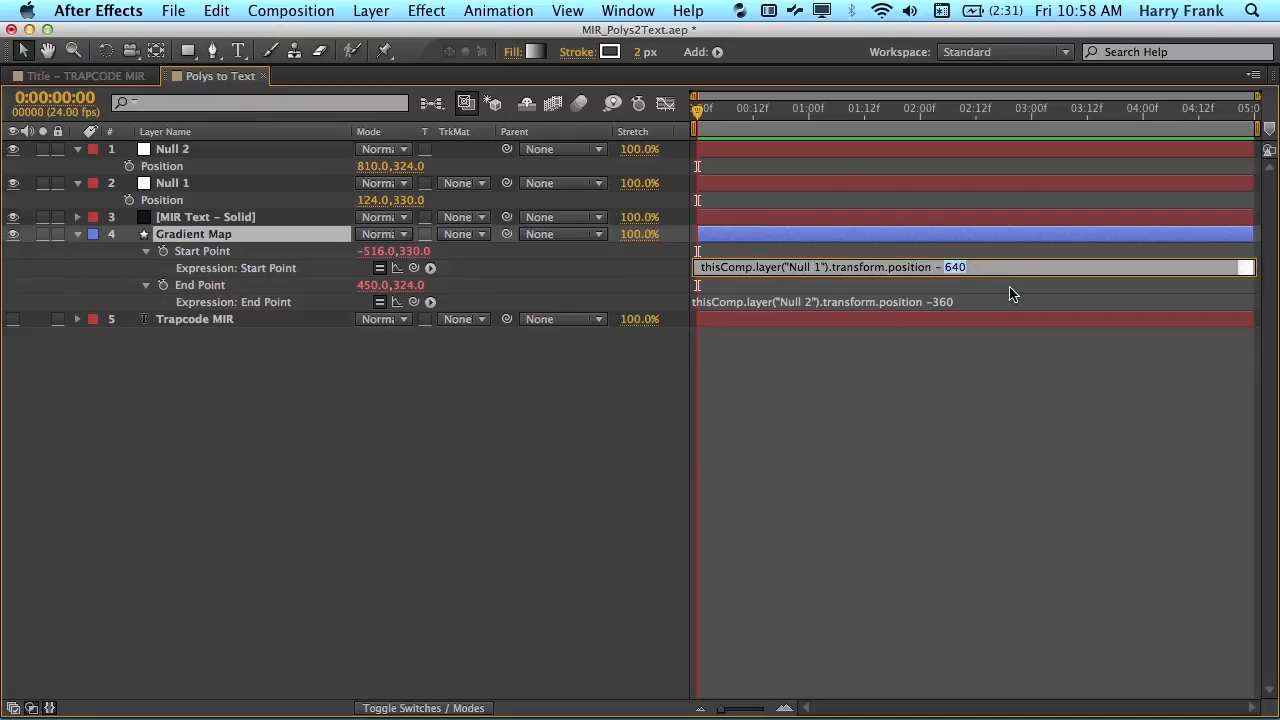
{"action": "type", "text": "thisComp.width/2"}
{"action": "key", "text": "KP_Enter"}
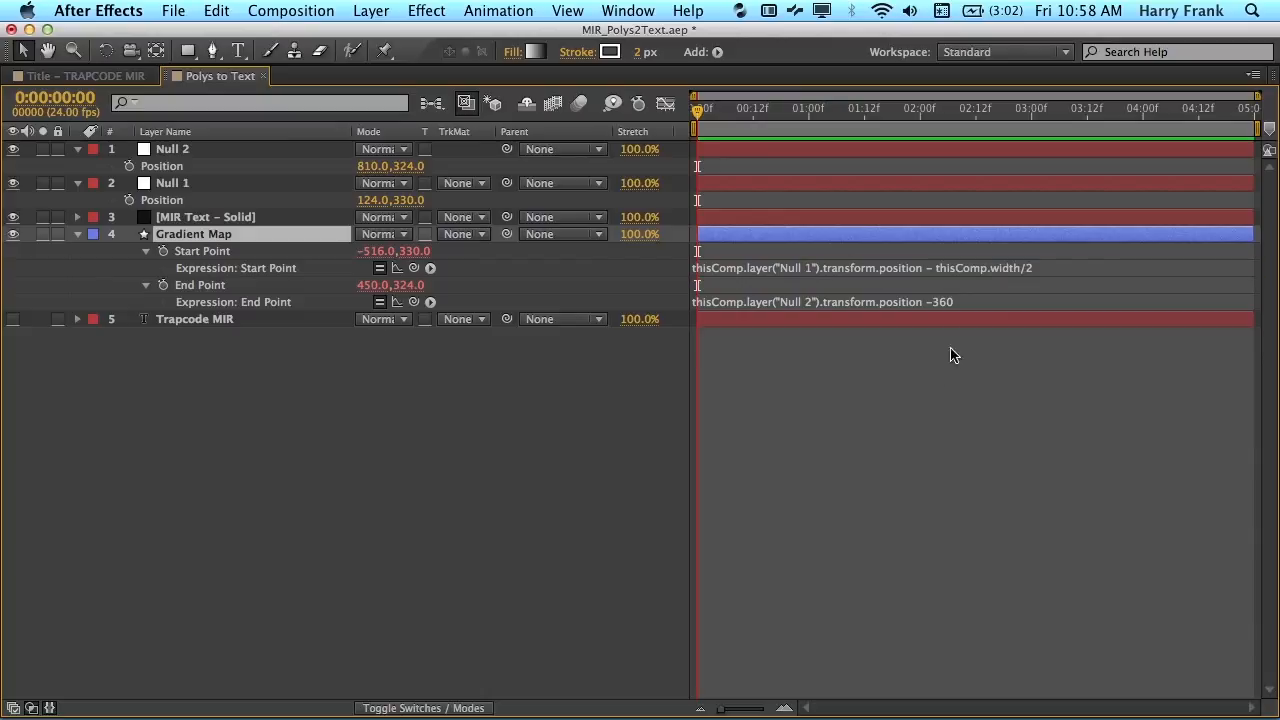
Replace 360 in the Gradient Map layer's End Point expression with thisComp.height/2.
{"action": "left_click", "coordinate": [940, 302]}
{"action": "double_click", "coordinate": [948, 301]}
{"action": "type", "text": "thisComp.height/2"}
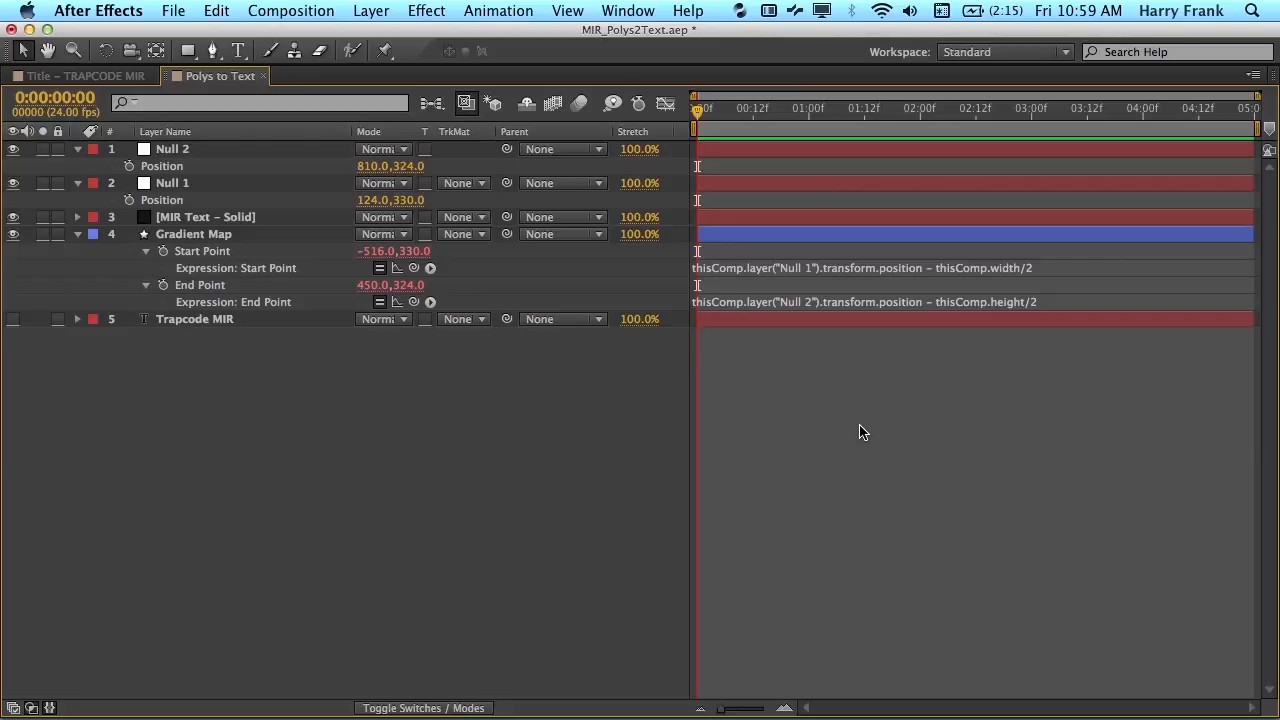
Undo the thisComp.width/2 and thisComp.height/2 edits in the Start Point and End Point expressions.
{"action": "key", "text": "super+z"}
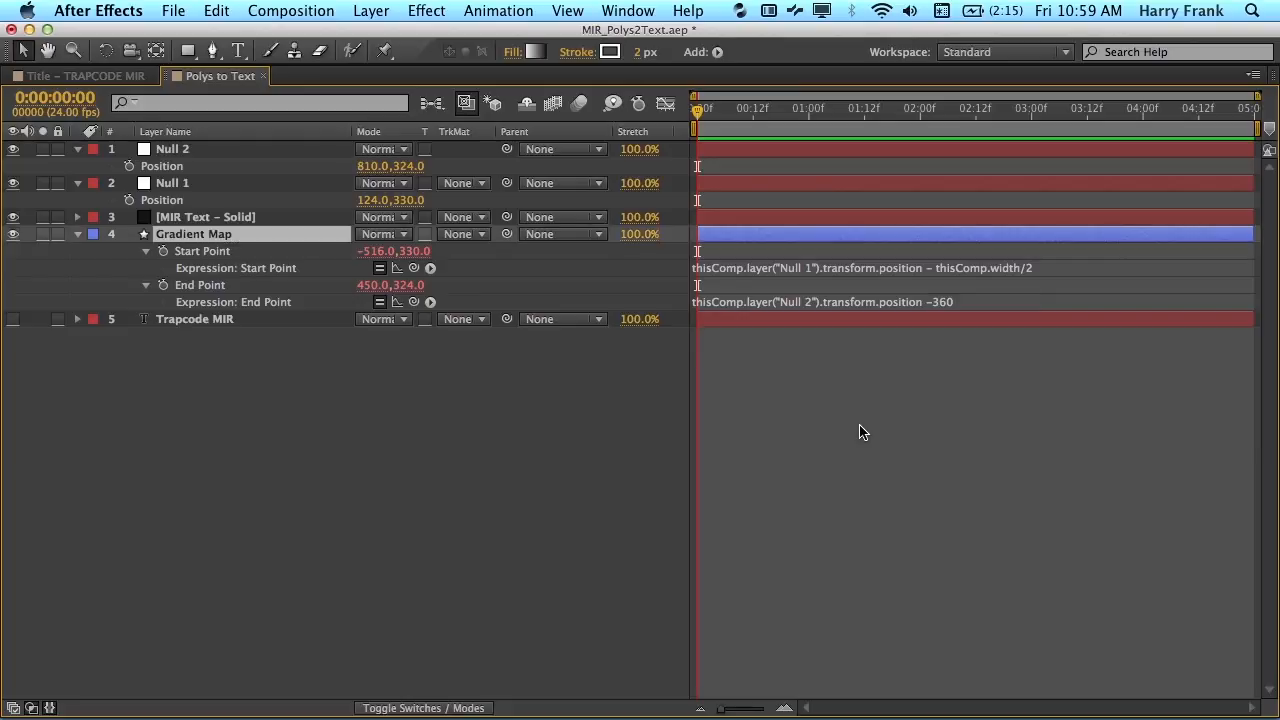
{"action": "key", "text": "super+z"}
{"action": "left_click", "coordinate": [862, 490]}
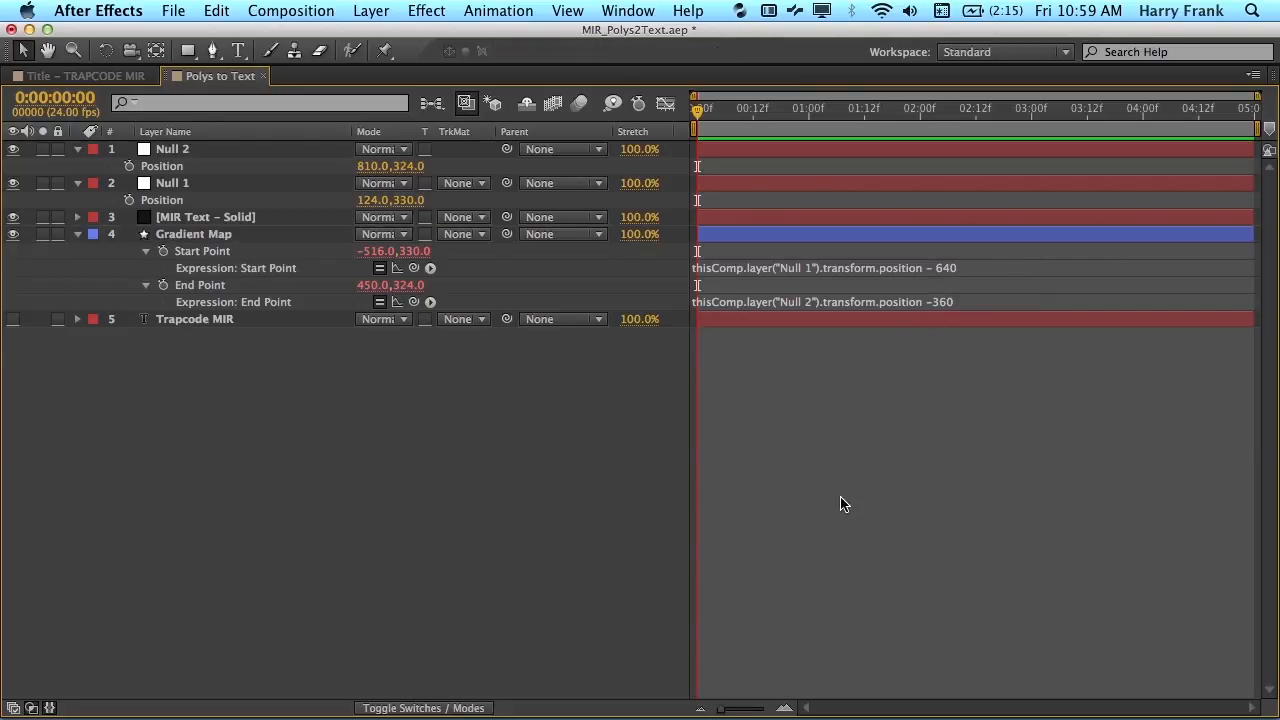
{"action": "key", "text": "grave"}
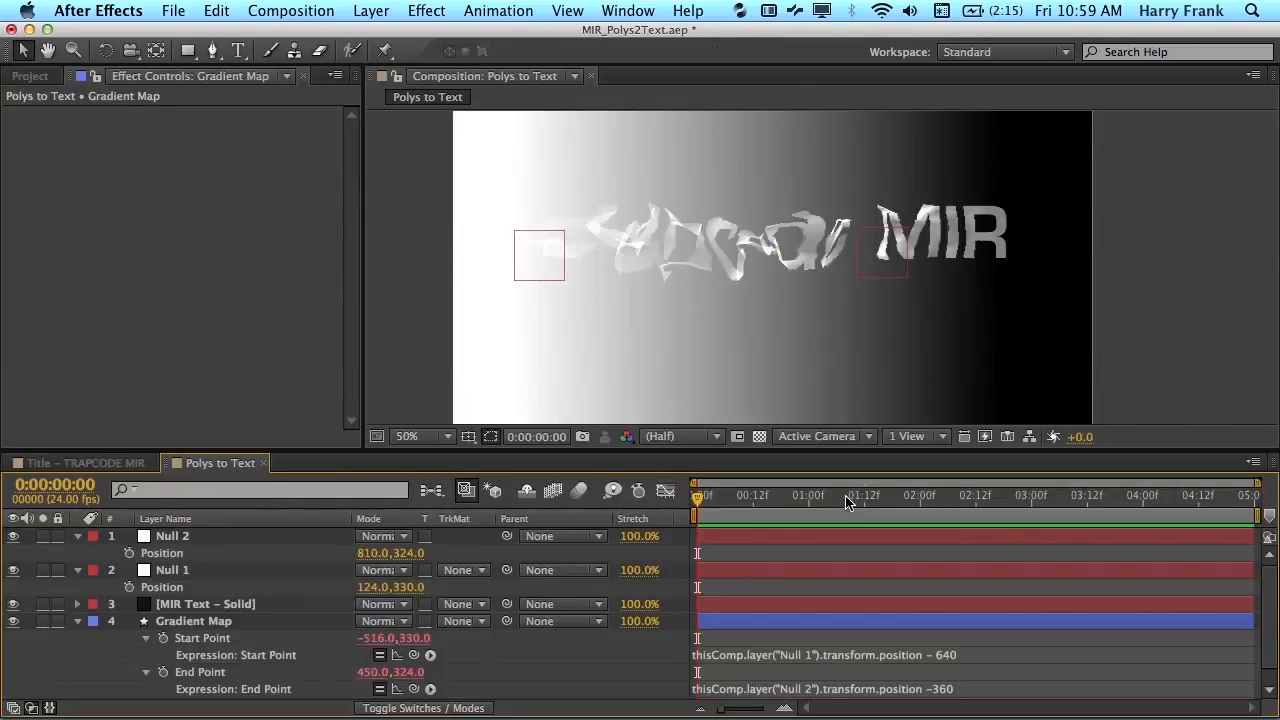
Hide the Gradient Map layer and shift both nulls together, Null 1 to about 188, 314 and Null 2 to about 874, 308.
{"action": "left_click", "coordinate": [192, 618]}
{"action": "left_click", "coordinate": [14, 622]}
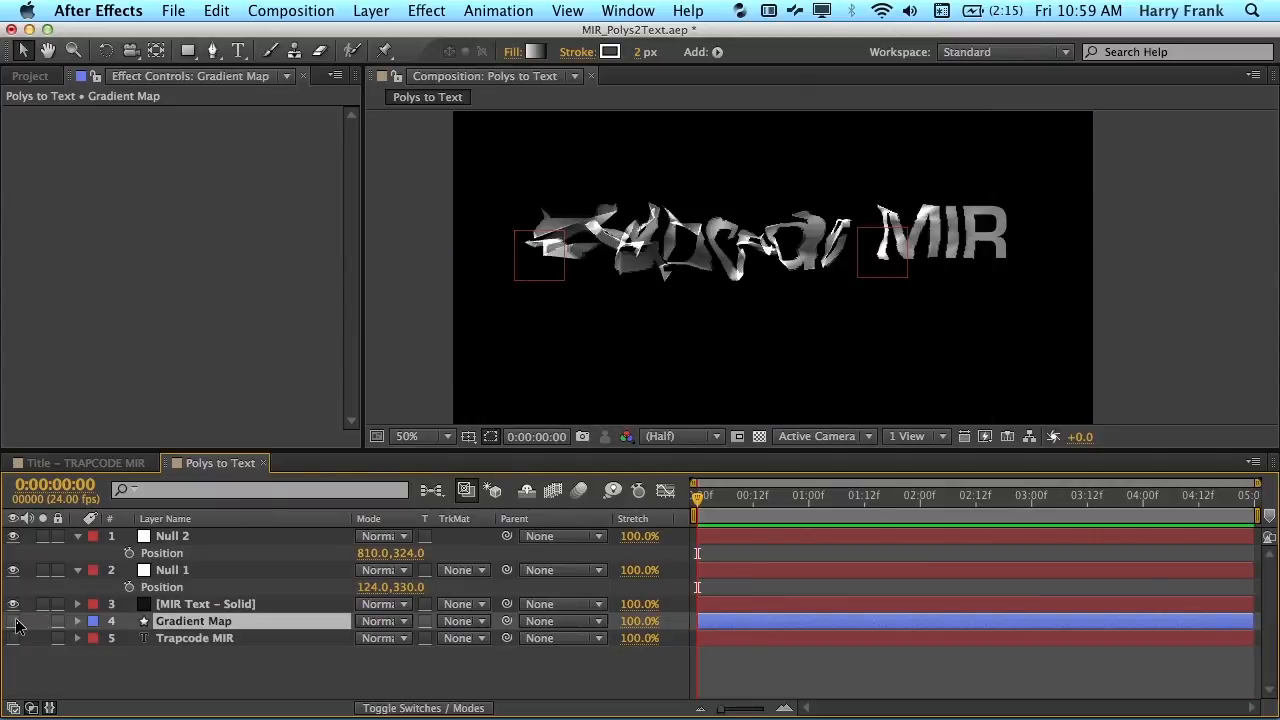
{"action": "left_click", "coordinate": [160, 572]}
{"action": "left_click", "coordinate": [170, 538], "text": "shift"}
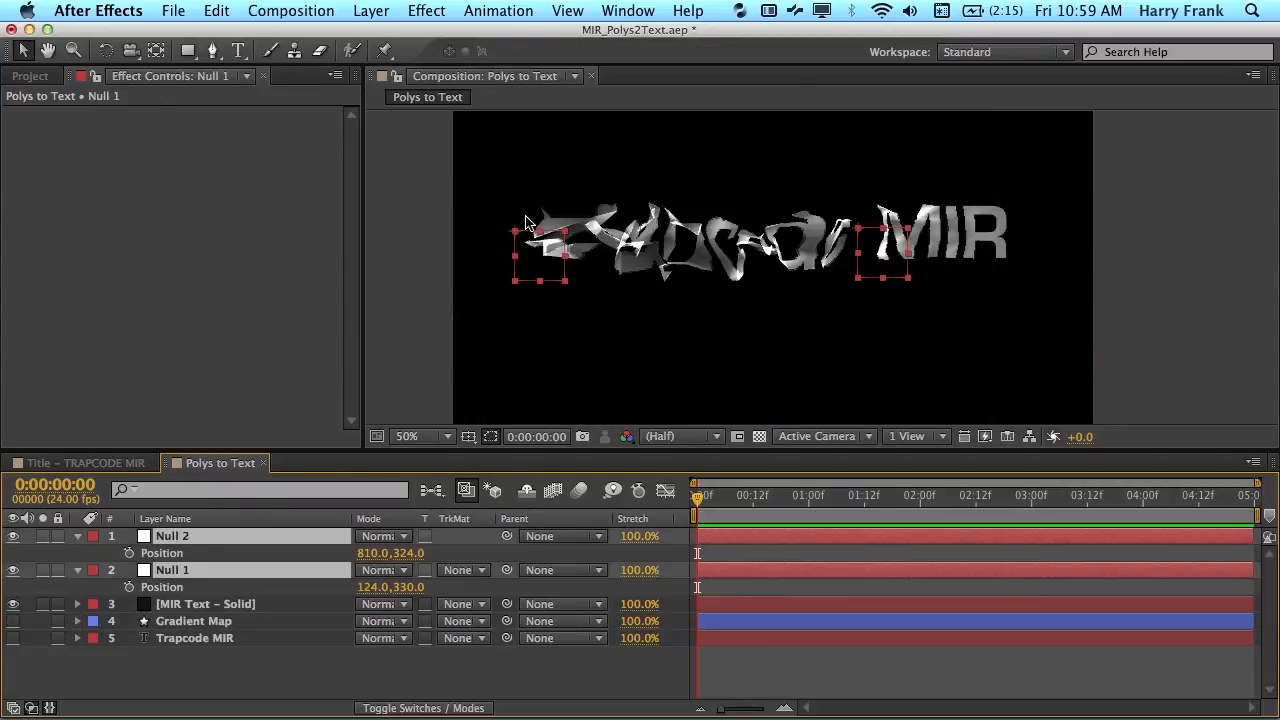
{"action": "mouse_move", "coordinate": [540, 252]}
{"action": "left_mouse_down"}
{"action": "mouse_move", "coordinate": [688, 258]}
{"action": "mouse_move", "coordinate": [547, 241]}
{"action": "left_mouse_up"}
{"action": "left_click", "coordinate": [809, 363]}
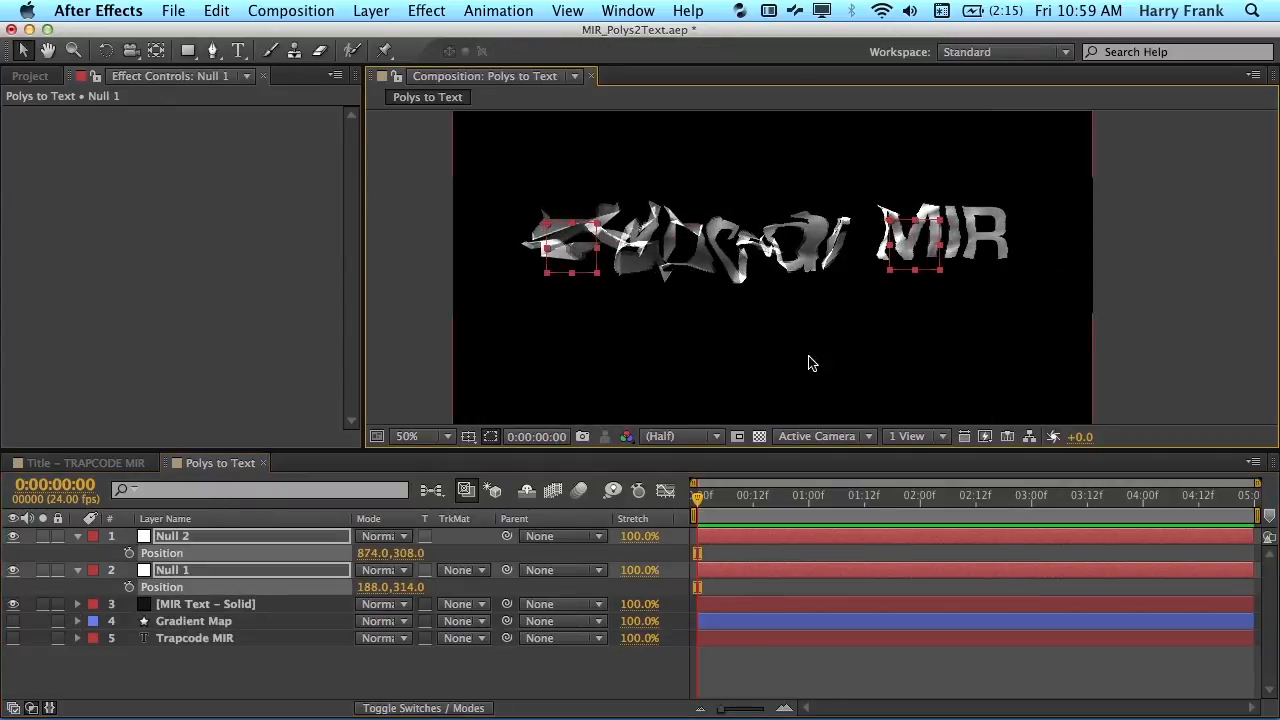
Move the nulls closer together, with Null 1 at about 140, 320 and Null 2 at about 712, 310.
{"action": "left_click_drag", "start_coordinate": [906, 245], "coordinate": [805, 247]}
{"action": "mouse_move", "coordinate": [571, 246]}
{"action": "left_mouse_down"}
{"action": "mouse_move", "coordinate": [523, 250]}
{"action": "mouse_move", "coordinate": [547, 250]}
{"action": "left_mouse_up"}
{"action": "left_click_drag", "start_coordinate": [785, 257], "coordinate": [830, 257]}
Set the Mir Fractal Amplitude of the MIR Text - Solid layer to 500.
{"action": "left_click", "coordinate": [200, 604]}
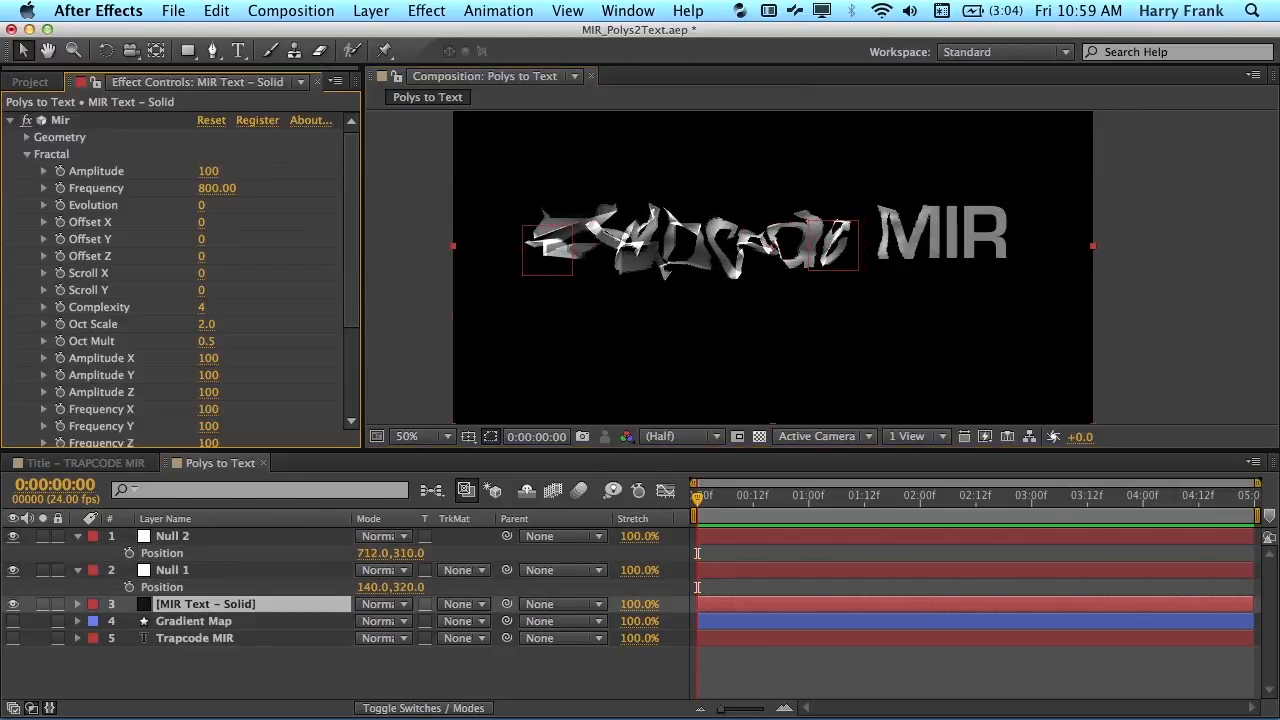
{"action": "left_click", "coordinate": [207, 171]}
{"action": "type", "text": "500"}
{"action": "key", "text": "Return"}
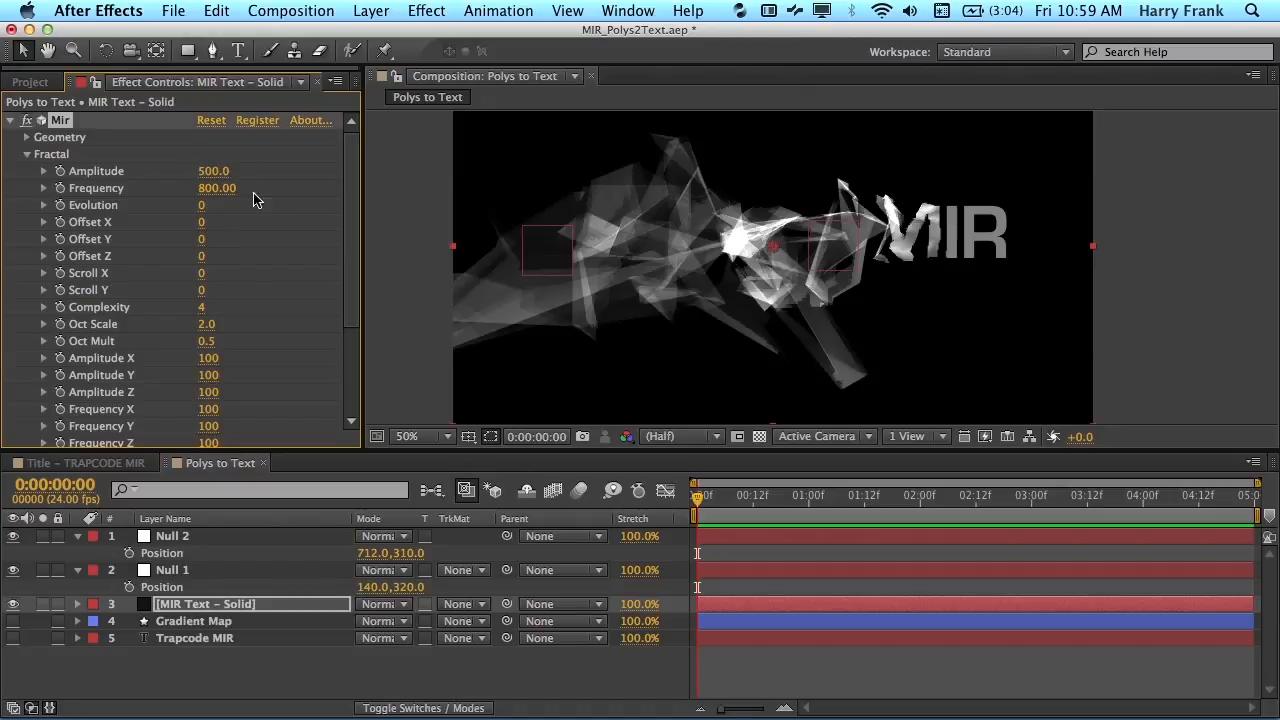
{"action": "left_click", "coordinate": [153, 676]}
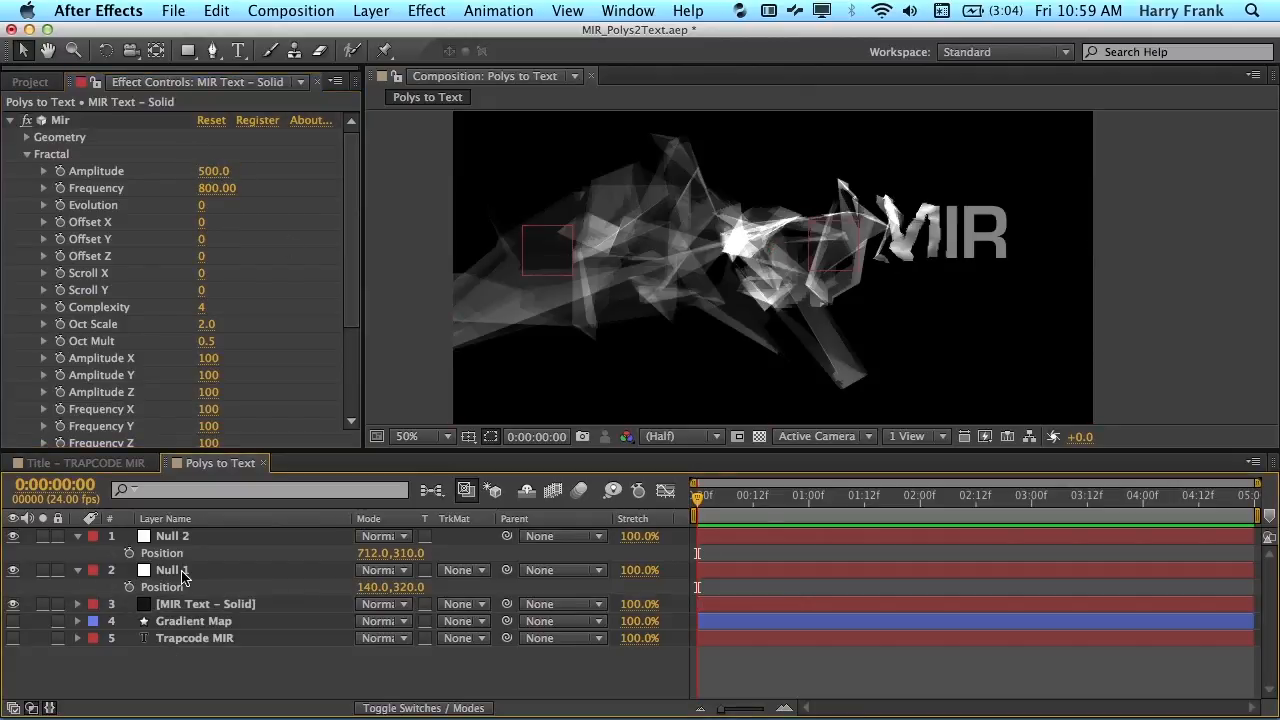
Move both nulls together across the text, ending with Null 1 at about 178, 292 and Null 2 at about 750, 282.
{"action": "left_click", "coordinate": [196, 570]}
{"action": "left_click", "coordinate": [194, 537], "text": "shift"}
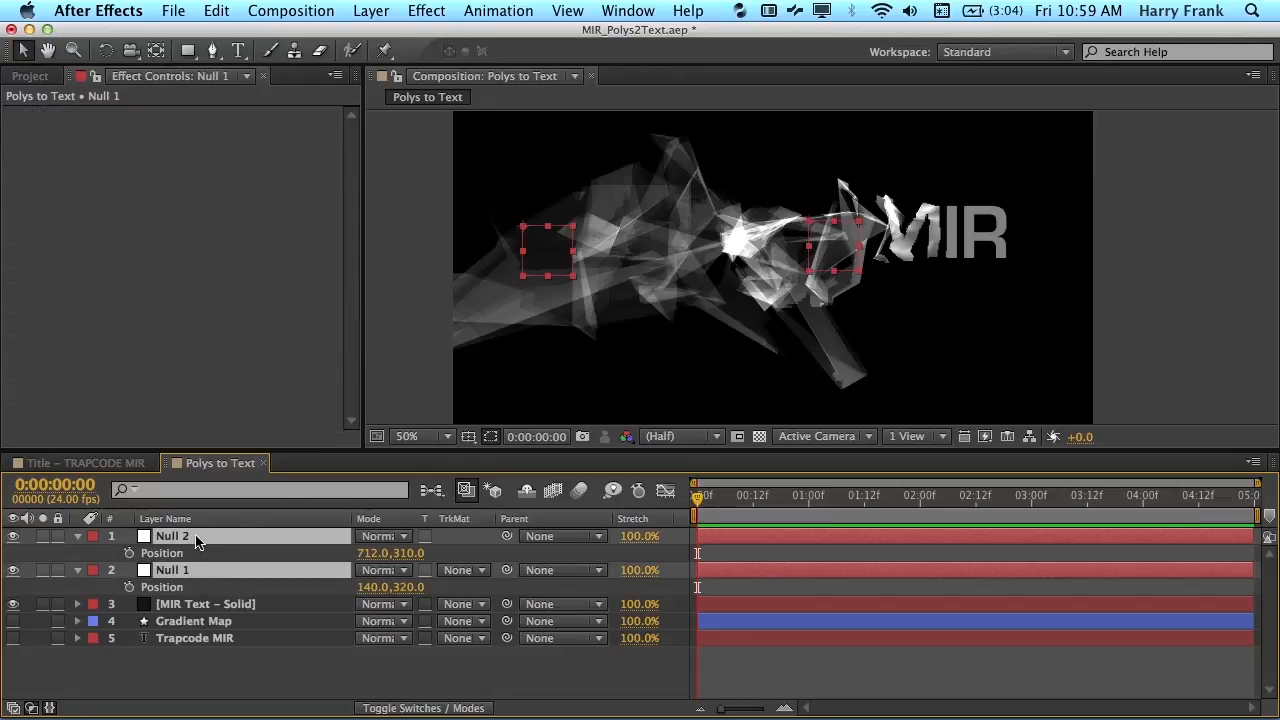
{"action": "mouse_move", "coordinate": [557, 248]}
{"action": "left_mouse_down"}
{"action": "mouse_move", "coordinate": [746, 249]}
{"action": "mouse_move", "coordinate": [569, 246]}
{"action": "left_mouse_up"}
{"action": "left_click_drag", "start_coordinate": [482, 248], "coordinate": [237, 280]}
{"action": "left_click_drag", "start_coordinate": [447, 282], "coordinate": [621, 234]}
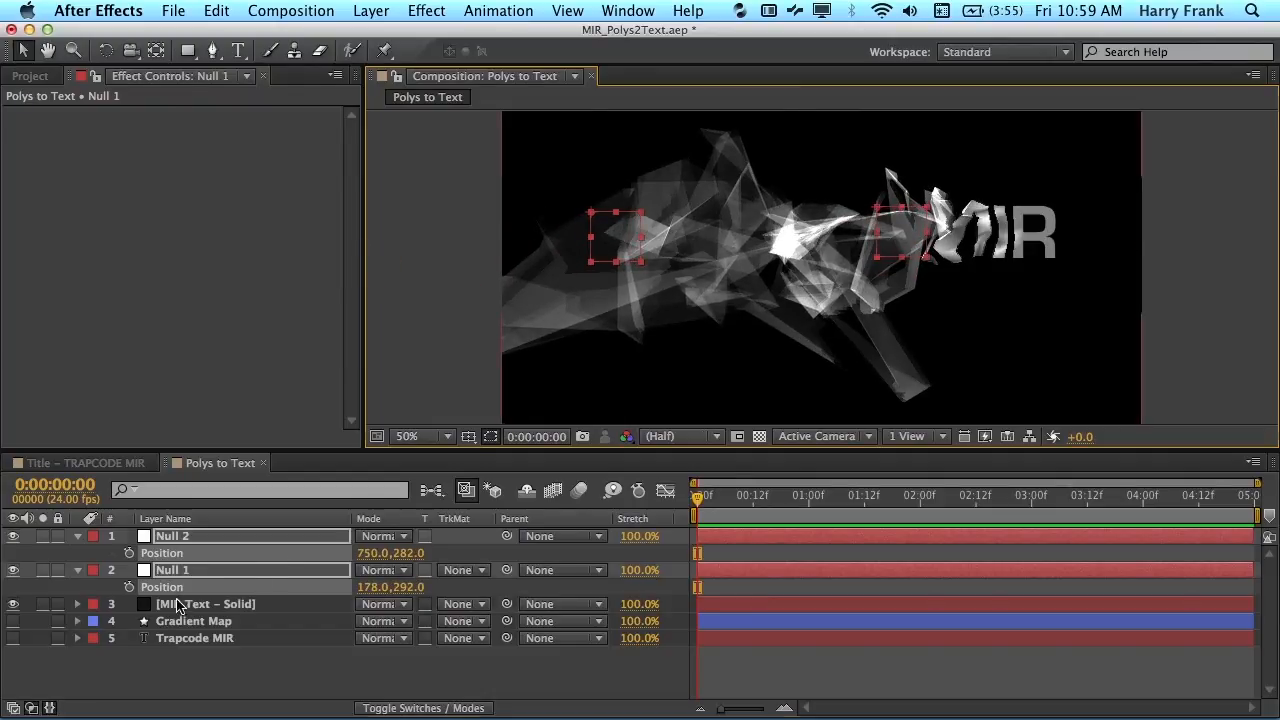
Set both Vertices X and Vertices Y of the Mir geometry on MIR Text - Solid to 100.
{"action": "left_click", "coordinate": [178, 606]}
{"action": "key", "text": "e"}
{"action": "left_click", "coordinate": [143, 621]}
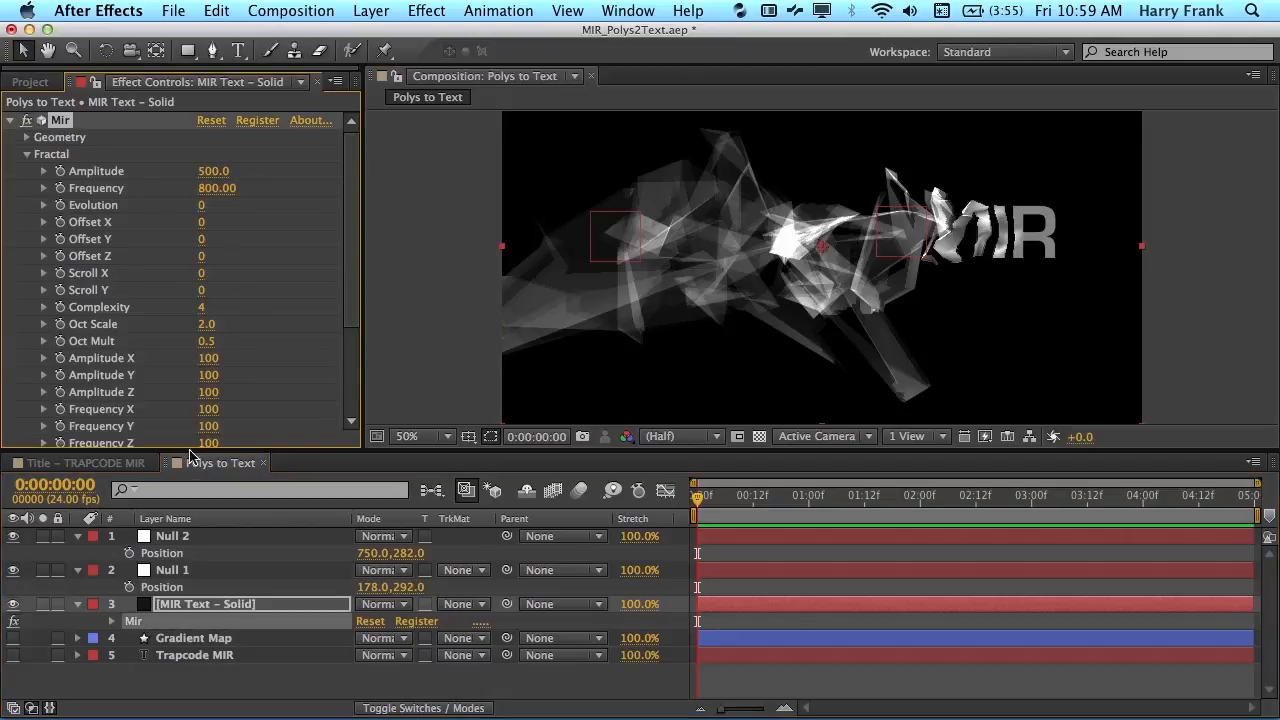
{"action": "left_click", "coordinate": [27, 139]}
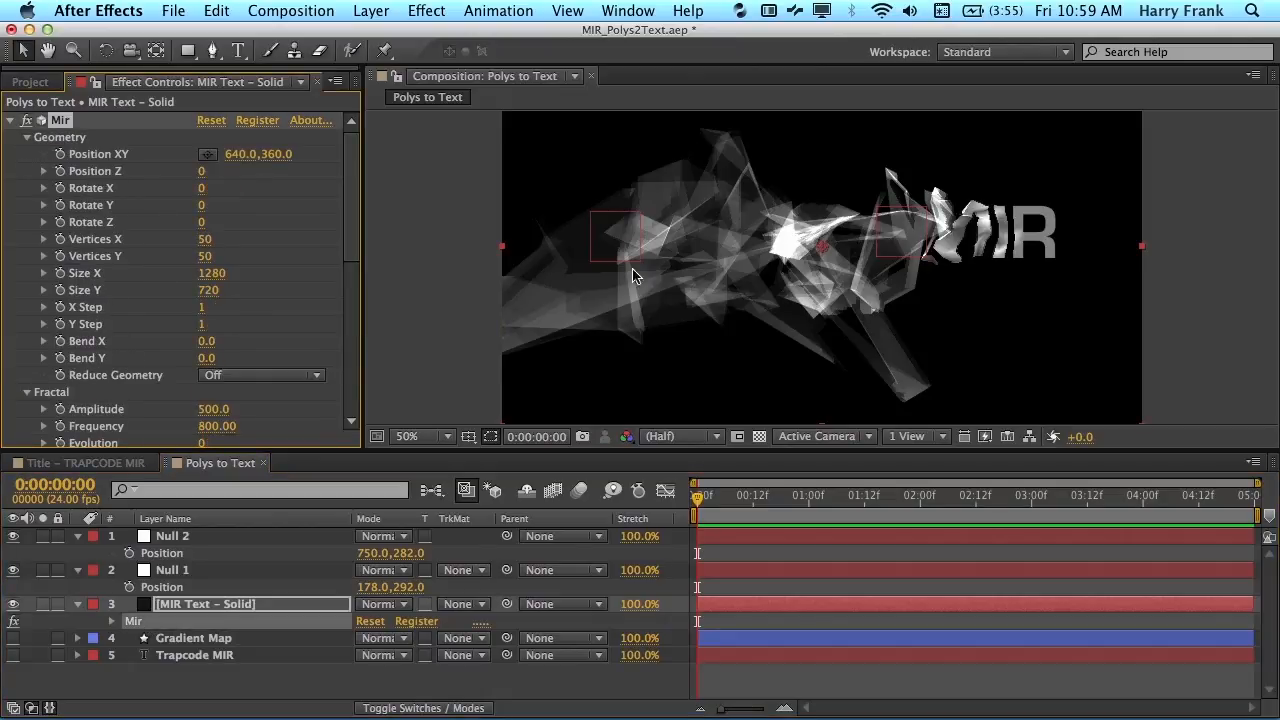
{"action": "left_click", "coordinate": [205, 240]}
{"action": "type", "text": "100"}
{"action": "key", "text": "Tab"}
{"action": "type", "text": "100"}
{"action": "key", "text": "Return"}
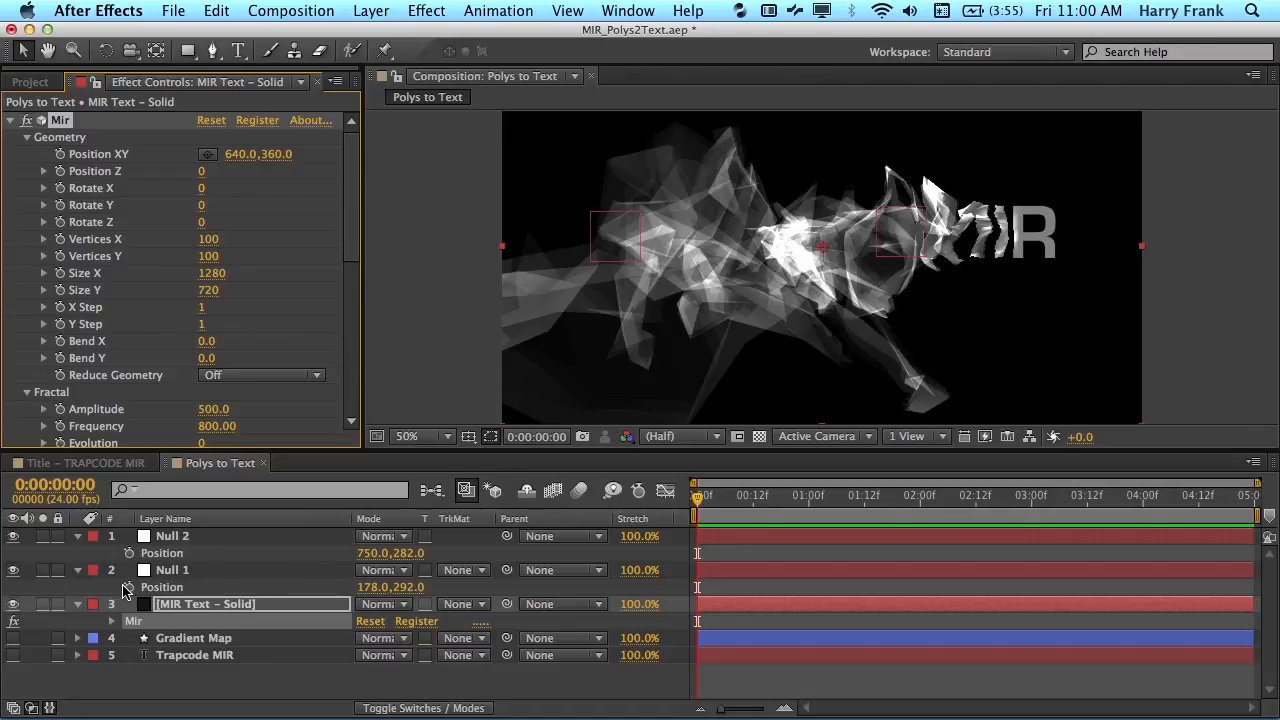
At 3 seconds, keyframe both nulls' Position with Null 1 at about -674, 308 and Null 2 at about -102, 298.
{"action": "left_click_drag", "start_coordinate": [722, 500], "coordinate": [1031, 525]}
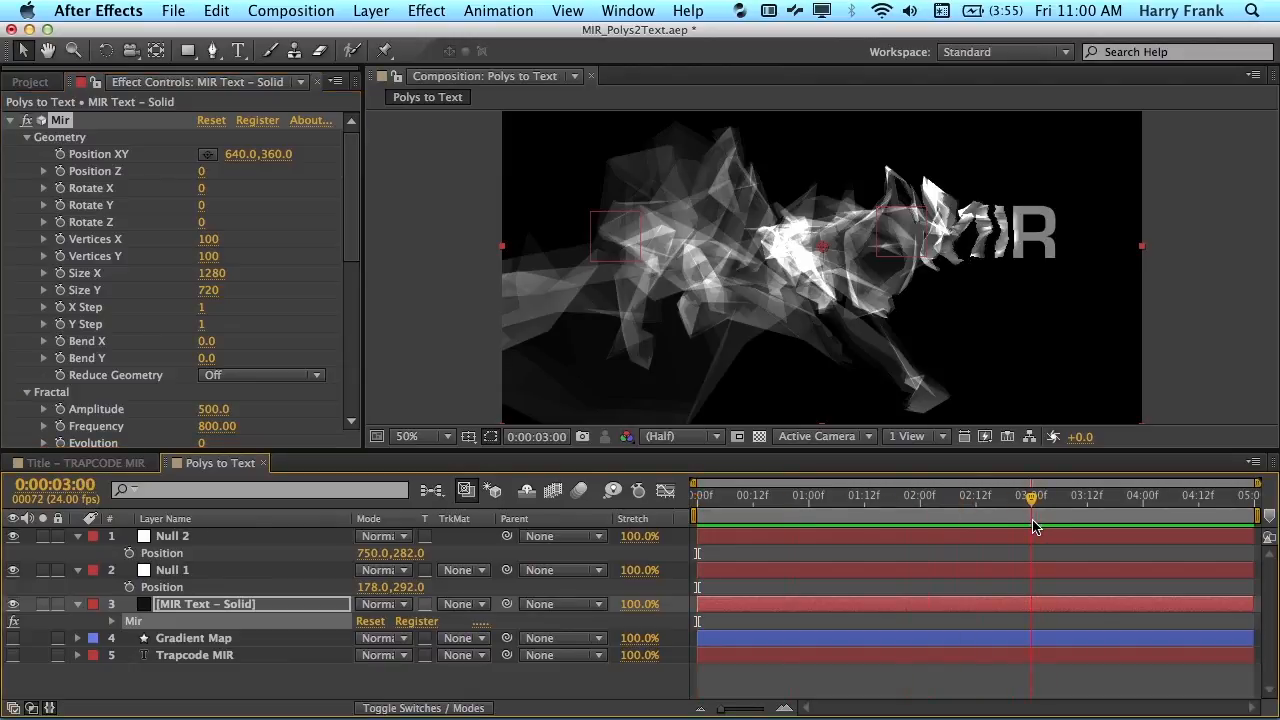
{"action": "left_click", "coordinate": [128, 587]}
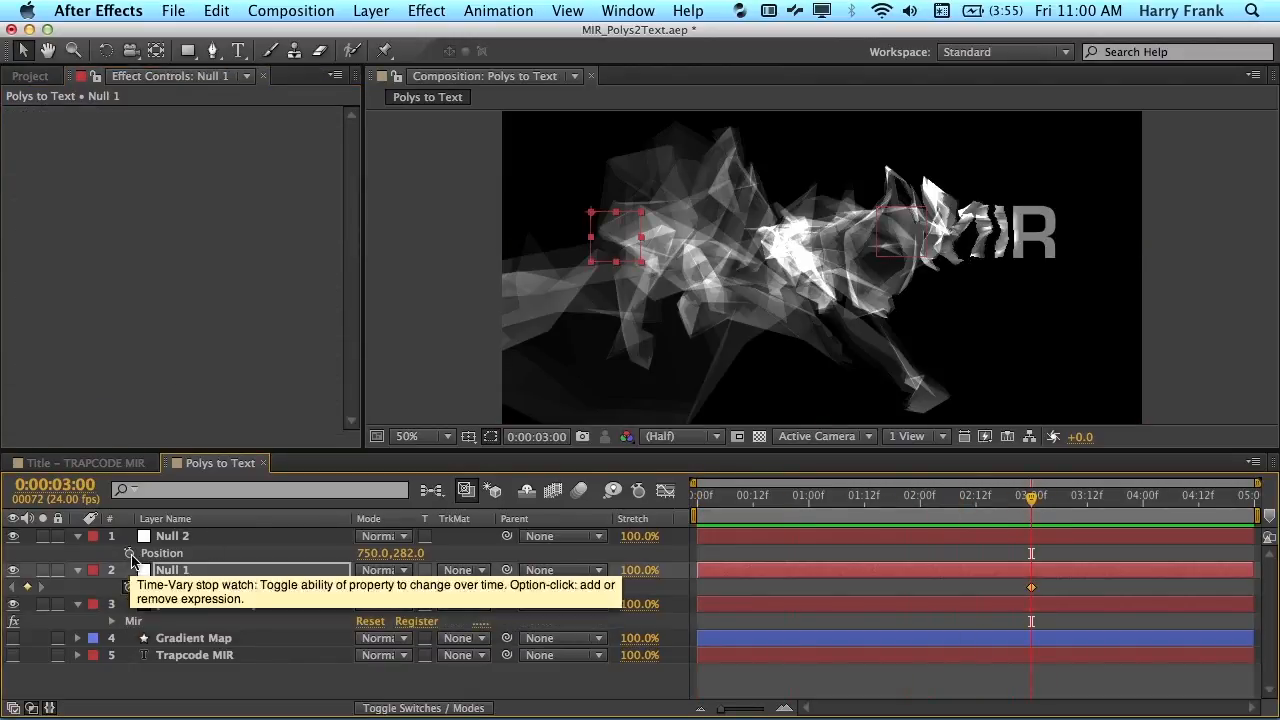
{"action": "left_click", "coordinate": [128, 553]}
{"action": "left_click", "coordinate": [178, 575]}
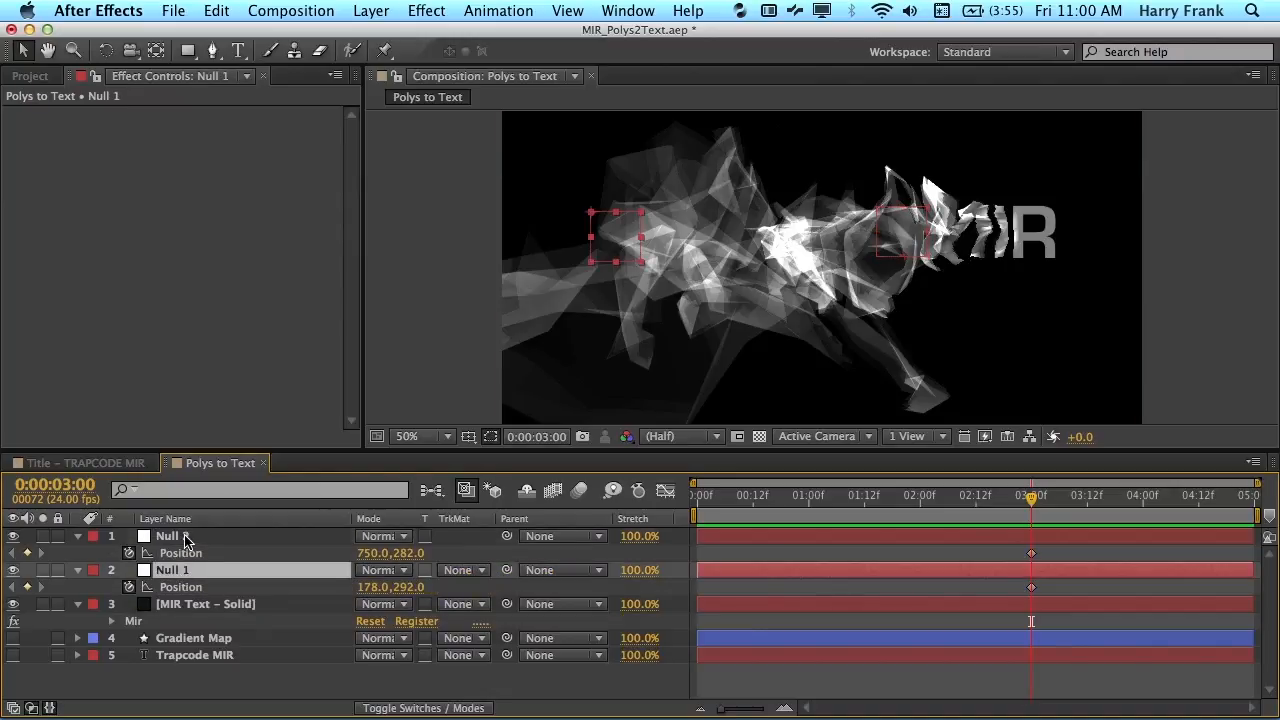
{"action": "left_click", "coordinate": [184, 541], "text": "shift"}
{"action": "left_click_drag", "start_coordinate": [915, 252], "coordinate": [478, 250]}
At 0 seconds, move Null 1 to about 628, 320 and Null 2 to about 1200, 310, and apply Easy Ease to the 3-second keyframes.
{"action": "left_click_drag", "start_coordinate": [806, 502], "coordinate": [581, 510]}
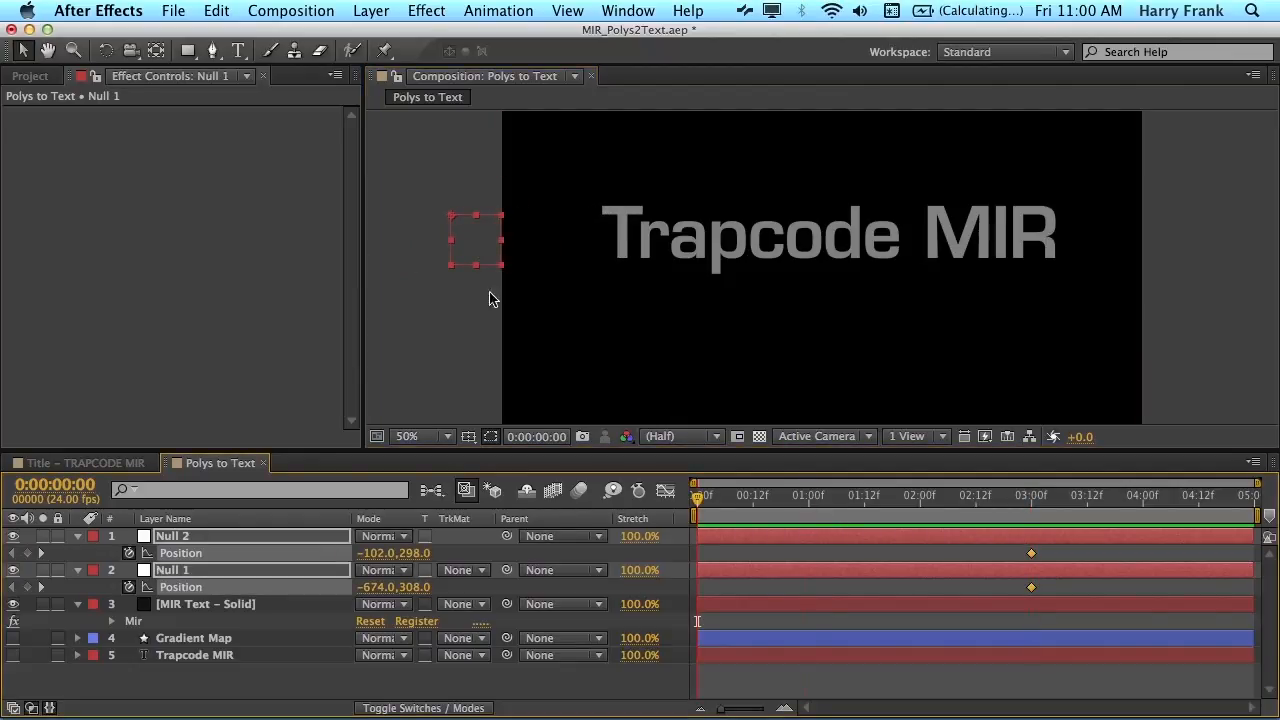
{"action": "left_click_drag", "start_coordinate": [487, 240], "coordinate": [1142, 257]}
{"action": "left_click_drag", "start_coordinate": [1055, 546], "coordinate": [996, 603]}
{"action": "key", "text": "F9"}
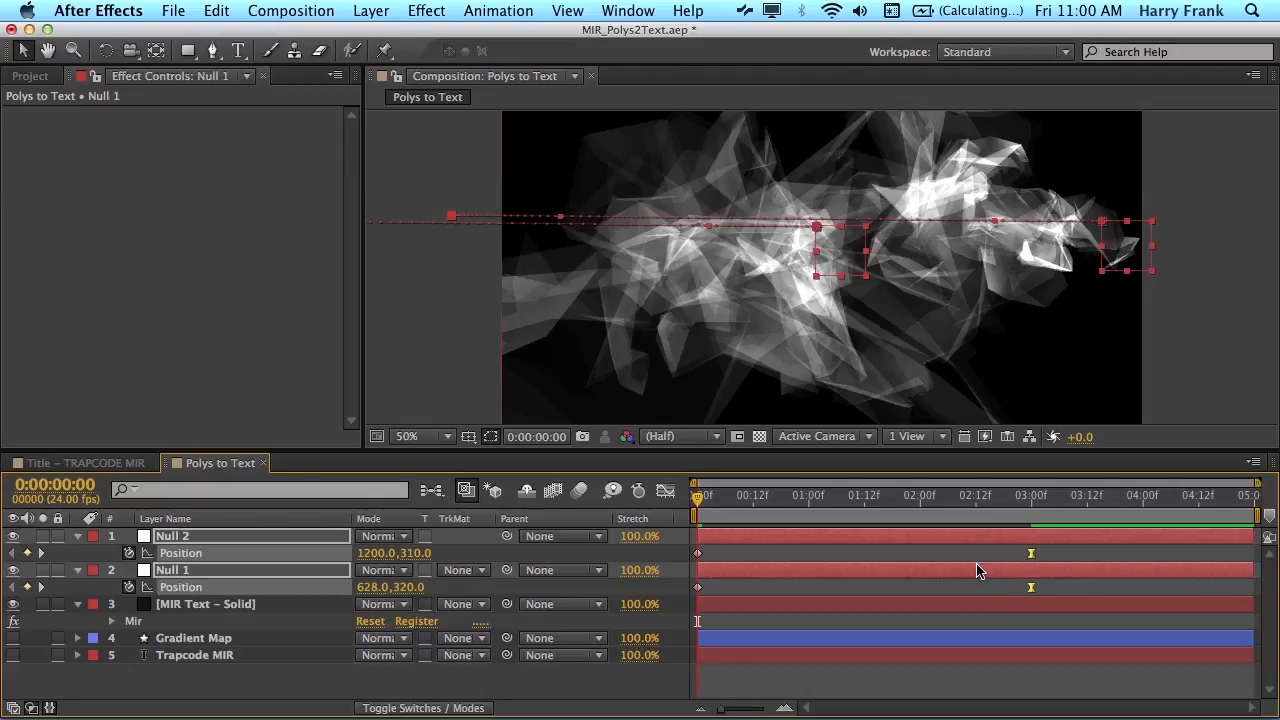
Scrub through the animation to frame 16 and set the Mir material color of MIR Text - Solid to green 51CB30.
{"action": "left_click", "coordinate": [712, 508]}
{"action": "left_click_drag", "start_coordinate": [712, 508], "coordinate": [739, 508]}
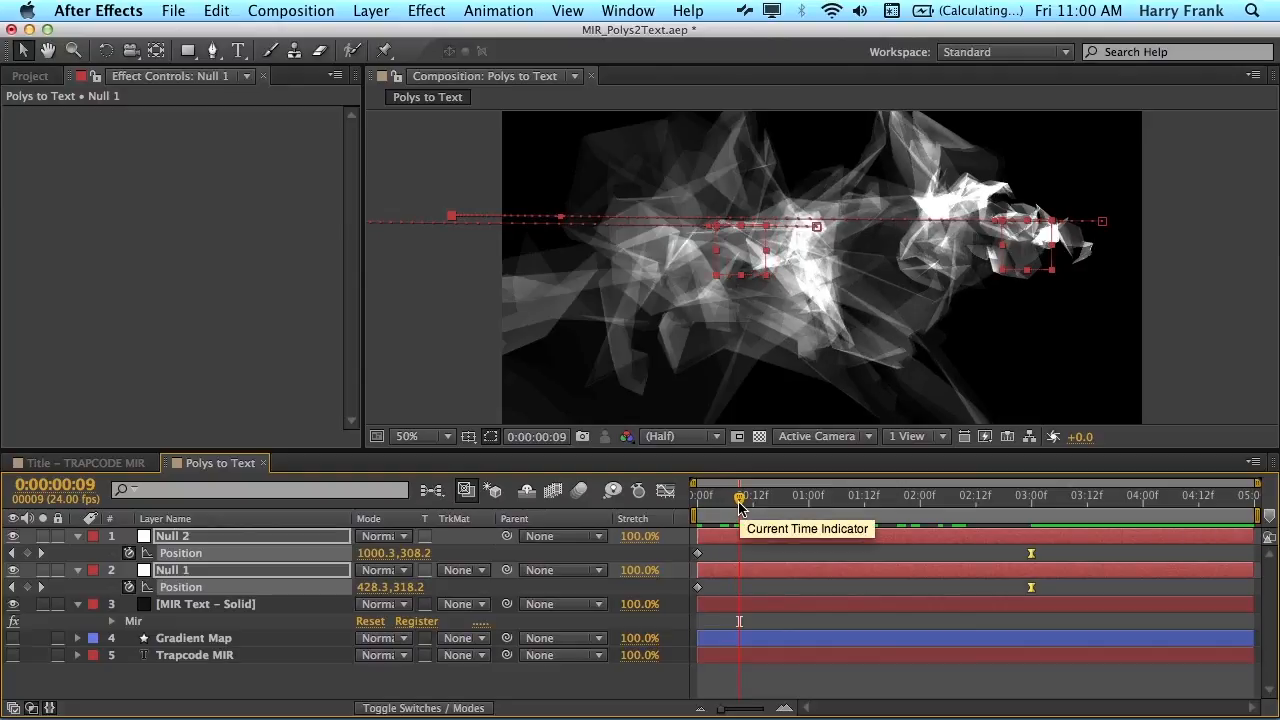
{"action": "left_click_drag", "start_coordinate": [737, 505], "coordinate": [934, 508]}
{"action": "left_click_drag", "start_coordinate": [851, 516], "coordinate": [772, 508]}
{"action": "left_click", "coordinate": [771, 621]}
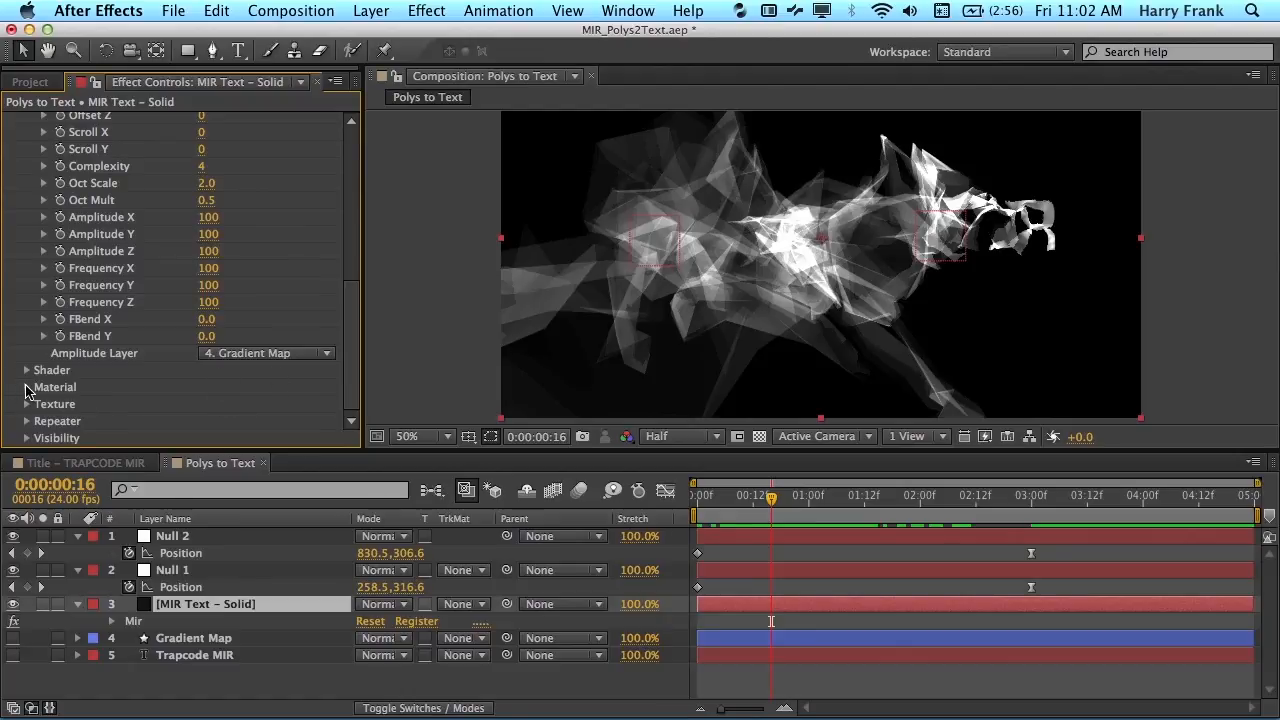
{"action": "left_click", "coordinate": [27, 388]}
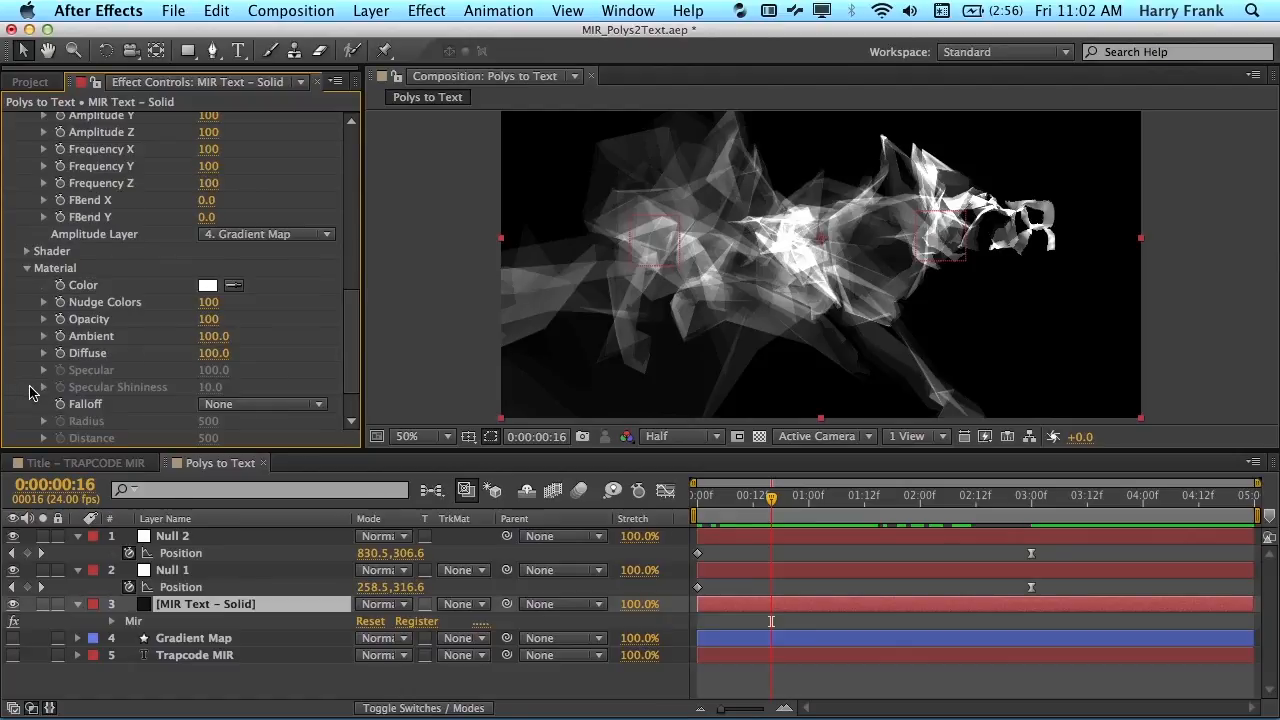
{"action": "left_click", "coordinate": [207, 285]}
{"action": "left_click_drag", "start_coordinate": [476, 624], "coordinate": [478, 583]}
{"action": "left_click_drag", "start_coordinate": [320, 448], "coordinate": [397, 457]}
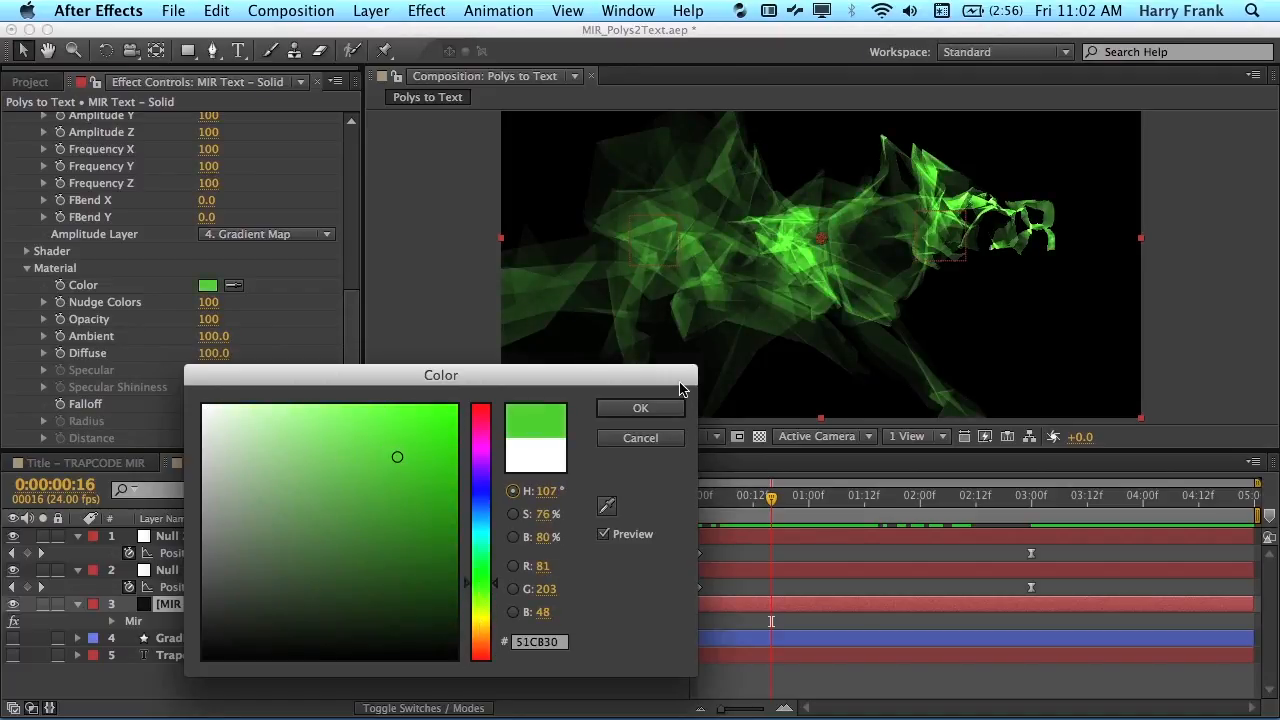
{"action": "left_click", "coordinate": [663, 410]}
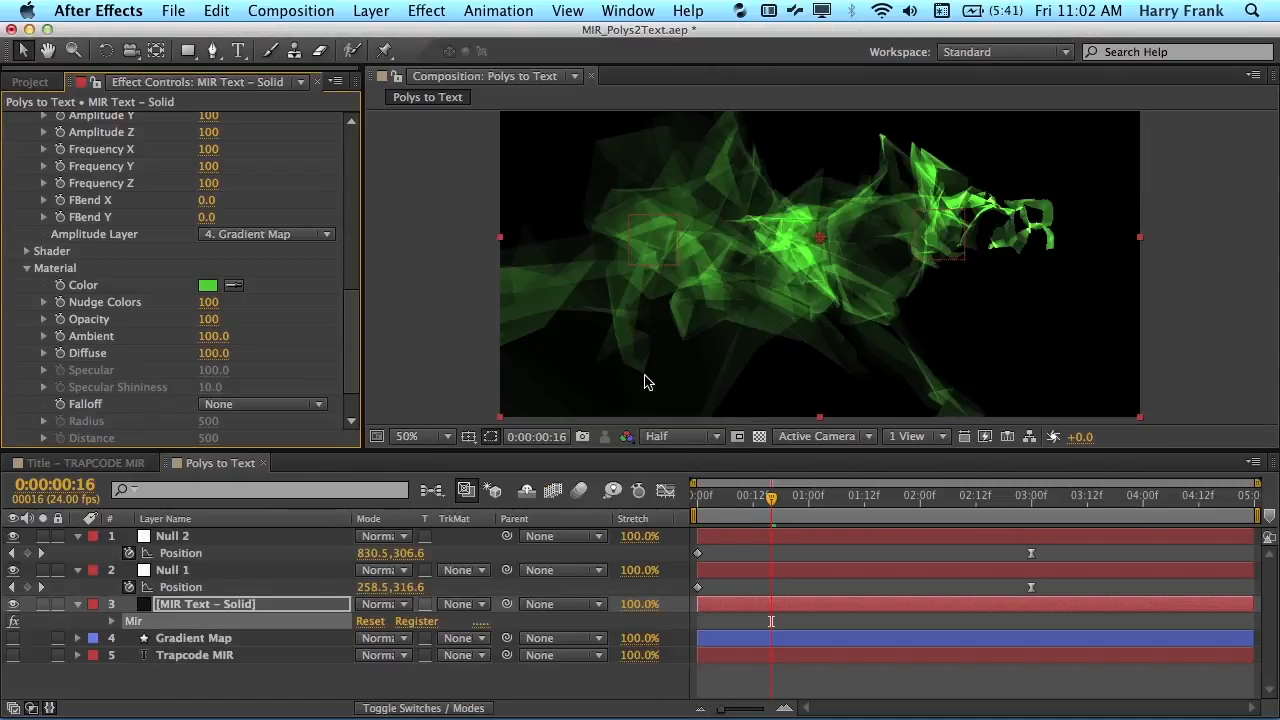
Save the project, then duplicate the MIR Text - Solid layer and name the copy's new solid "MIR Text - Wireframe".
{"action": "left_click", "coordinate": [236, 606]}
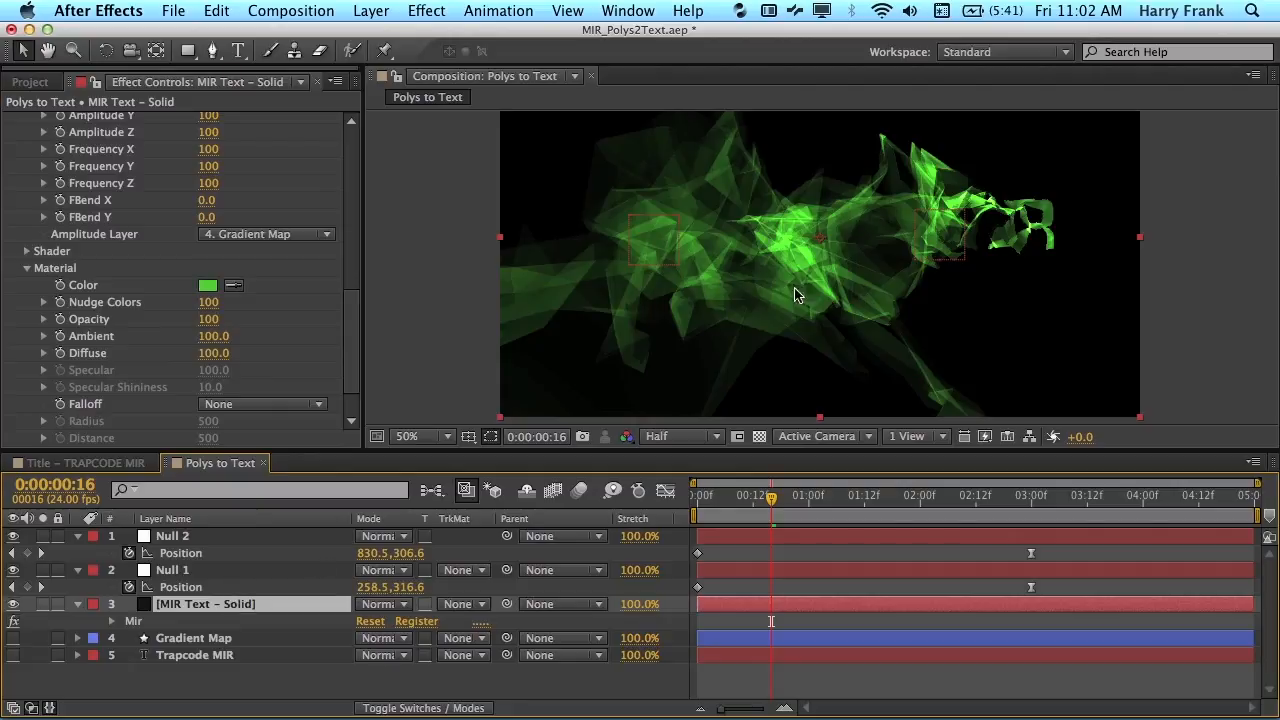
{"action": "key", "text": "super+s"}
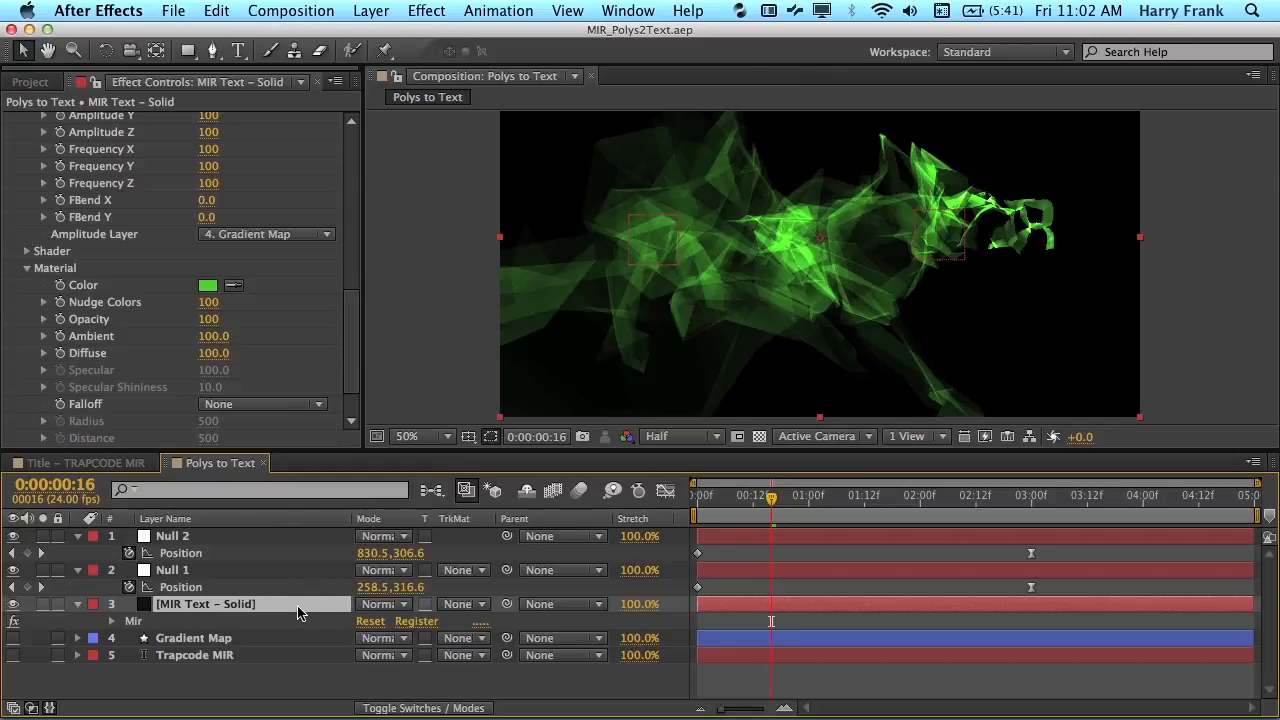
{"action": "key", "text": "super+d"}
{"action": "key", "text": "super+shift+y"}
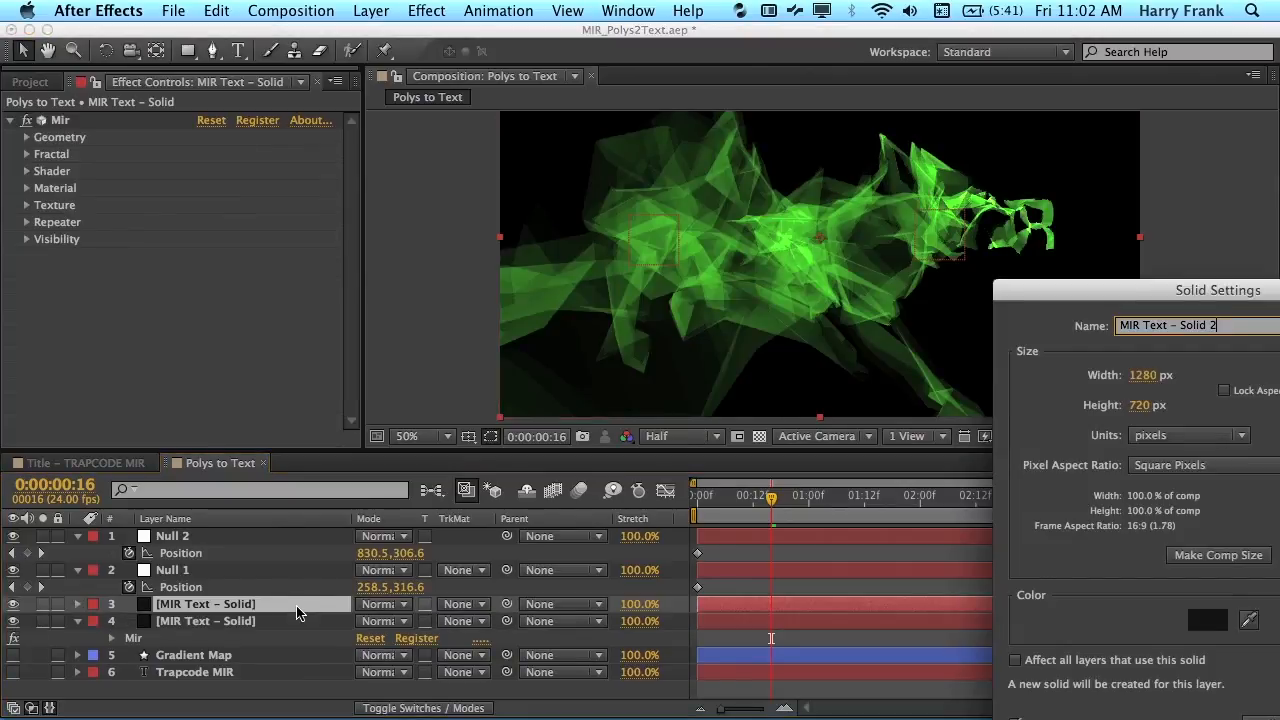
{"action": "left_click_drag", "start_coordinate": [1180, 293], "coordinate": [762, 187]}
{"action": "key", "text": "shift+Left"}
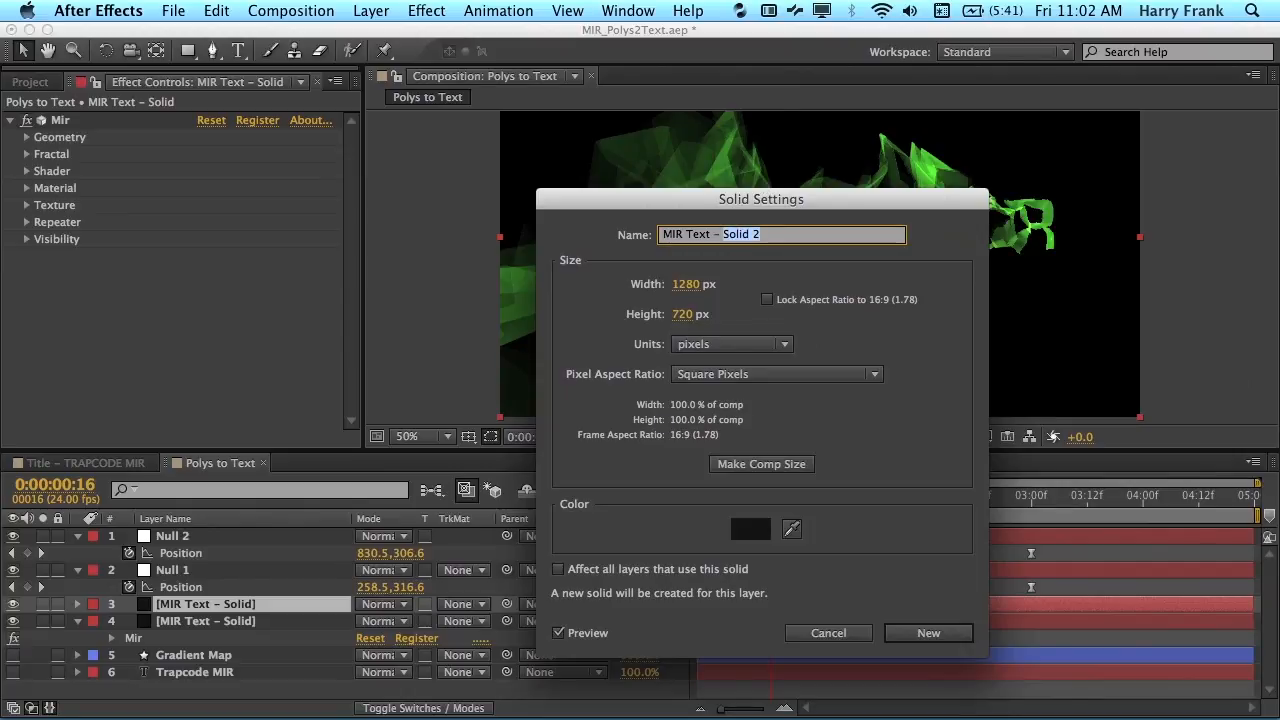
{"action": "type", "text": "Wireframe"}
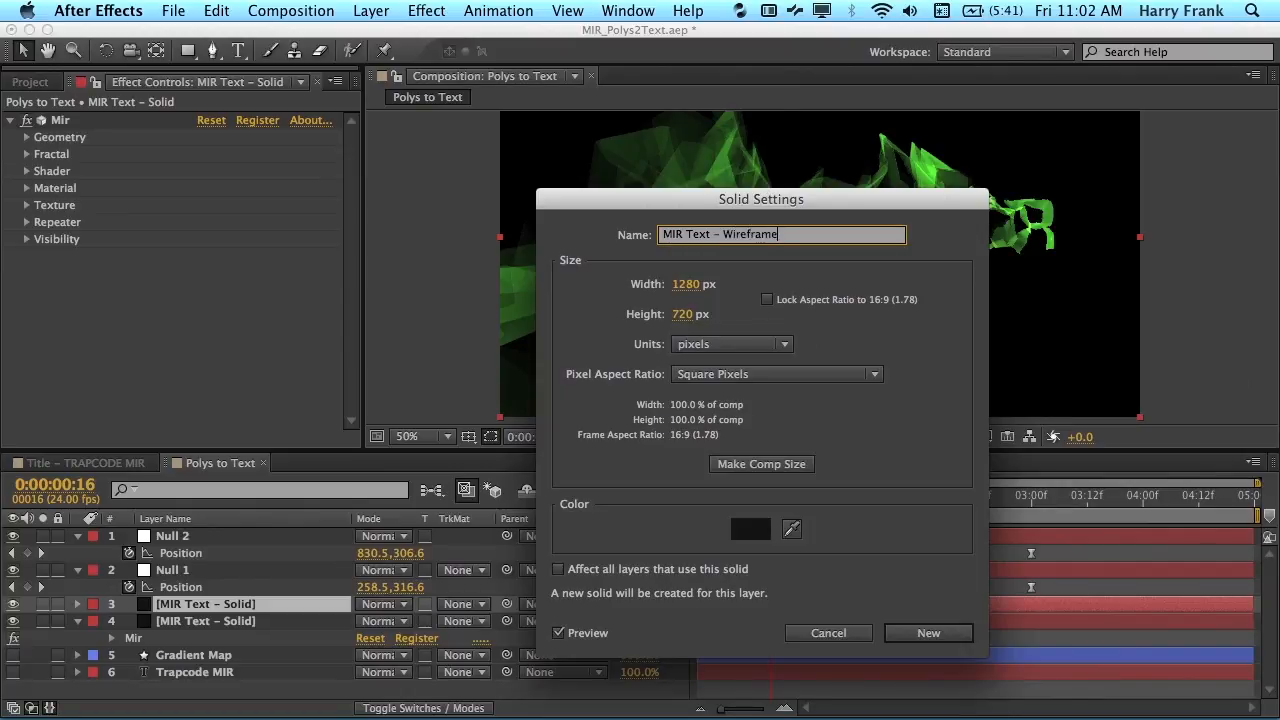
{"action": "key", "text": "Return"}
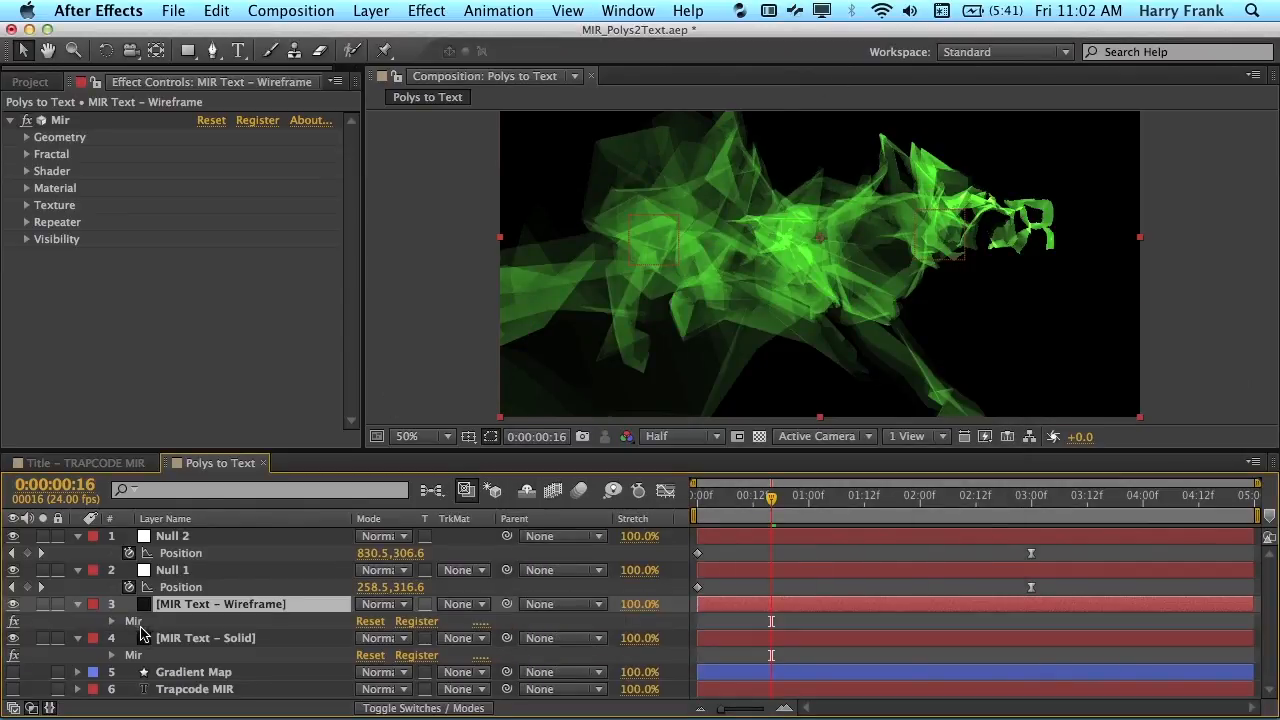
Set the Mir shader's Draw mode on MIR Text - Wireframe to Wireframe and inspect the mesh and letters up close.
{"action": "left_click", "coordinate": [134, 622]}
{"action": "left_click", "coordinate": [27, 171]}
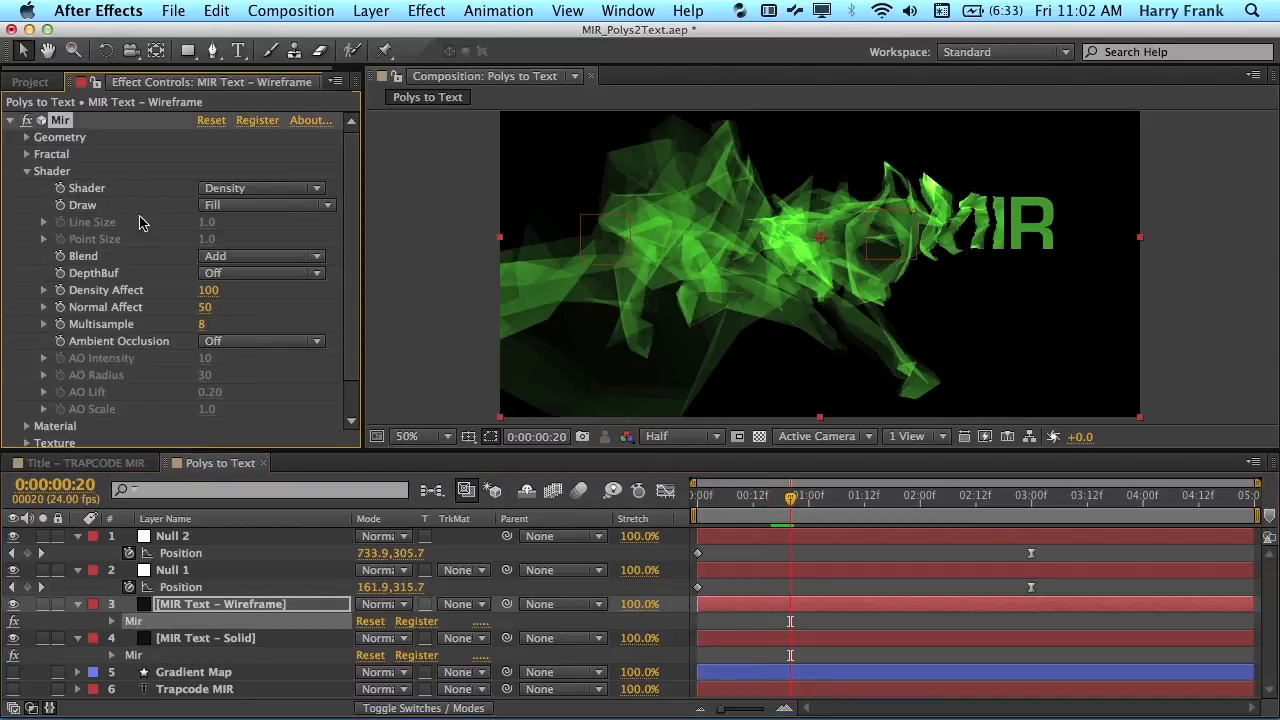
{"action": "left_click", "coordinate": [220, 205]}
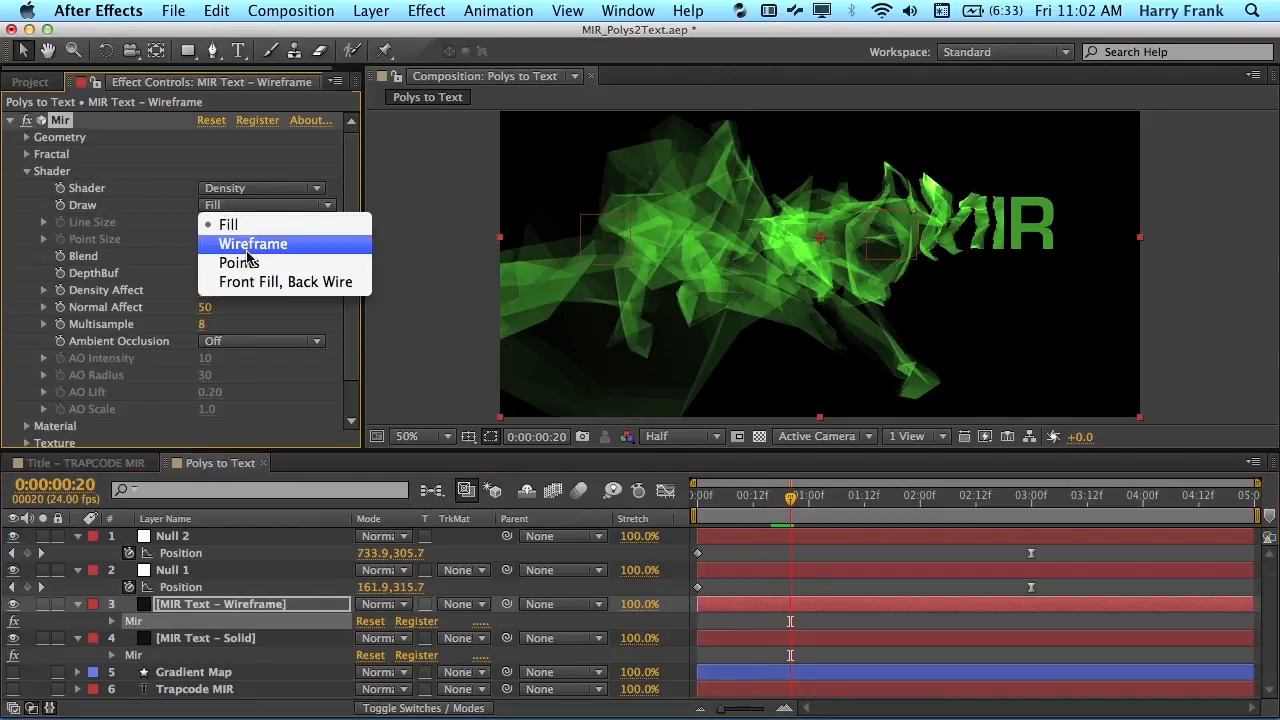
{"action": "left_click", "coordinate": [245, 244]}
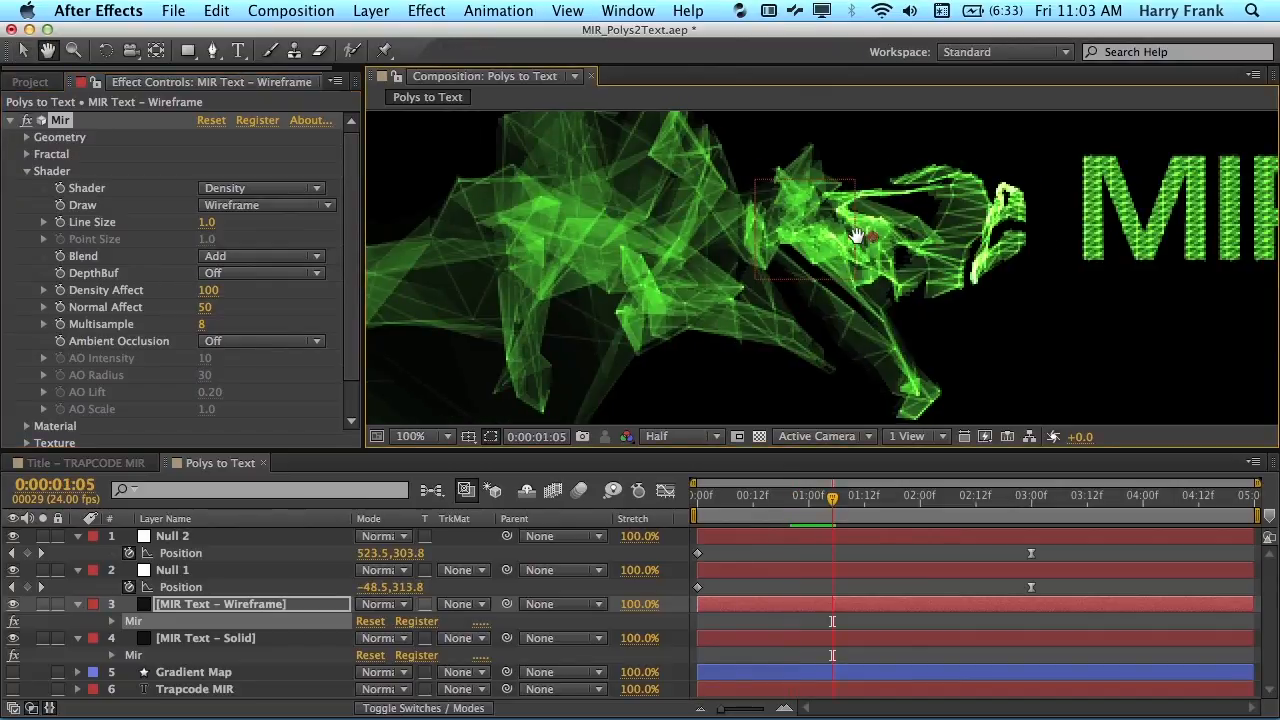
{"action": "key", "text": "space"}
{"action": "left_click_drag", "start_coordinate": [785, 215], "coordinate": [590, 238]}
{"action": "key", "text": "space"}
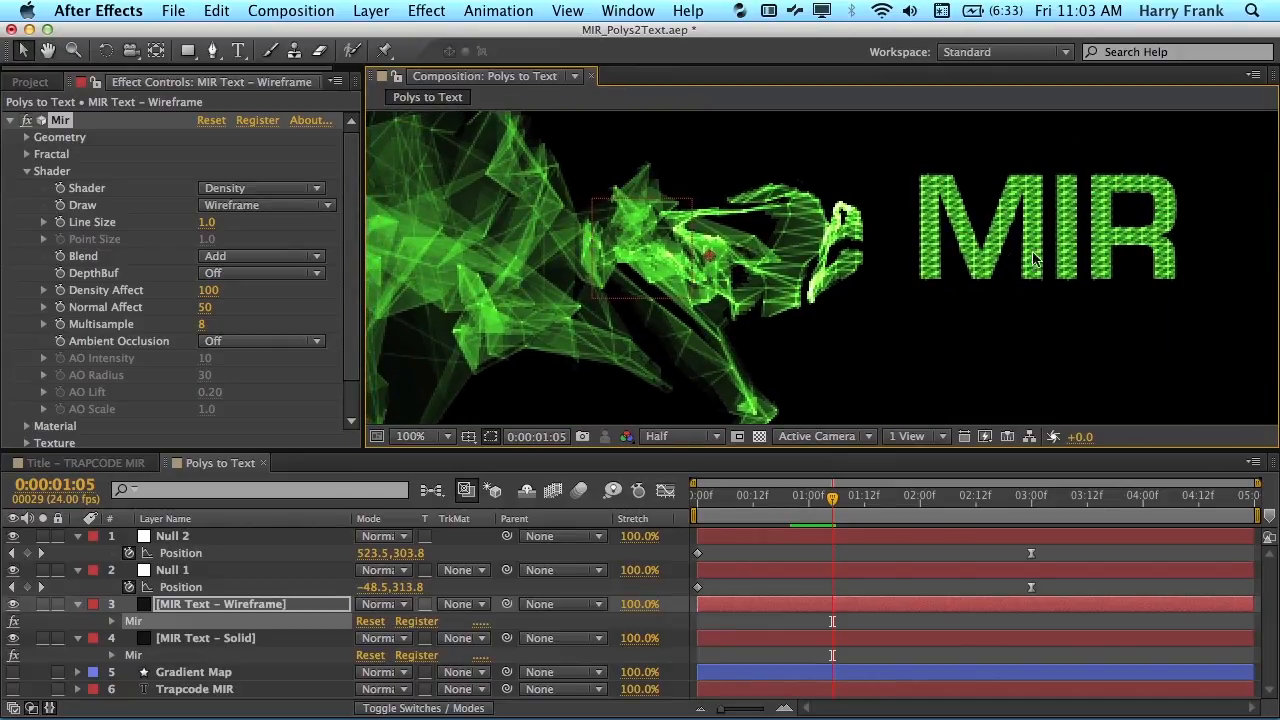
{"action": "key", "text": "space"}
{"action": "left_click_drag", "start_coordinate": [743, 316], "coordinate": [809, 294]}
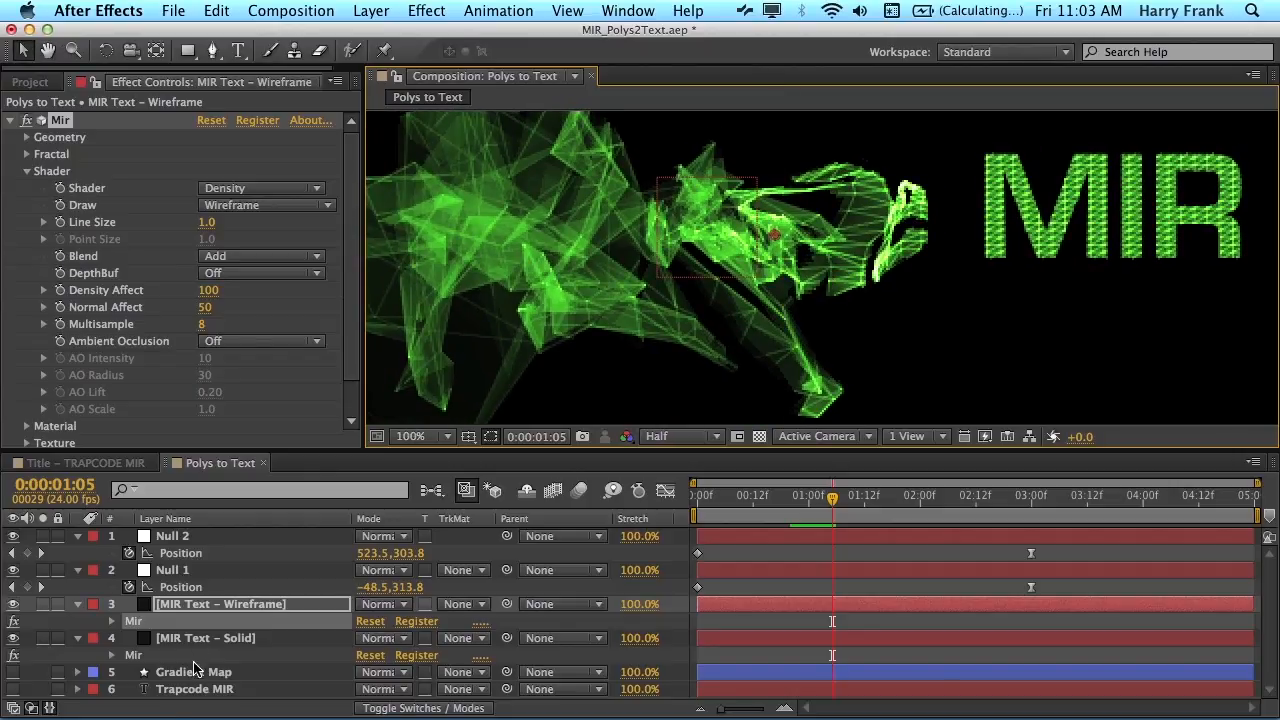
Move the Gradient Map layer directly above MIR Text - Wireframe and use it as that layer's Luma Matte.
{"action": "left_click_drag", "start_coordinate": [195, 668], "coordinate": [238, 612]}
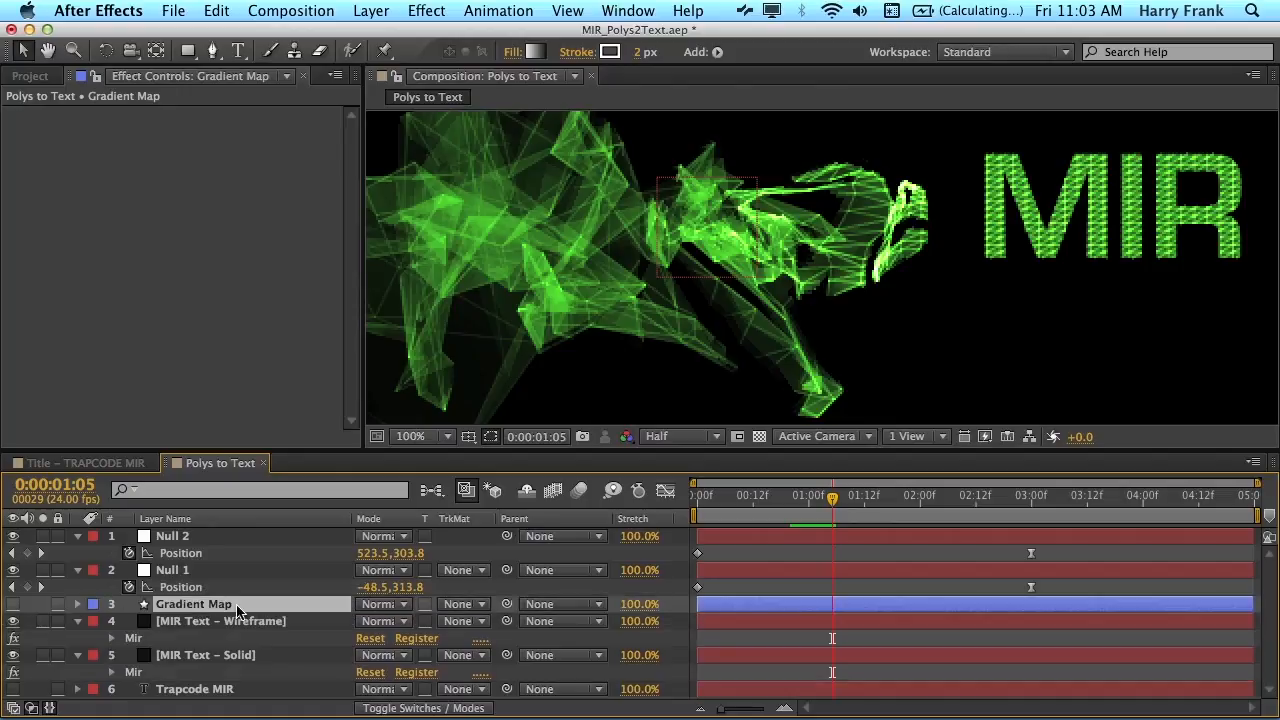
{"action": "left_click", "coordinate": [474, 623]}
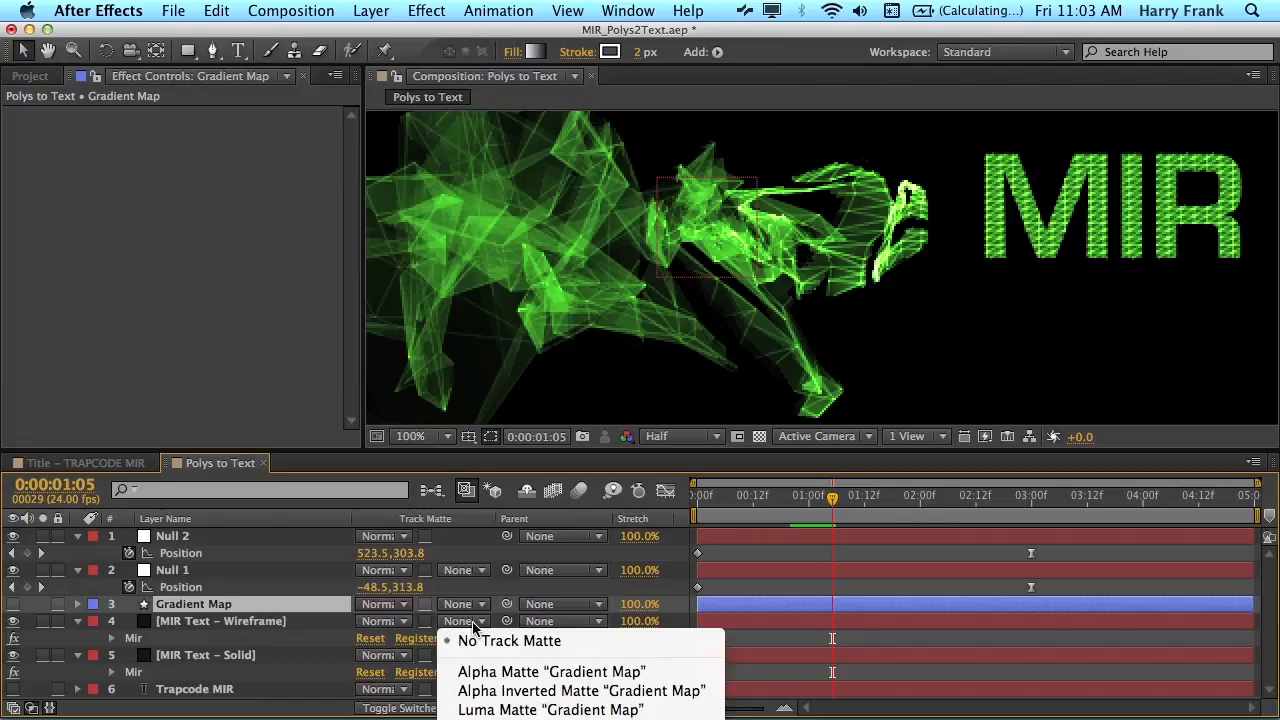
{"action": "left_click", "coordinate": [545, 709]}
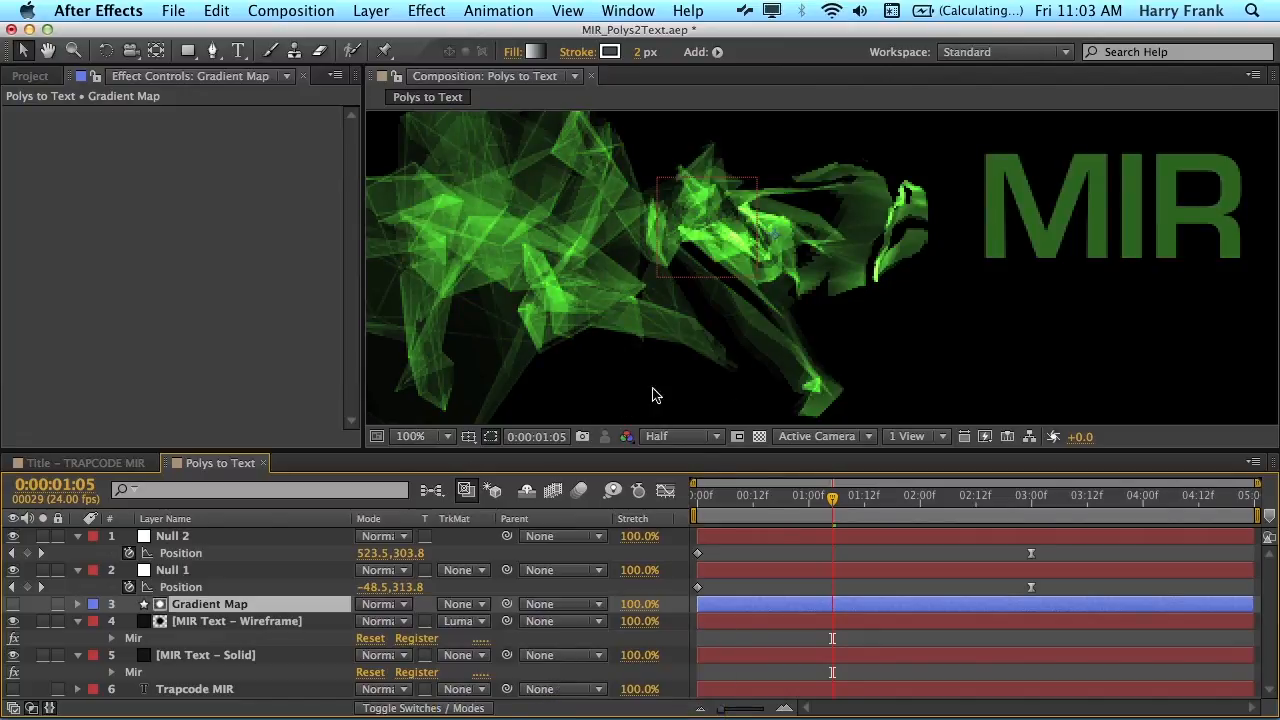
Examine the matted wireframe across the mesh and the MIR letters, comparing it with the temporarily shown Gradient Map.
{"action": "key", "text": "space"}
{"action": "left_click_drag", "start_coordinate": [603, 339], "coordinate": [729, 340]}
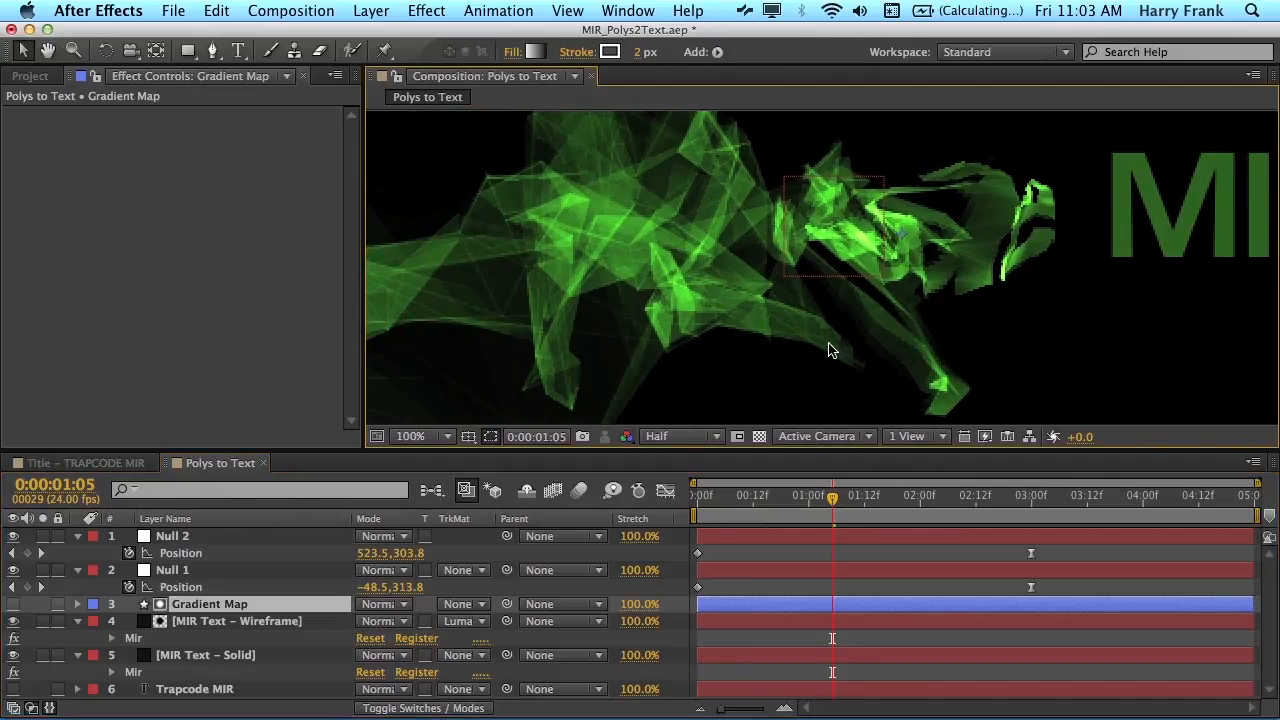
{"action": "key", "text": "space"}
{"action": "left_click_drag", "start_coordinate": [878, 290], "coordinate": [678, 269]}
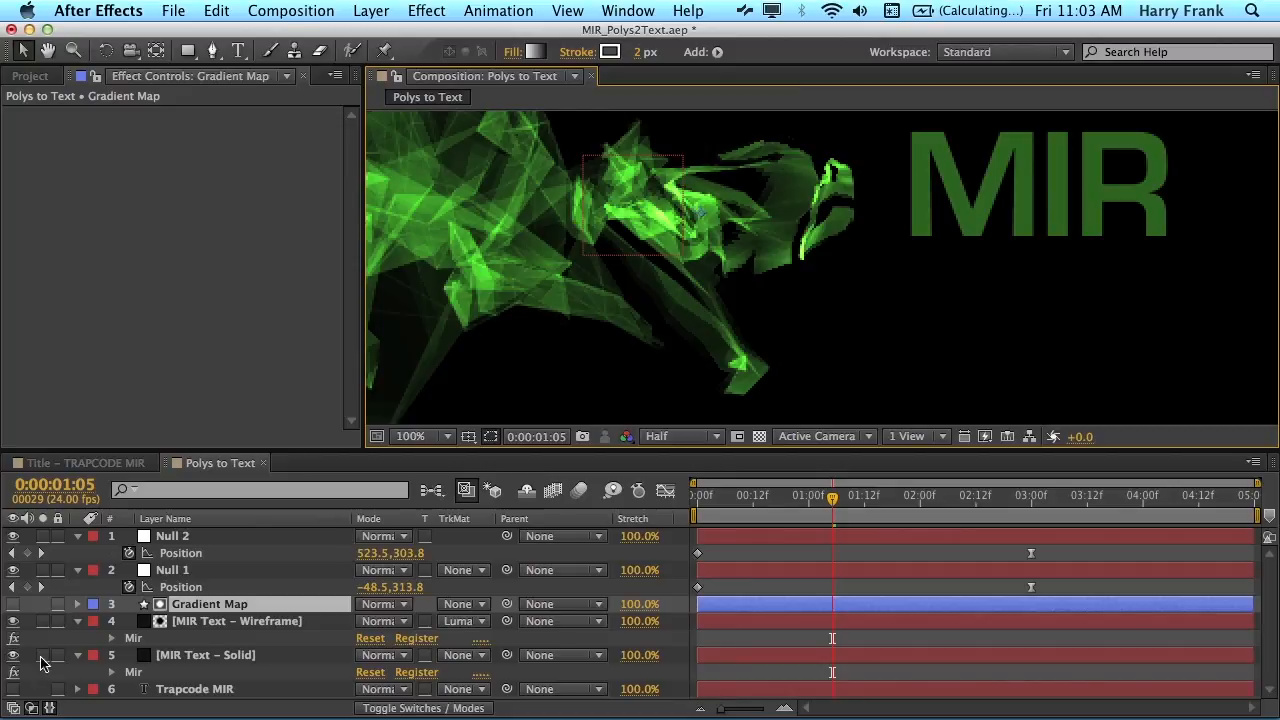
{"action": "left_click", "coordinate": [12, 604]}
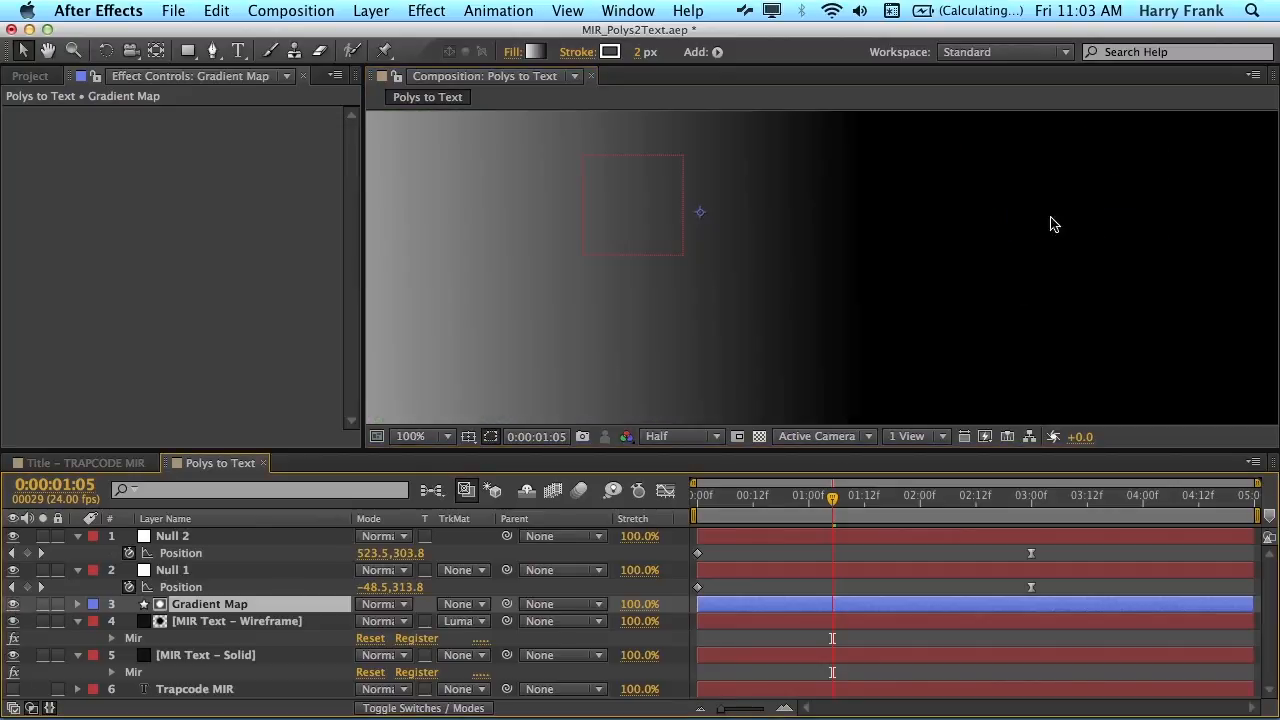
{"action": "left_click", "coordinate": [12, 604]}
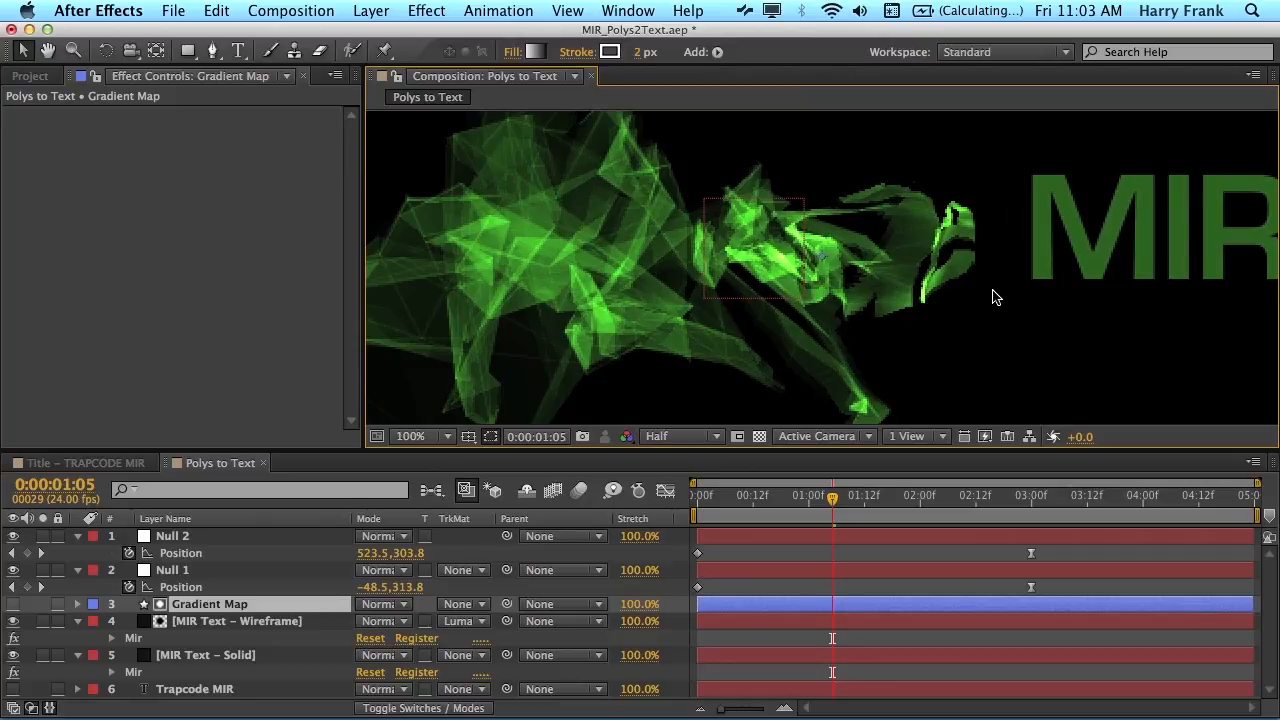
{"action": "key", "text": "space"}
{"action": "left_click_drag", "start_coordinate": [901, 270], "coordinate": [933, 254]}
{"action": "key", "text": "comma"}
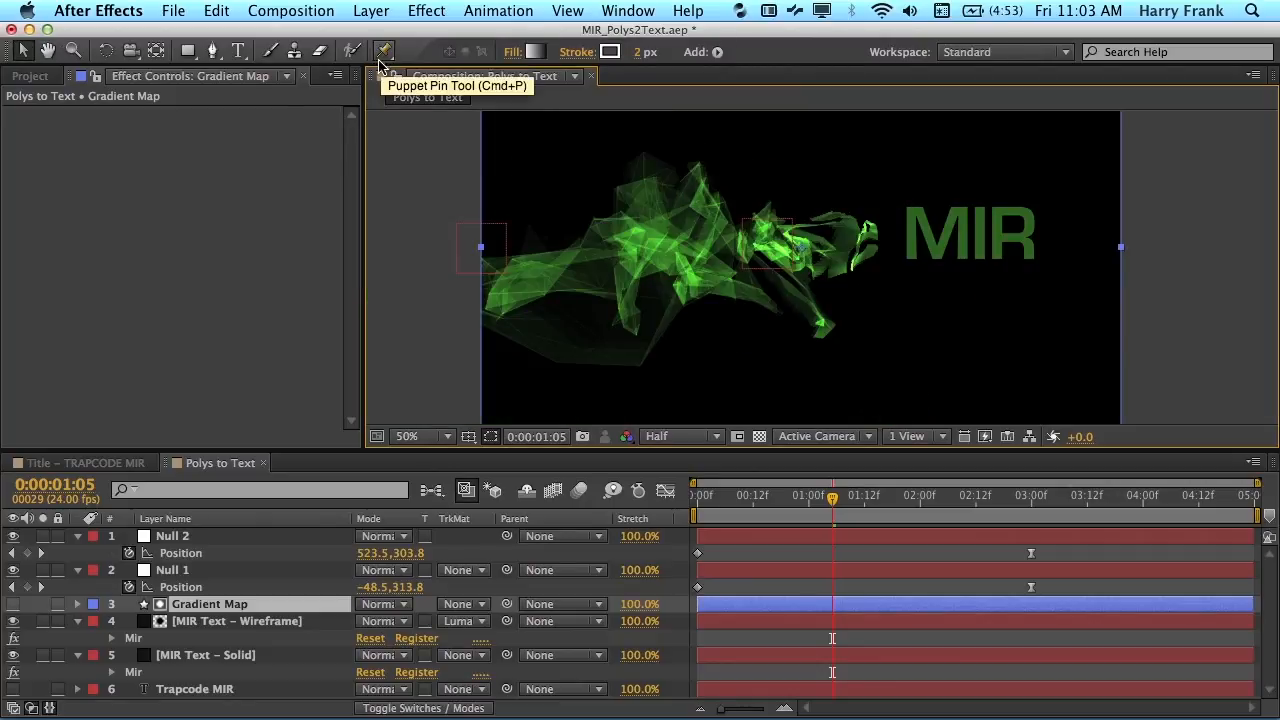
Add a two-node camera to the composition with its default settings.
{"action": "left_click", "coordinate": [371, 10]}
{"action": "mouse_move", "coordinate": [375, 38]}
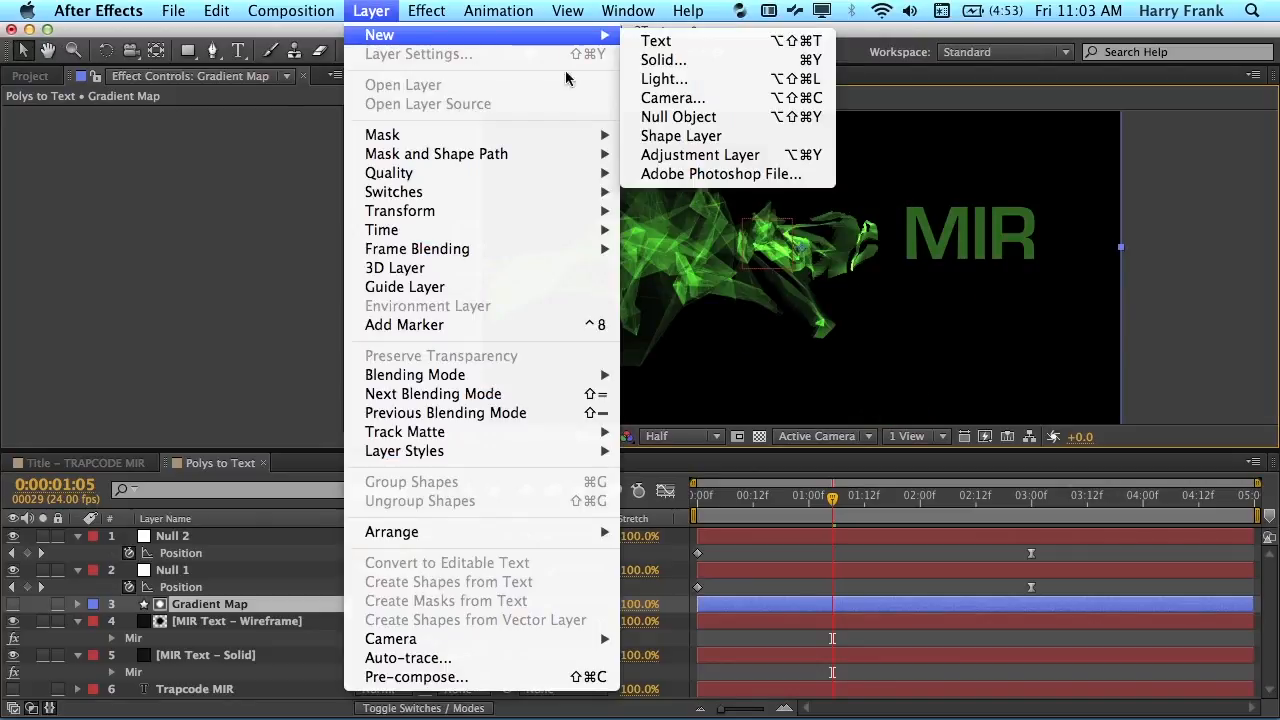
{"action": "left_click", "coordinate": [671, 98]}
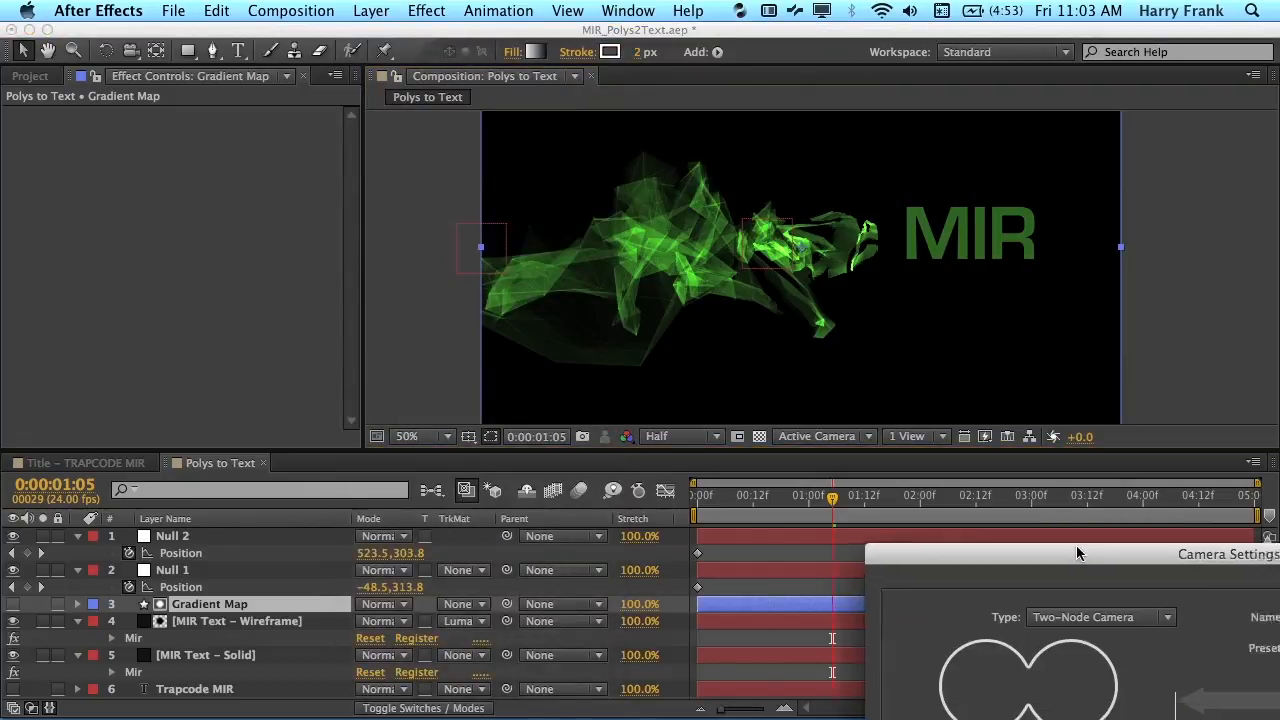
{"action": "key", "text": "Return"}
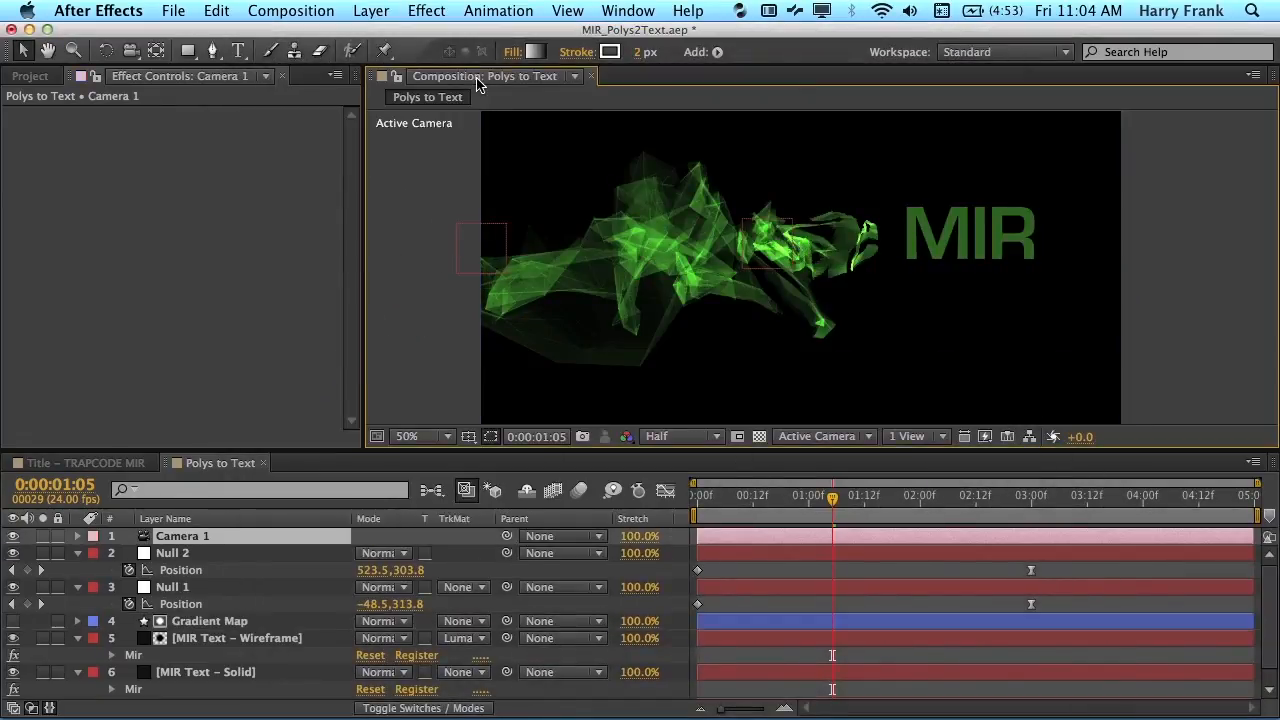
Reveal the camera's position and rotation properties and keyframe its Z Rotation and Position at 3 seconds.
{"action": "key", "text": "p"}
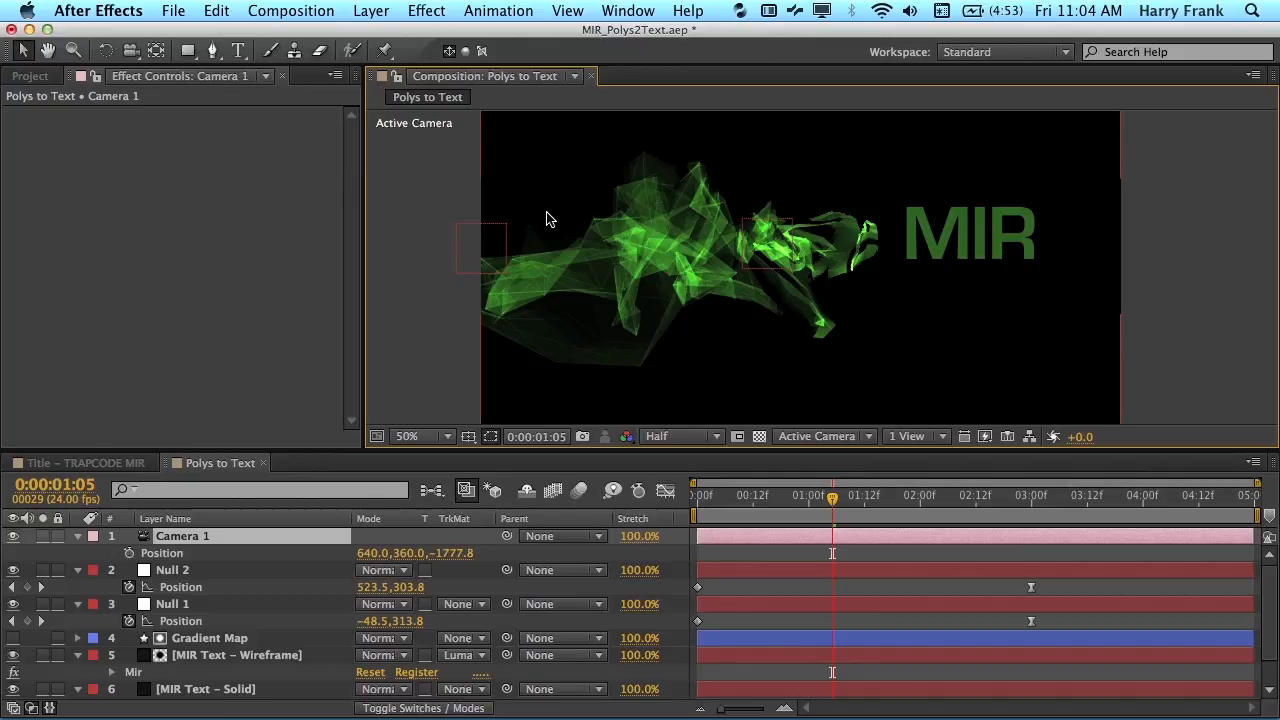
{"action": "key", "text": "shift+r"}
{"action": "left_click_drag", "start_coordinate": [1018, 497], "coordinate": [1031, 498]}
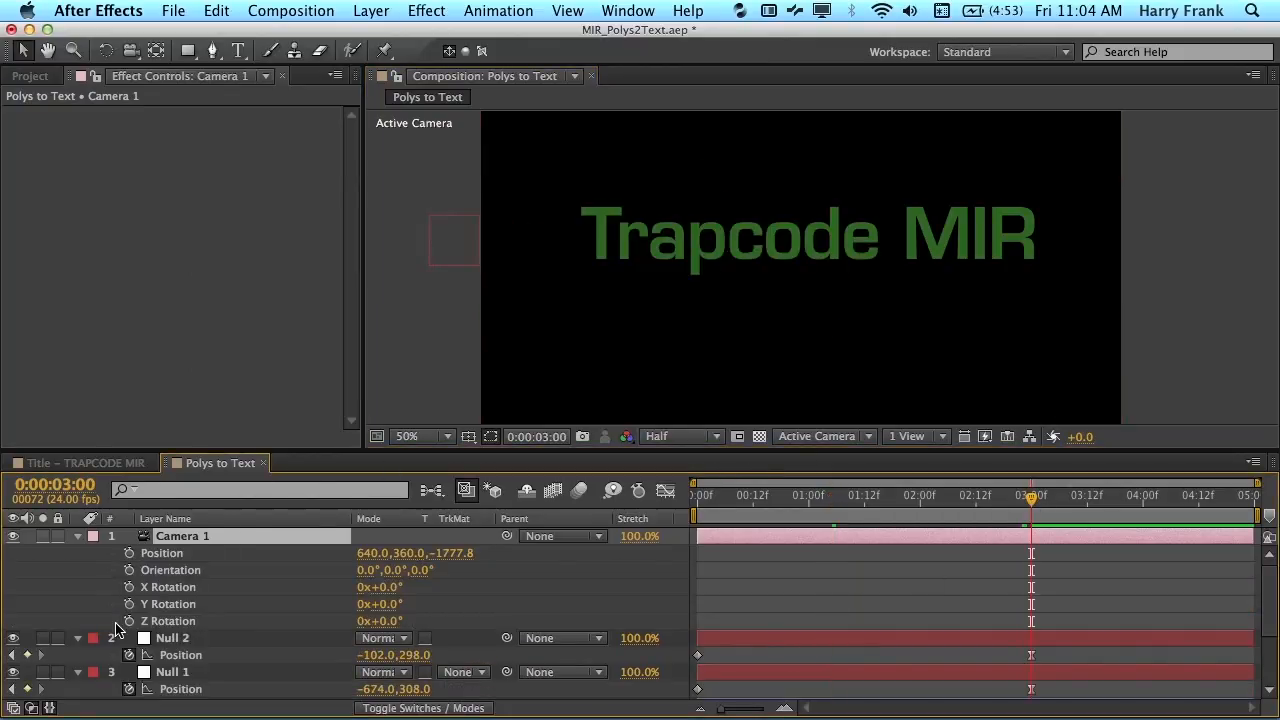
{"action": "left_click", "coordinate": [129, 621]}
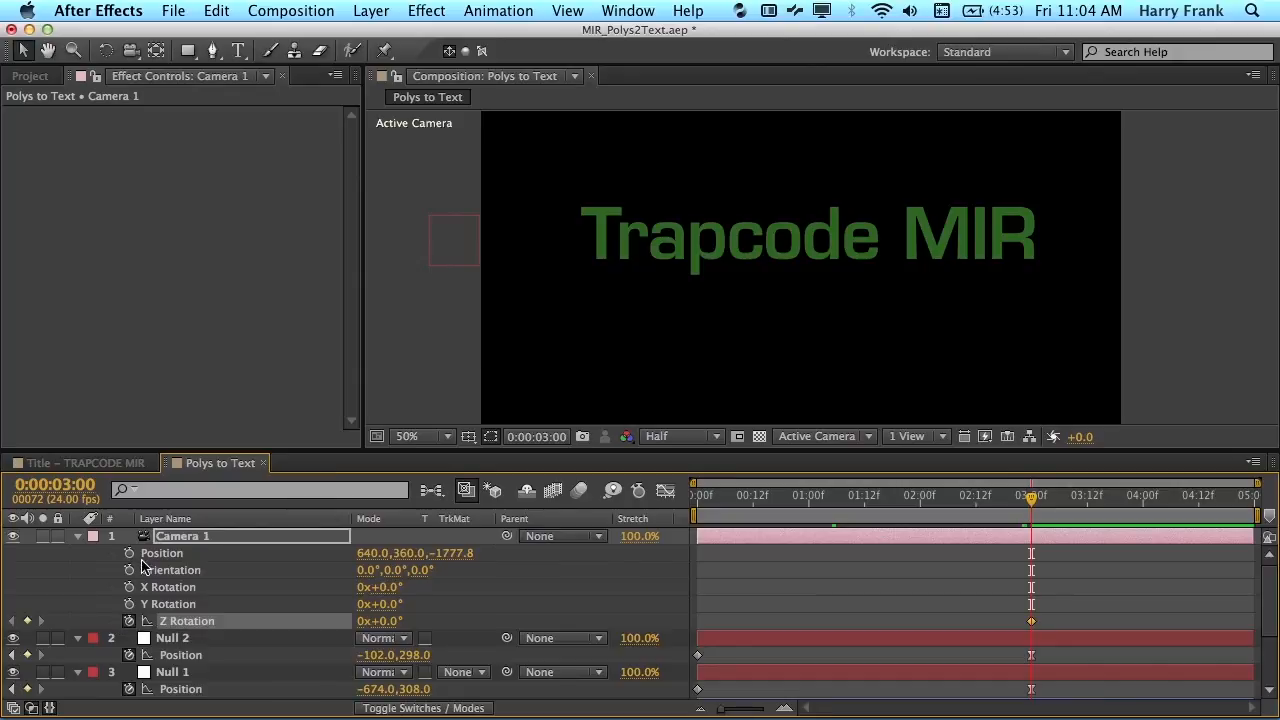
{"action": "left_click", "coordinate": [129, 553]}
At 0 seconds, move the camera in to a Z position of about -426 and set its Z Rotation to -90°.
{"action": "key", "text": "Home"}
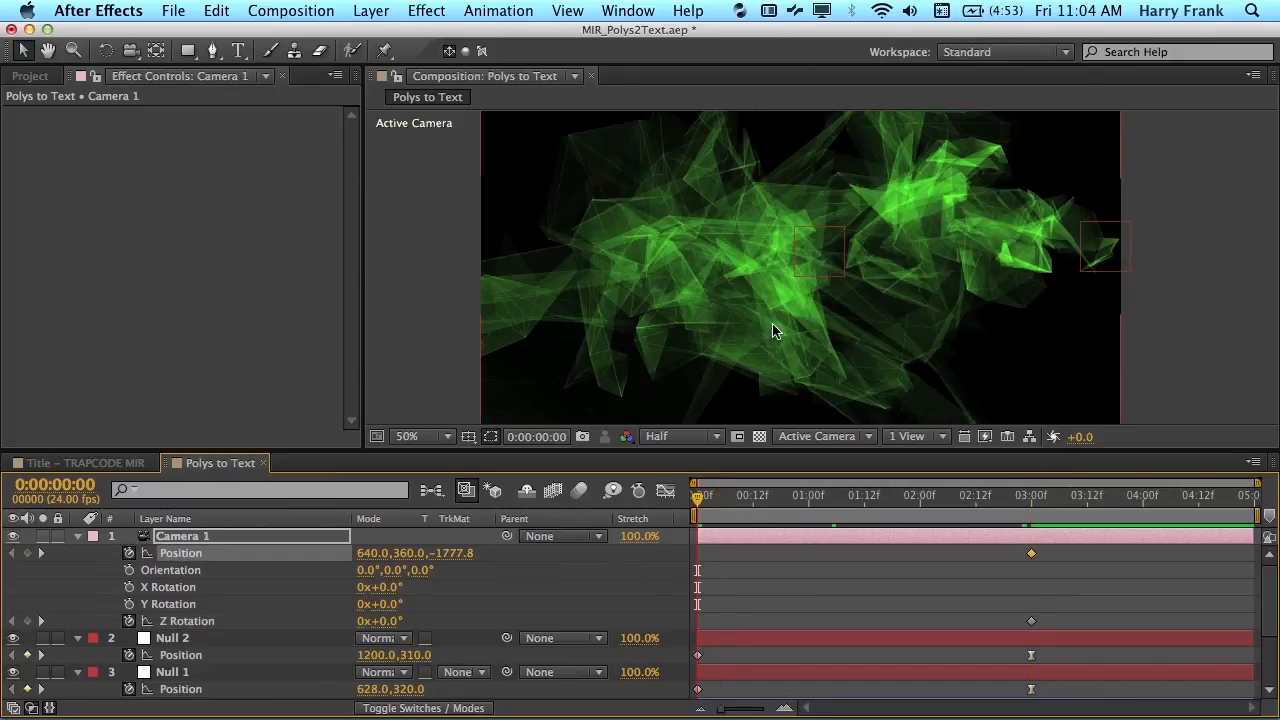
{"action": "key", "text": "c"}
{"action": "left_click_drag", "start_coordinate": [777, 327], "coordinate": [877, 95]}
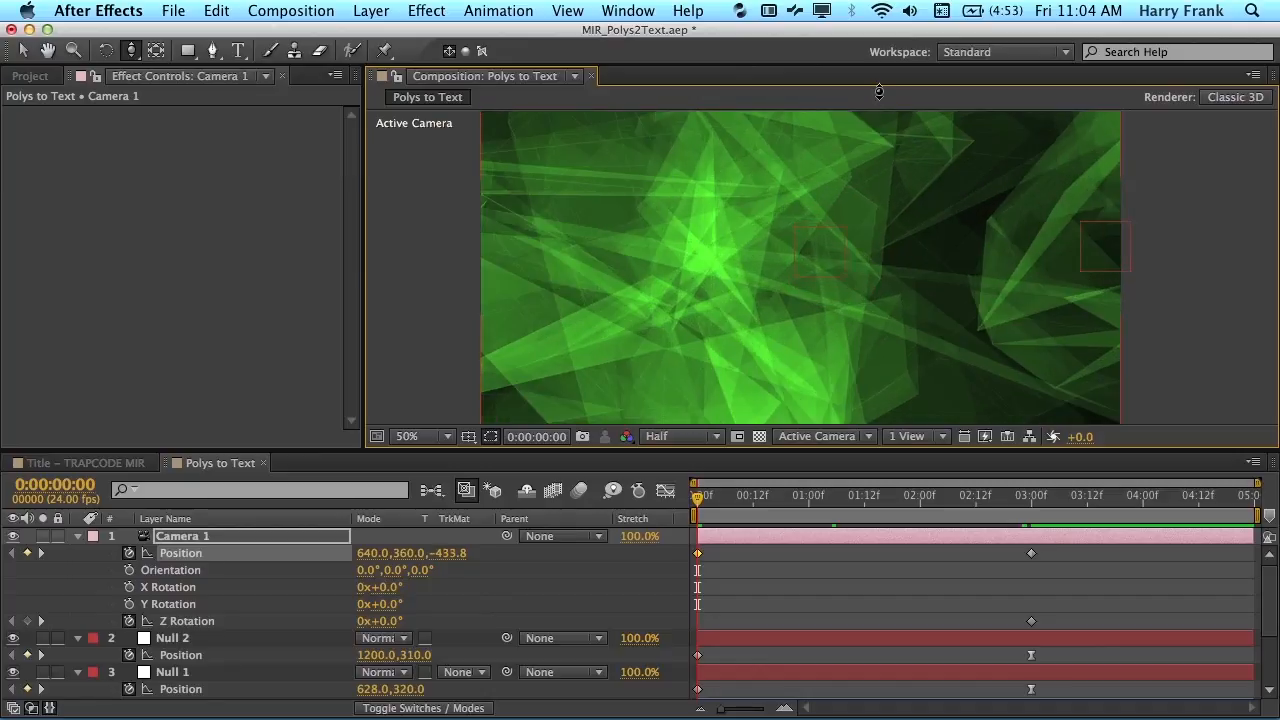
{"action": "left_click", "coordinate": [393, 621]}
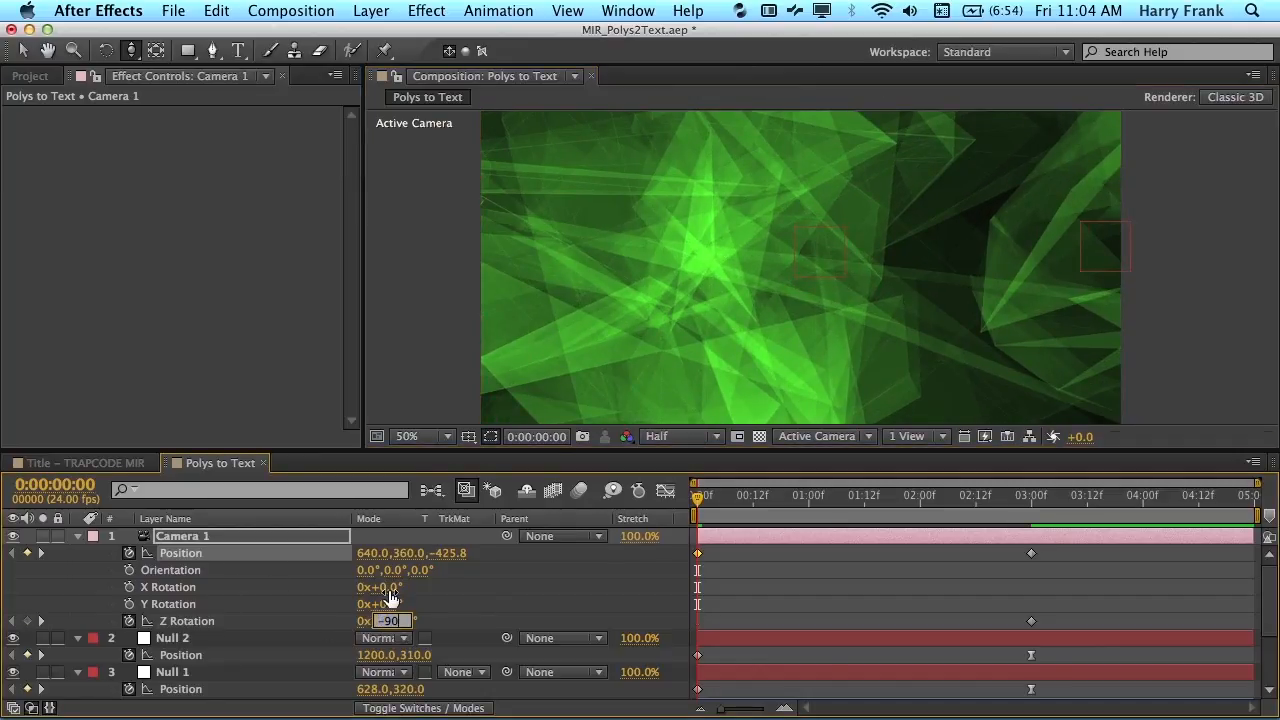
{"action": "key", "text": "Return"}
Apply Easy Ease to the camera's 3-second Position and Z Rotation keyframes, move them earlier to about 2.5 seconds, and scrub through the animation.
{"action": "left_click_drag", "start_coordinate": [1062, 543], "coordinate": [1000, 650]}
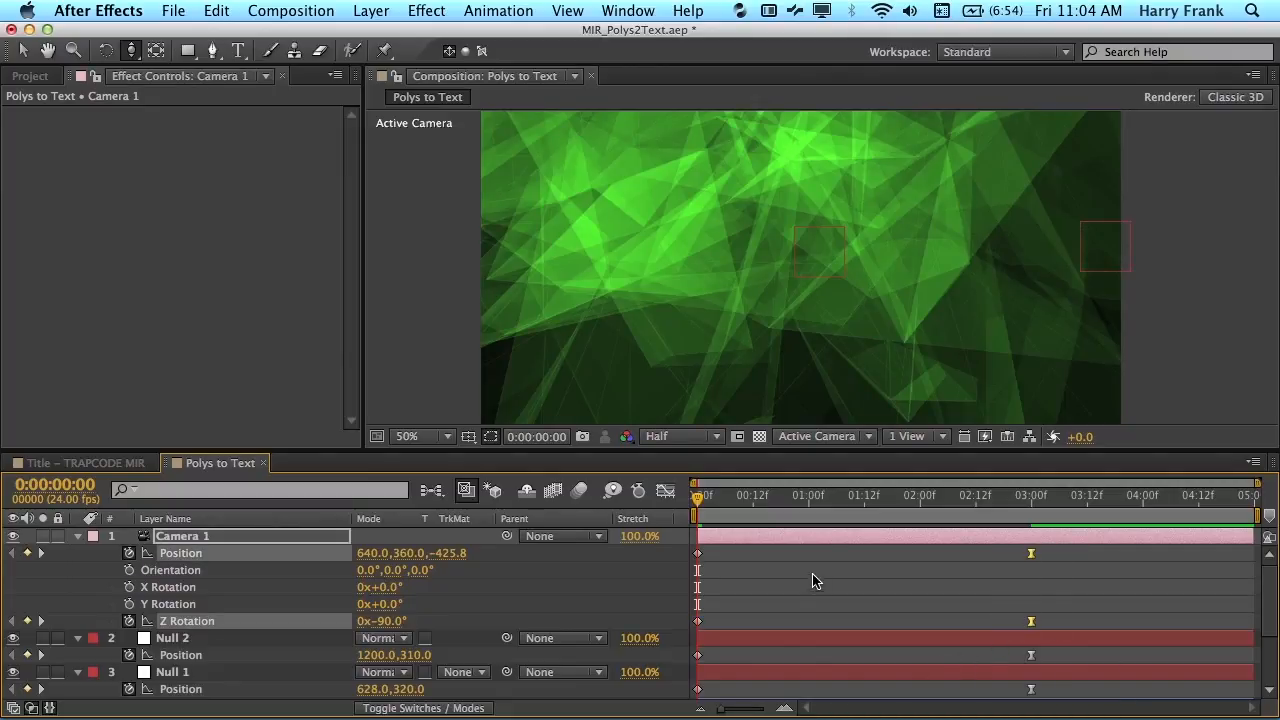
{"action": "left_click_drag", "start_coordinate": [710, 507], "coordinate": [986, 519]}
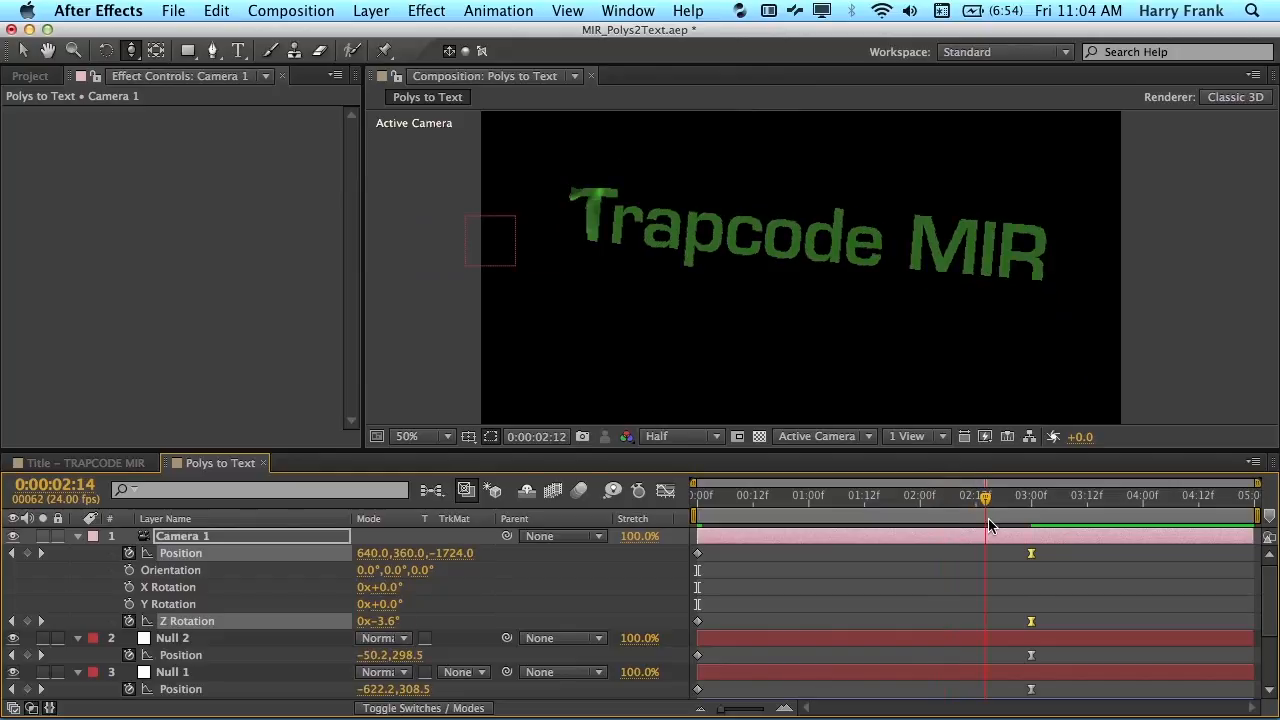
{"action": "left_click_drag", "start_coordinate": [1031, 623], "coordinate": [981, 622]}
{"action": "left_click_drag", "start_coordinate": [740, 498], "coordinate": [990, 497]}
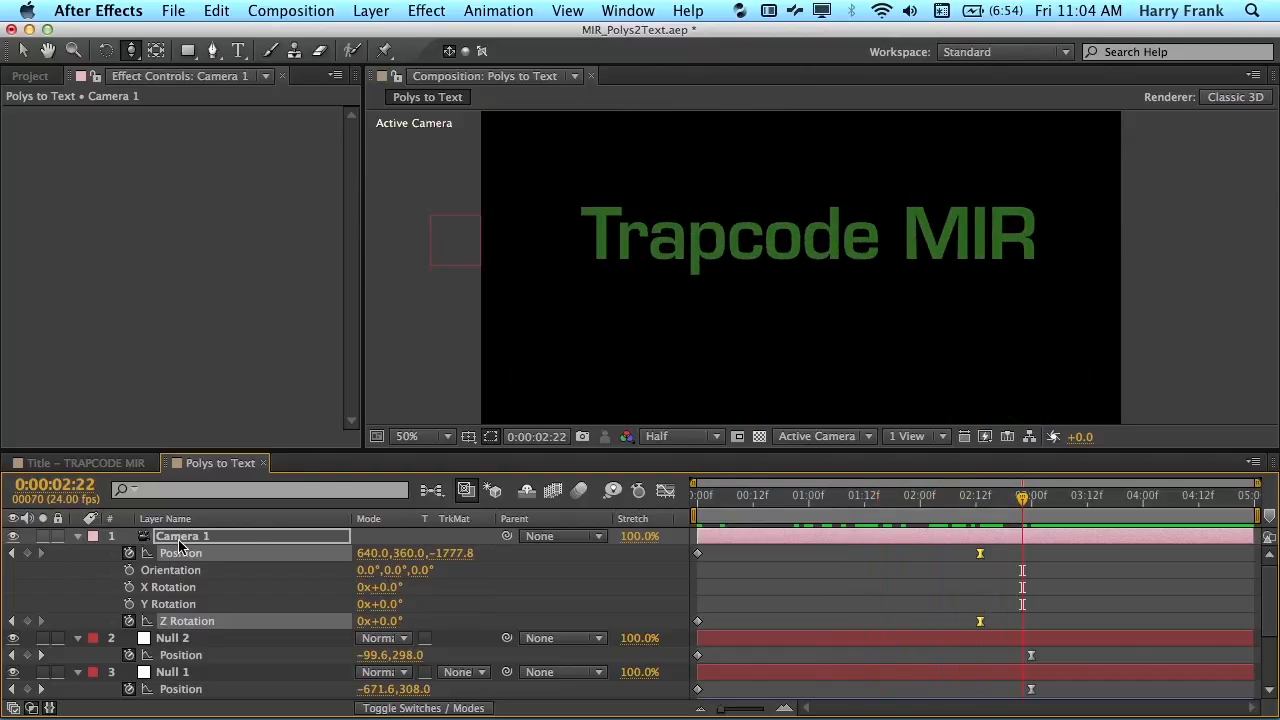
Collapse the properties of all layers in the timeline and save the project.
{"action": "key", "text": "super+a"}
{"action": "key", "text": "u"}
{"action": "left_click", "coordinate": [210, 677]}
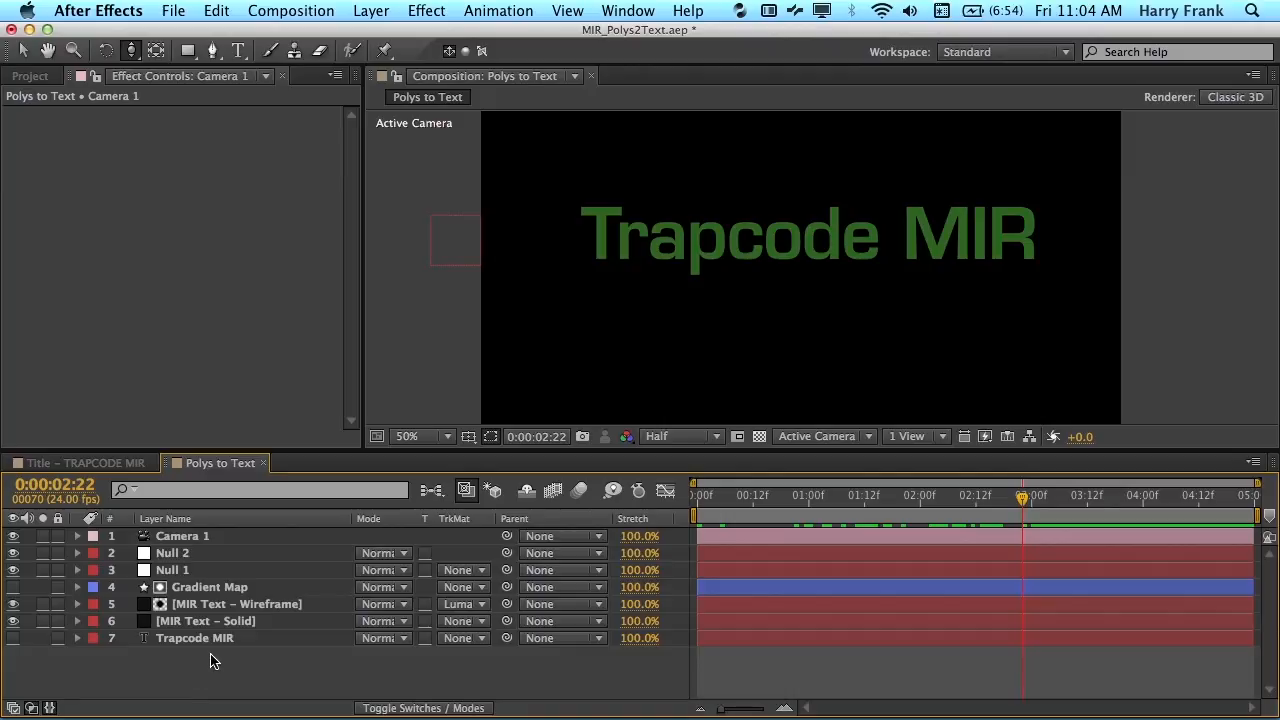
{"action": "key", "text": "super+s"}
Create a 1280 x 720 dark gray solid named "BG" and send it to the back of the layer stack.
{"action": "key", "text": "super+y"}
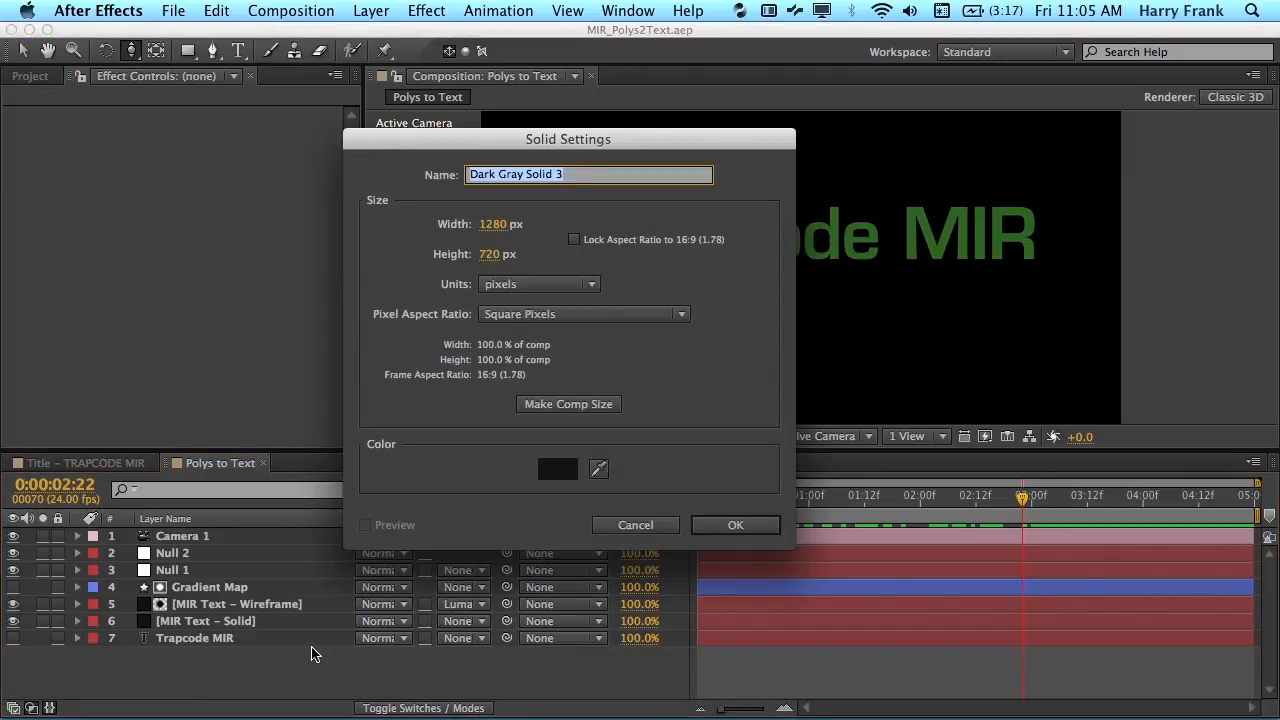
{"action": "type", "text": "BG"}
{"action": "left_click", "coordinate": [735, 524]}
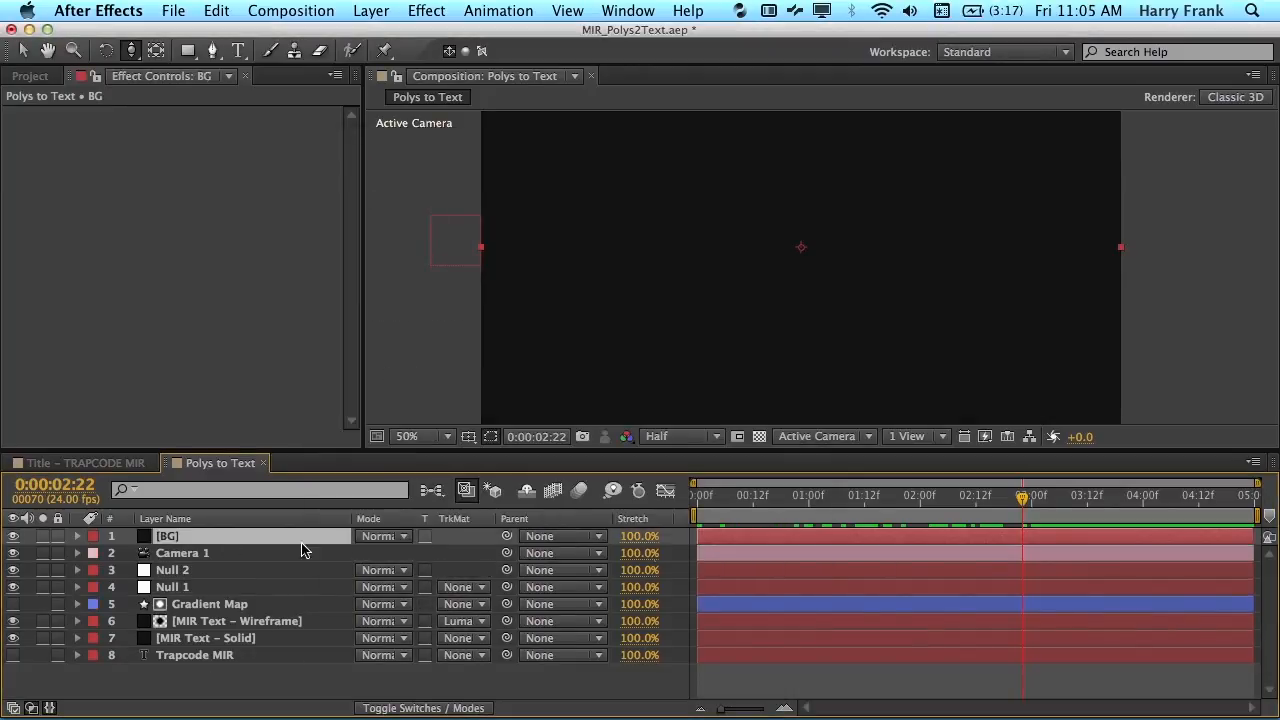
{"action": "key", "text": "super+shift+bracketleft"}
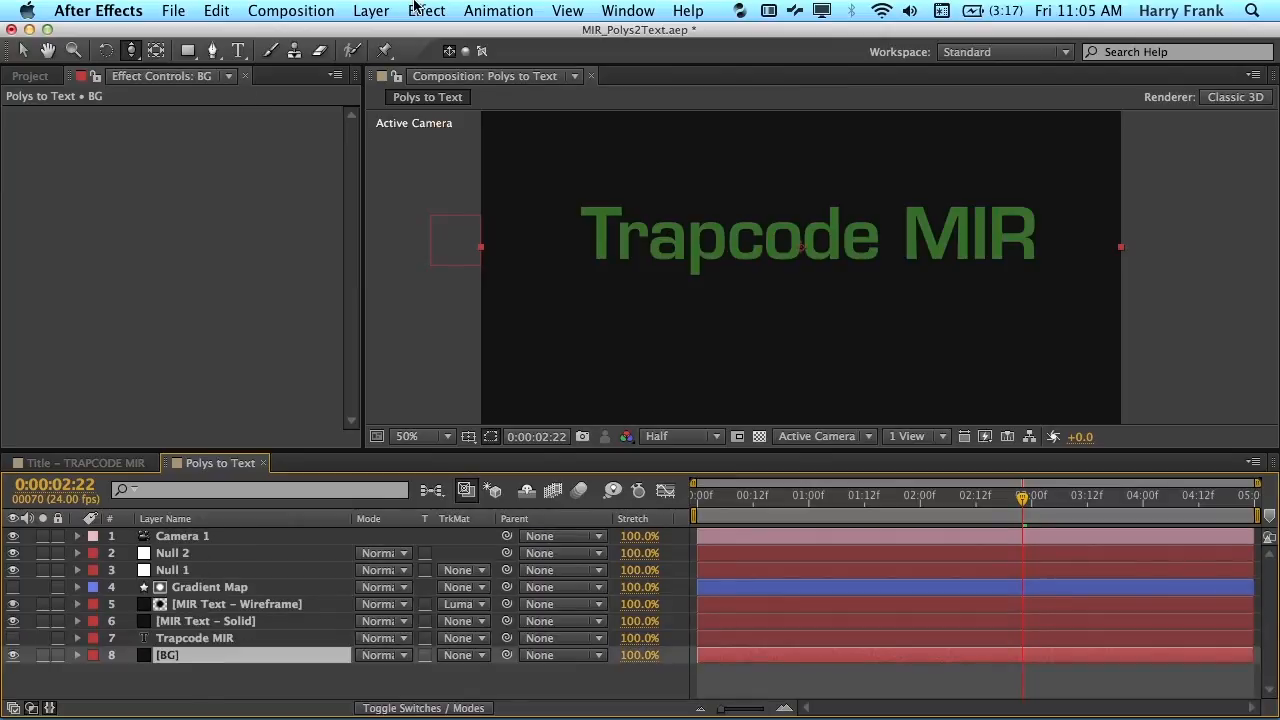
Apply the Ramp effect to the BG solid and set its Ramp Shape to Radial Ramp.
{"action": "left_click", "coordinate": [416, 10]}
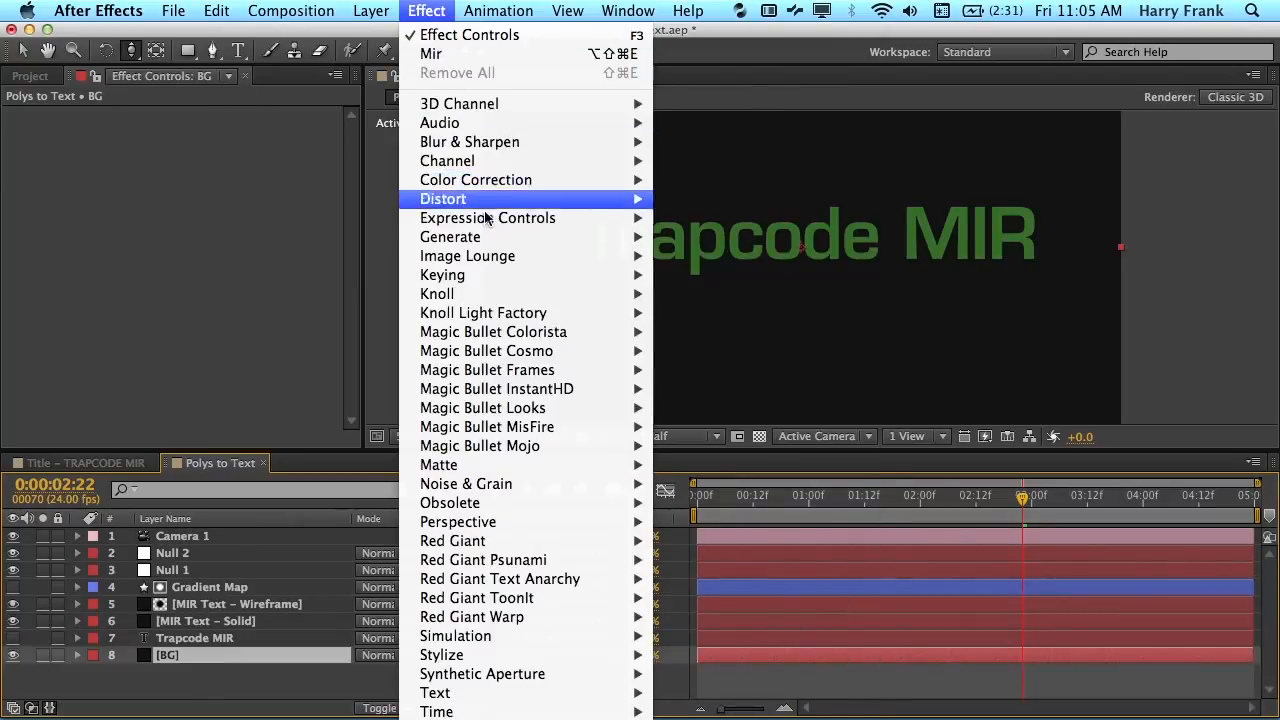
{"action": "mouse_move", "coordinate": [575, 237]}
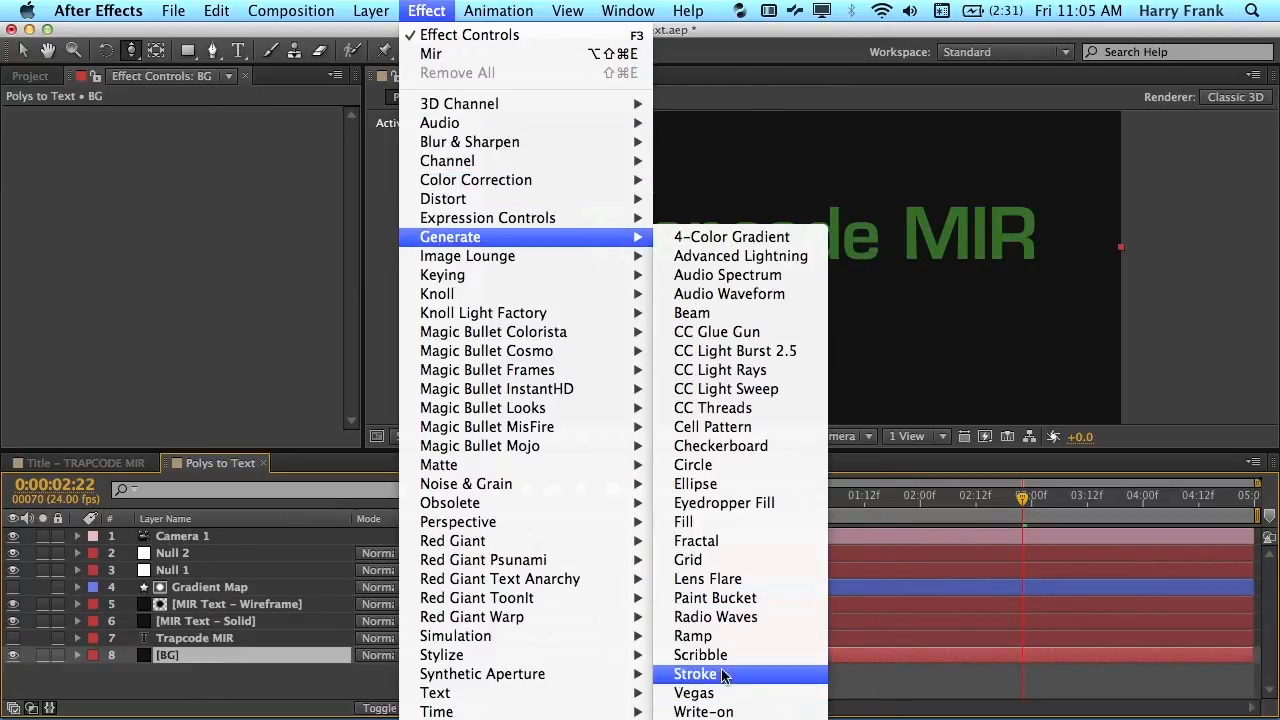
{"action": "left_click", "coordinate": [693, 636]}
{"action": "left_click", "coordinate": [251, 200]}
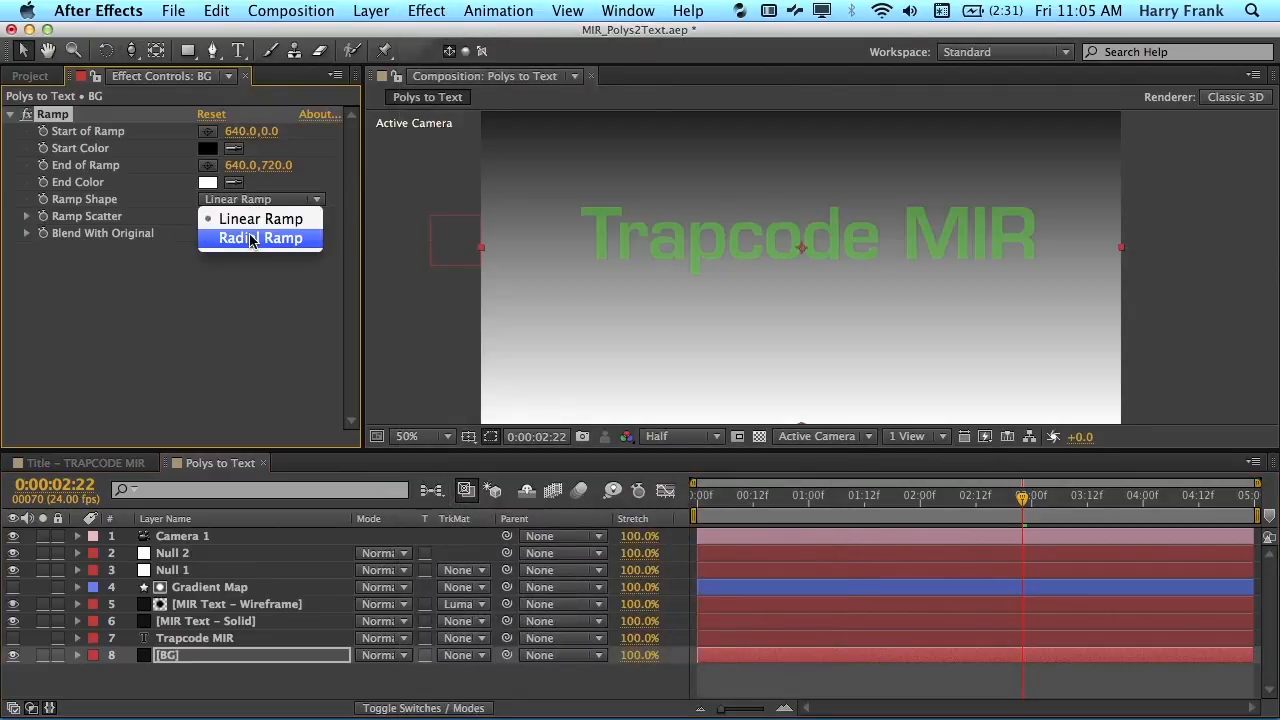
{"action": "left_click", "coordinate": [254, 236]}
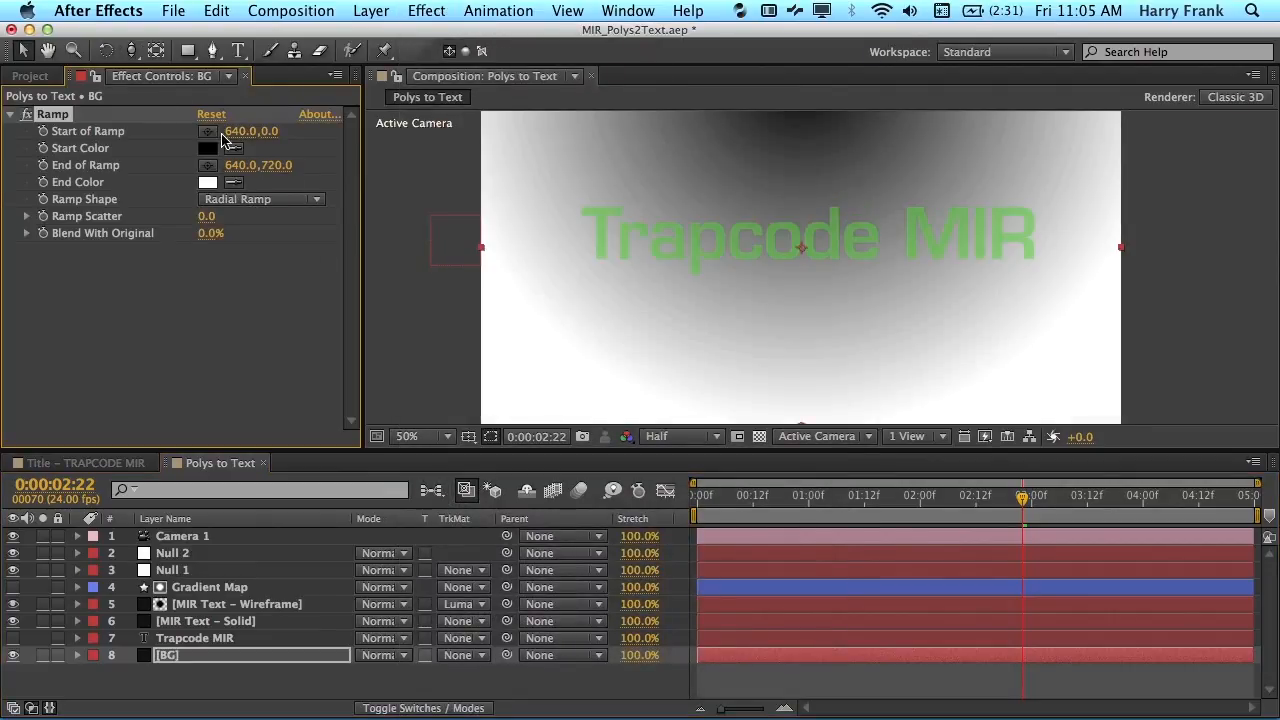
Place the BG ramp's start point at about 632, 250 and its end point at about -2, 718.
{"action": "left_click", "coordinate": [207, 165]}
{"action": "left_click", "coordinate": [796, 224]}
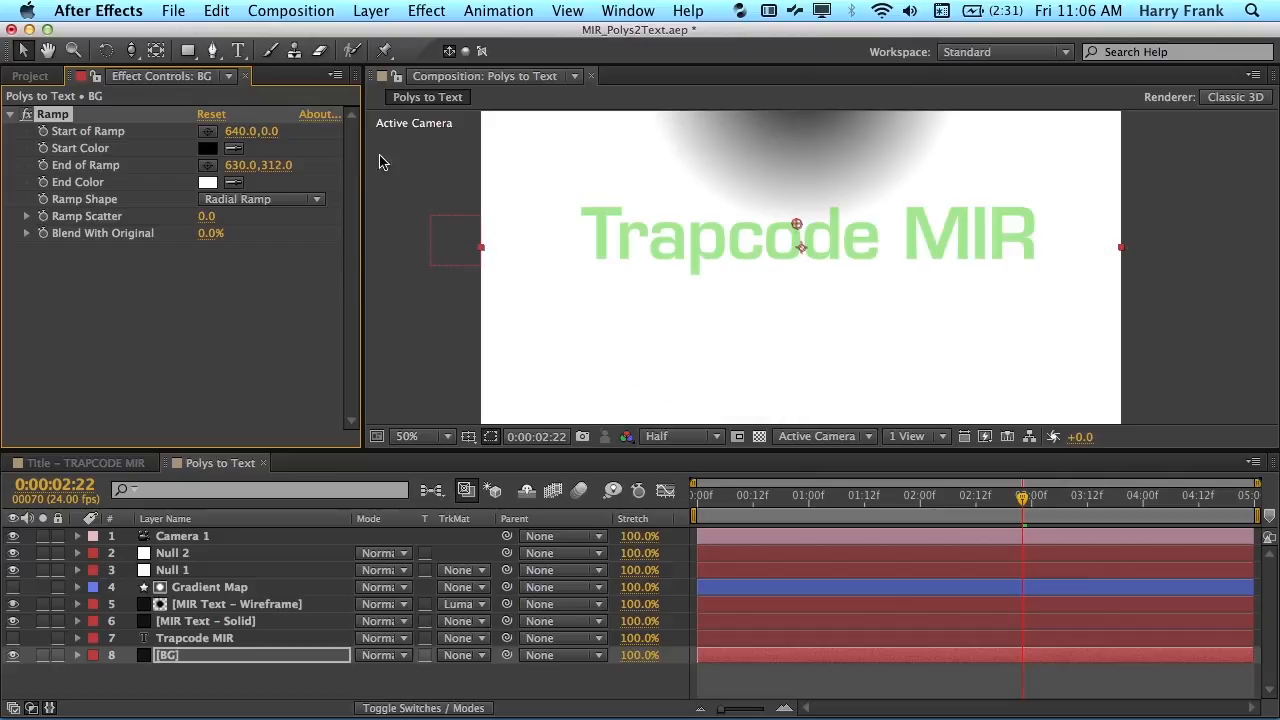
{"action": "left_click", "coordinate": [207, 131]}
{"action": "left_click", "coordinate": [690, 272]}
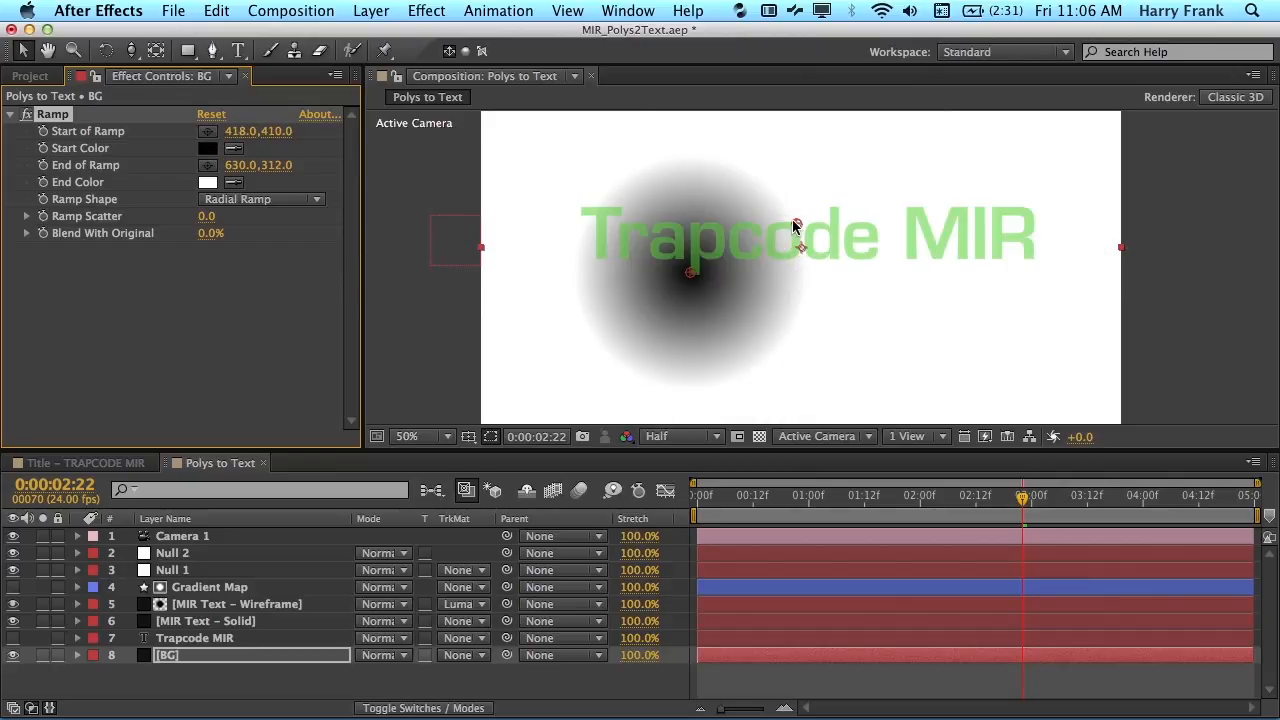
{"action": "left_click_drag", "start_coordinate": [796, 224], "coordinate": [797, 192]}
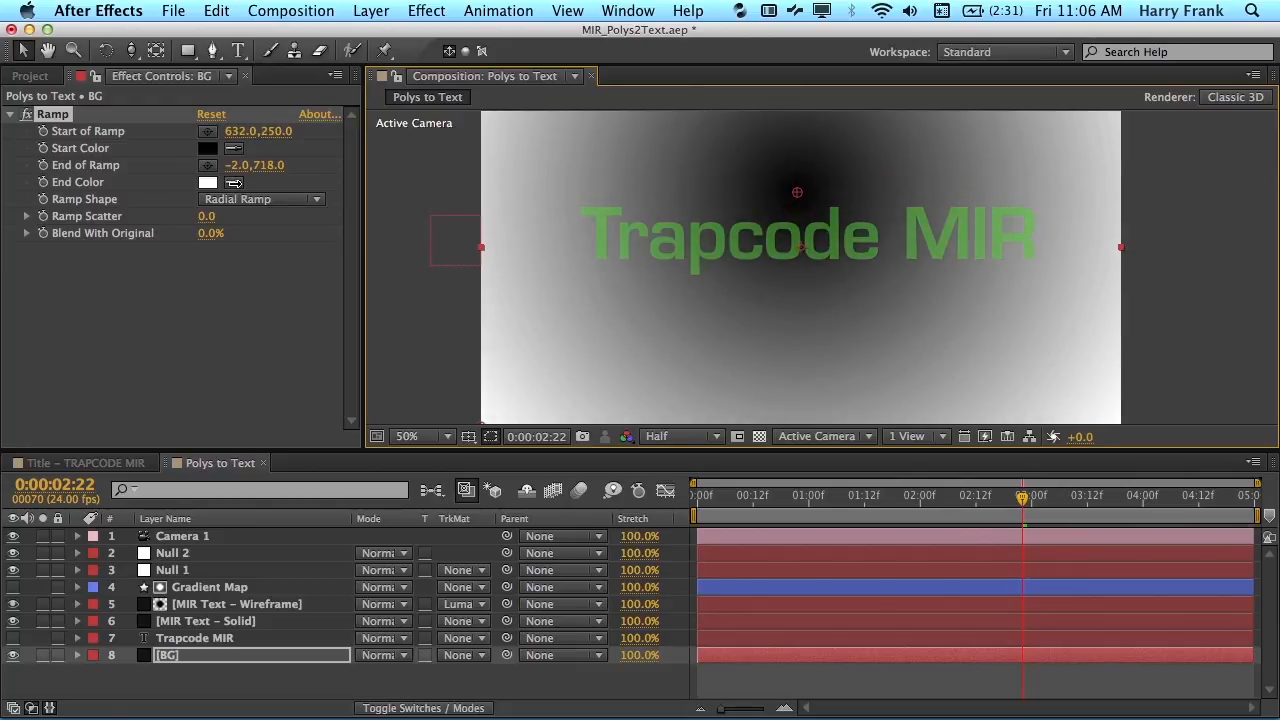
Set the BG ramp's End Color to black and its Start Color to dark teal 21413C.
{"action": "left_click", "coordinate": [234, 182]}
{"action": "left_click", "coordinate": [207, 148]}
{"action": "left_click", "coordinate": [209, 148]}
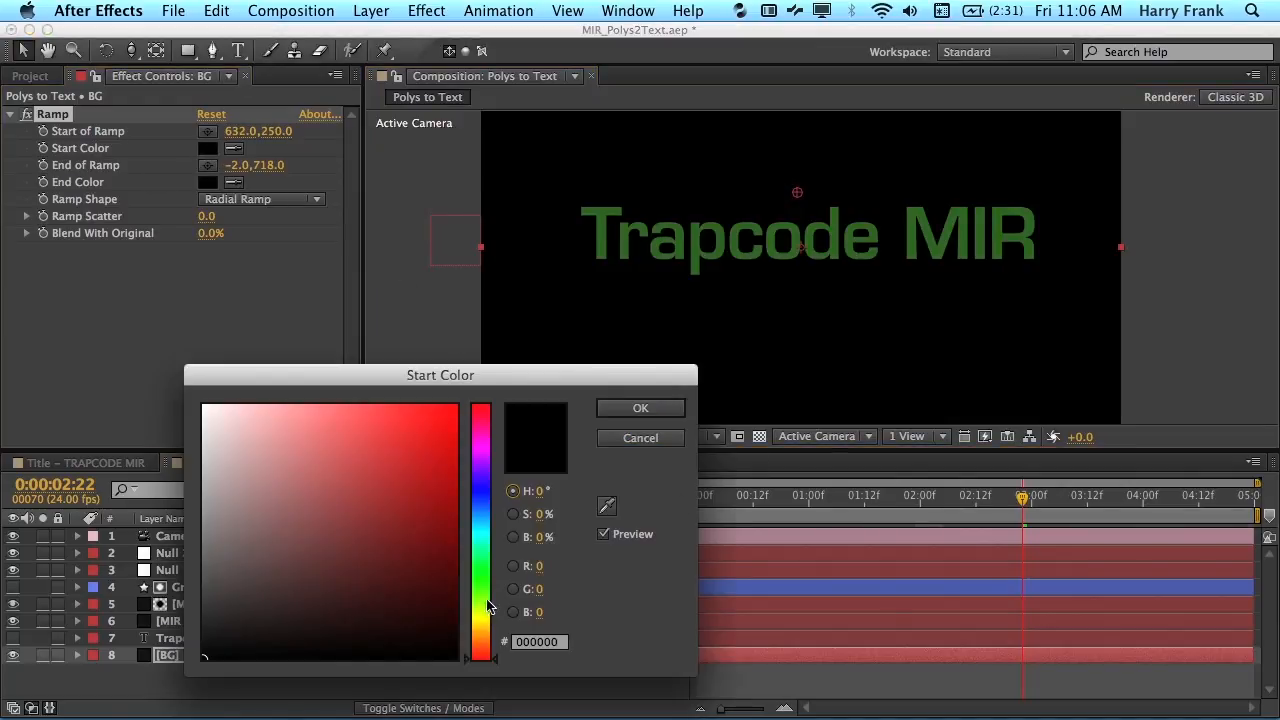
{"action": "left_click_drag", "start_coordinate": [489, 607], "coordinate": [430, 551]}
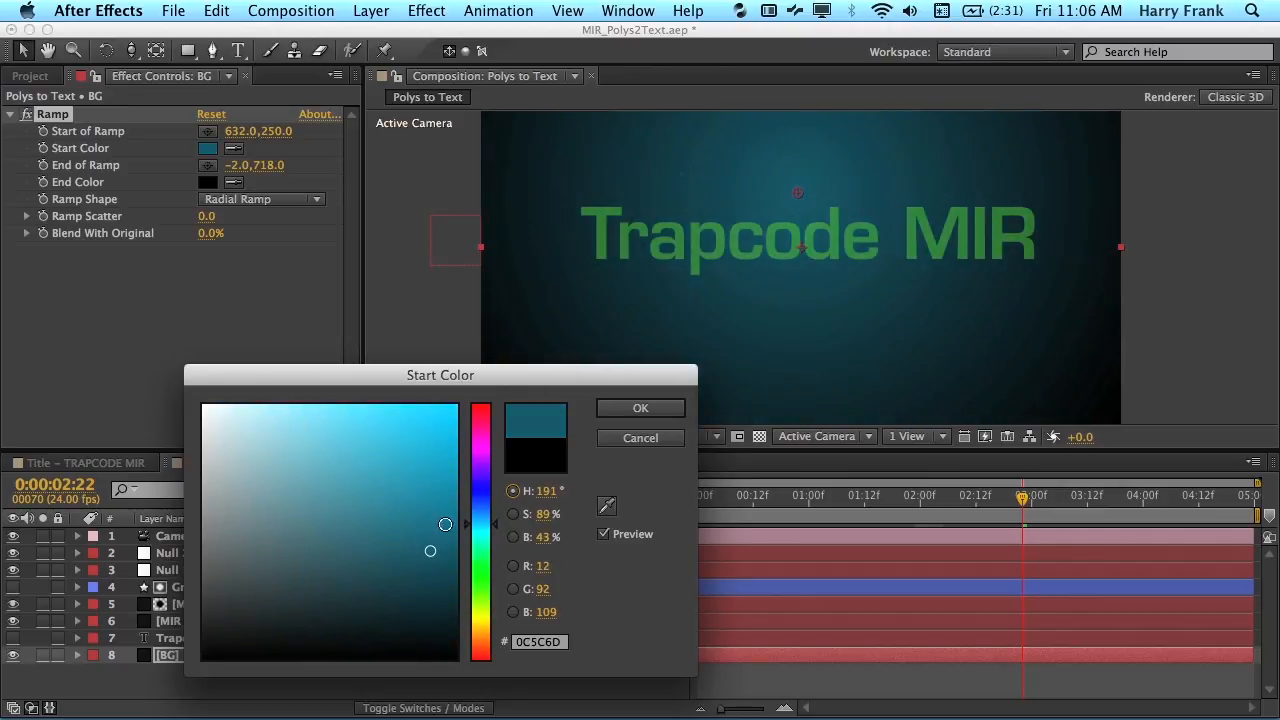
{"action": "left_click_drag", "start_coordinate": [481, 508], "coordinate": [483, 545]}
{"action": "left_click_drag", "start_coordinate": [337, 580], "coordinate": [326, 595]}
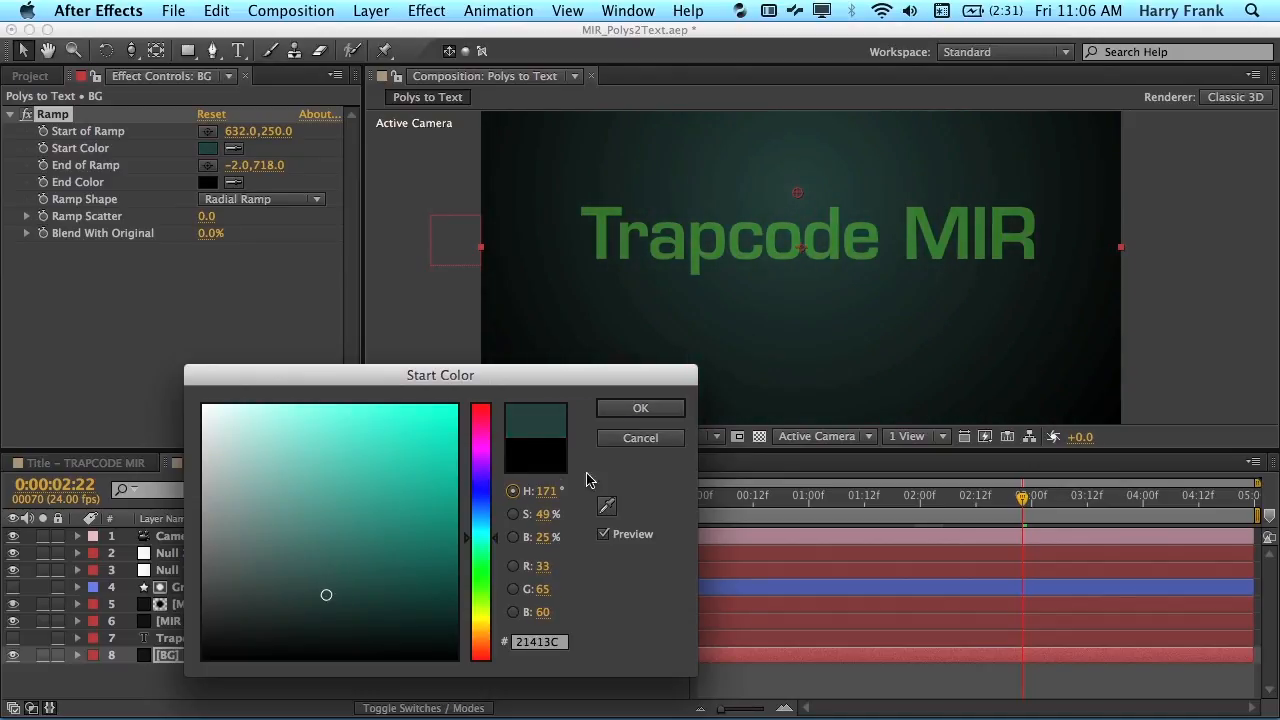
{"action": "left_click", "coordinate": [641, 408]}
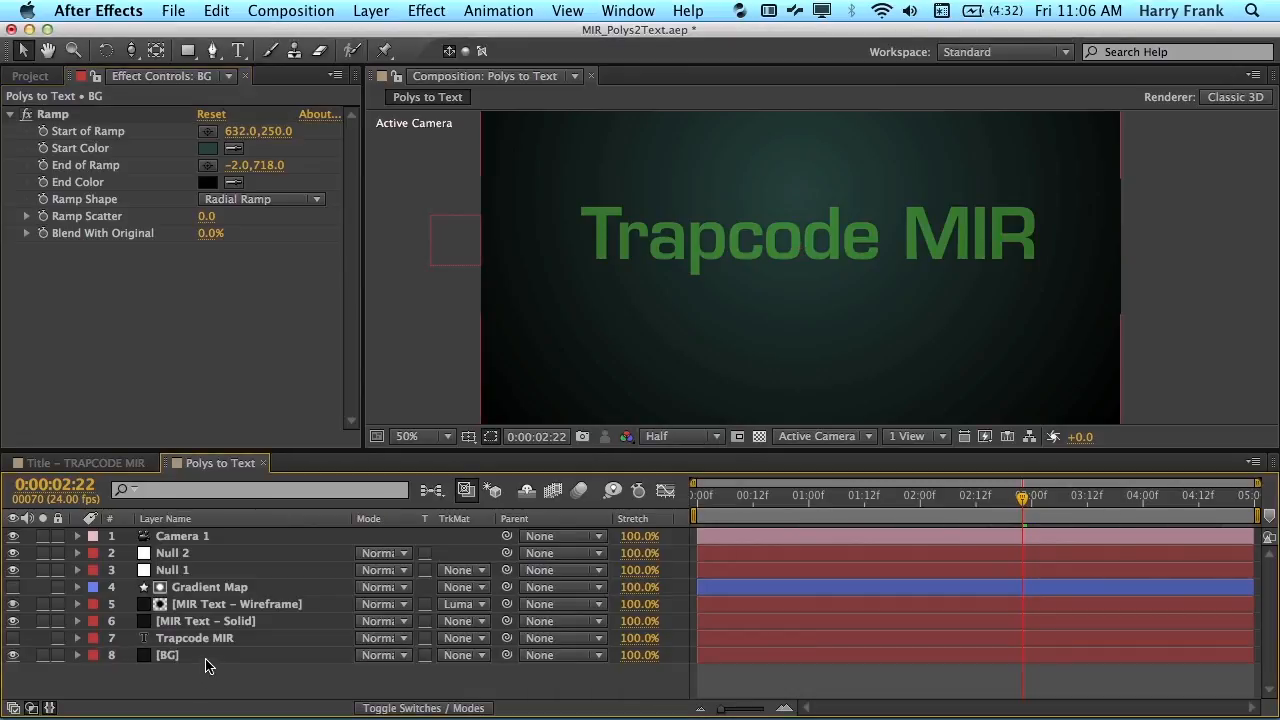
Create a solid named "MIR" and place it directly above the BG layer.
{"action": "key", "text": "ctrl+y"}
{"action": "type", "text": "MIR"}
{"action": "key", "text": "Return"}
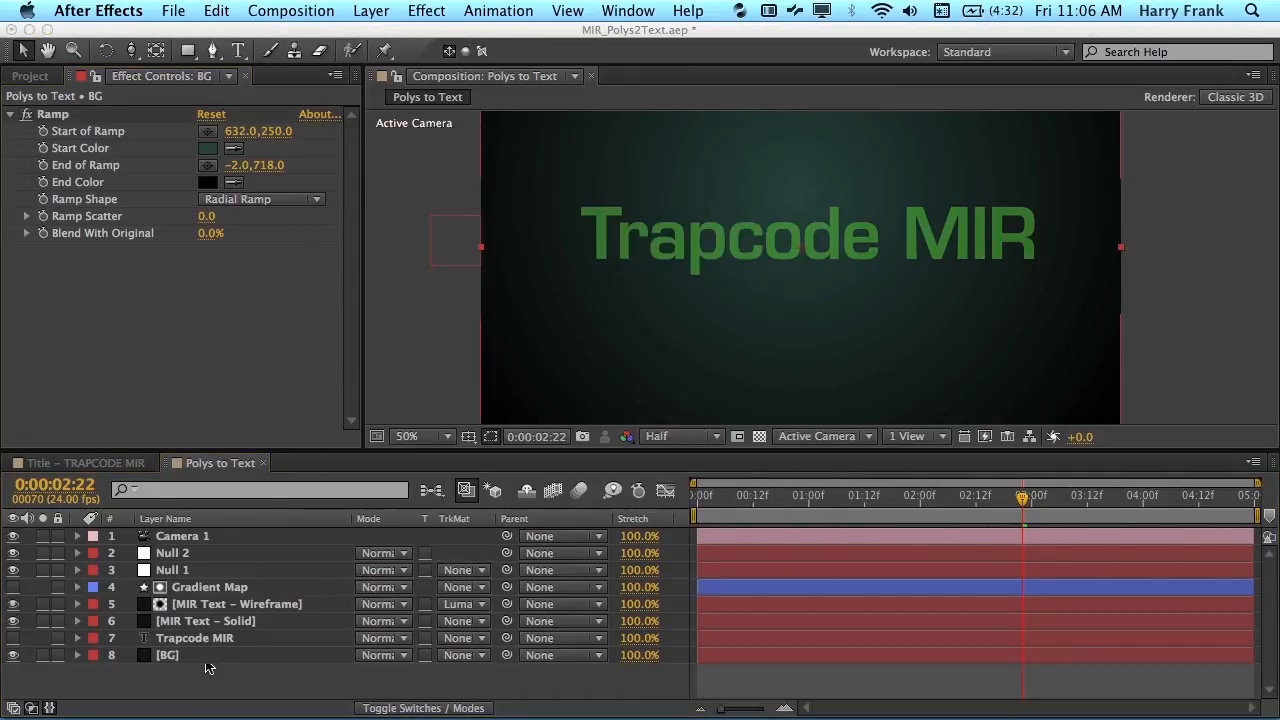
{"action": "left_click_drag", "start_coordinate": [199, 545], "coordinate": [196, 655]}
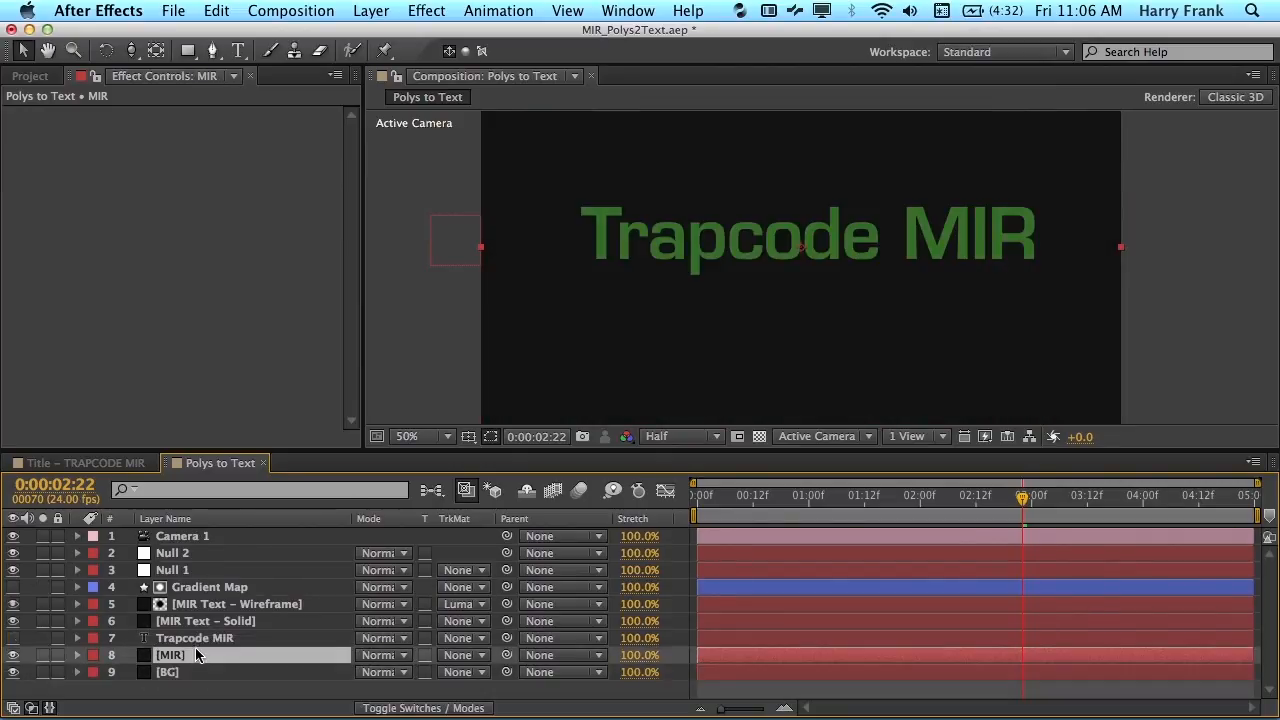
Search the effects and presets for "mir" and apply the MIR_WireSweep_720p preset to the MIR layer.
{"action": "key", "text": "F3"}
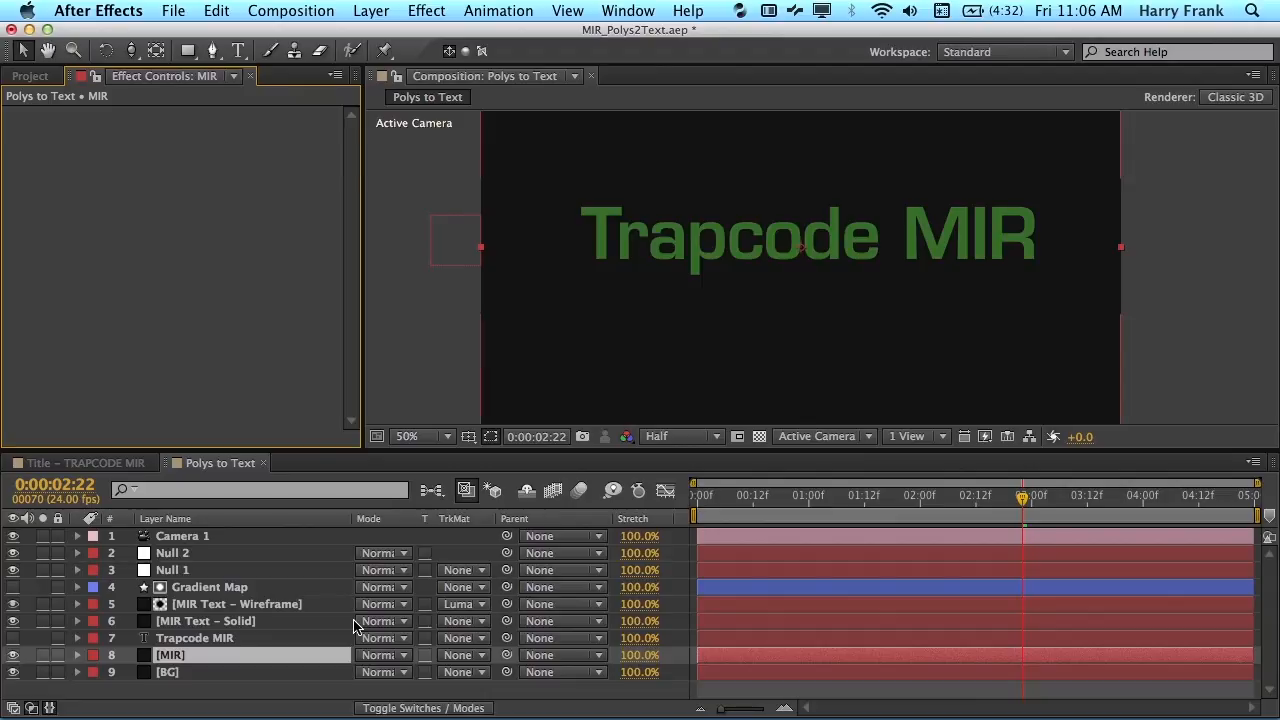
{"action": "key", "text": "super+5"}
{"action": "left_click", "coordinate": [1168, 98]}
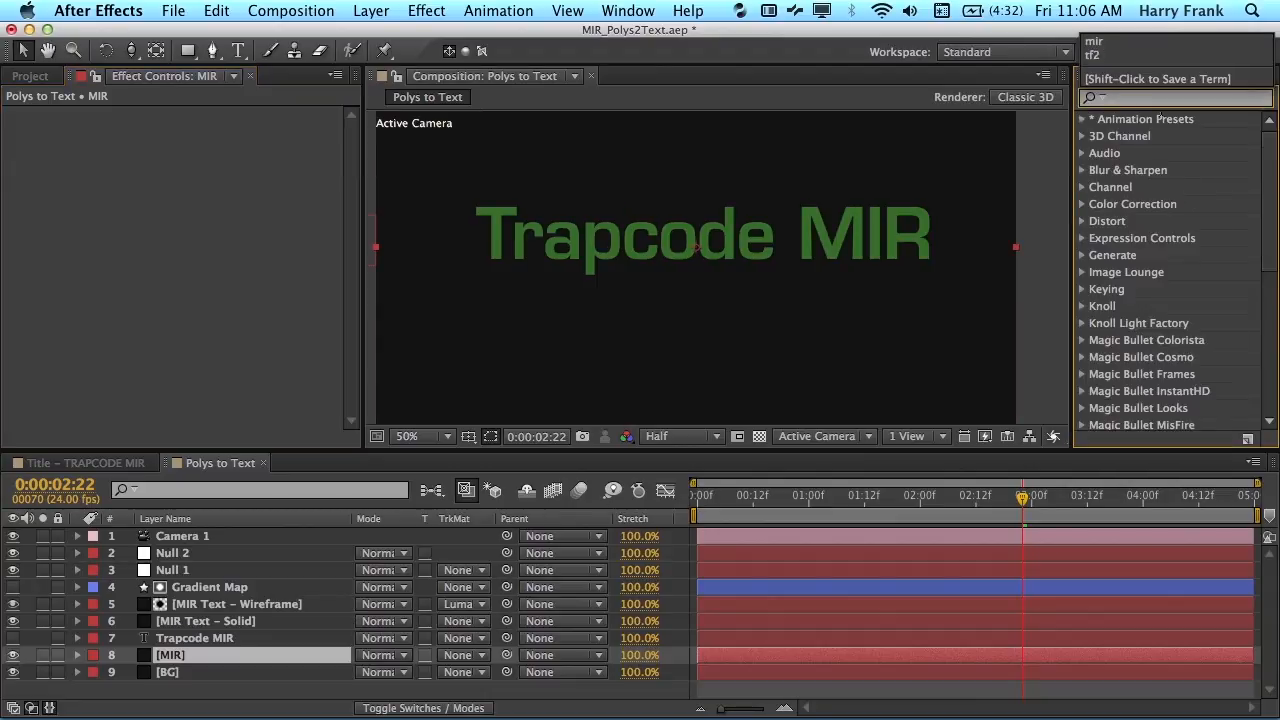
{"action": "type", "text": "mir"}
{"action": "left_click_drag", "start_coordinate": [1073, 371], "coordinate": [1032, 371]}
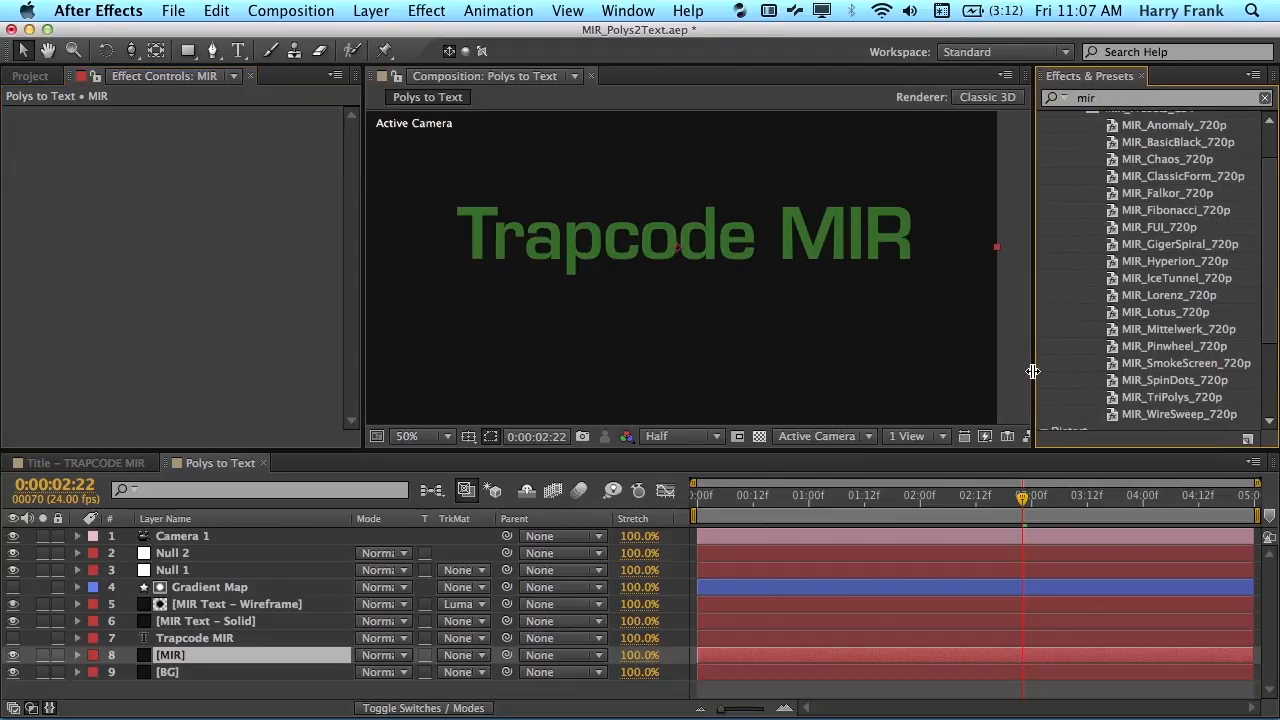
{"action": "double_click", "coordinate": [1163, 415]}
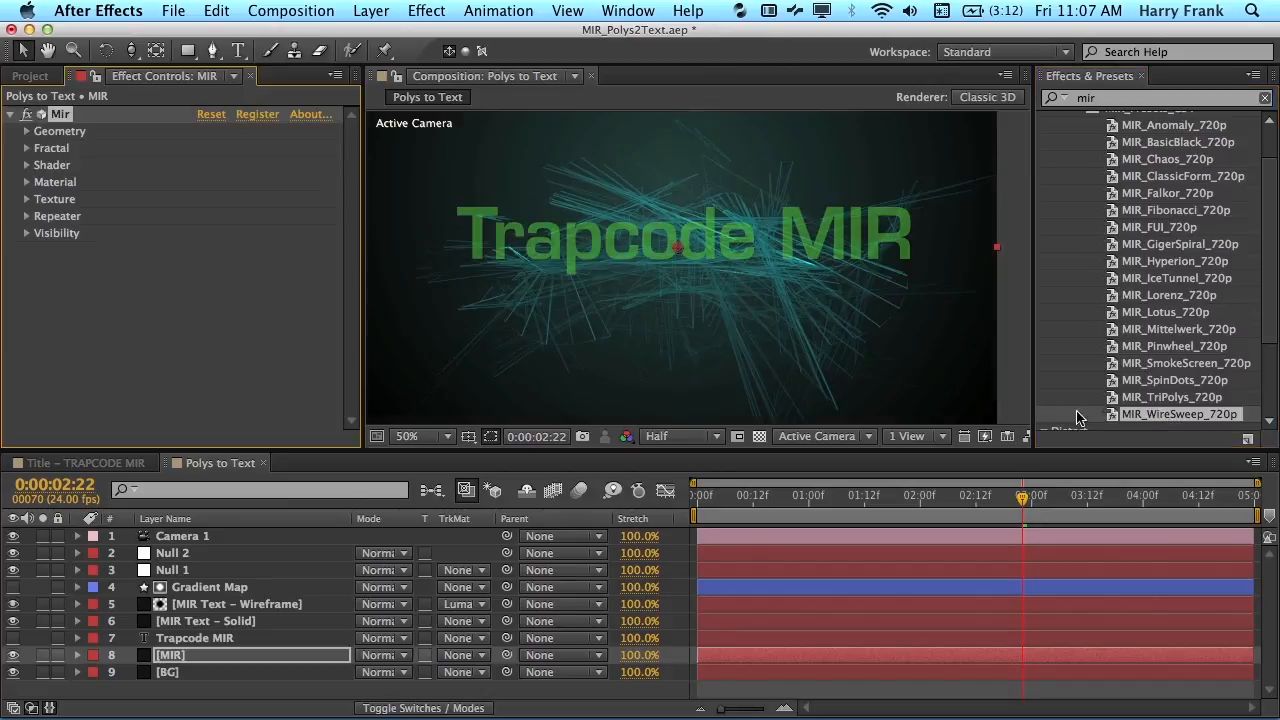
With the MIR layer temporarily soloed at 0:00:03:07, set its Mir material Opacity to 51 and Color to green 0D9A60.
{"action": "left_click_drag", "start_coordinate": [767, 513], "coordinate": [1064, 510]}
{"action": "left_click", "coordinate": [44, 655]}
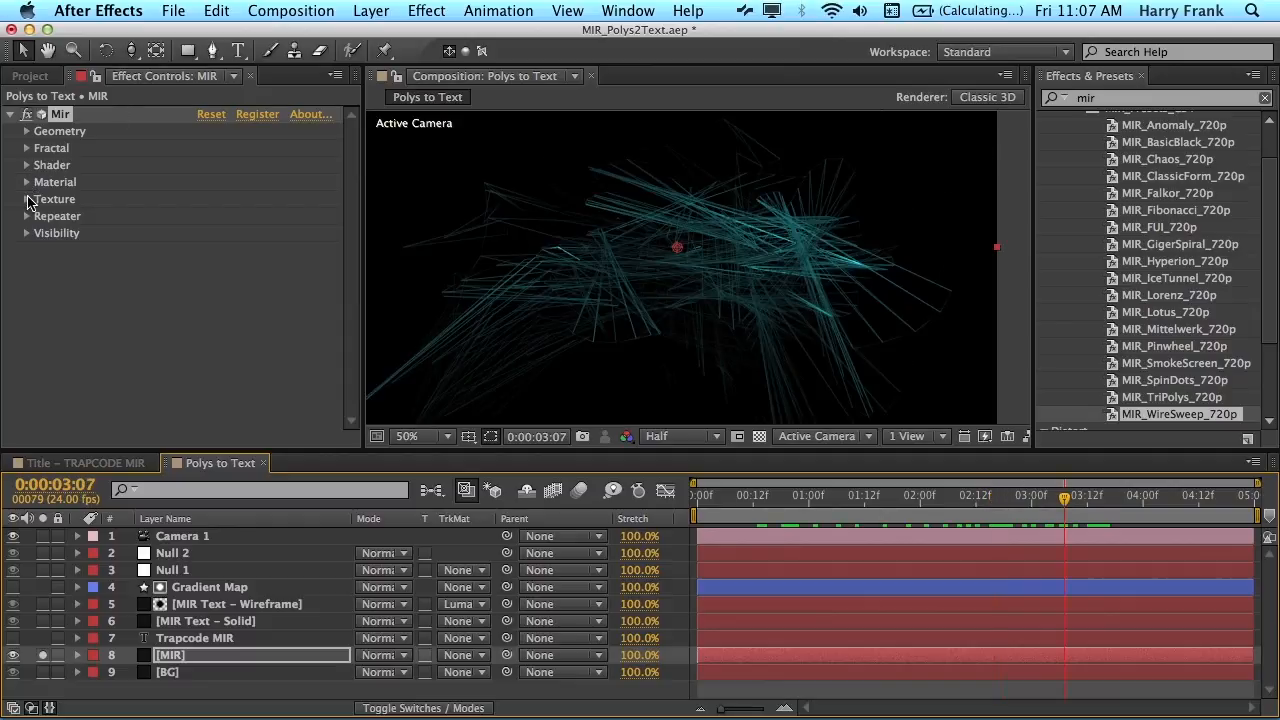
{"action": "left_click", "coordinate": [27, 182]}
{"action": "left_click_drag", "start_coordinate": [200, 235], "coordinate": [163, 235]}
{"action": "left_click", "coordinate": [207, 199]}
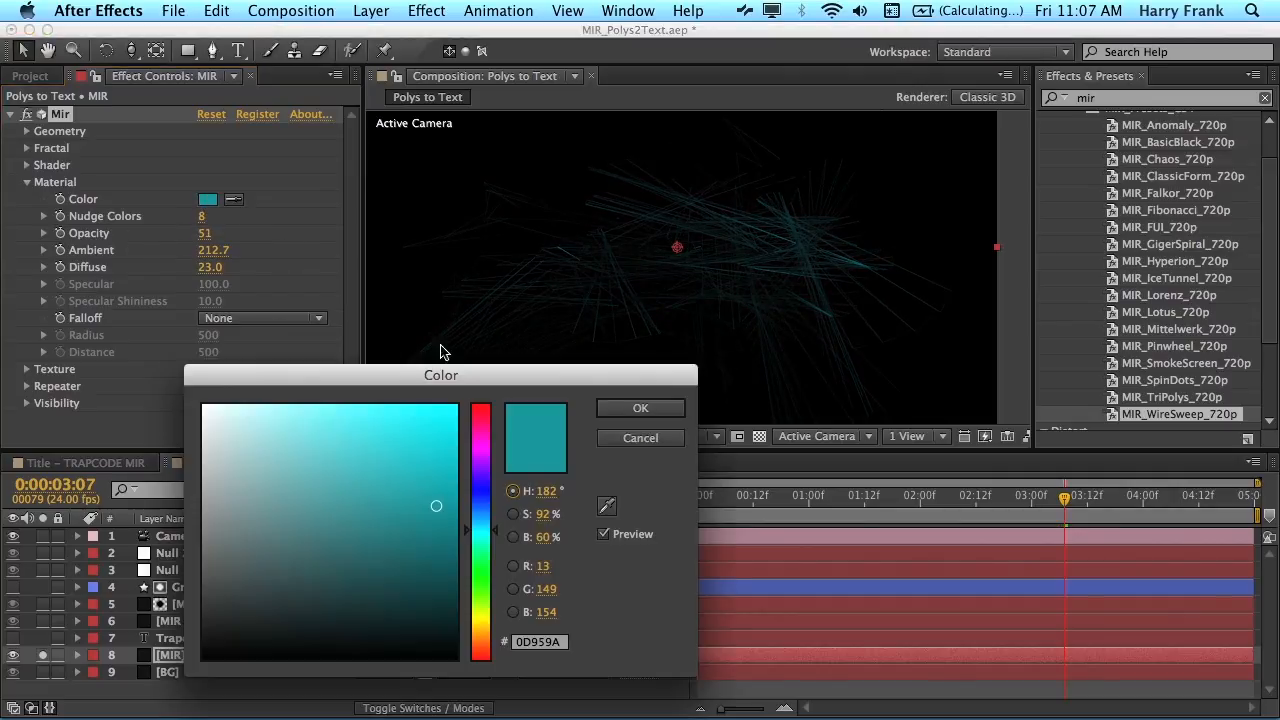
{"action": "left_click_drag", "start_coordinate": [493, 539], "coordinate": [487, 563]}
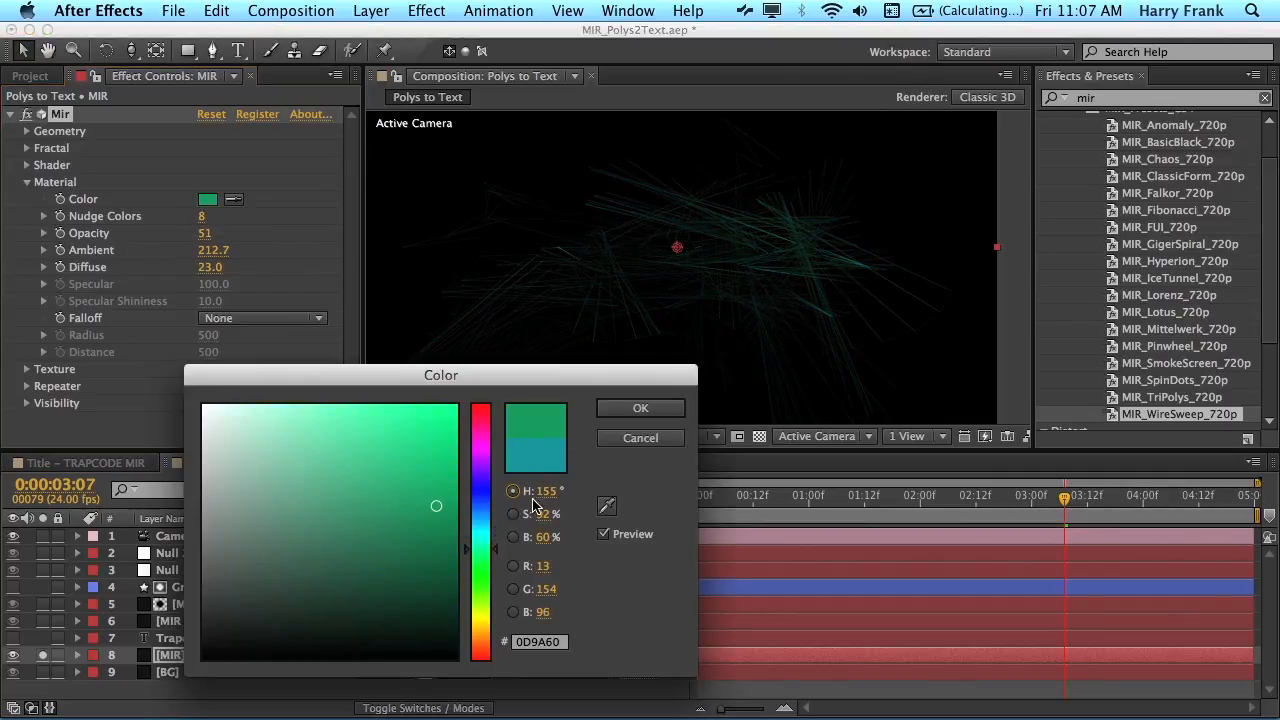
{"action": "left_click", "coordinate": [640, 408]}
{"action": "left_click", "coordinate": [41, 655]}
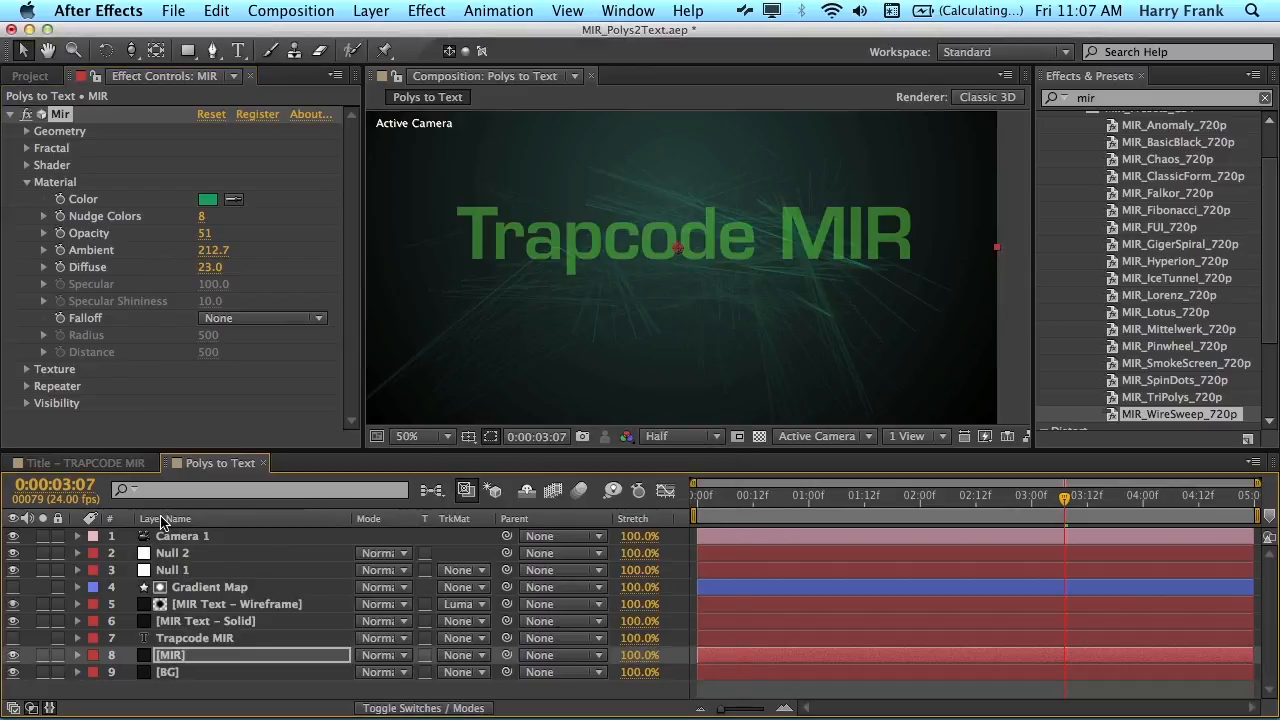
At 0:00:02:03, create a 1280 x 720 solid named "Glow" on top of the stack and make it an adjustment layer.
{"action": "left_click_drag", "start_coordinate": [757, 501], "coordinate": [819, 502]}
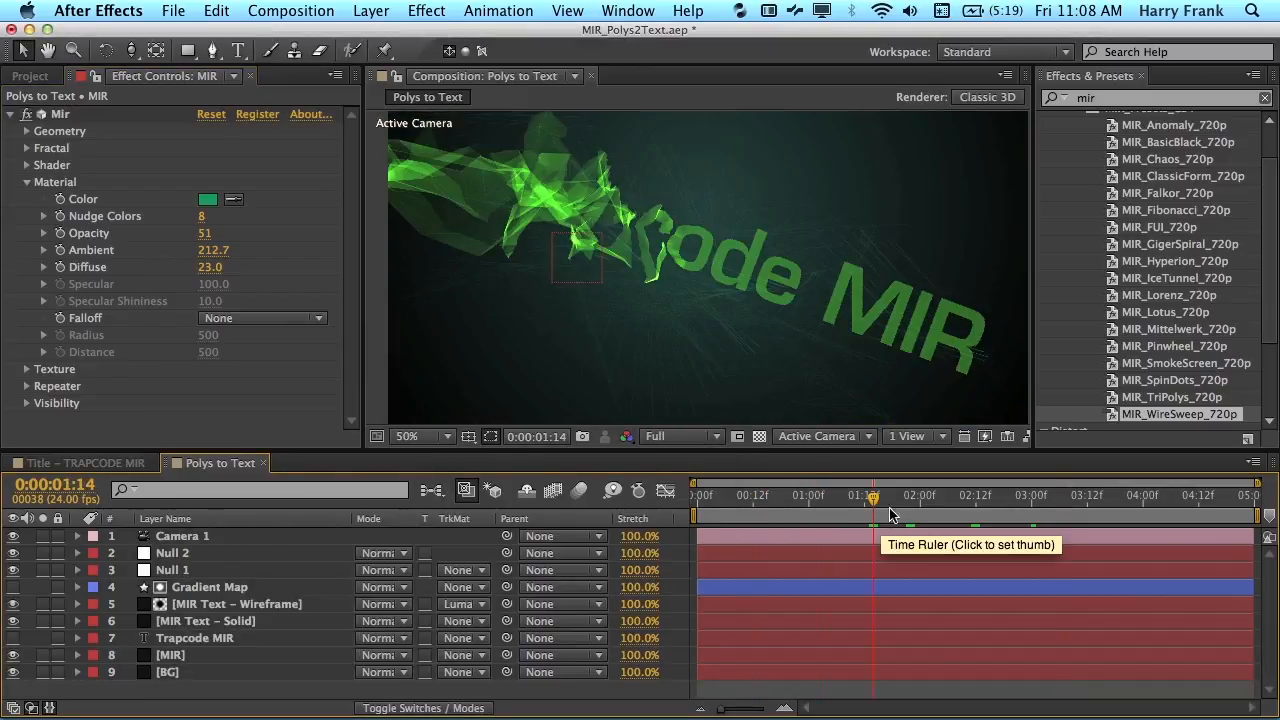
{"action": "left_click", "coordinate": [922, 499]}
{"action": "left_click_drag", "start_coordinate": [922, 503], "coordinate": [935, 500]}
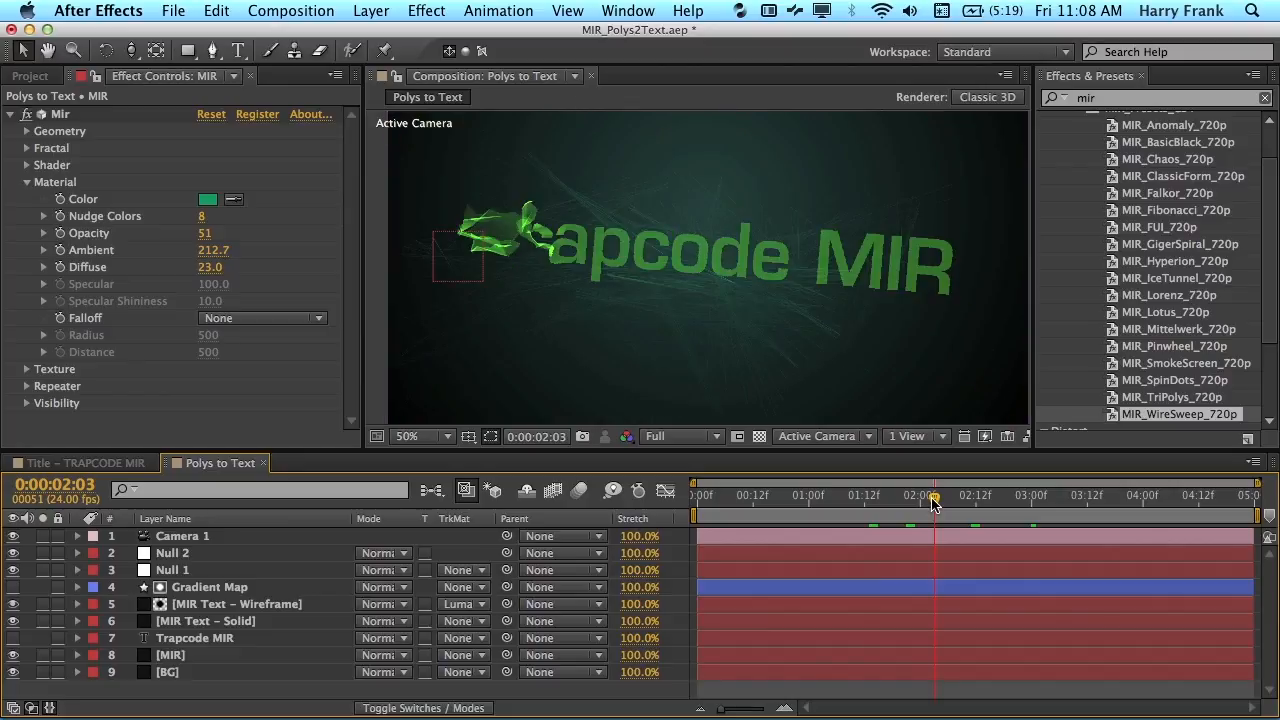
{"action": "key", "text": "ctrl+y"}
{"action": "type", "text": "Glow"}
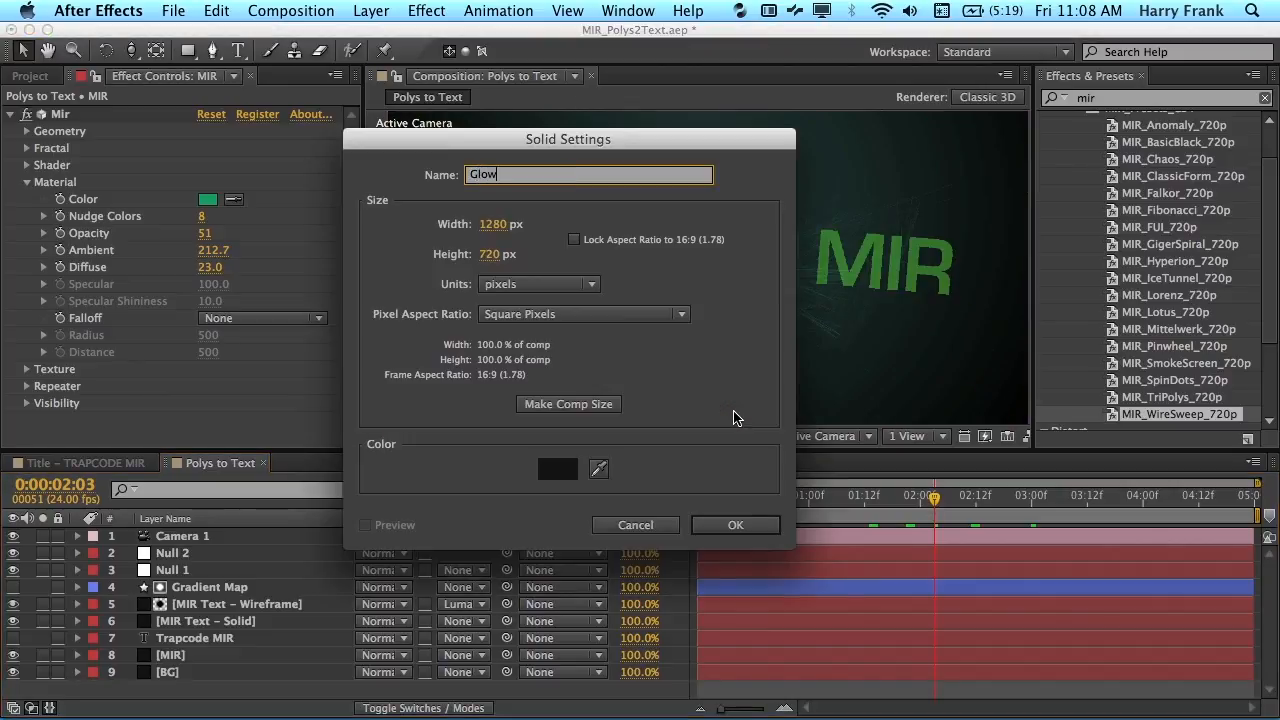
{"action": "key", "text": "Return"}
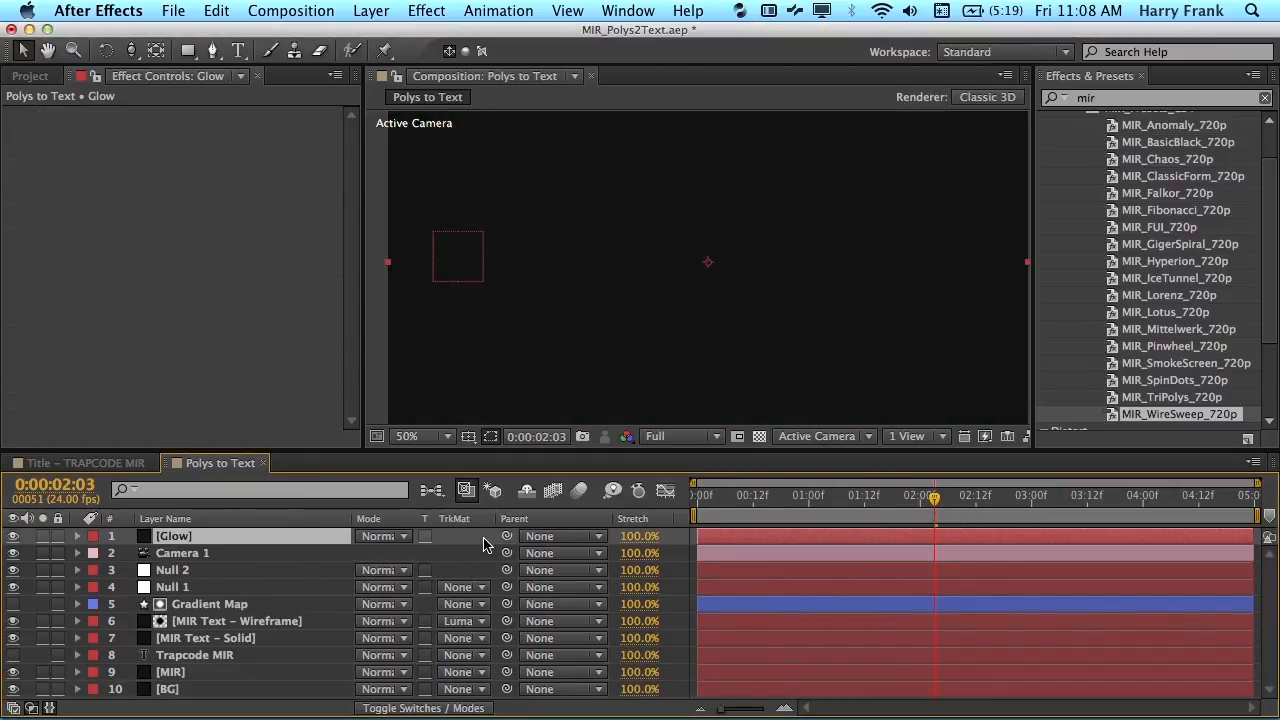
{"action": "key", "text": "F4"}
{"action": "left_click", "coordinate": [452, 537]}
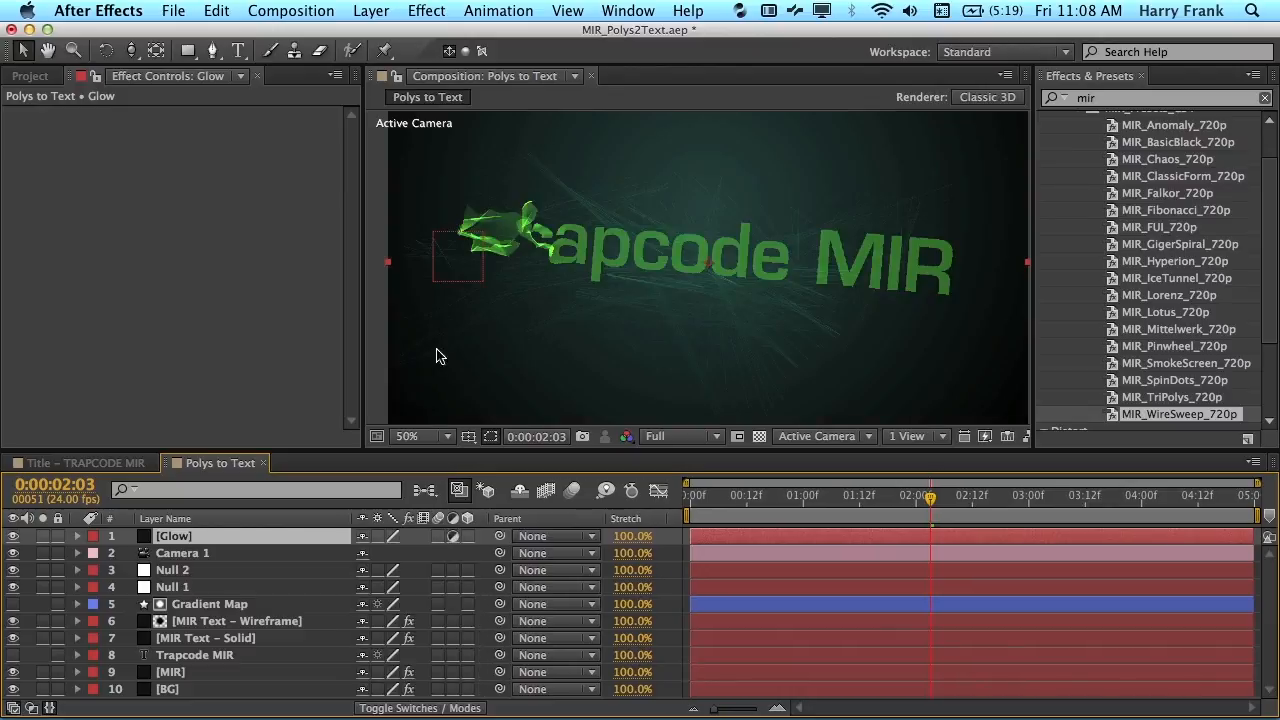
Apply the Glow effect to the Glow layer with Threshold 53.7%, Radius 31 and Intensity 1.3.
{"action": "left_click", "coordinate": [425, 10]}
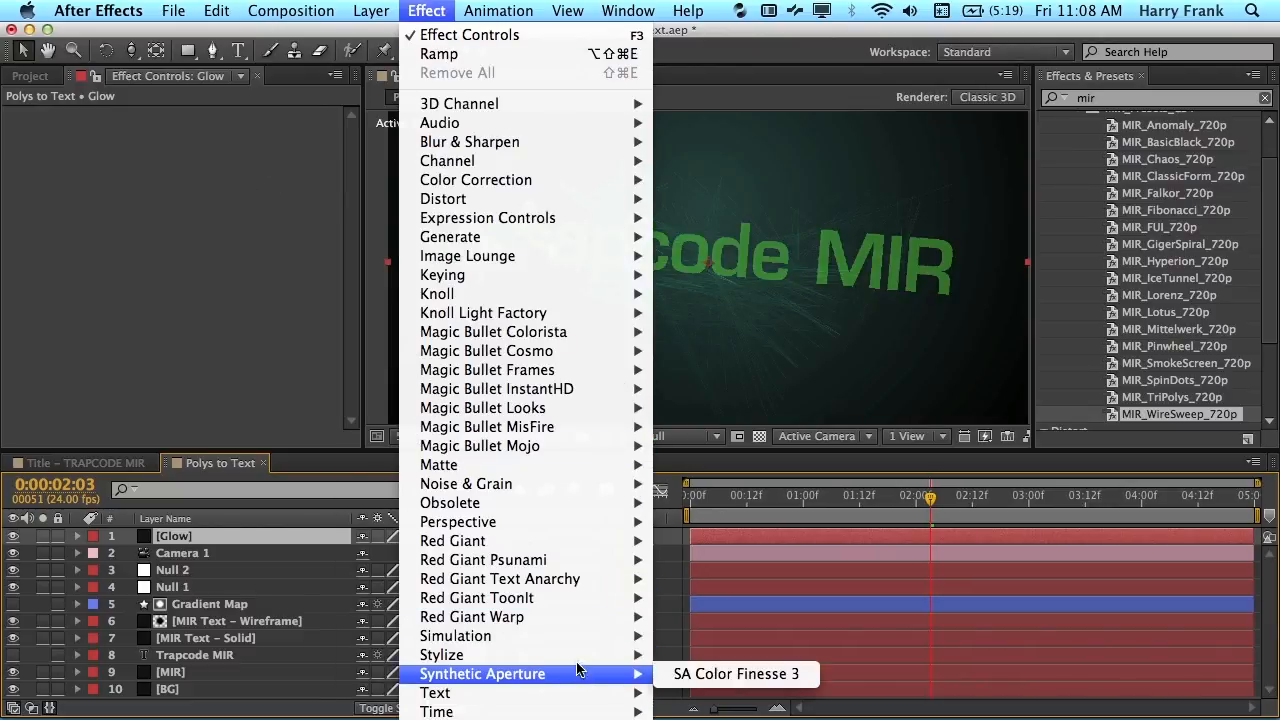
{"action": "mouse_move", "coordinate": [615, 656]}
{"action": "left_click", "coordinate": [713, 624]}
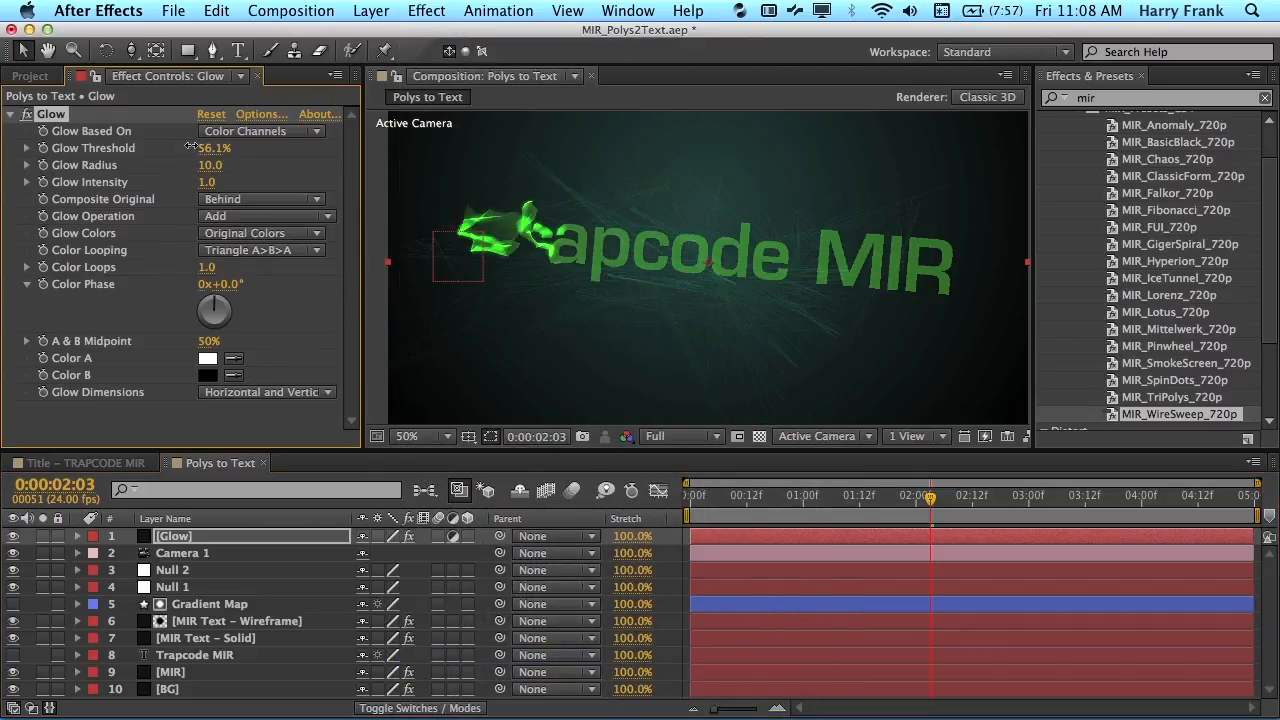
{"action": "left_click_drag", "start_coordinate": [190, 147], "coordinate": [231, 176]}
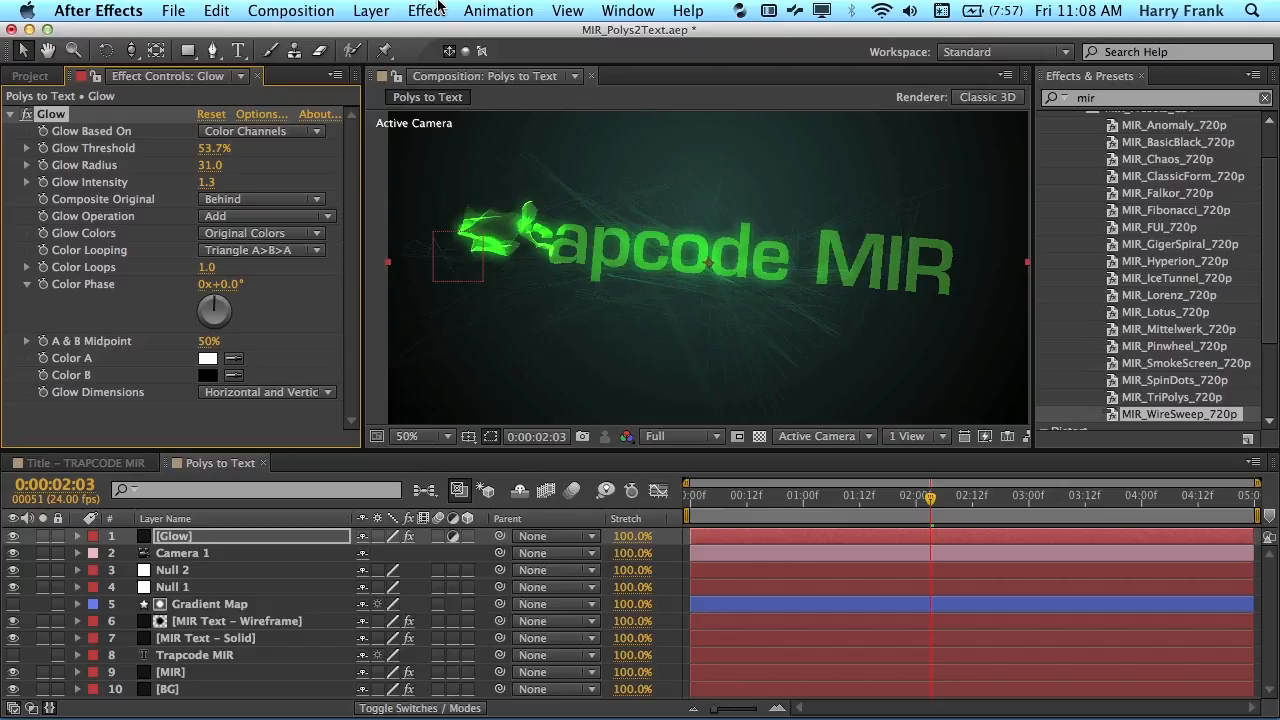
Search the effects for "starglow" and apply Trapcode Starglow to the Glow adjustment layer.
{"action": "left_click", "coordinate": [1130, 98]}
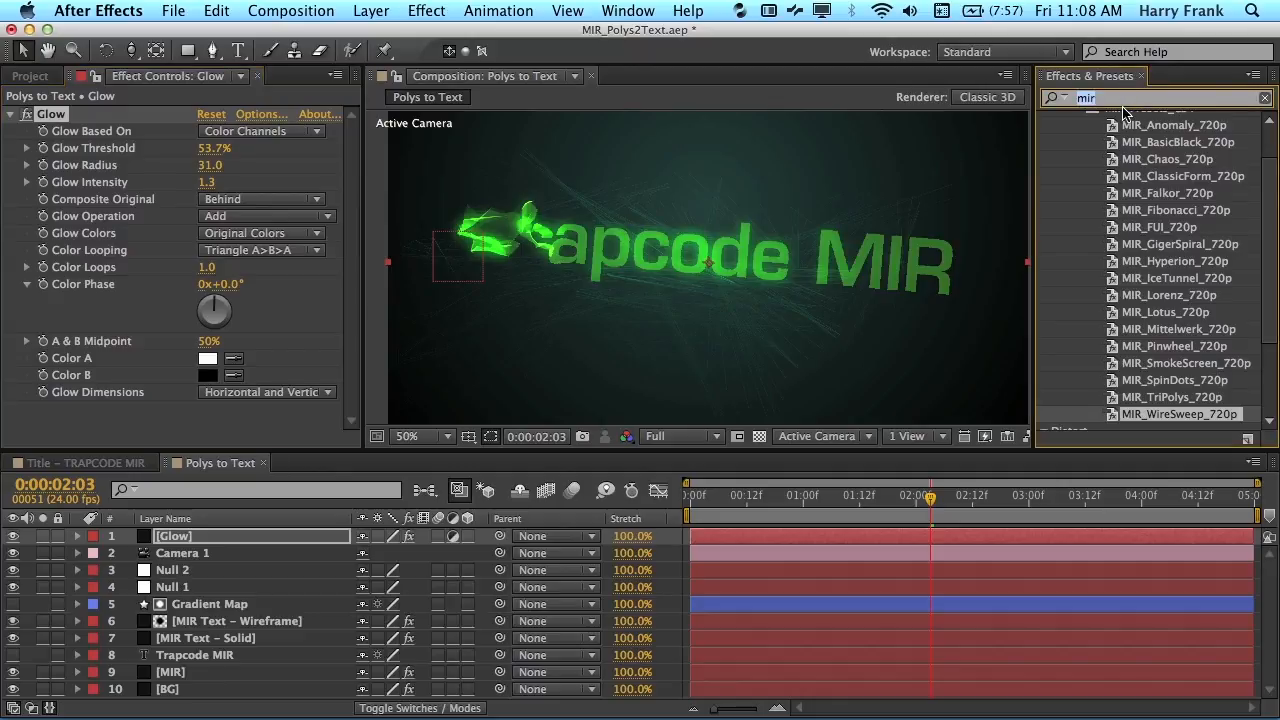
{"action": "type", "text": "starglow"}
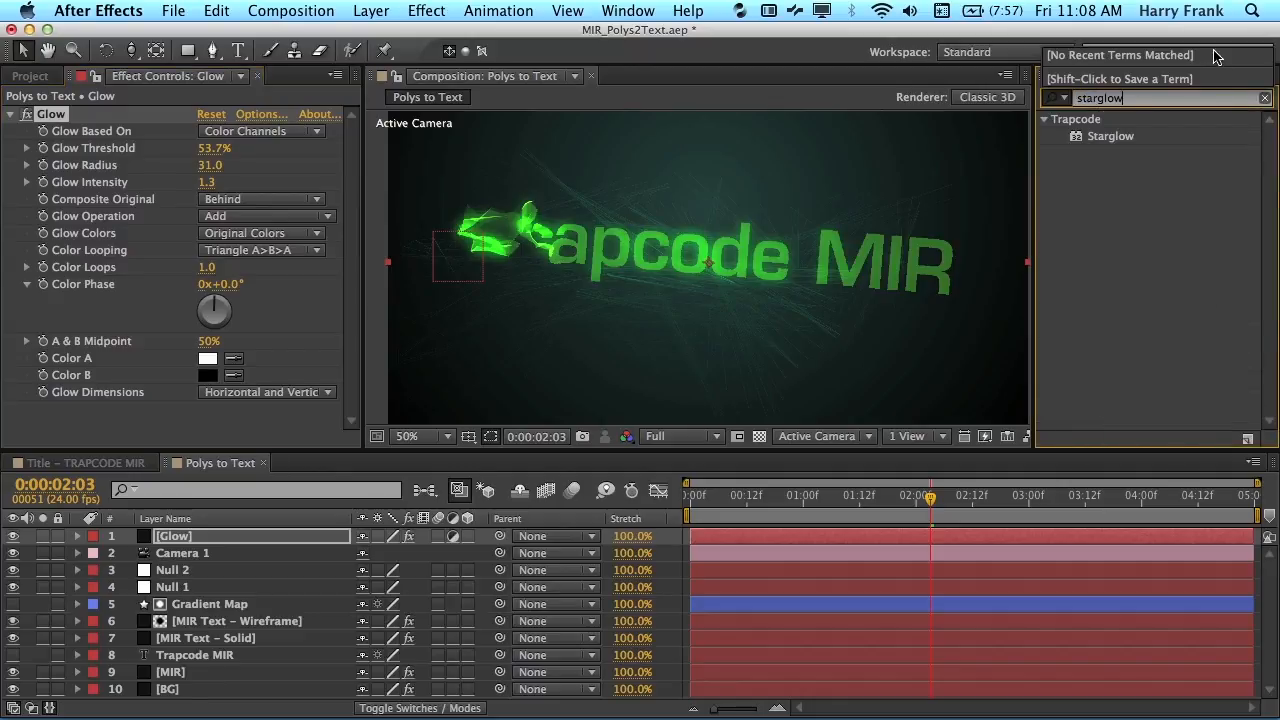
{"action": "double_click", "coordinate": [1100, 137]}
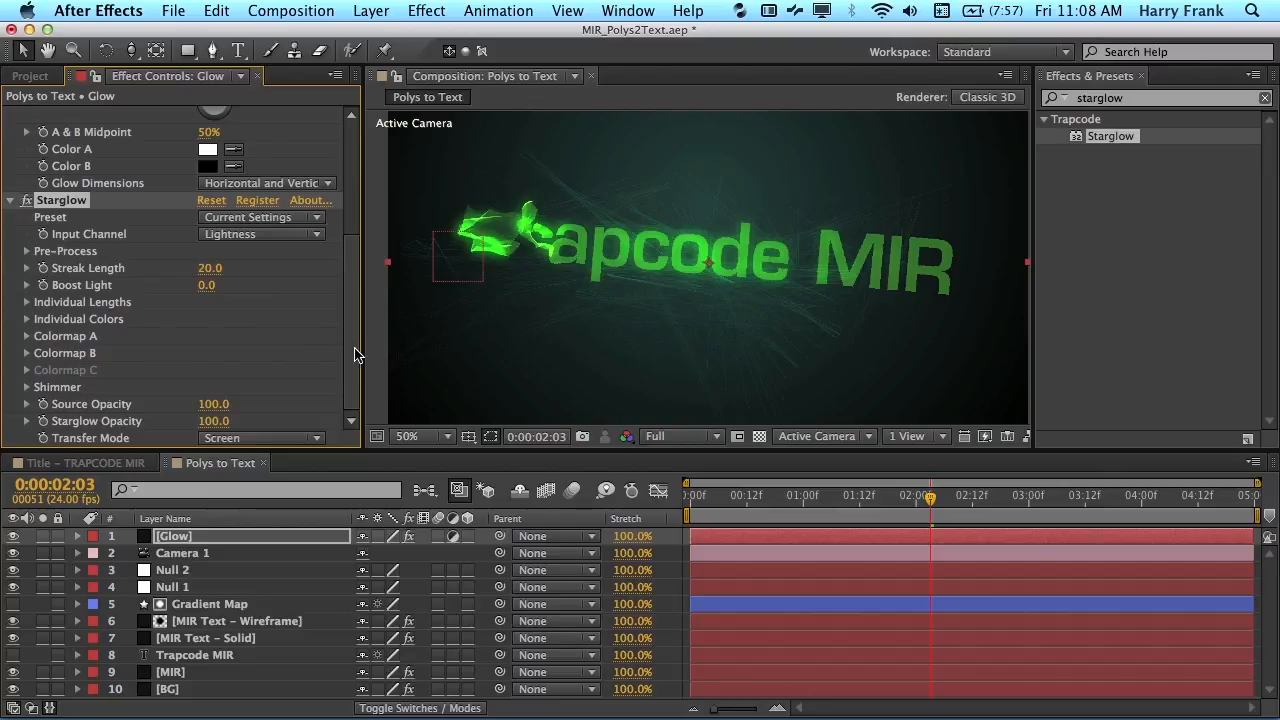
Set Starglow's Pre-Process Threshold to 100 and apply its HV Prism preset.
{"action": "left_click", "coordinate": [168, 253]}
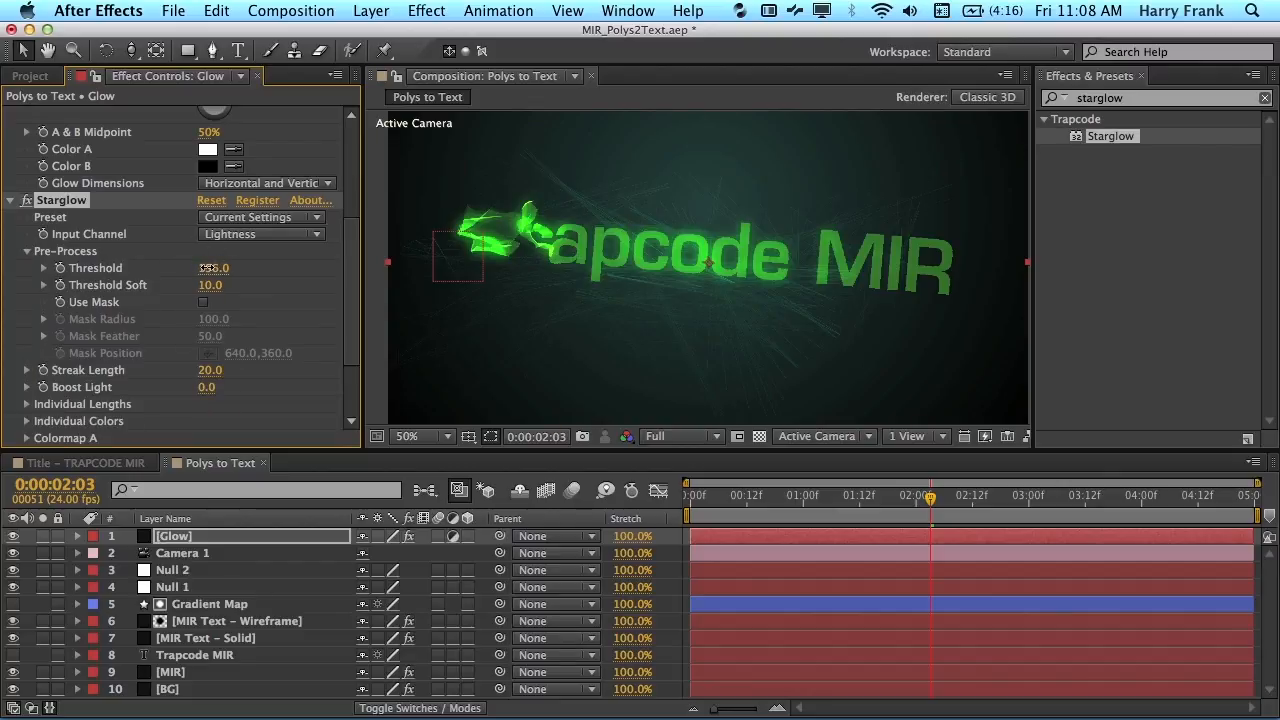
{"action": "left_click", "coordinate": [214, 268]}
{"action": "type", "text": "100"}
{"action": "key", "text": "Return"}
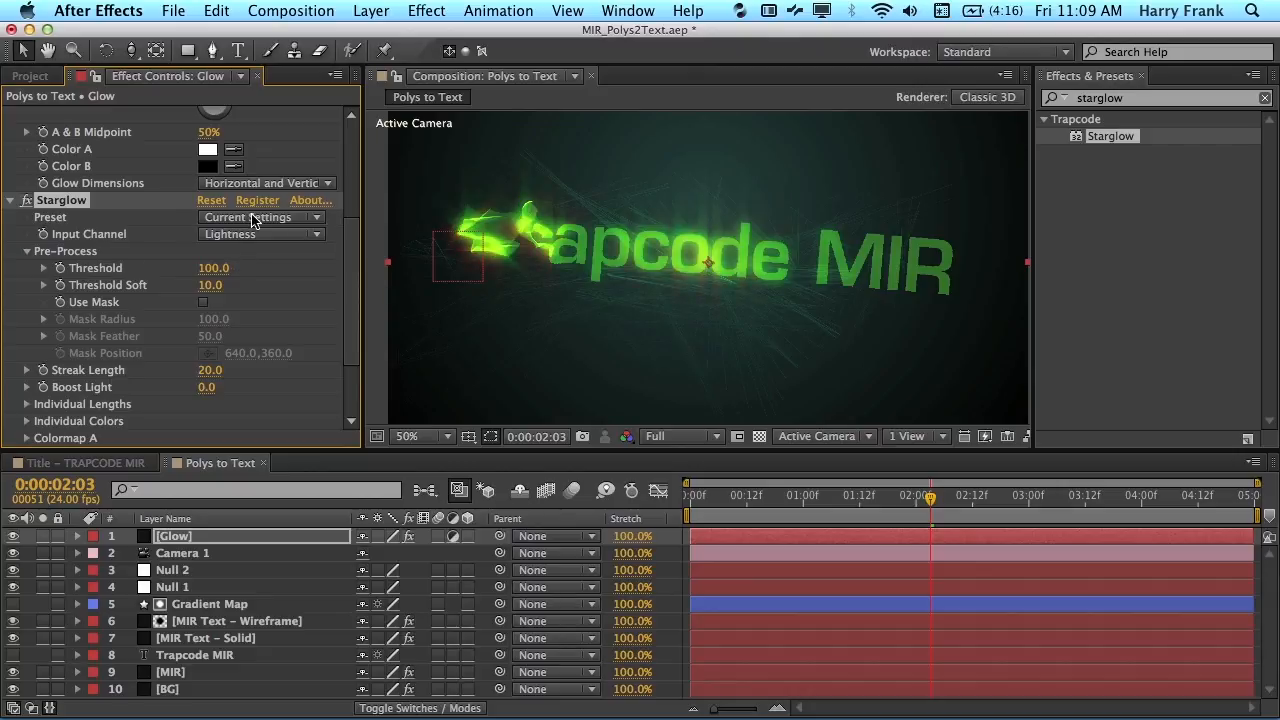
{"action": "left_click", "coordinate": [268, 217]}
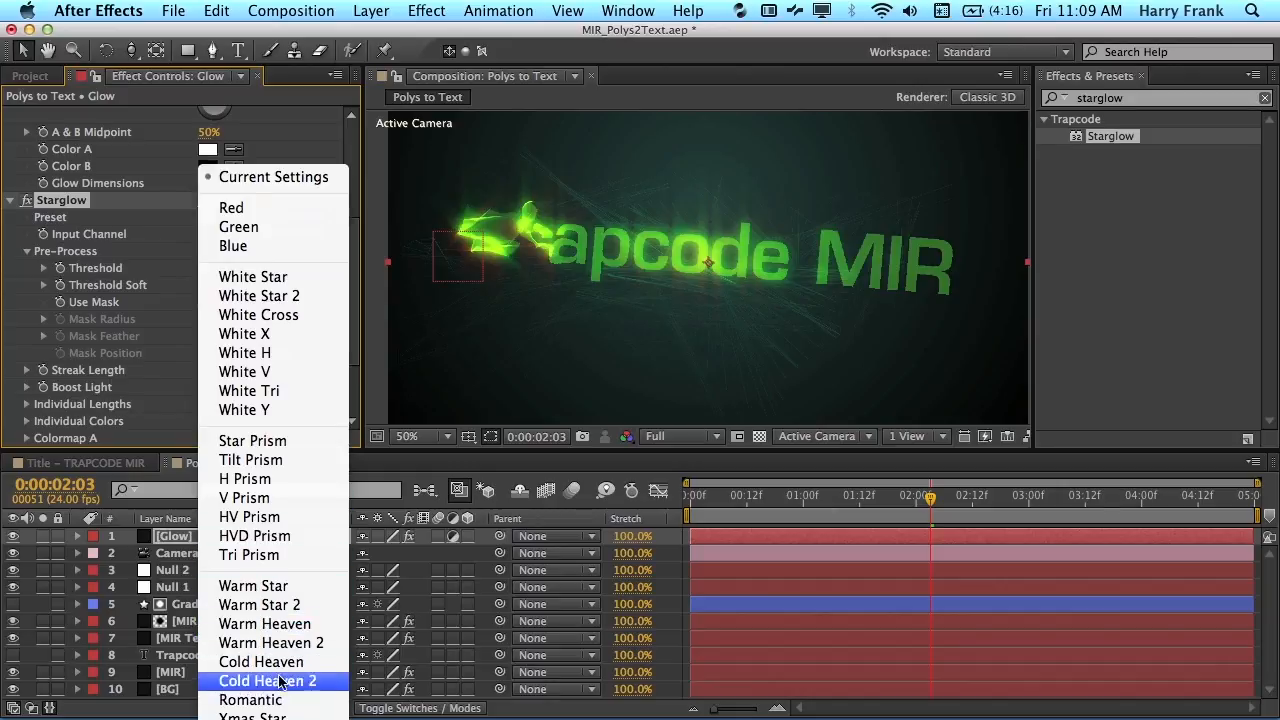
{"action": "left_click", "coordinate": [255, 516]}
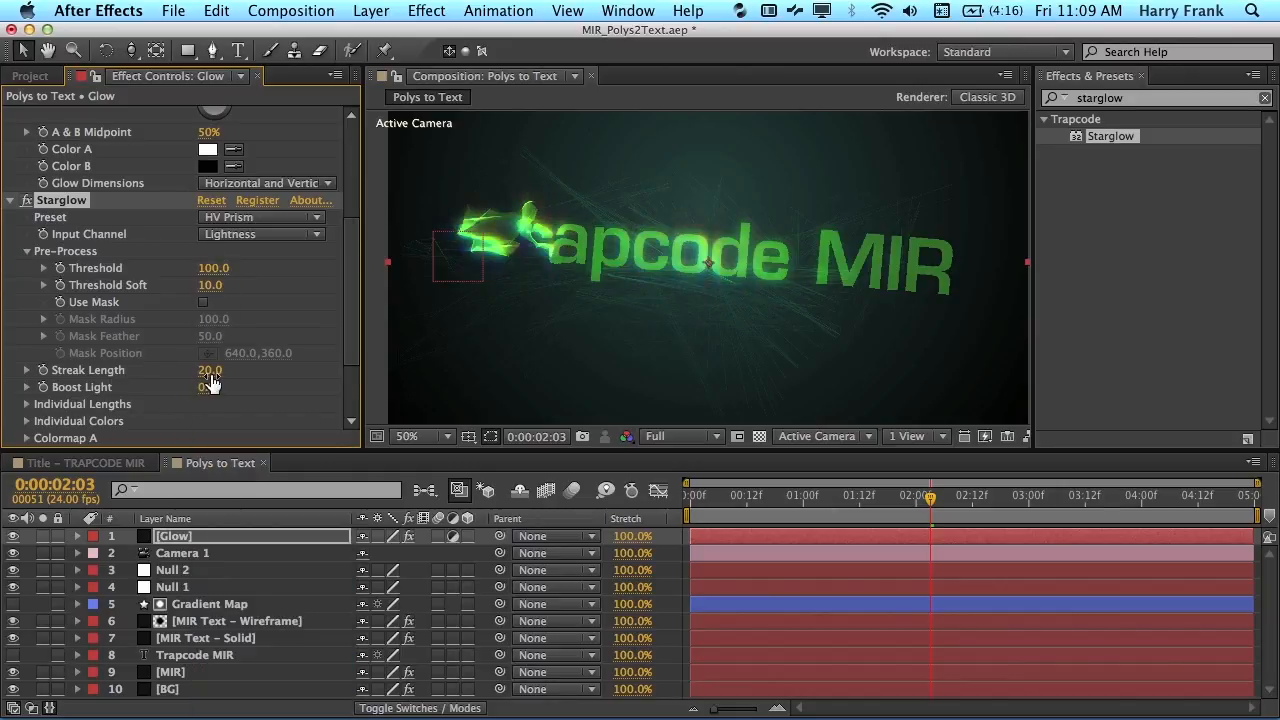
{"action": "left_click_drag", "start_coordinate": [231, 384], "coordinate": [239, 384]}
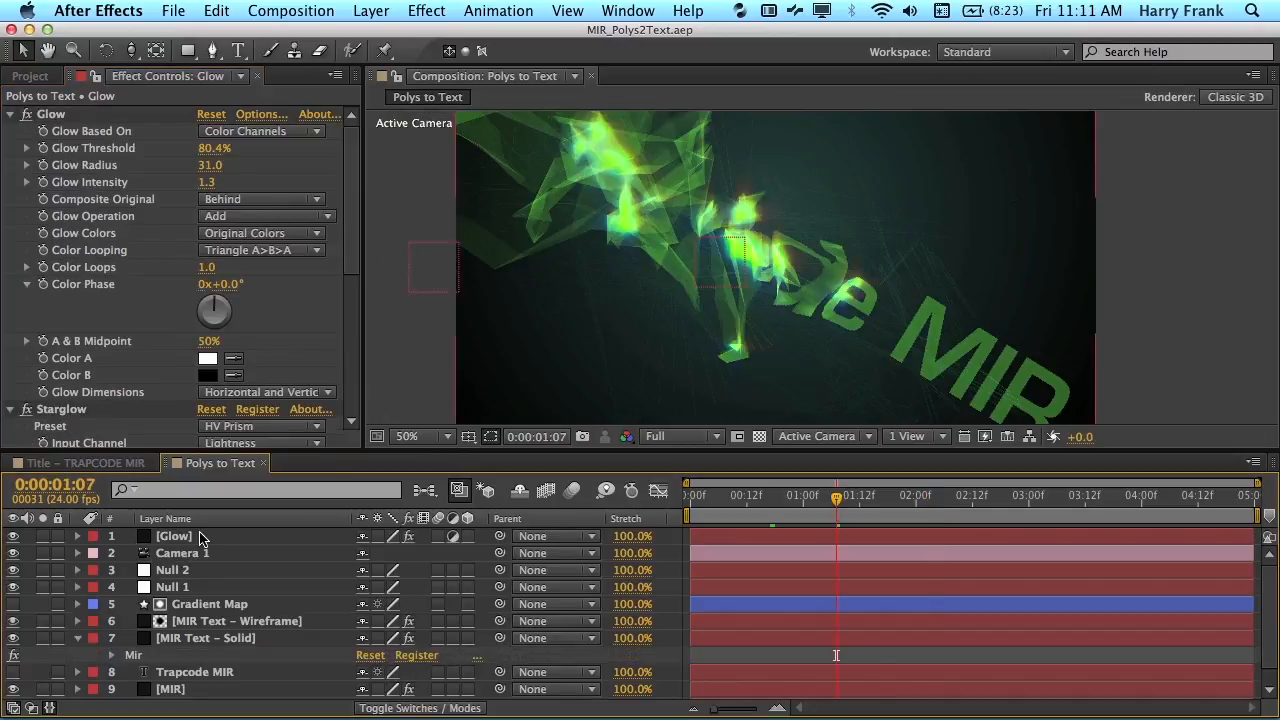
At 0:00:01:07, create a new solid named "CC" above the Glow layer.
{"action": "key", "text": "ctrl+y"}
{"action": "type", "text": "CC"}
{"action": "key", "text": "Return"}
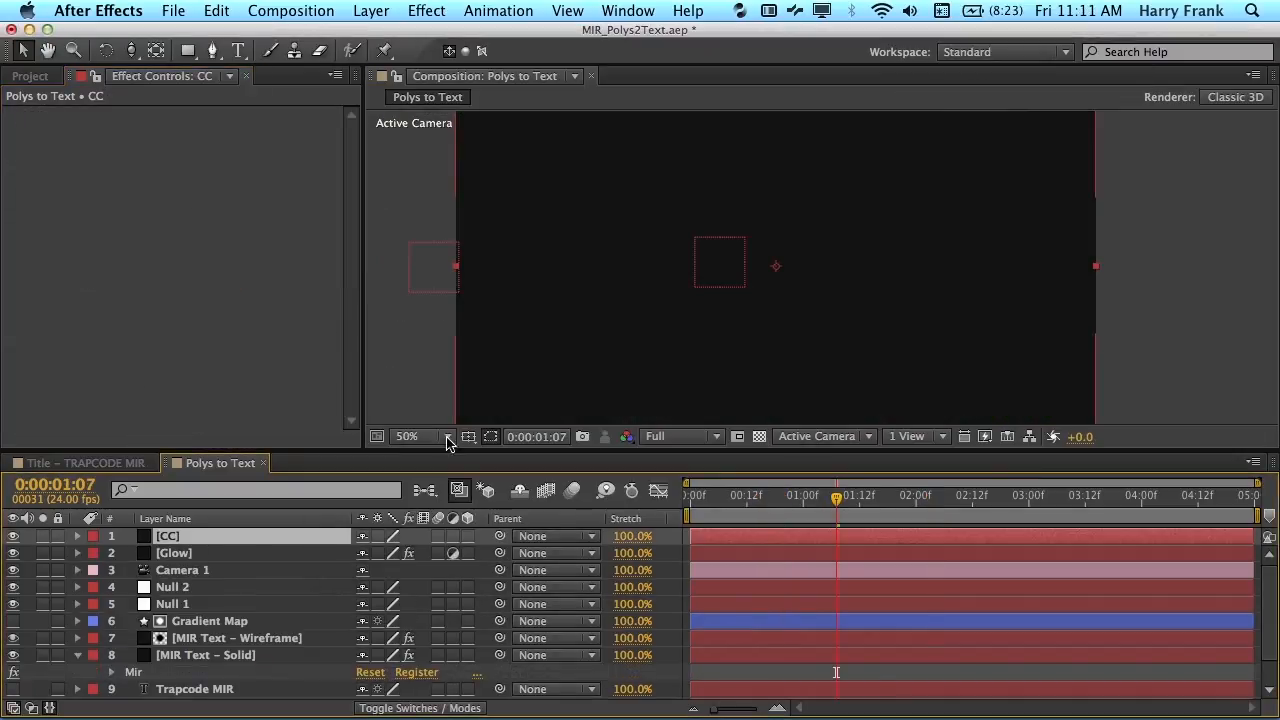
Make CC an adjustment layer and apply Curves with a gentle contrast S-curve on the RGB channel.
{"action": "left_click", "coordinate": [426, 11]}
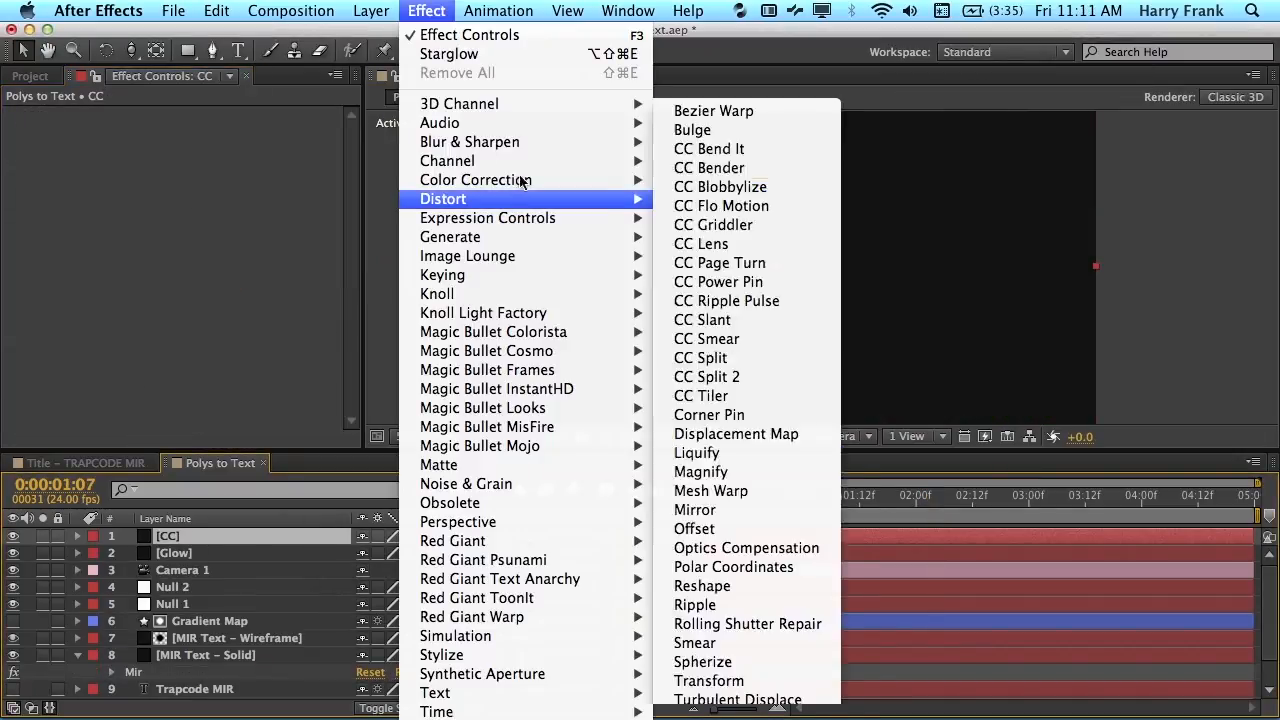
{"action": "mouse_move", "coordinate": [560, 180]}
{"action": "left_click", "coordinate": [696, 509]}
{"action": "mouse_move", "coordinate": [110, 287]}
{"action": "left_mouse_down"}
{"action": "mouse_move", "coordinate": [100, 296]}
{"action": "mouse_move", "coordinate": [122, 302]}
{"action": "mouse_move", "coordinate": [109, 294]}
{"action": "left_mouse_up"}
{"action": "left_click_drag", "start_coordinate": [158, 236], "coordinate": [166, 205]}
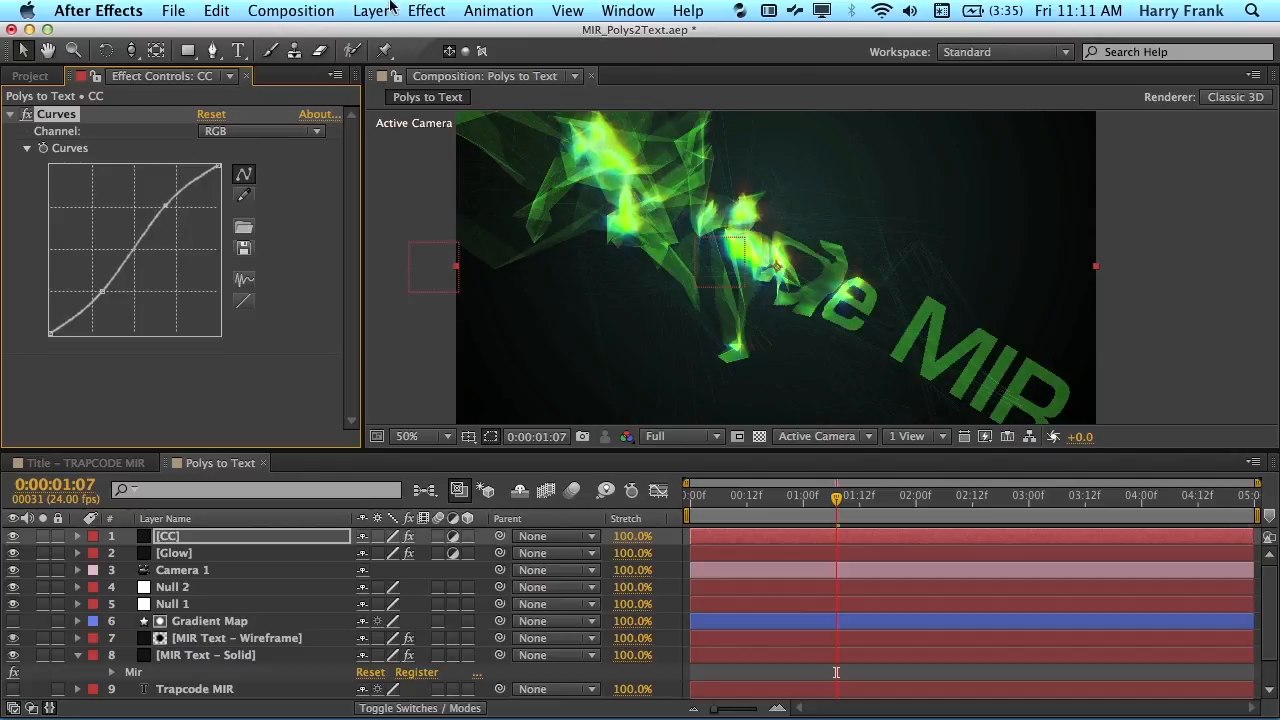
Apply Magic Bullet Mojo to the CC layer with Mojo at 44, and disable the Curves effect.
{"action": "left_click", "coordinate": [426, 10]}
{"action": "mouse_move", "coordinate": [600, 446]}
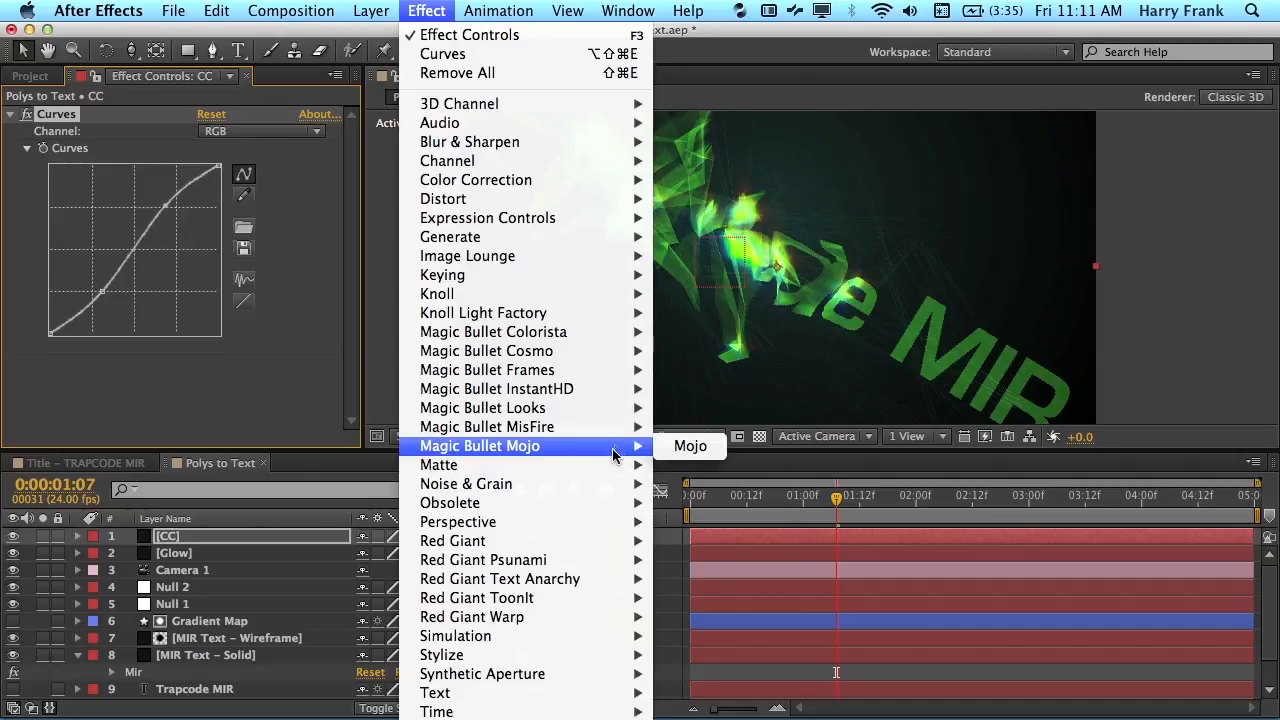
{"action": "left_click", "coordinate": [688, 445]}
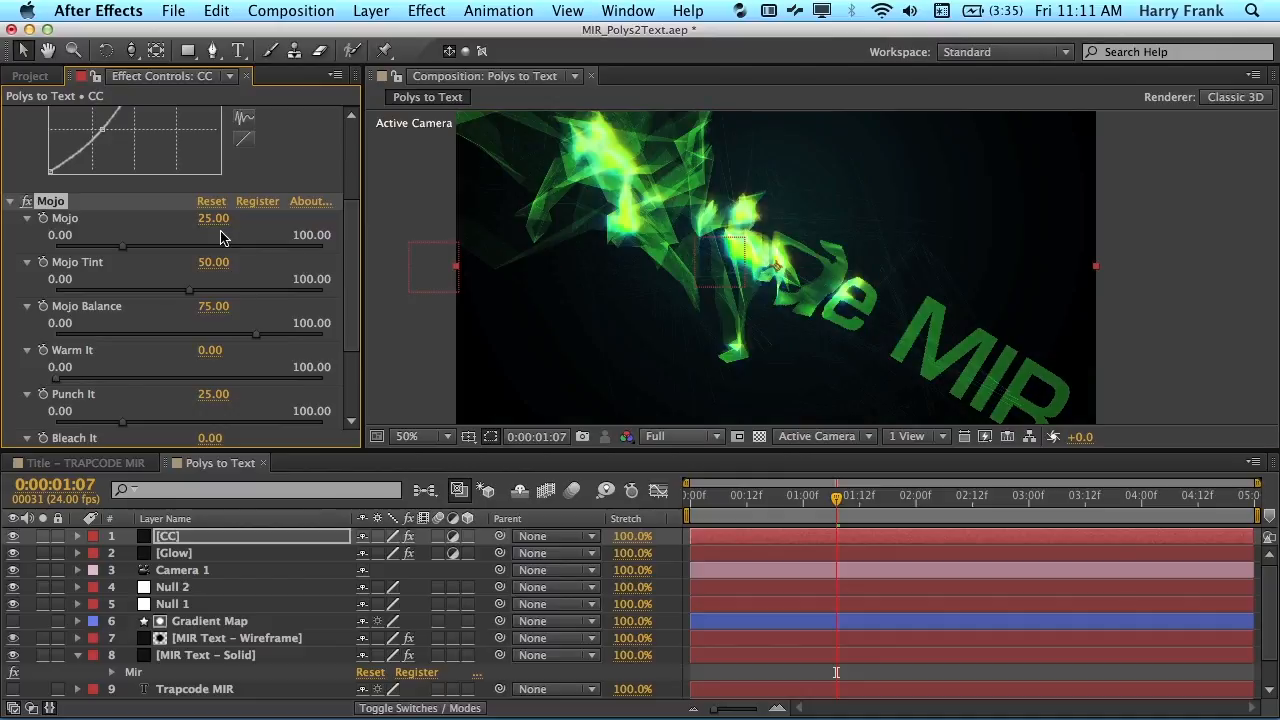
{"action": "left_click_drag", "start_coordinate": [222, 230], "coordinate": [258, 222]}
{"action": "key", "text": "e"}
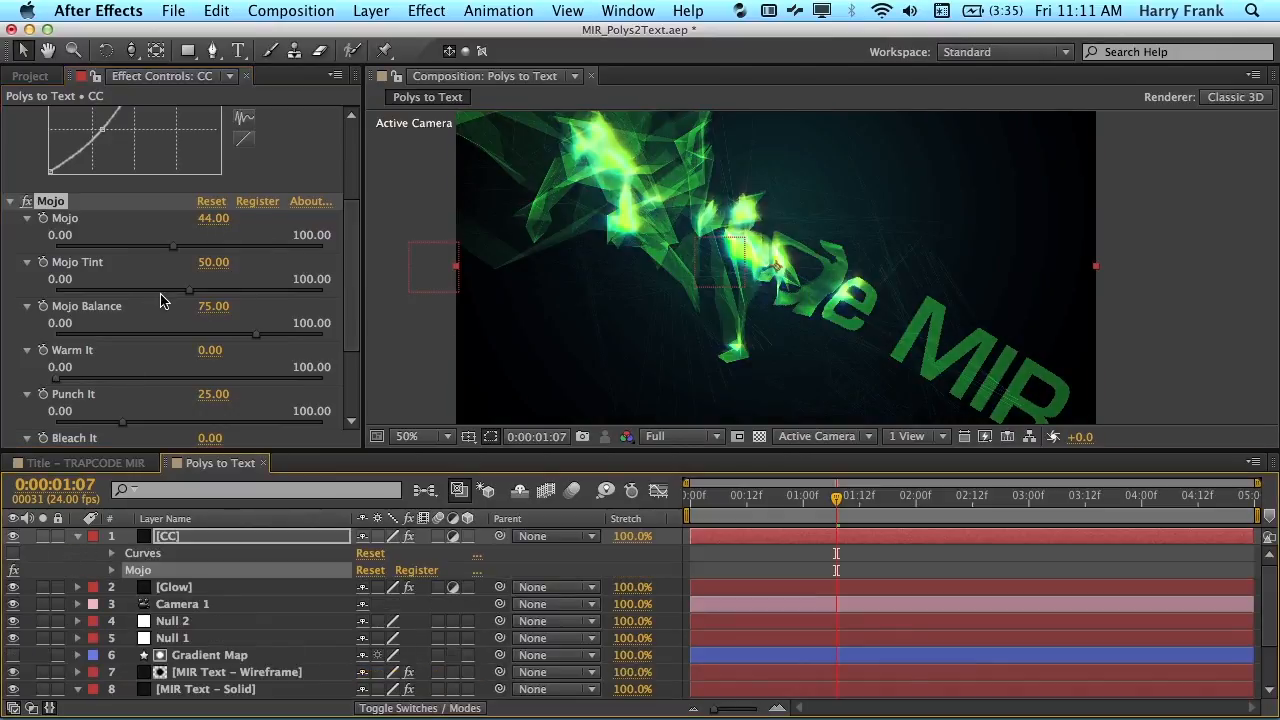
Set Mojo Tint to 71, Punch It to -36 and Warm It to 35 in the Mojo effect.
{"action": "scroll", "coordinate": [170, 295], "scroll_direction": "down", "scroll_amount": 1}
{"action": "left_click_drag", "start_coordinate": [204, 257], "coordinate": [228, 246]}
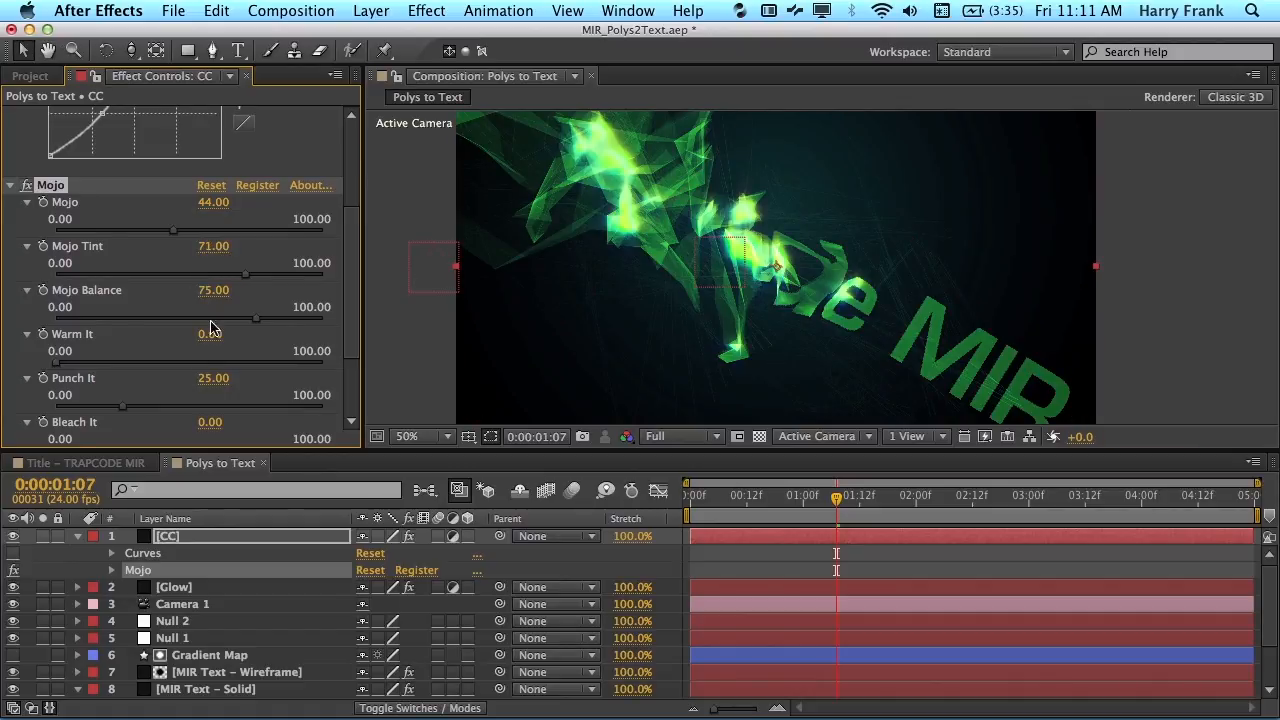
{"action": "left_click_drag", "start_coordinate": [220, 380], "coordinate": [175, 393]}
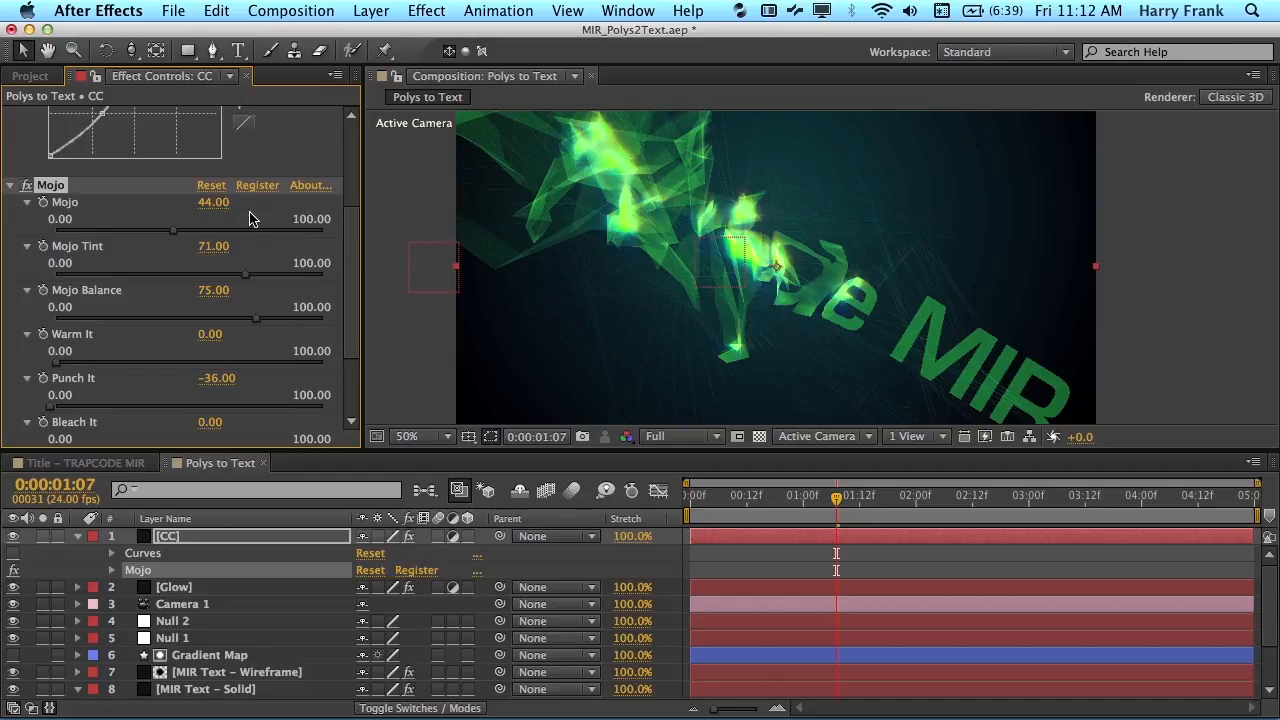
{"action": "left_click_drag", "start_coordinate": [222, 335], "coordinate": [235, 333]}
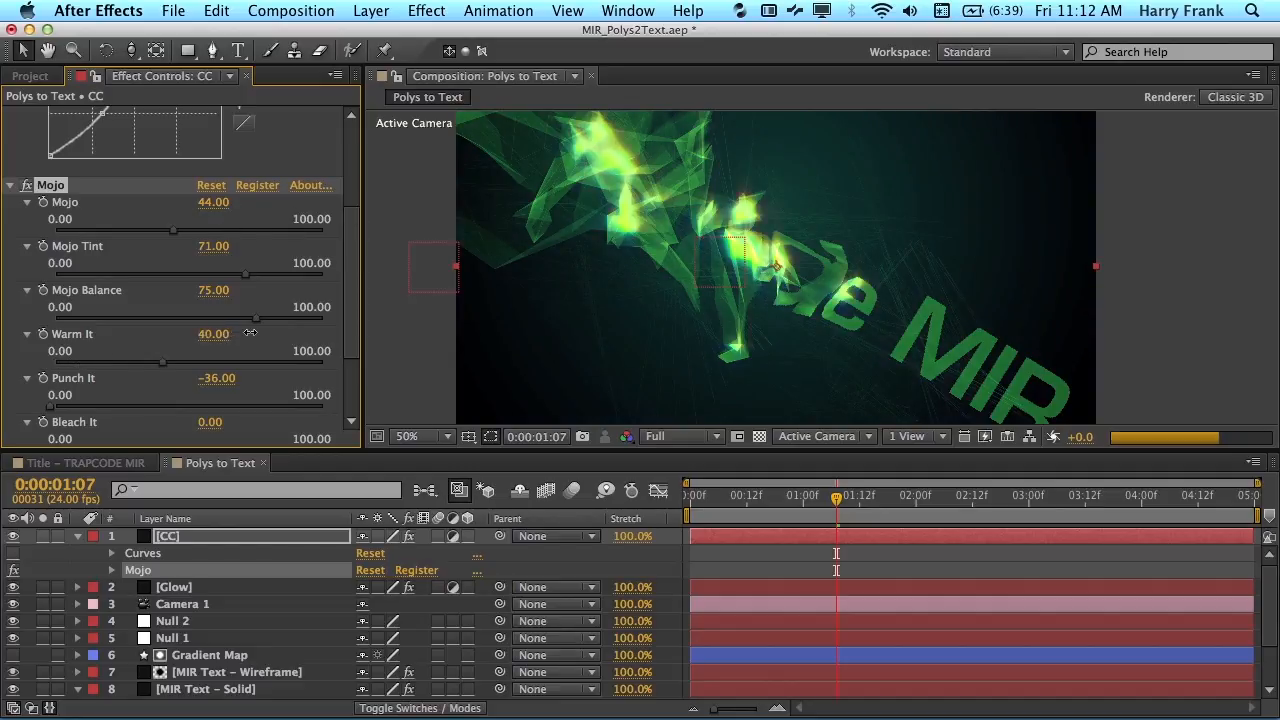
Examine the graded frame and the title's letter edges at 100% in an enlarged composition view.
{"action": "key", "text": "grave"}
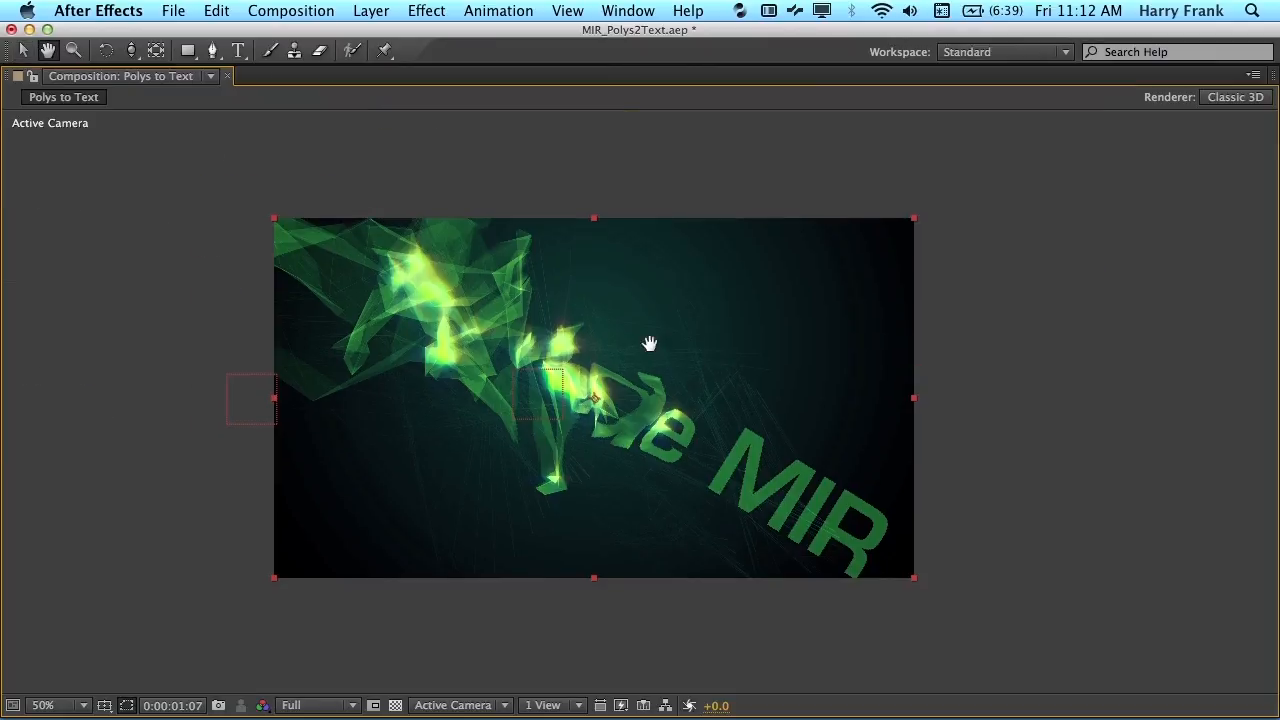
{"action": "scroll", "coordinate": [644, 335], "scroll_direction": "down", "scroll_amount": 2}
{"action": "scroll", "coordinate": [643, 335], "scroll_direction": "up", "scroll_amount": 2}
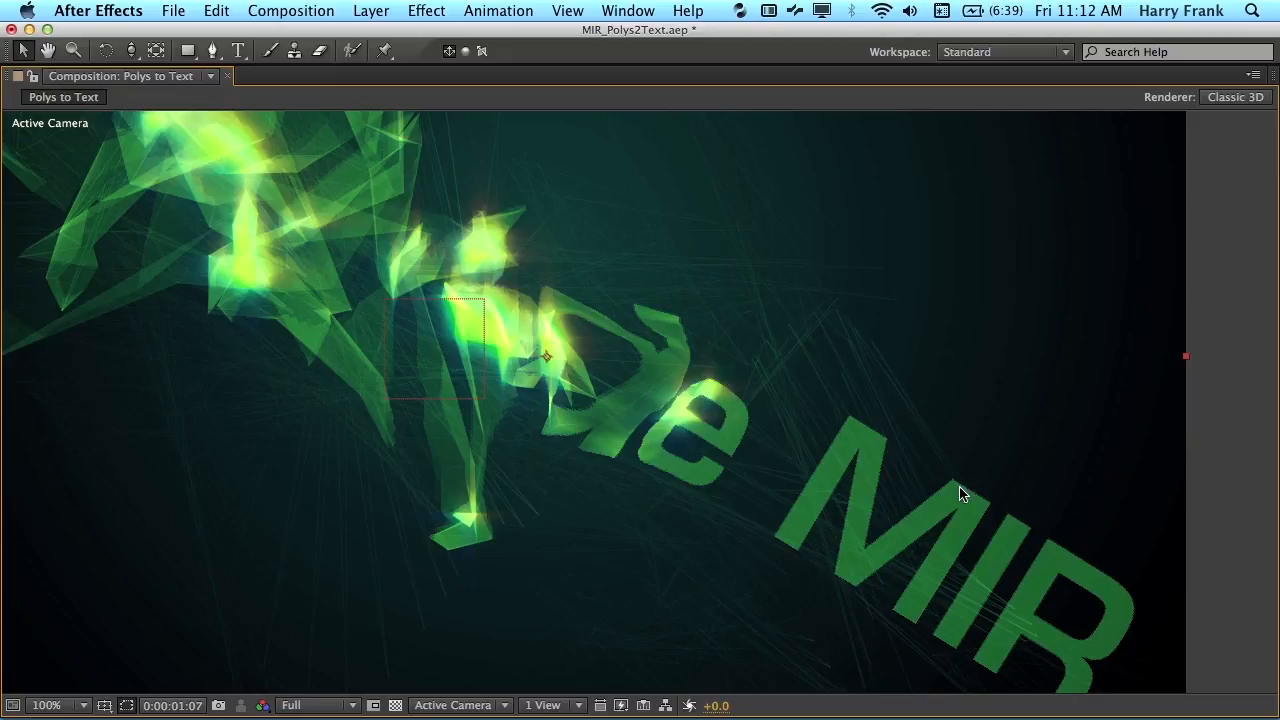
{"action": "key", "text": "grave"}
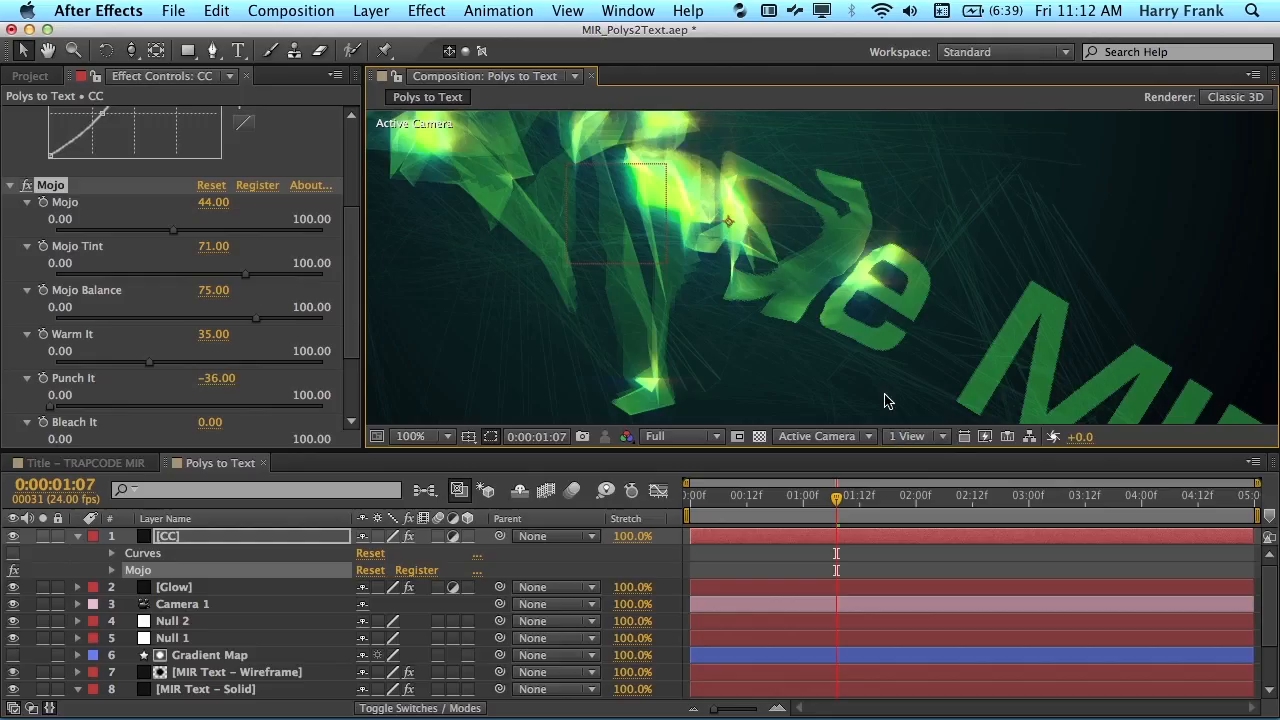
{"action": "left_click_drag", "start_coordinate": [889, 344], "coordinate": [820, 274]}
Set the Texture Filter of the Mir effect on the MIR Text - Solid layer to Linear.
{"action": "left_click", "coordinate": [285, 678]}
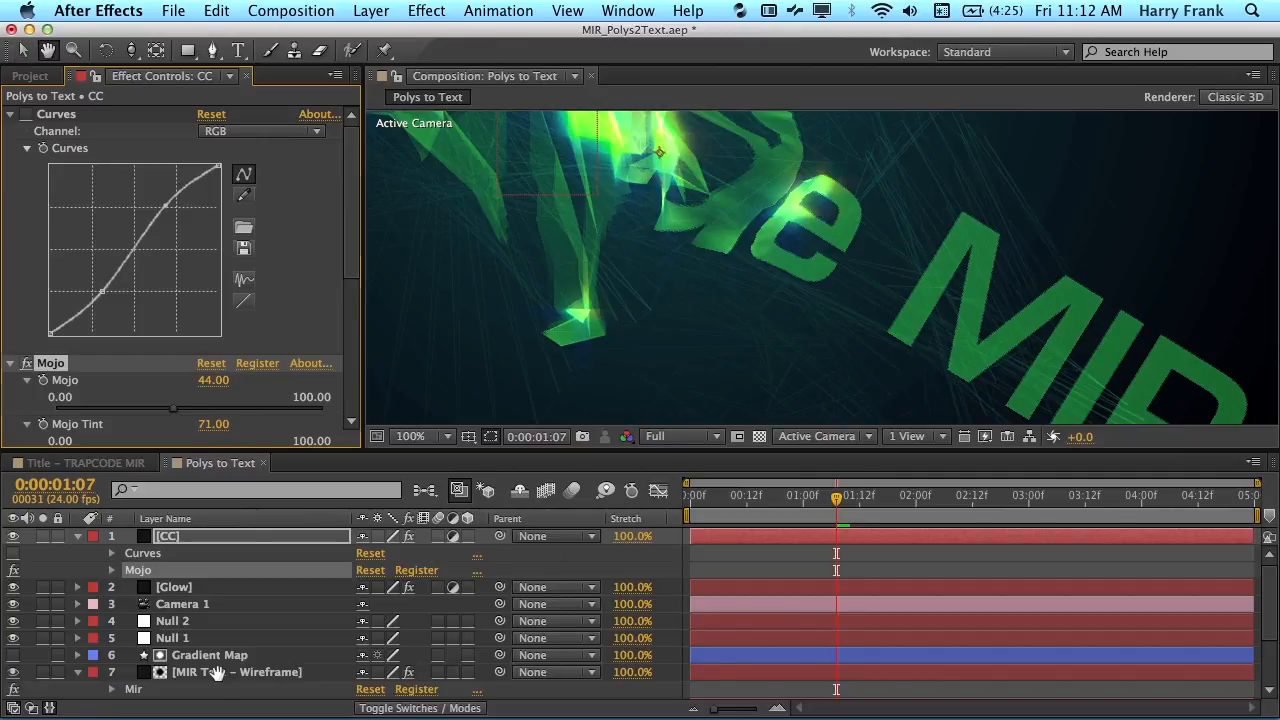
{"action": "scroll", "coordinate": [245, 665], "scroll_direction": "down", "scroll_amount": 4}
{"action": "left_click", "coordinate": [137, 648]}
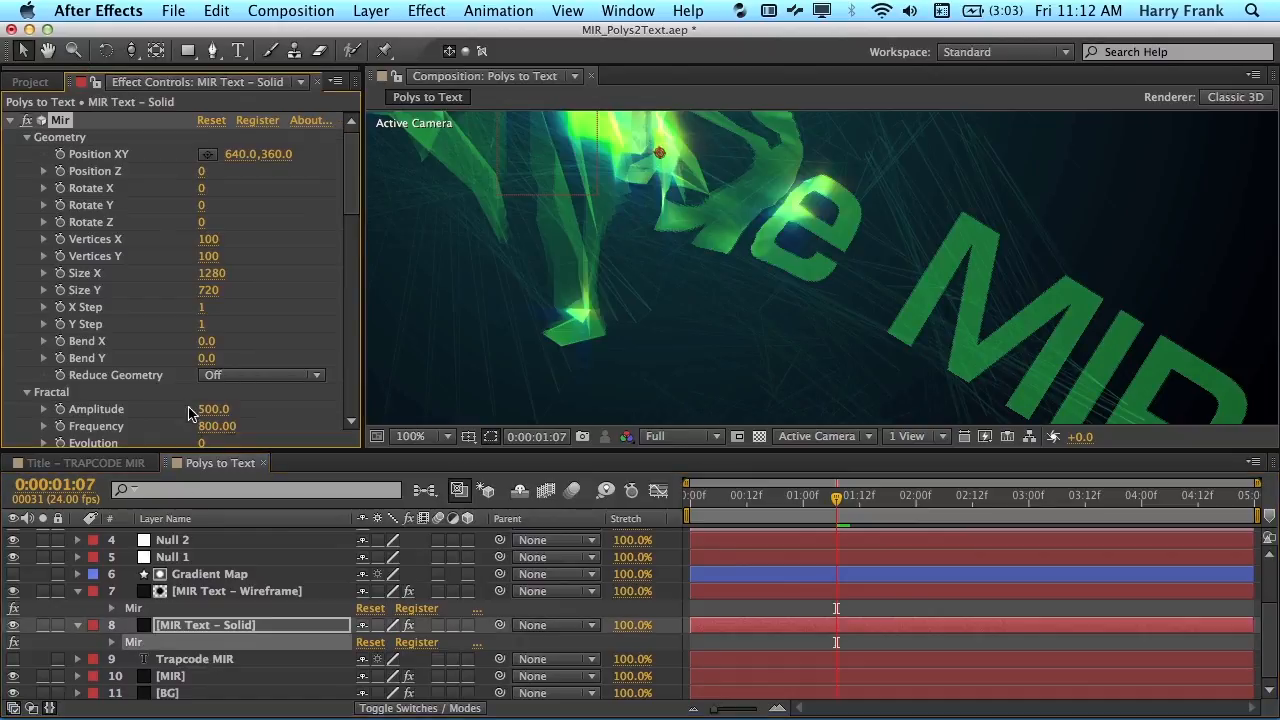
{"action": "scroll", "coordinate": [211, 349], "scroll_direction": "down", "scroll_amount": 10}
{"action": "scroll", "coordinate": [219, 271], "scroll_direction": "down", "scroll_amount": 5}
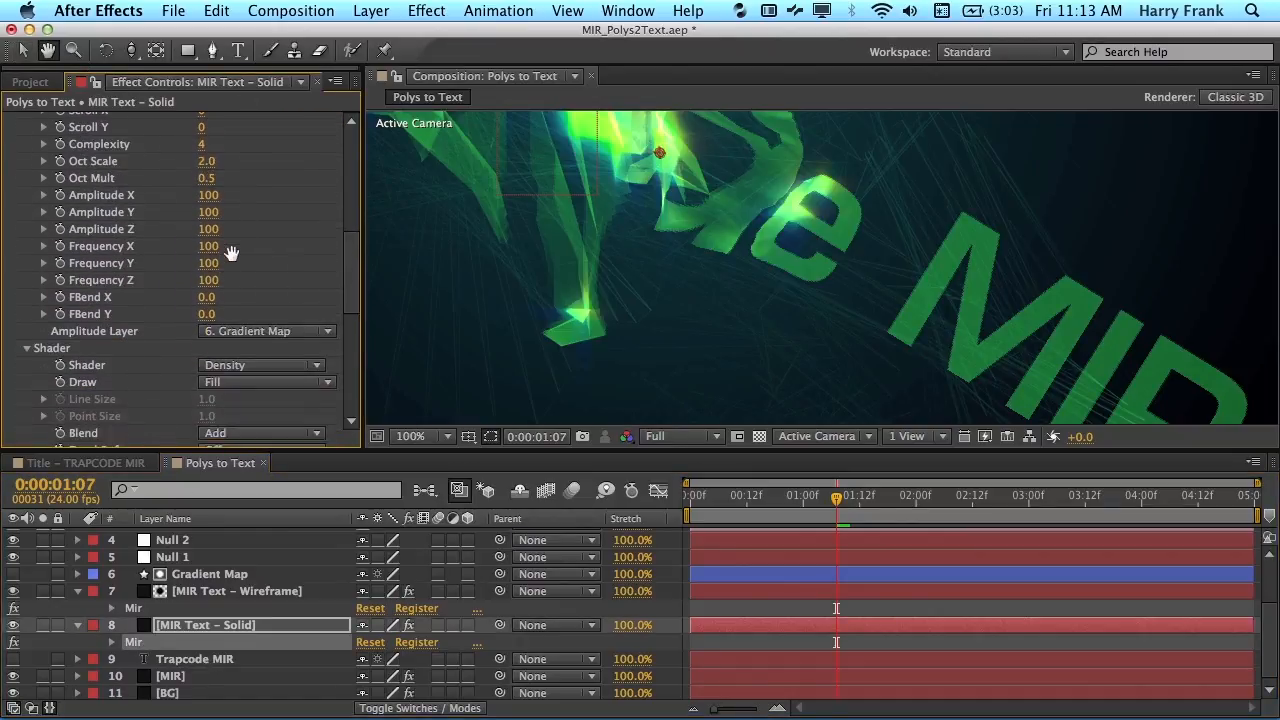
{"action": "left_click", "coordinate": [243, 286]}
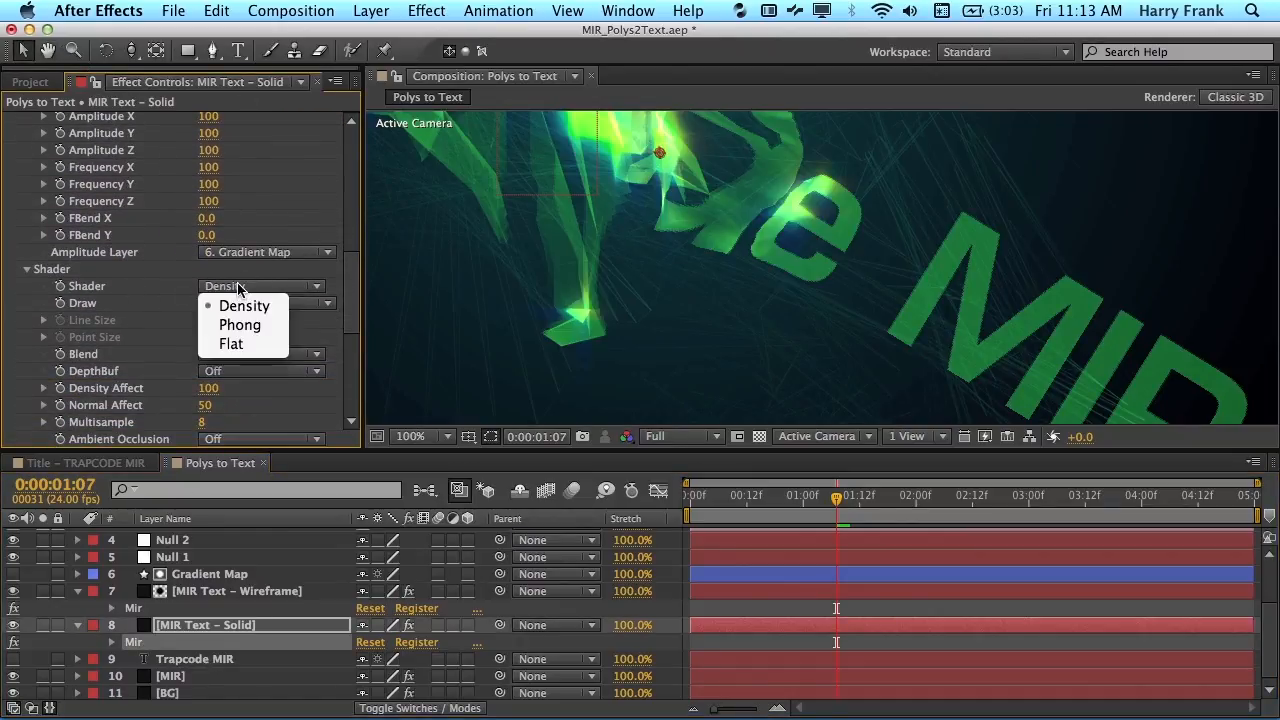
{"action": "left_click", "coordinate": [240, 288]}
{"action": "scroll", "coordinate": [233, 312], "scroll_direction": "down", "scroll_amount": 1}
{"action": "scroll", "coordinate": [233, 312], "scroll_direction": "down", "scroll_amount": 8}
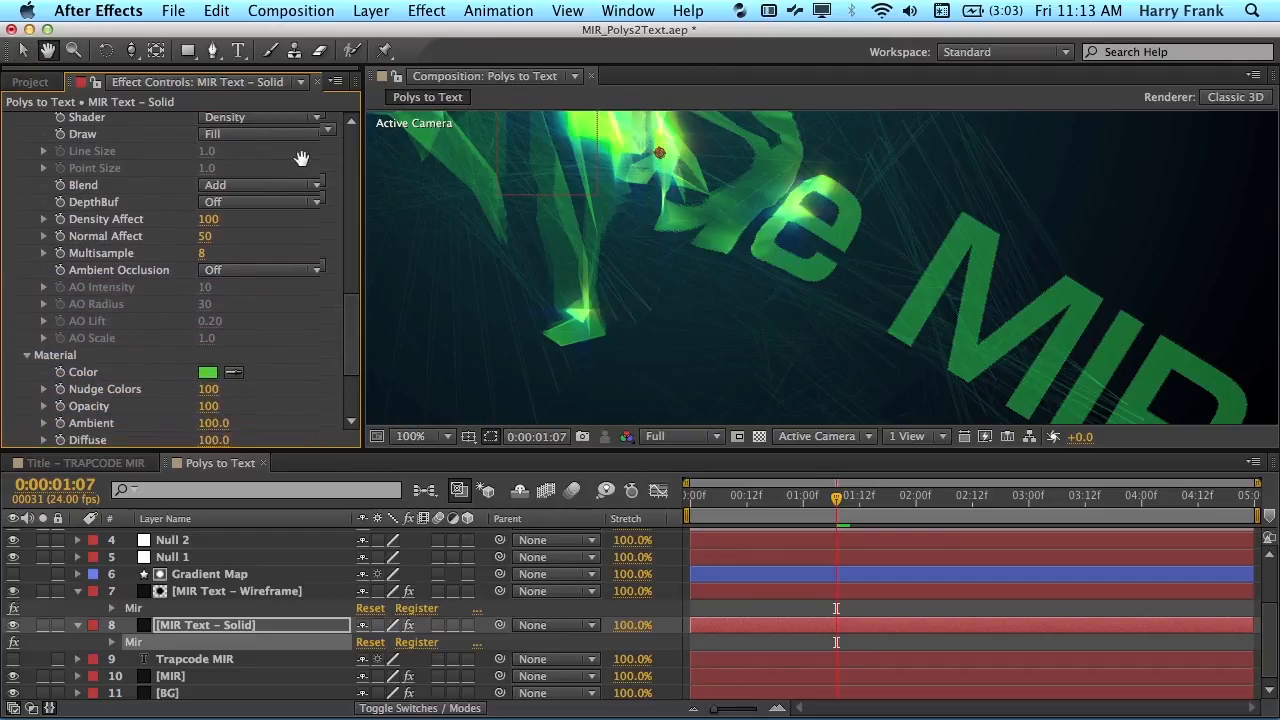
{"action": "scroll", "coordinate": [247, 249], "scroll_direction": "down", "scroll_amount": 3}
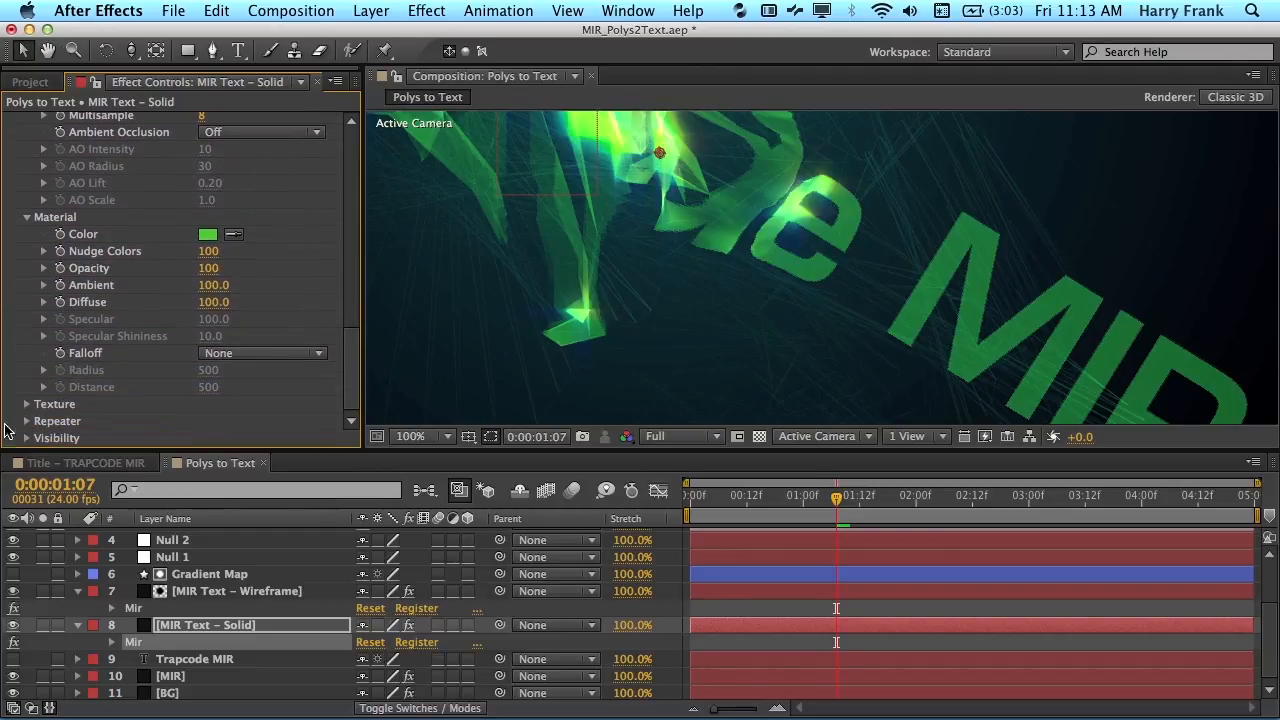
{"action": "left_click", "coordinate": [26, 405]}
{"action": "scroll", "coordinate": [247, 358], "scroll_direction": "down", "scroll_amount": 3}
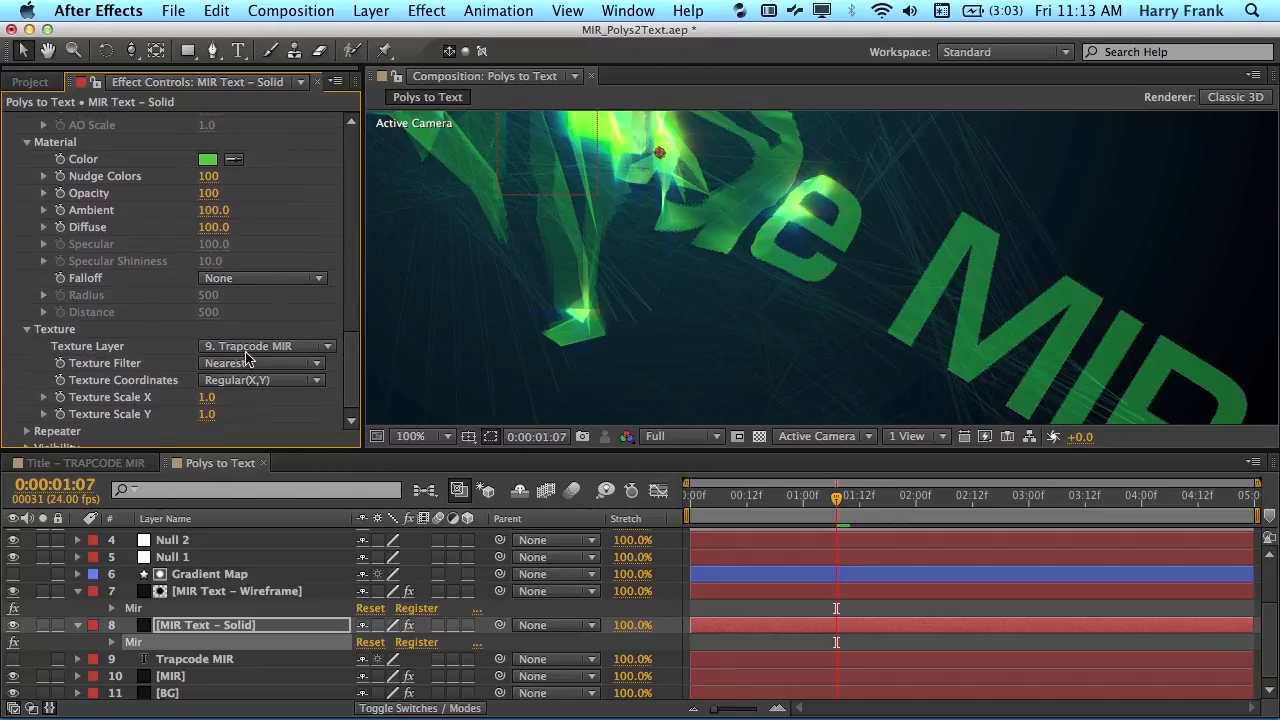
{"action": "left_click", "coordinate": [249, 368]}
{"action": "left_click", "coordinate": [235, 403]}
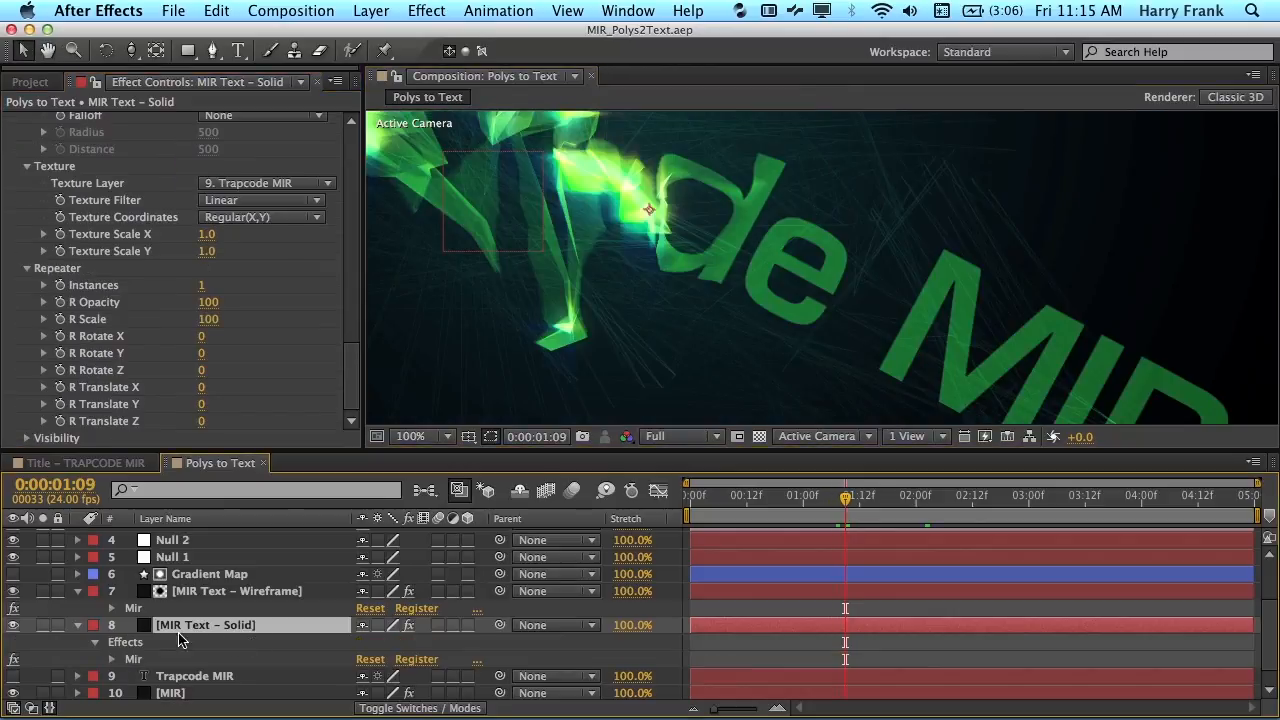
At 0:00:01:10, apply Find Edges to the MIR Text - Solid layer and turn on its Invert option.
{"action": "key", "text": "Page_Down"}
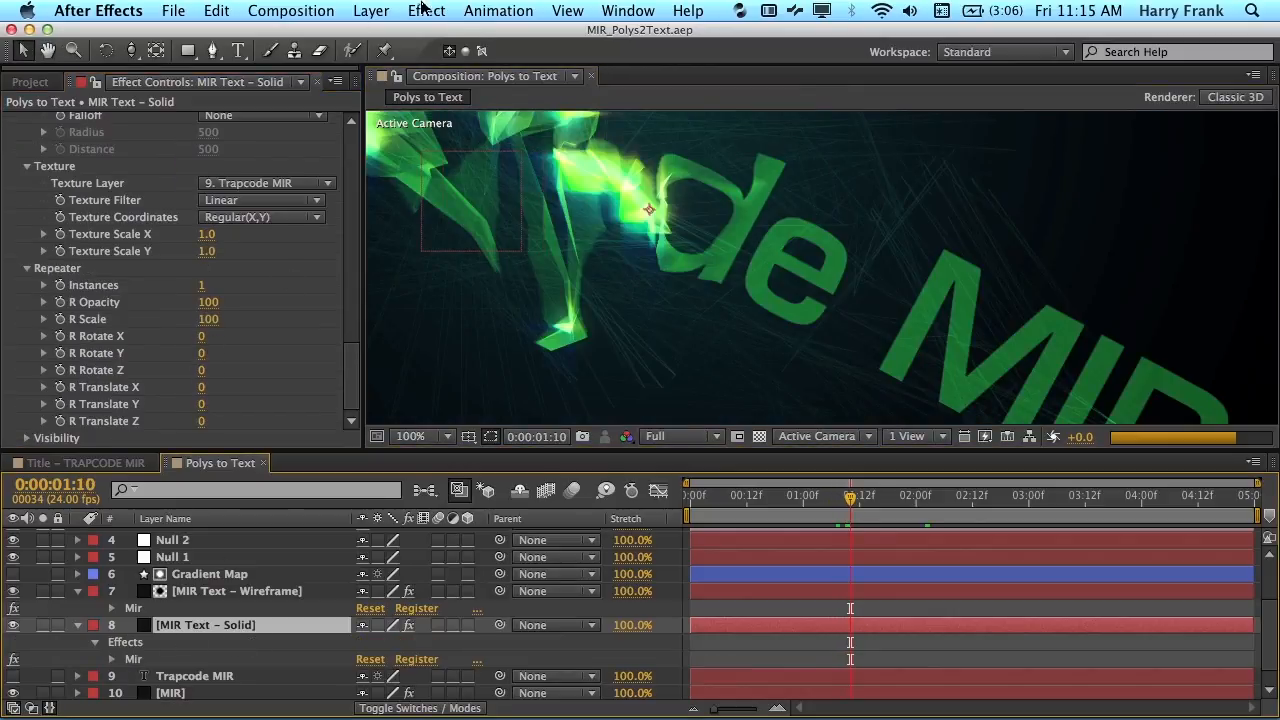
{"action": "left_click", "coordinate": [424, 10]}
{"action": "mouse_move", "coordinate": [511, 655]}
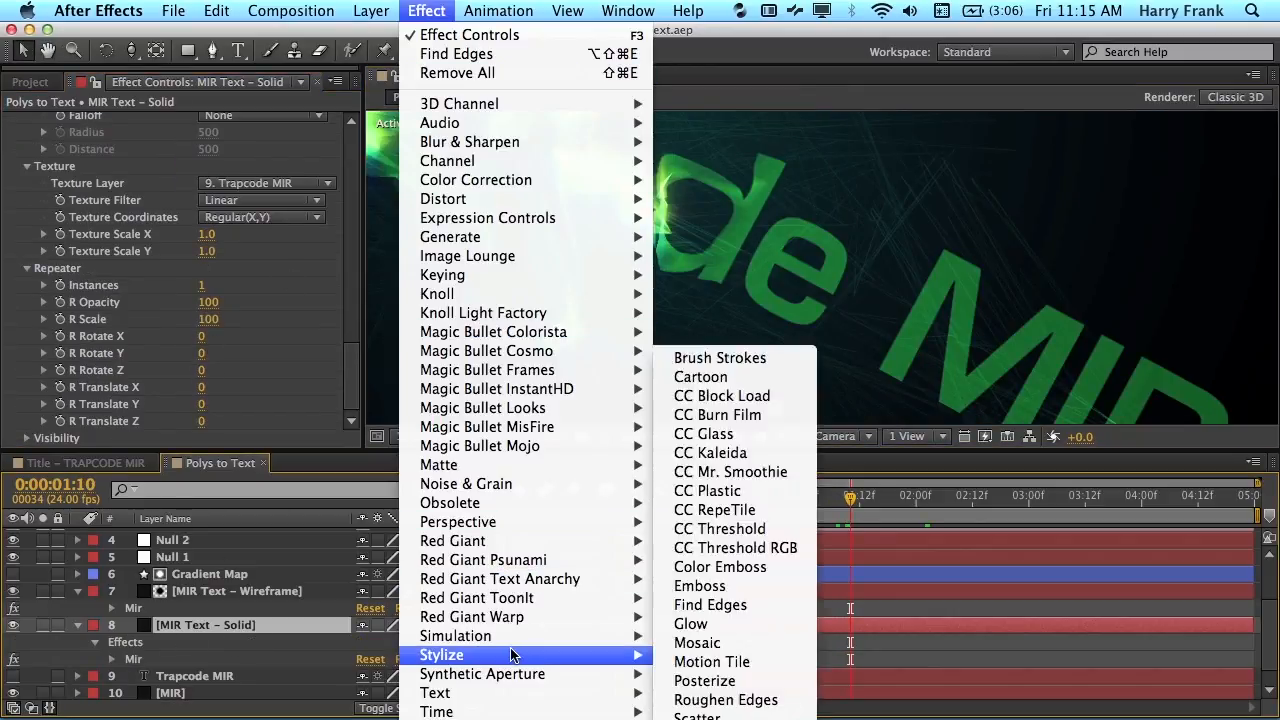
{"action": "left_click", "coordinate": [700, 605]}
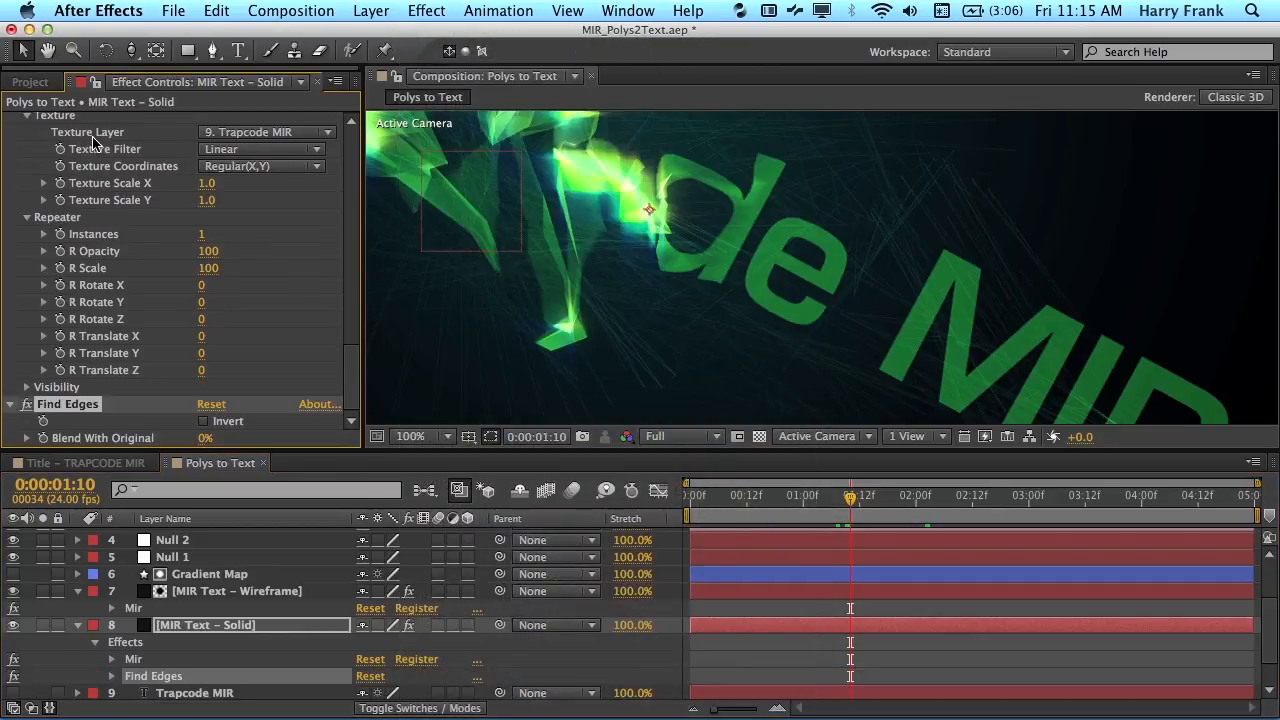
{"action": "left_click_drag", "start_coordinate": [835, 293], "coordinate": [727, 203]}
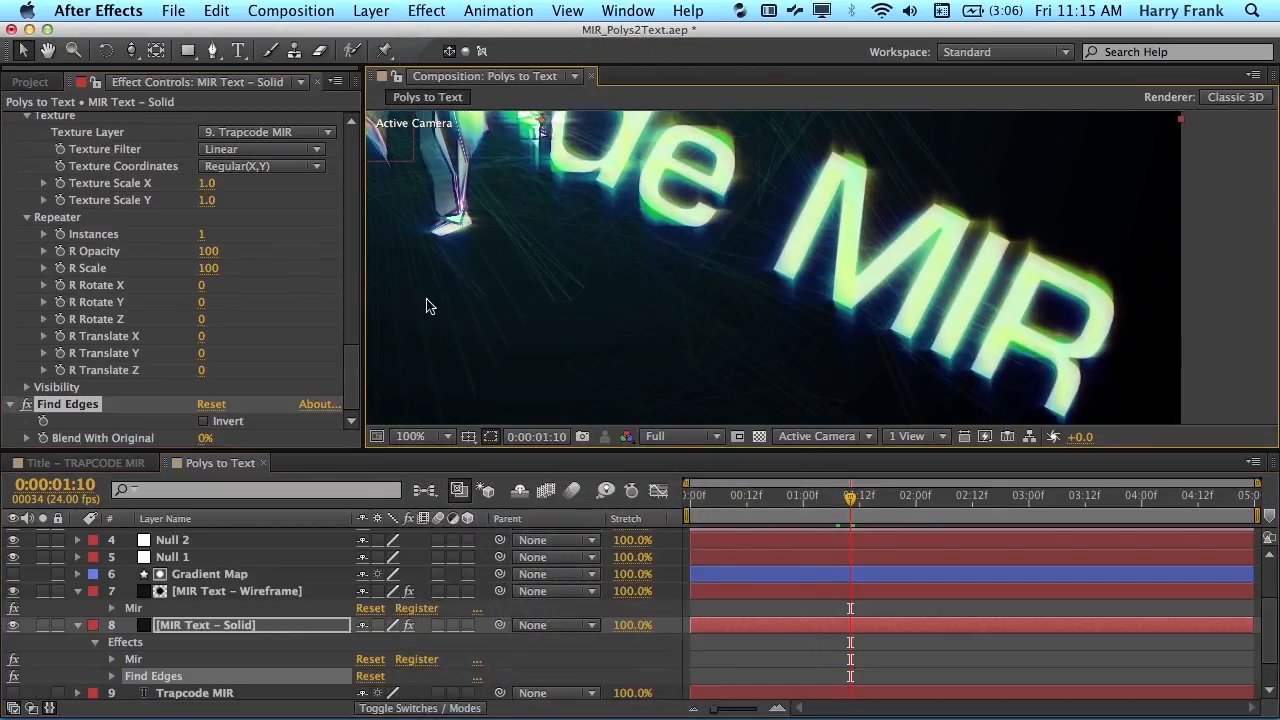
{"action": "left_click_drag", "start_coordinate": [226, 238], "coordinate": [226, 238]}
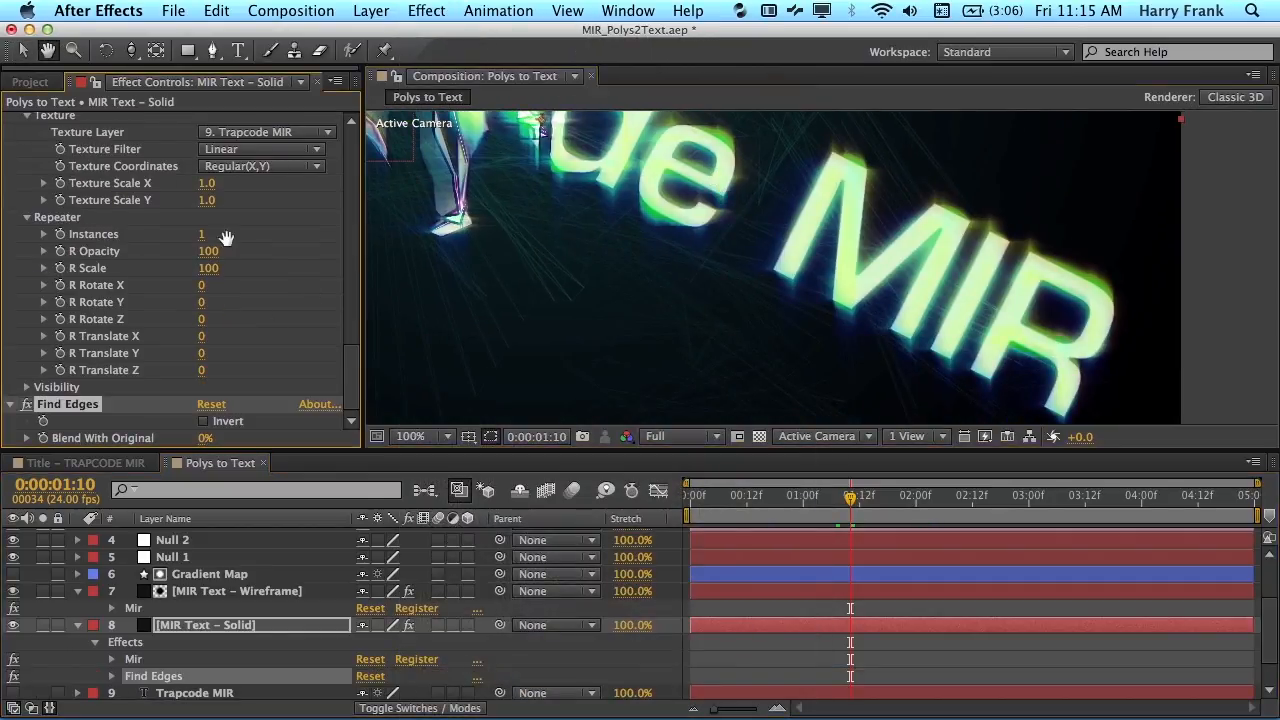
{"action": "left_click", "coordinate": [204, 423]}
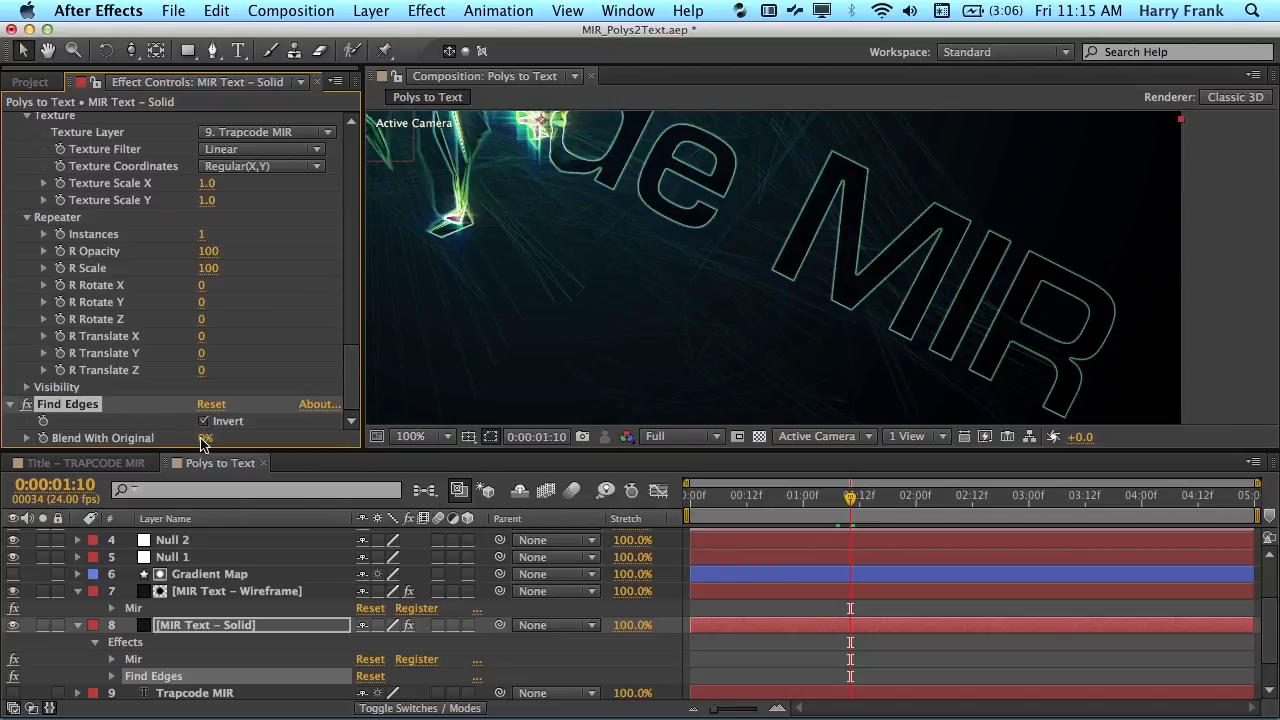
Set Find Edges' Blend With Original to 80%.
{"action": "left_click", "coordinate": [204, 438]}
{"action": "key", "text": "Return"}
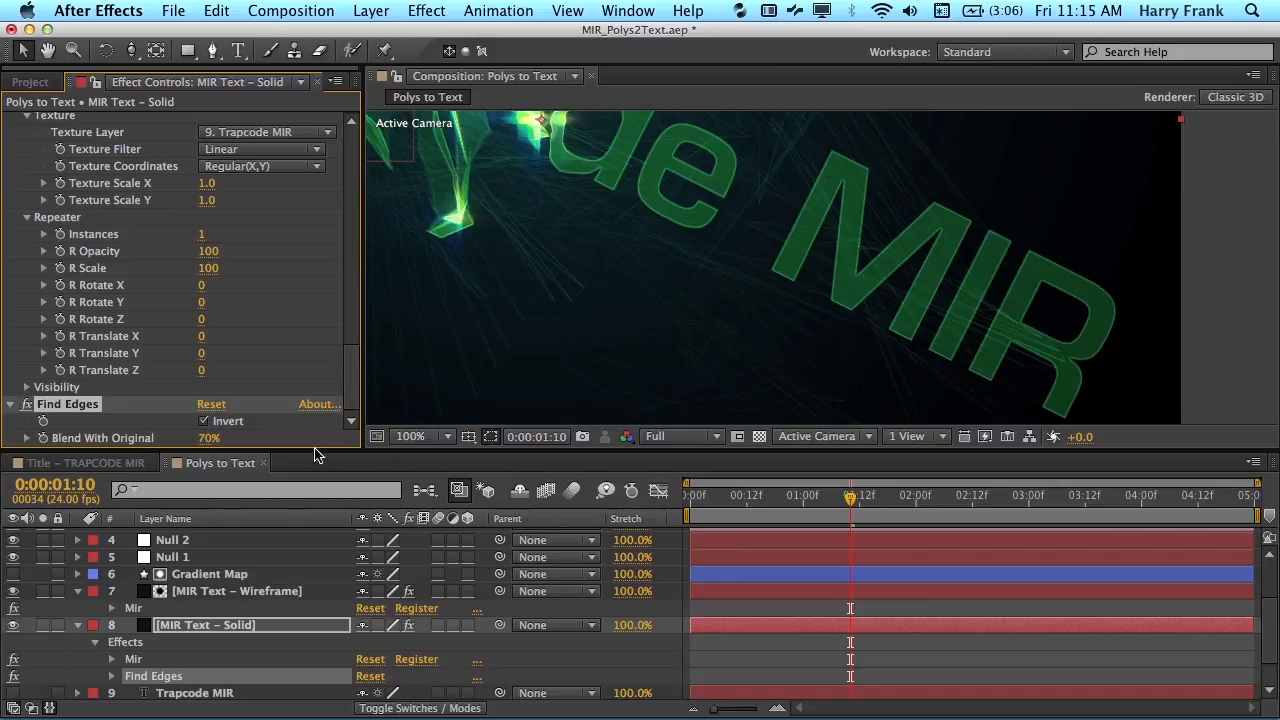
{"action": "left_click", "coordinate": [209, 438]}
{"action": "type", "text": "70.1"}
{"action": "key", "text": "Return"}
Examine the mesh facets and lettering across the composition view for the effect of the blended edges.
{"action": "key", "text": "space"}
{"action": "left_click_drag", "start_coordinate": [591, 209], "coordinate": [858, 414]}
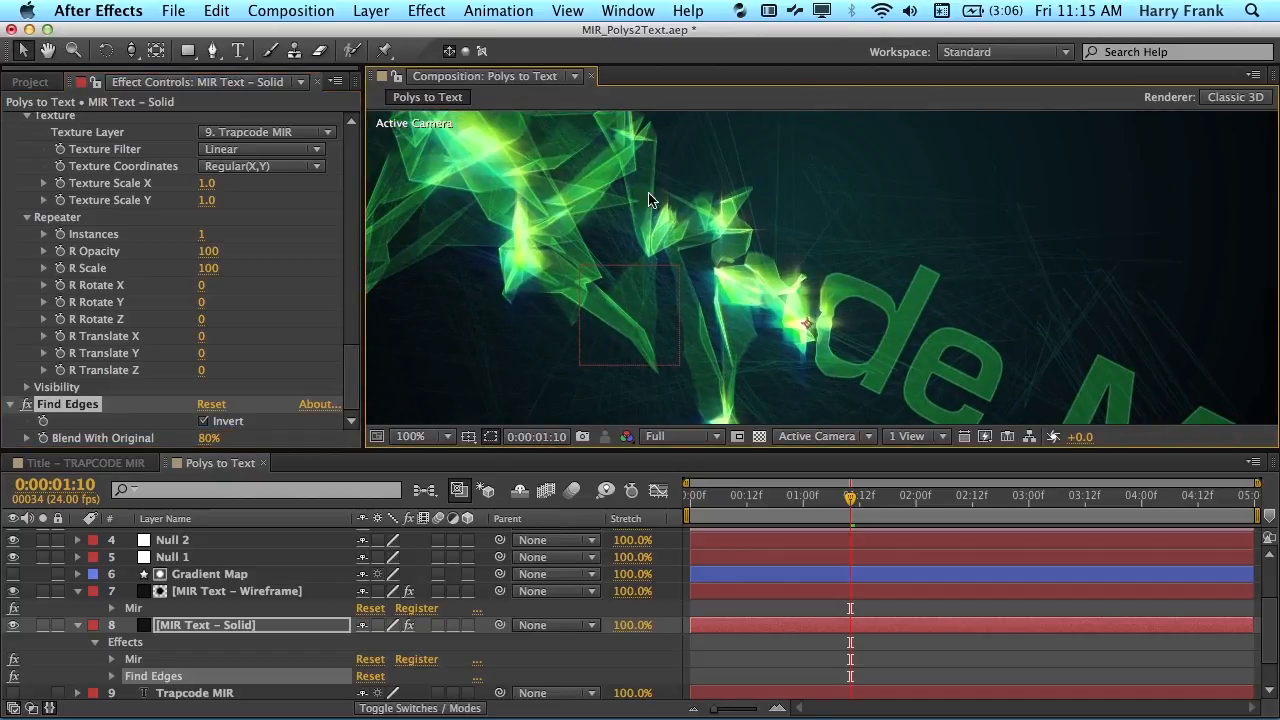
{"action": "key", "text": "space"}
{"action": "left_click_drag", "start_coordinate": [652, 200], "coordinate": [698, 237]}
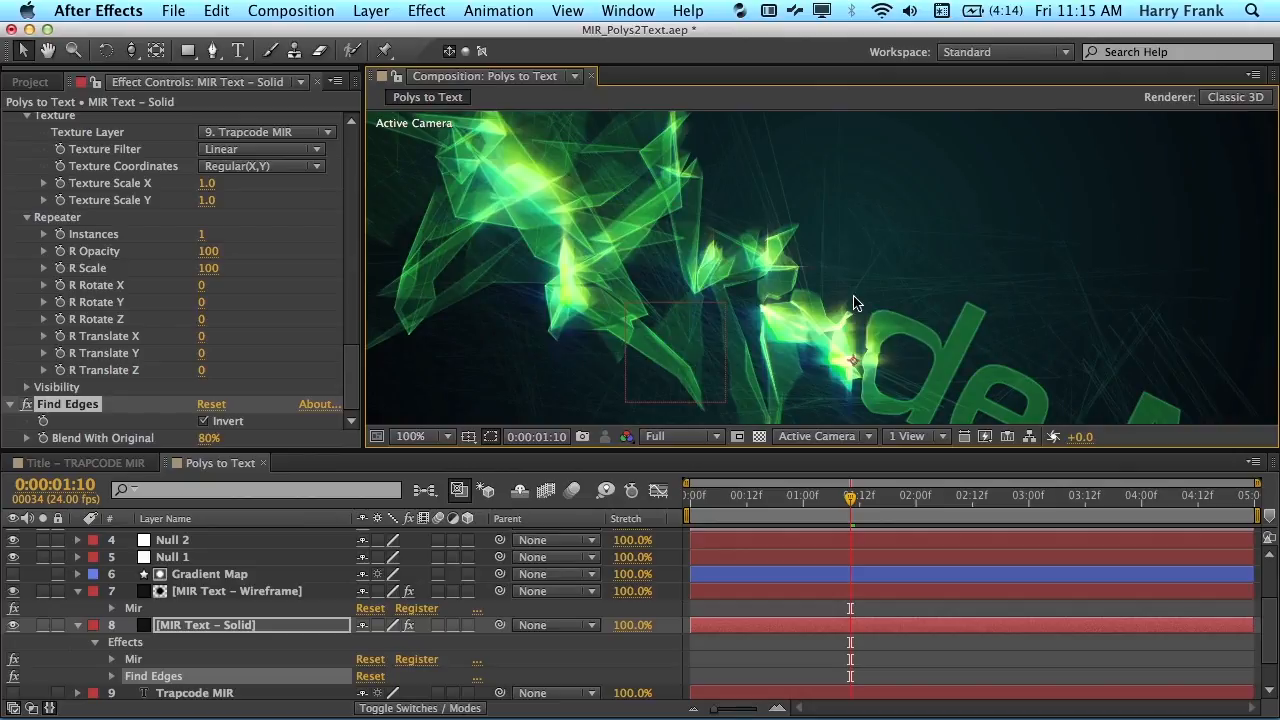
{"action": "key", "text": "space"}
{"action": "left_click_drag", "start_coordinate": [852, 300], "coordinate": [823, 282]}
{"action": "key", "text": "space"}
{"action": "left_click_drag", "start_coordinate": [746, 250], "coordinate": [679, 193]}
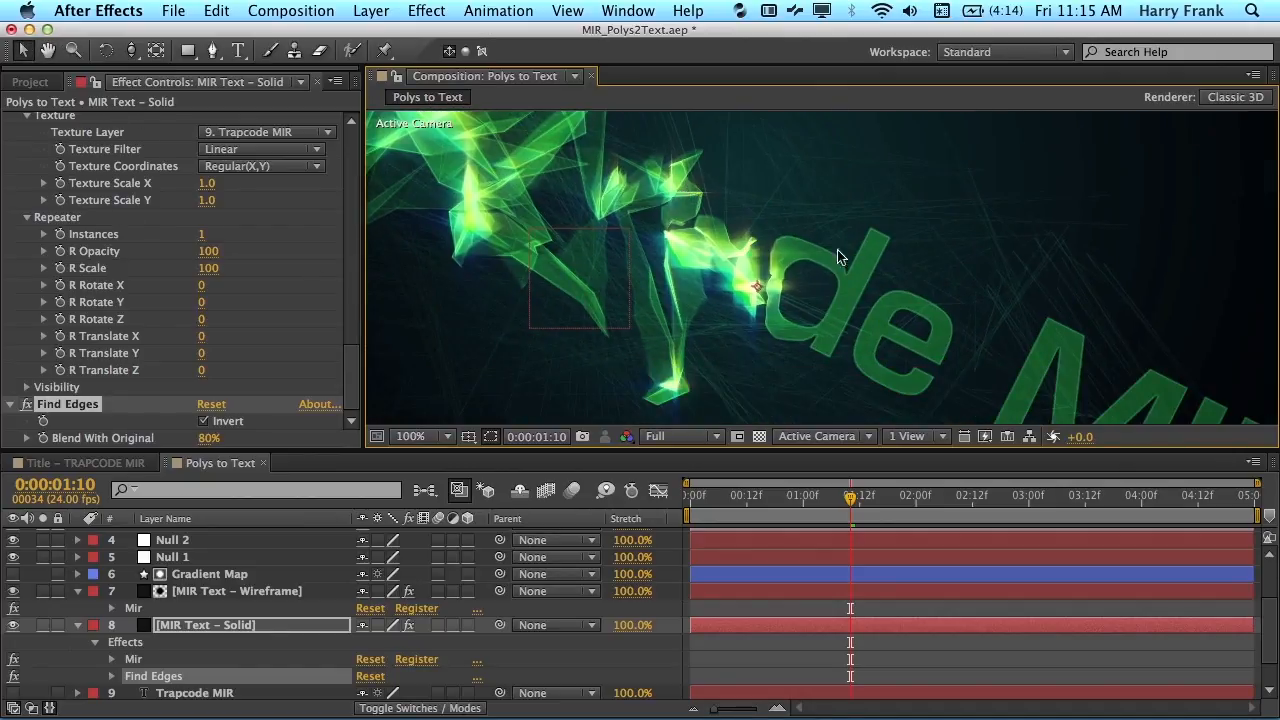
Change the font family of the Trapcode MIR text layer to Futura.
{"action": "key", "text": "space"}
{"action": "left_click_drag", "start_coordinate": [753, 222], "coordinate": [703, 184]}
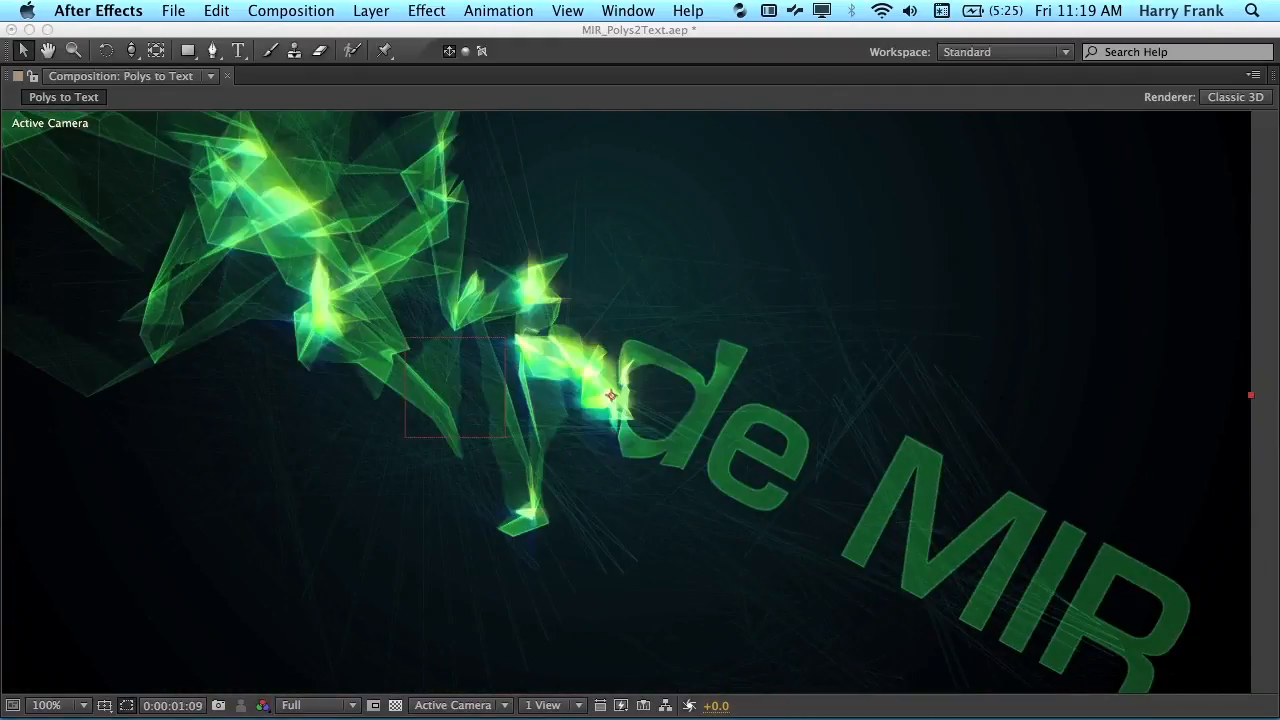
{"action": "left_click_drag", "start_coordinate": [806, 716], "coordinate": [773, 205]}
{"action": "left_click", "coordinate": [242, 433]}
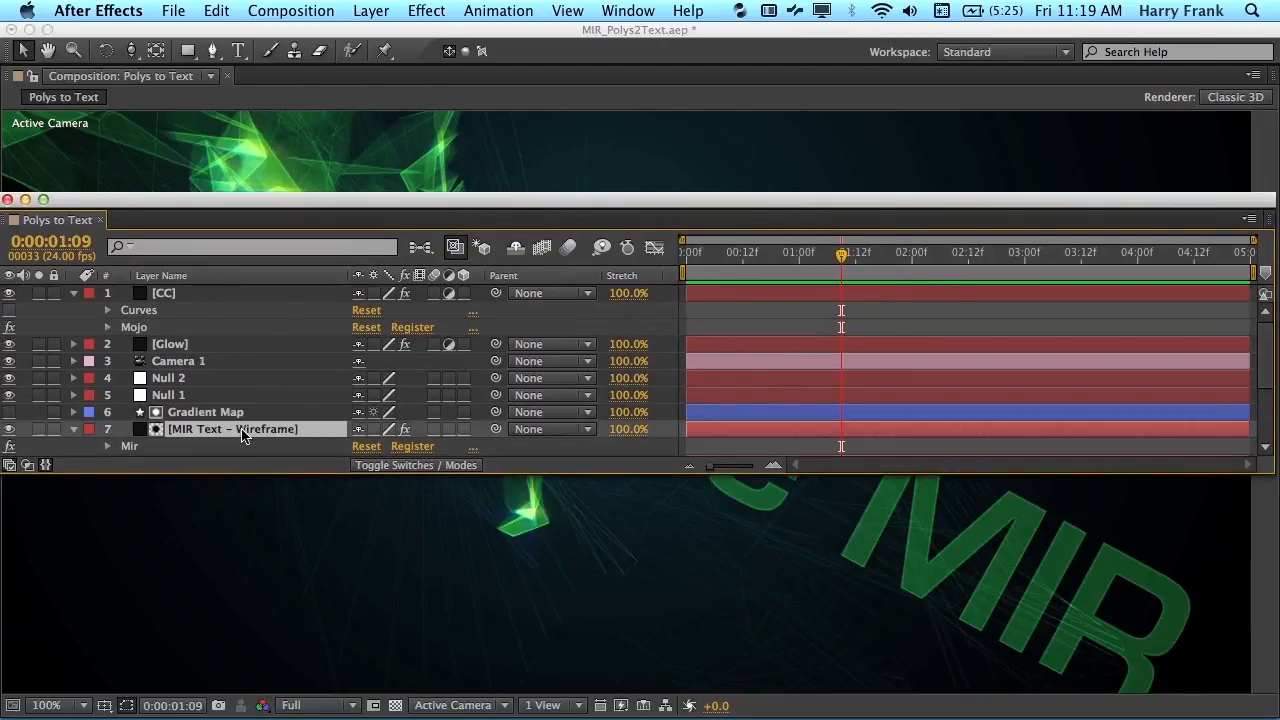
{"action": "key", "text": "e"}
{"action": "scroll", "coordinate": [210, 449], "scroll_direction": "down", "scroll_amount": 3}
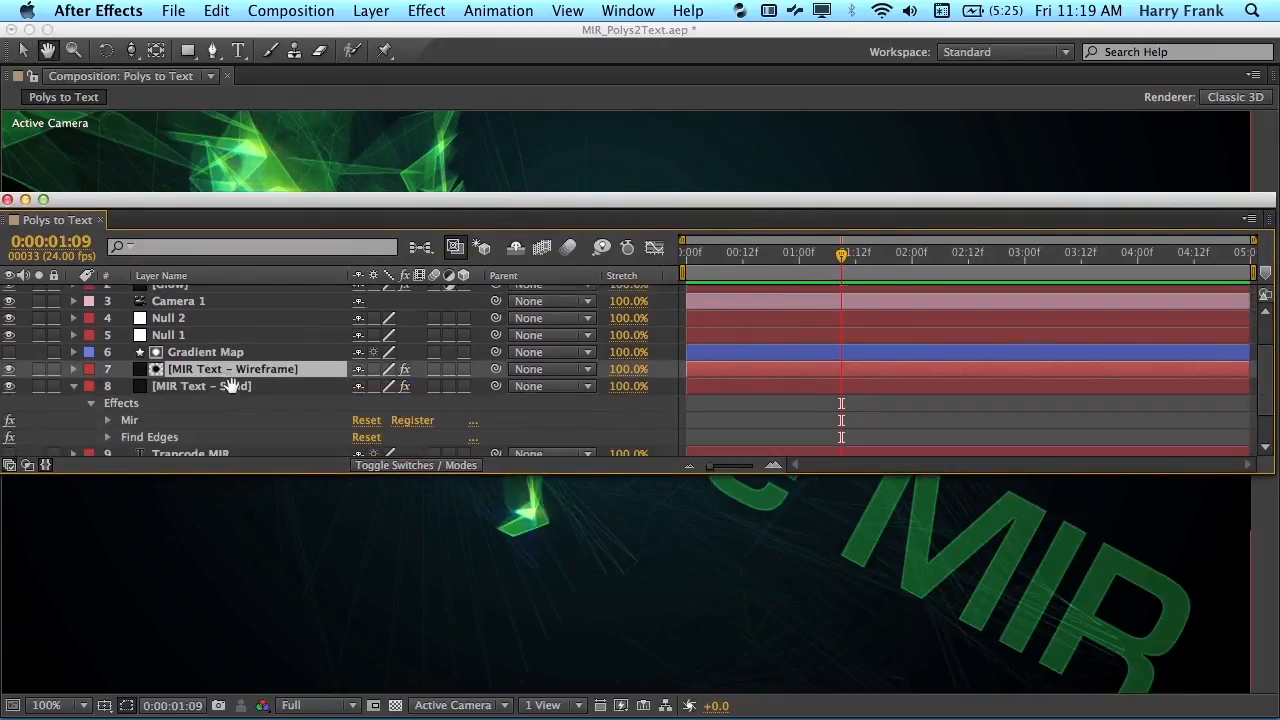
{"action": "left_click", "coordinate": [205, 419]}
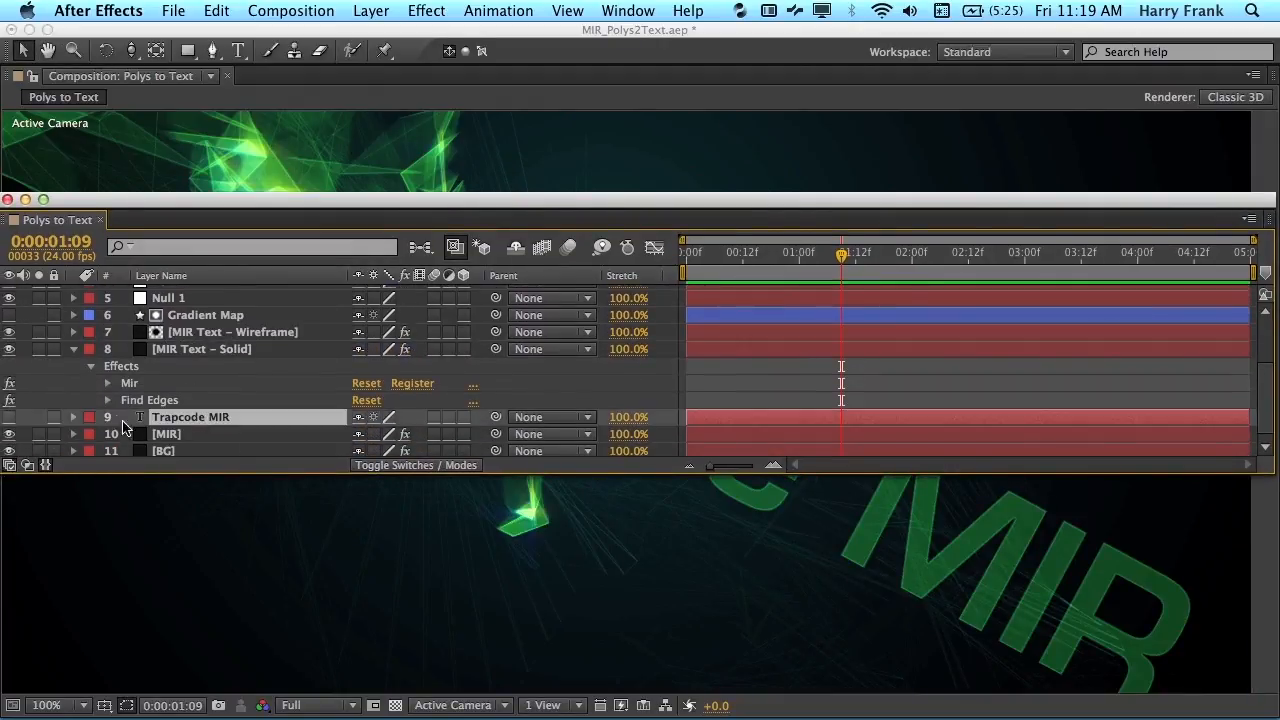
{"action": "left_click_drag", "start_coordinate": [690, 715], "coordinate": [751, 314]}
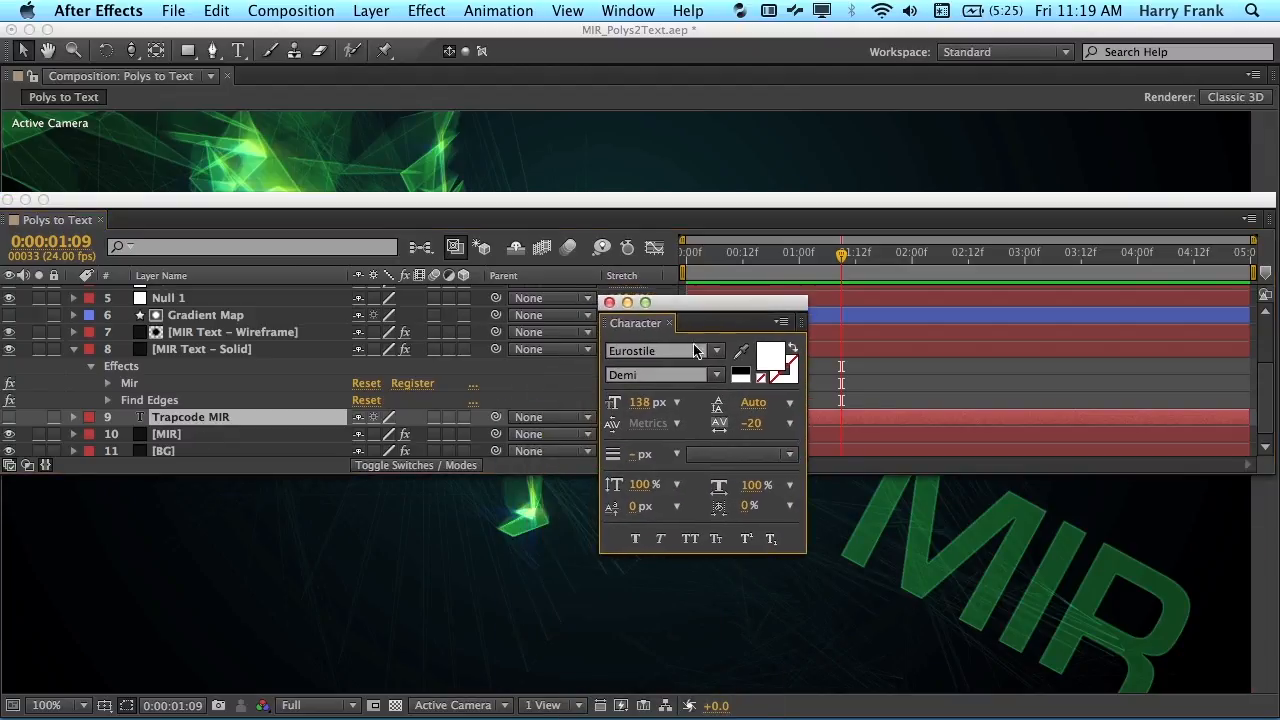
{"action": "left_click", "coordinate": [674, 355]}
{"action": "left_click_drag", "start_coordinate": [700, 201], "coordinate": [703, 719]}
{"action": "type", "text": "F"}
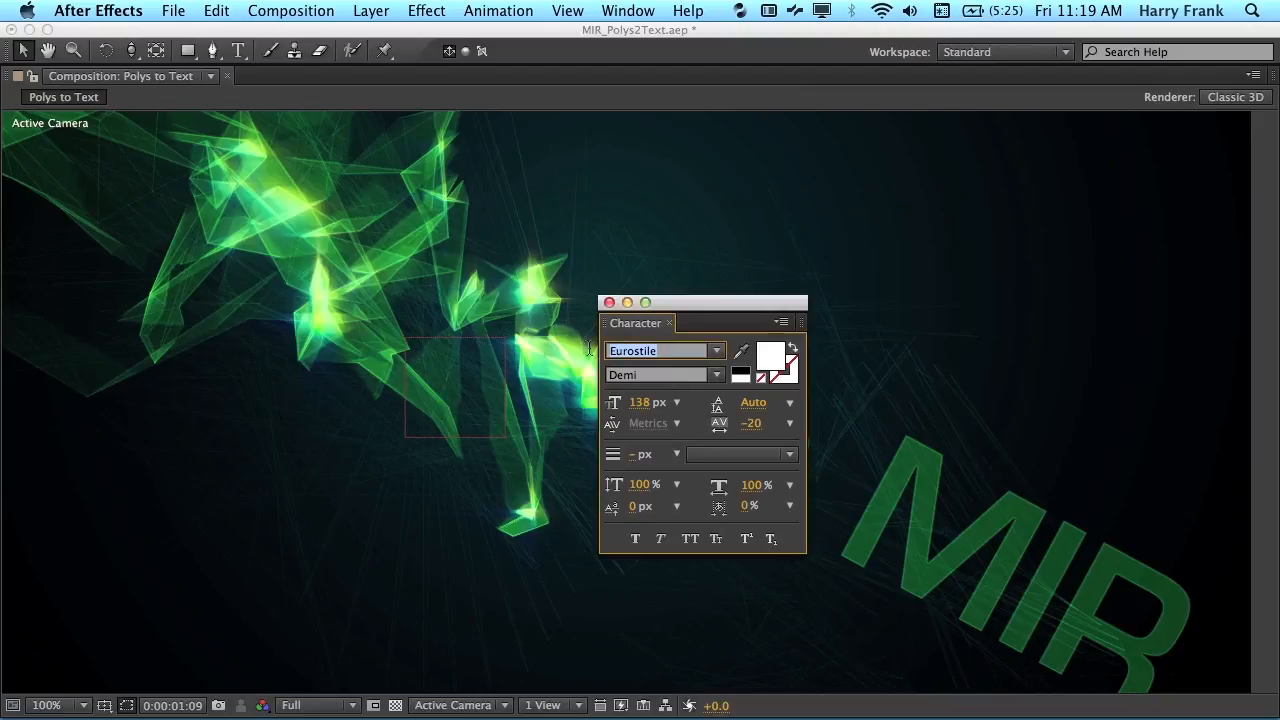
{"action": "type", "text": "utura"}
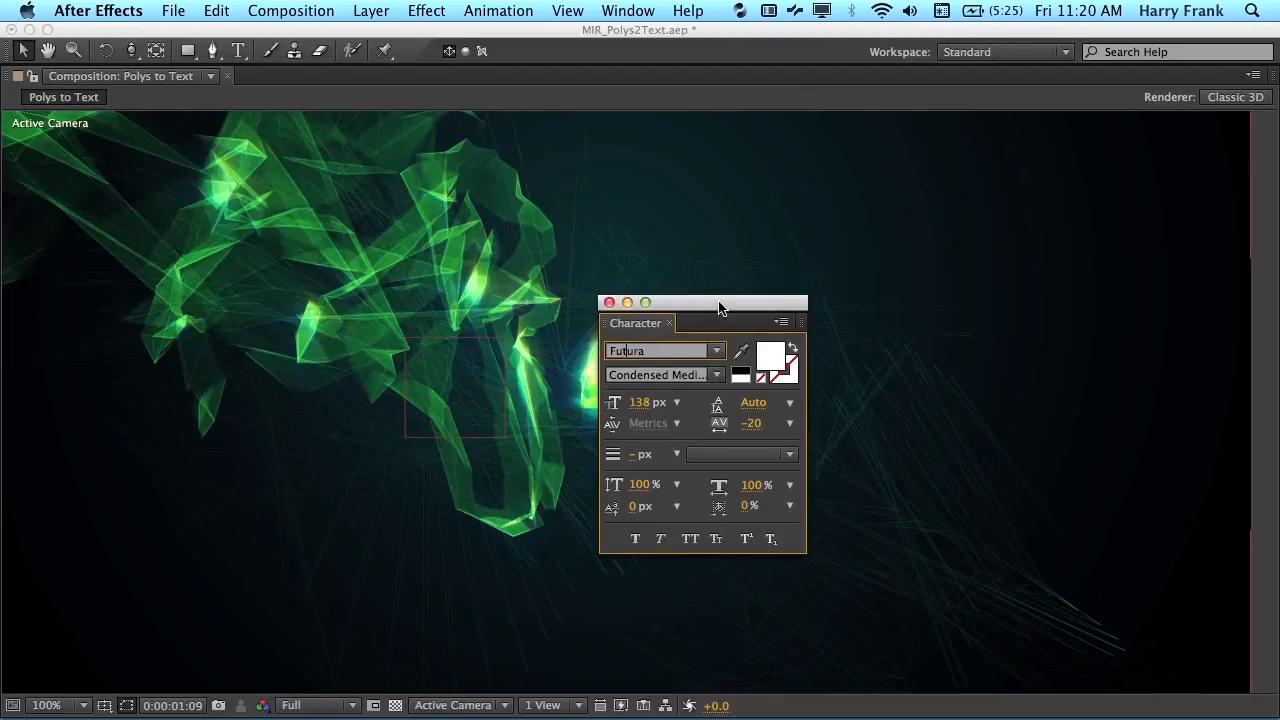
Set the font style of the Trapcode MIR title to Medium, keeping the character settings clear of the lettering.
{"action": "left_click_drag", "start_coordinate": [720, 302], "coordinate": [1095, 255]}
{"action": "left_click", "coordinate": [1095, 332]}
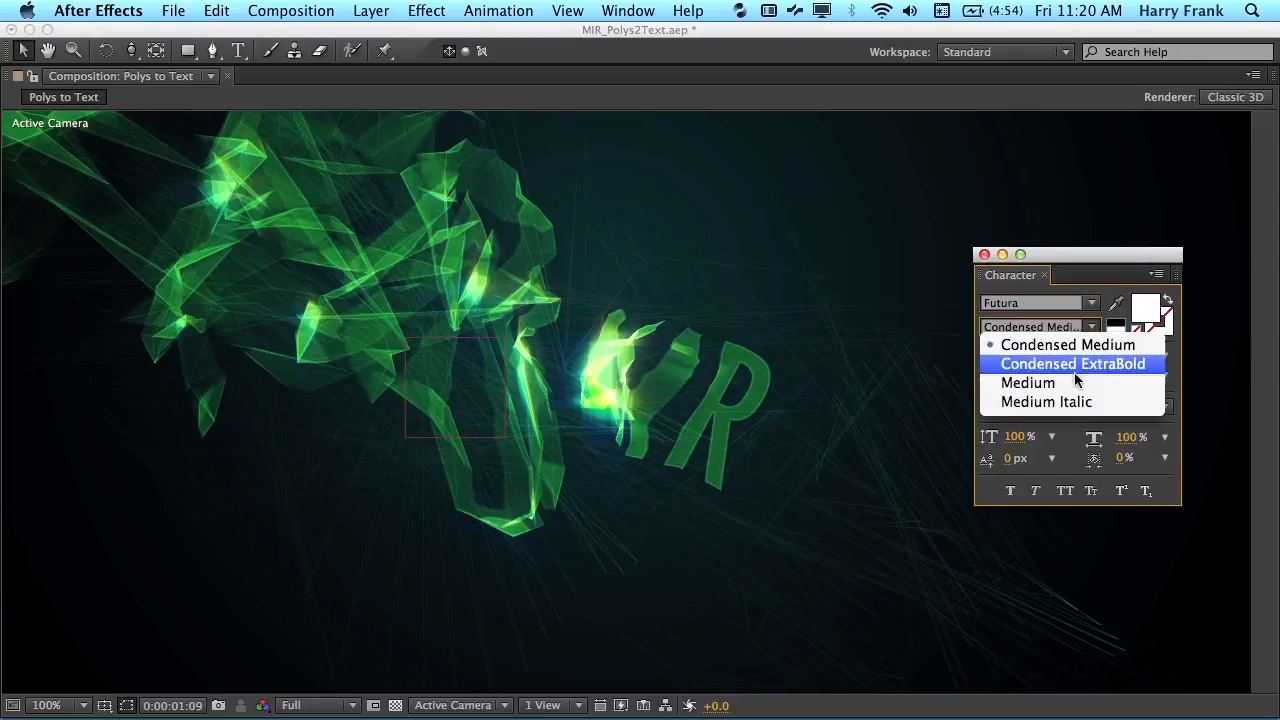
{"action": "left_click", "coordinate": [1075, 381]}
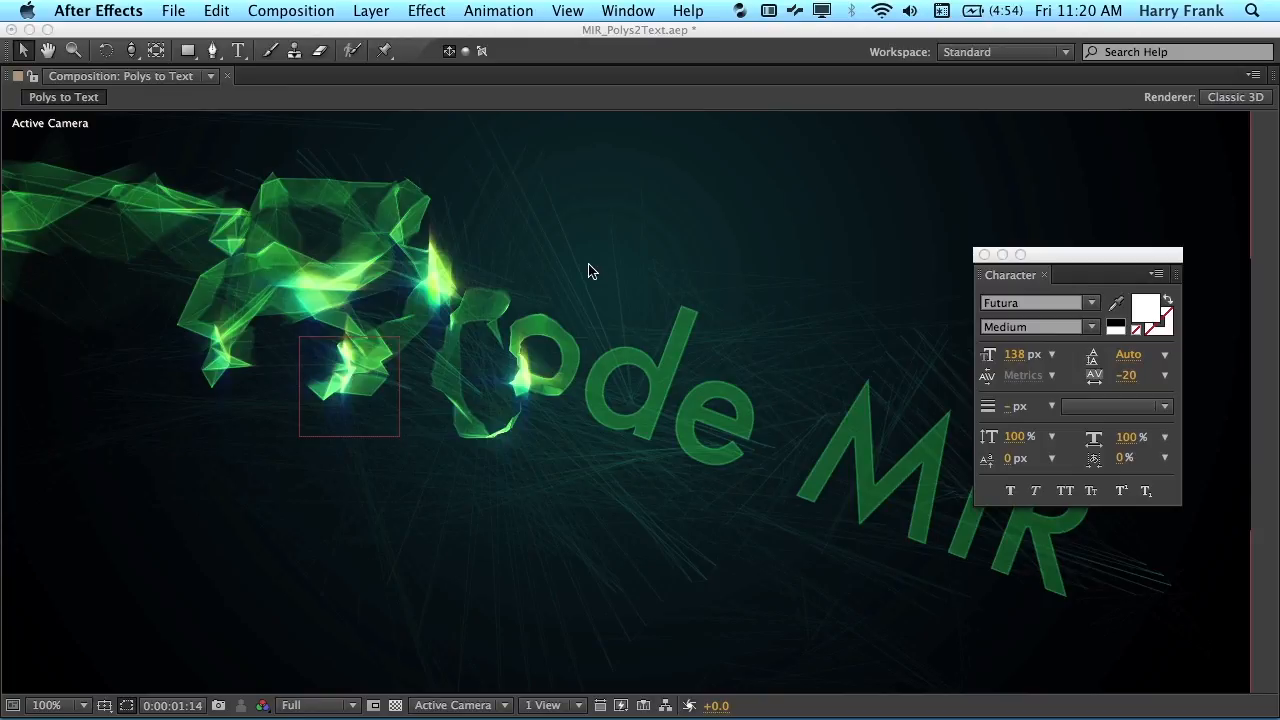
{"action": "left_click_drag", "start_coordinate": [1086, 257], "coordinate": [1088, 238]}
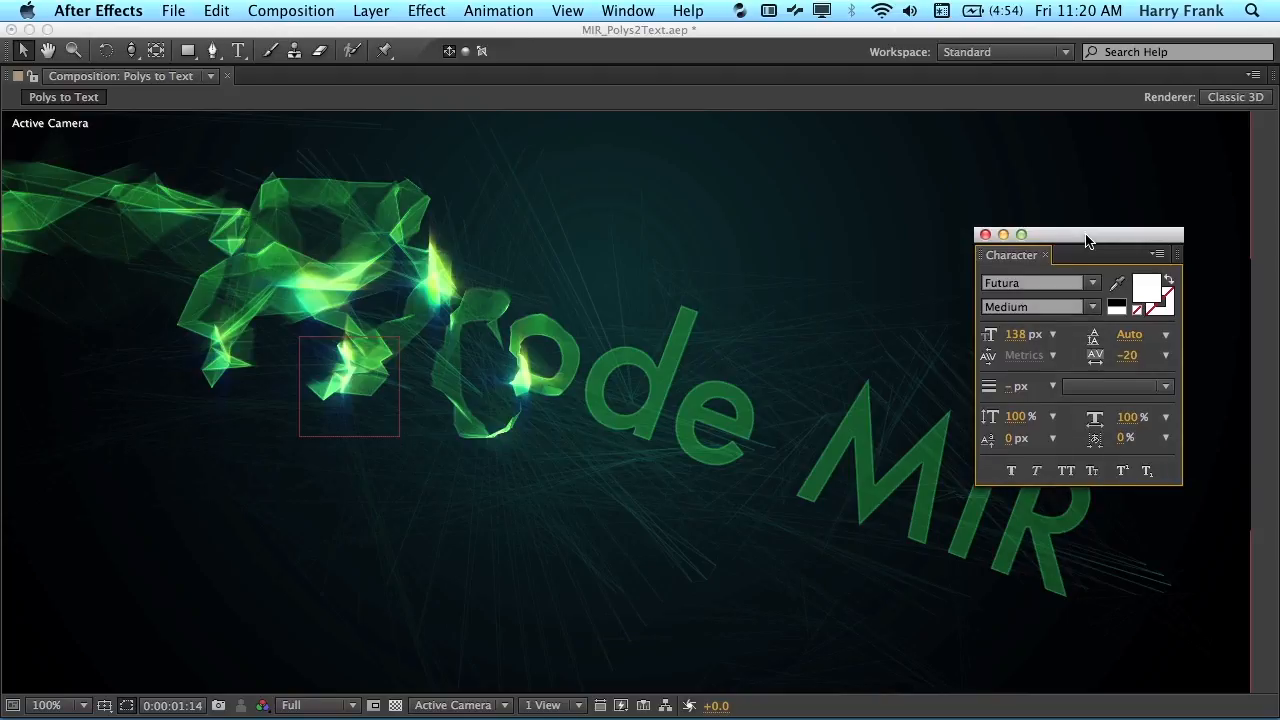